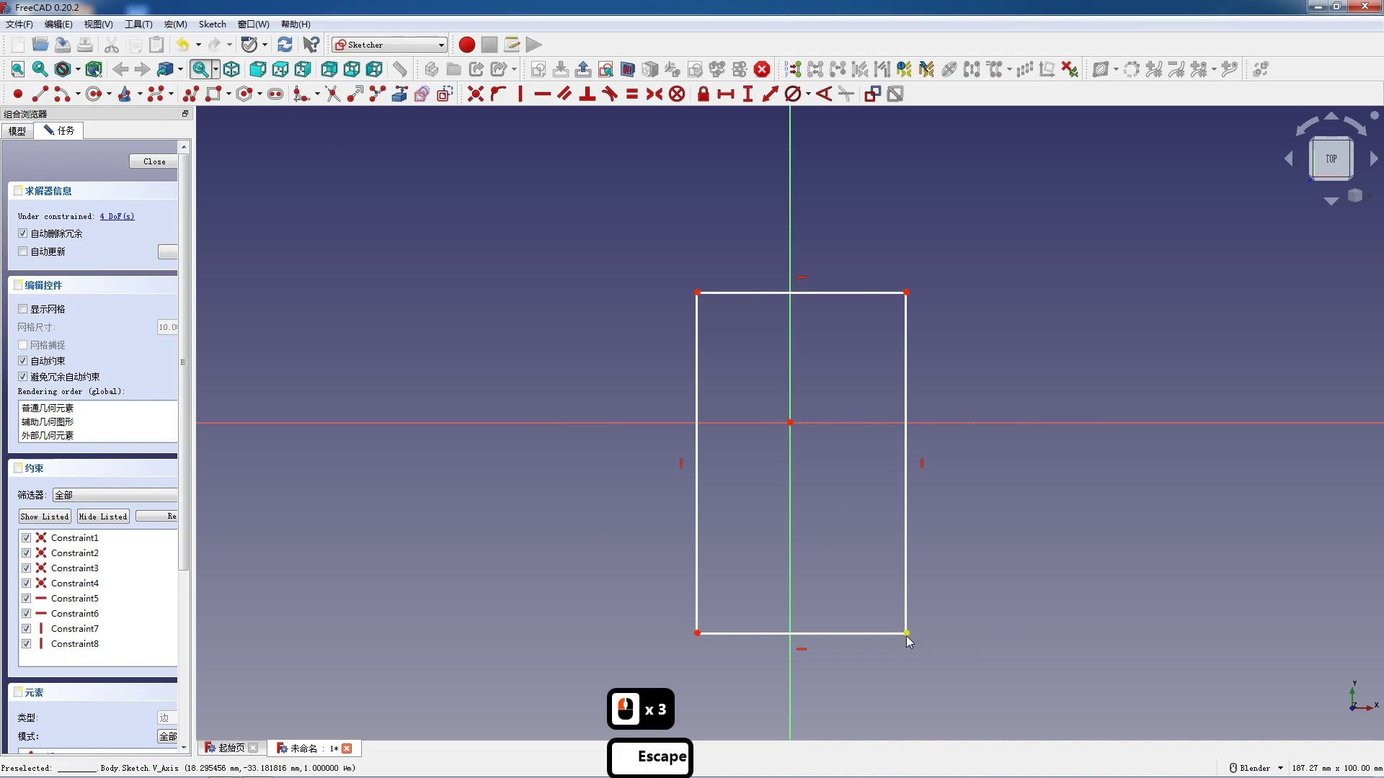
- Make two diagonally opposite corners of the rectangle symmetric about the sketch origin
left_click(697, 293)
left_click(790, 421)
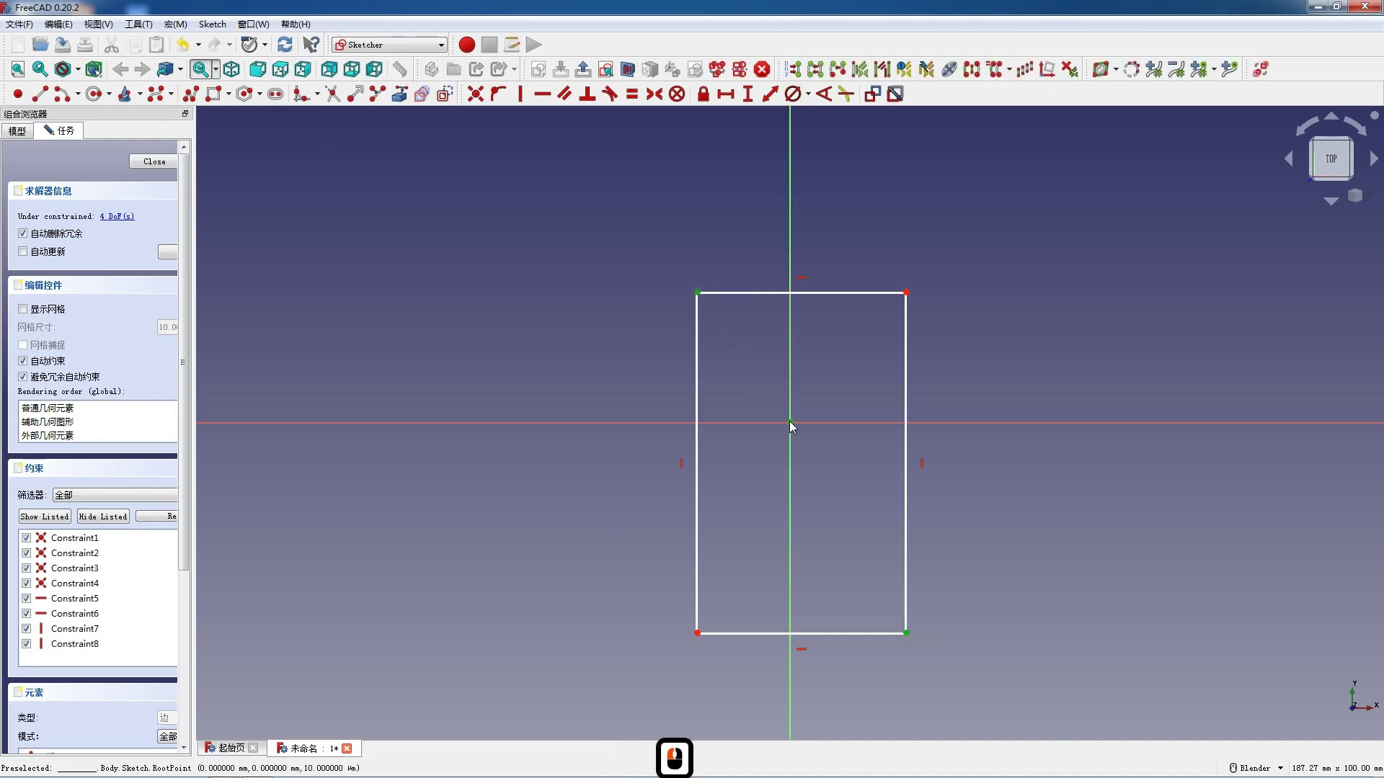
key("s")
- Constrain the rectangle to 70 mm wide and 120 mm high
left_click(763, 568)
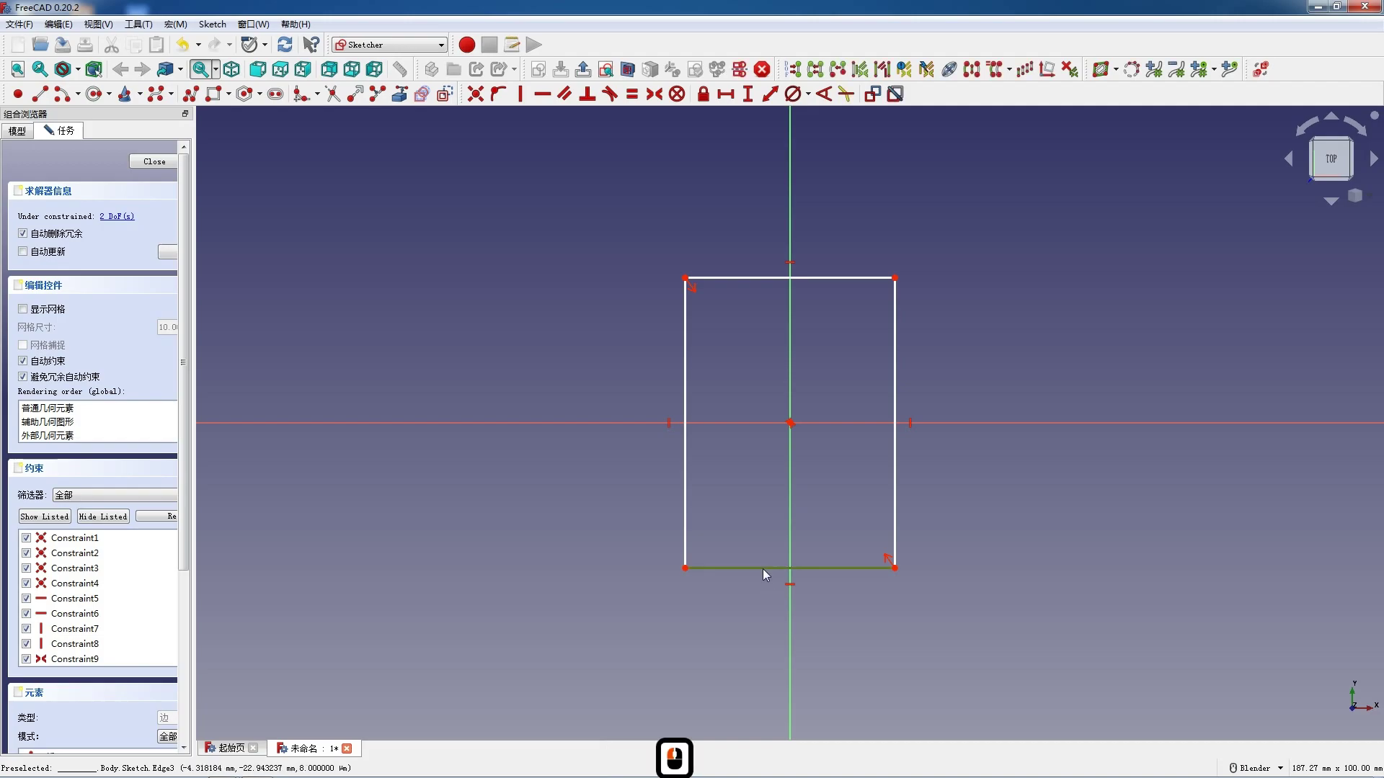
key("l")
type("70")
key("Return")
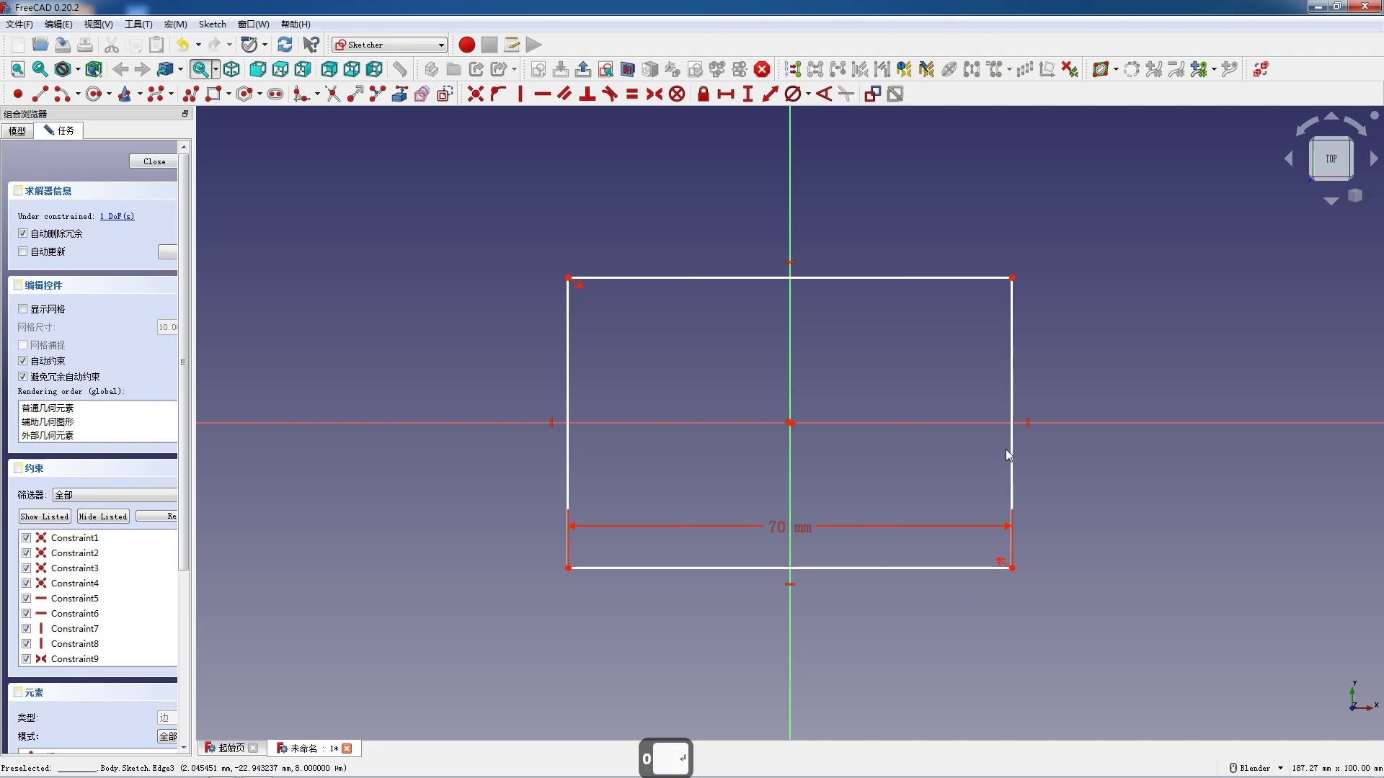
double_click(1009, 448)
key("i")
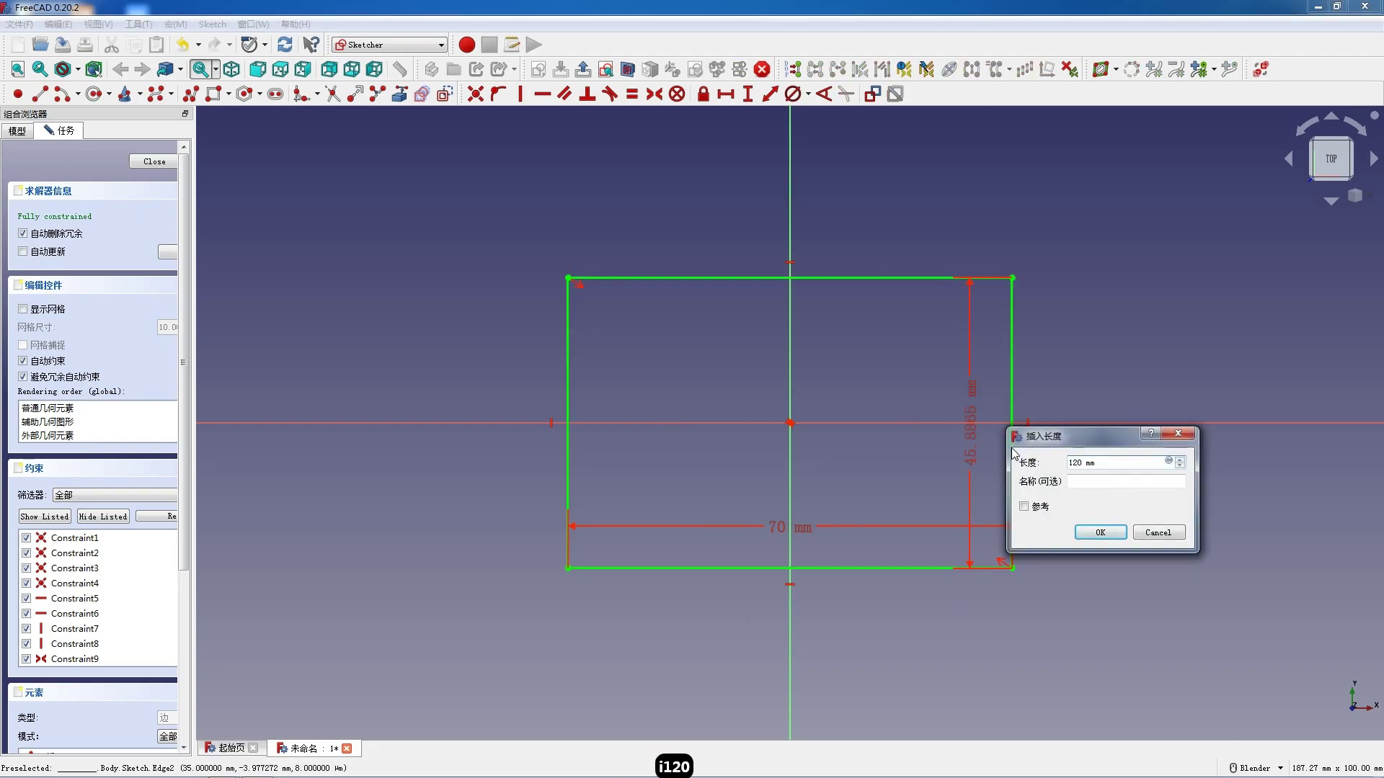
key("Return")
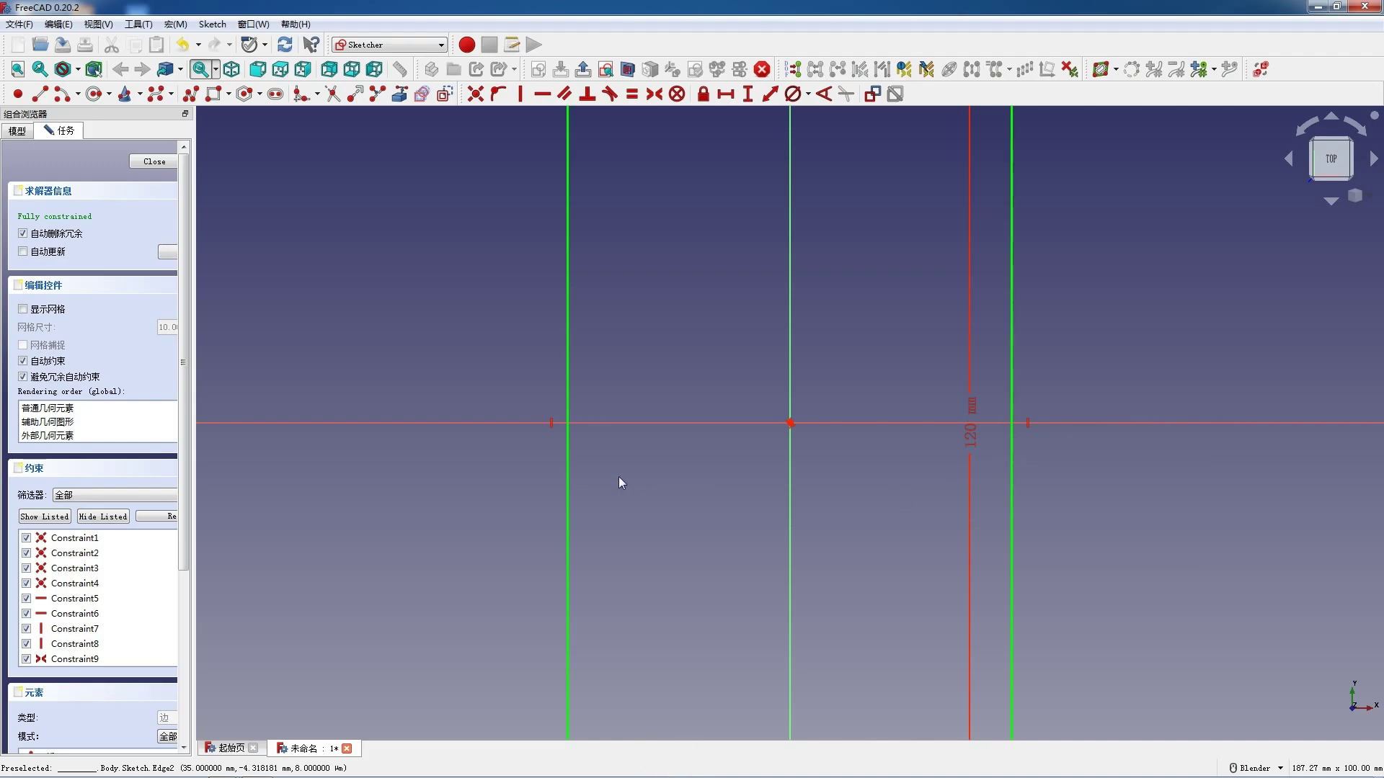
- Close the sketch and pad the rectangle to a thickness of 16 mm
left_click(154, 161)
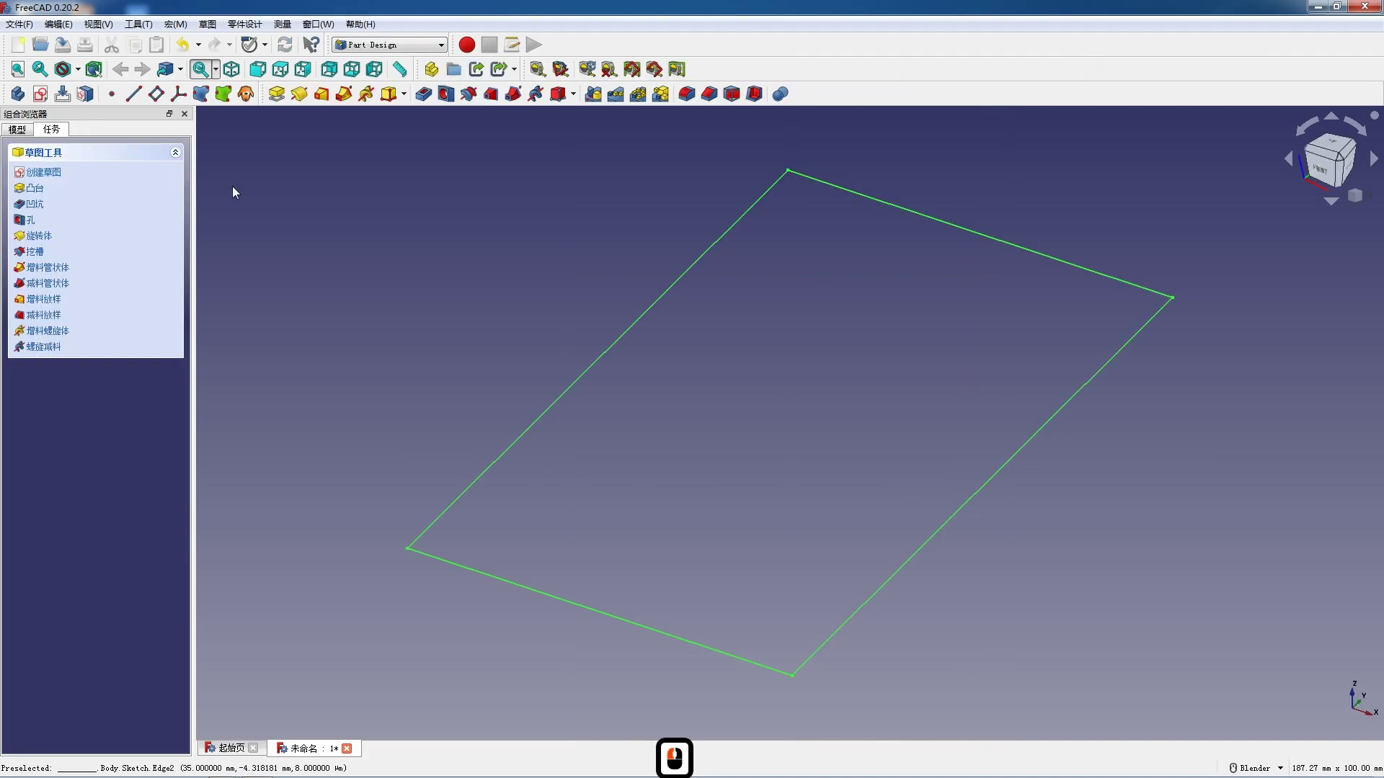
left_click(277, 95)
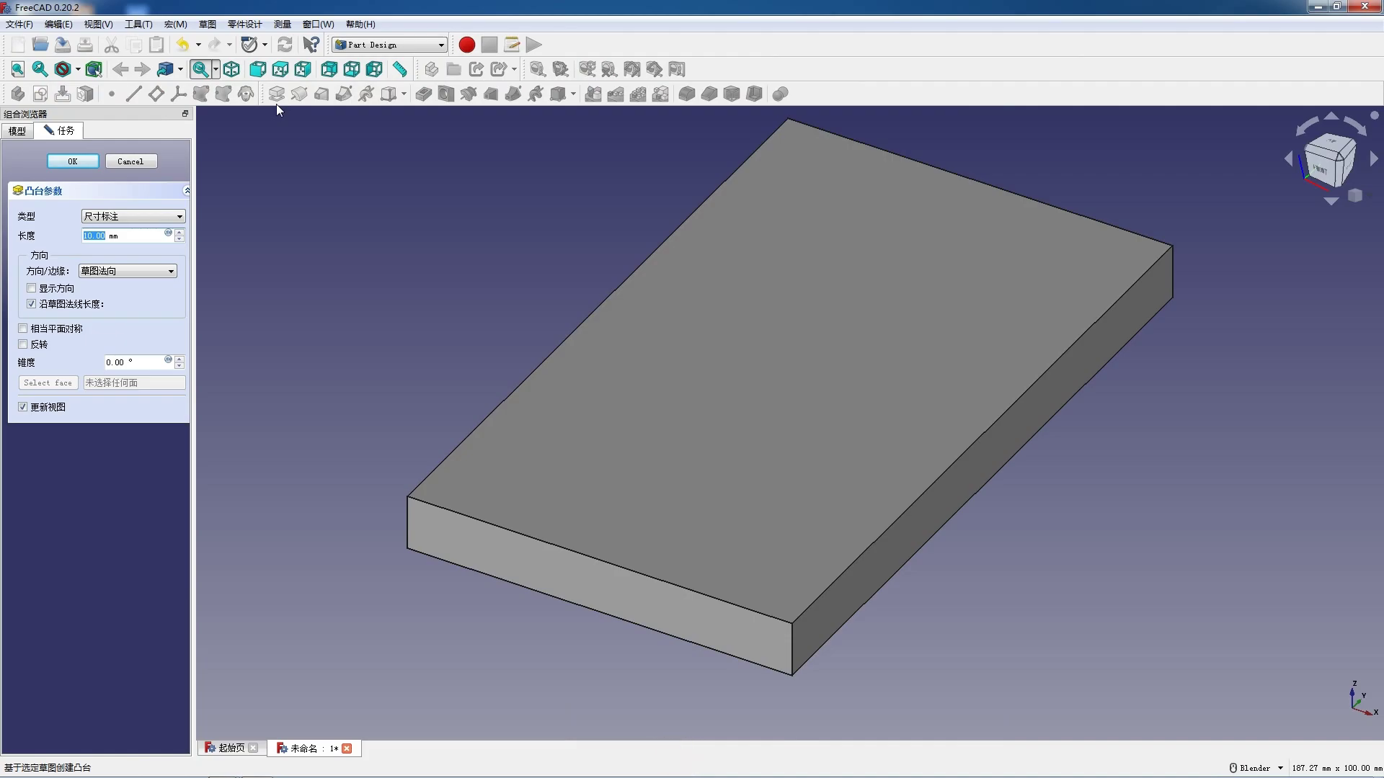
type("20")
key("BackSpace")
key("BackSpace")
type("16")
key("Return")
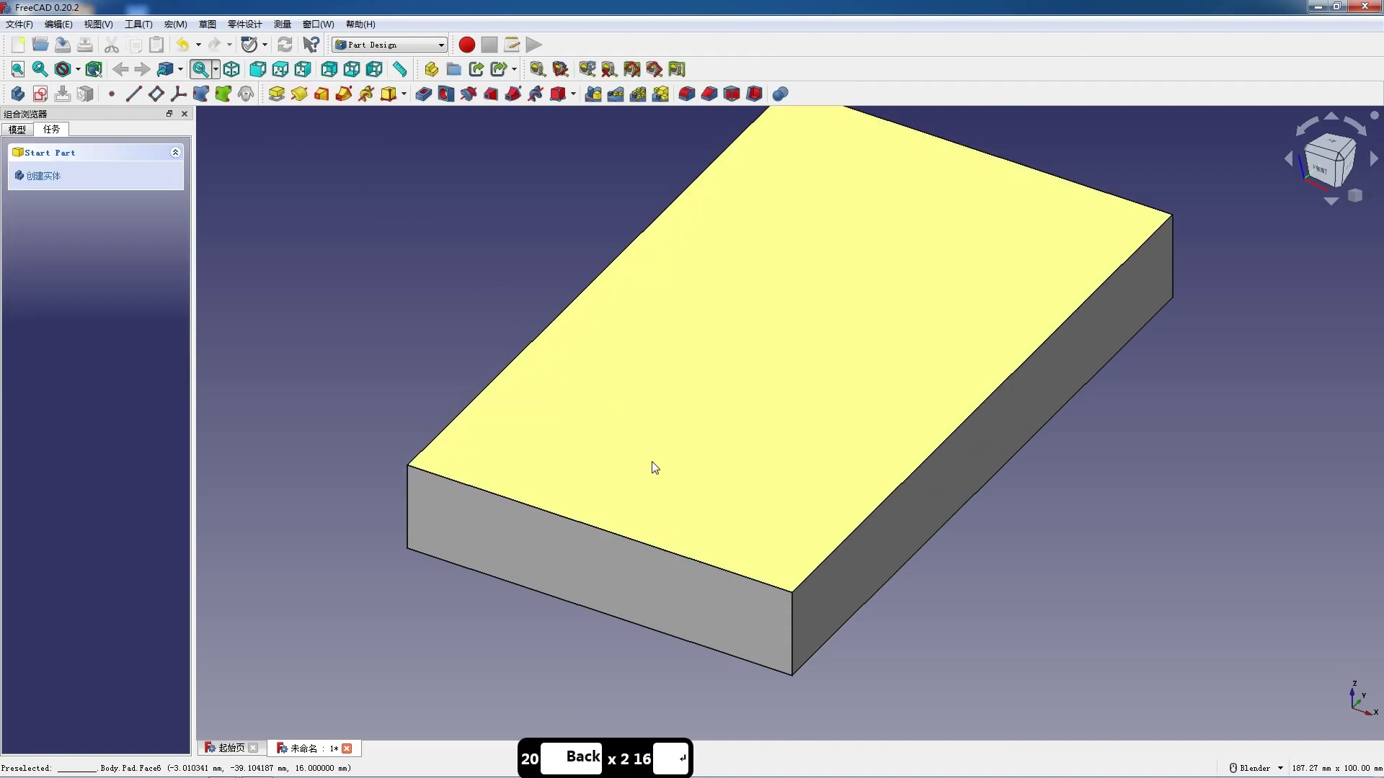
- Start a sketch on the block's top face and draw a rectangle about 18 mm wide along its full length, across the vertical axis
left_click(652, 464)
left_click(40, 93)
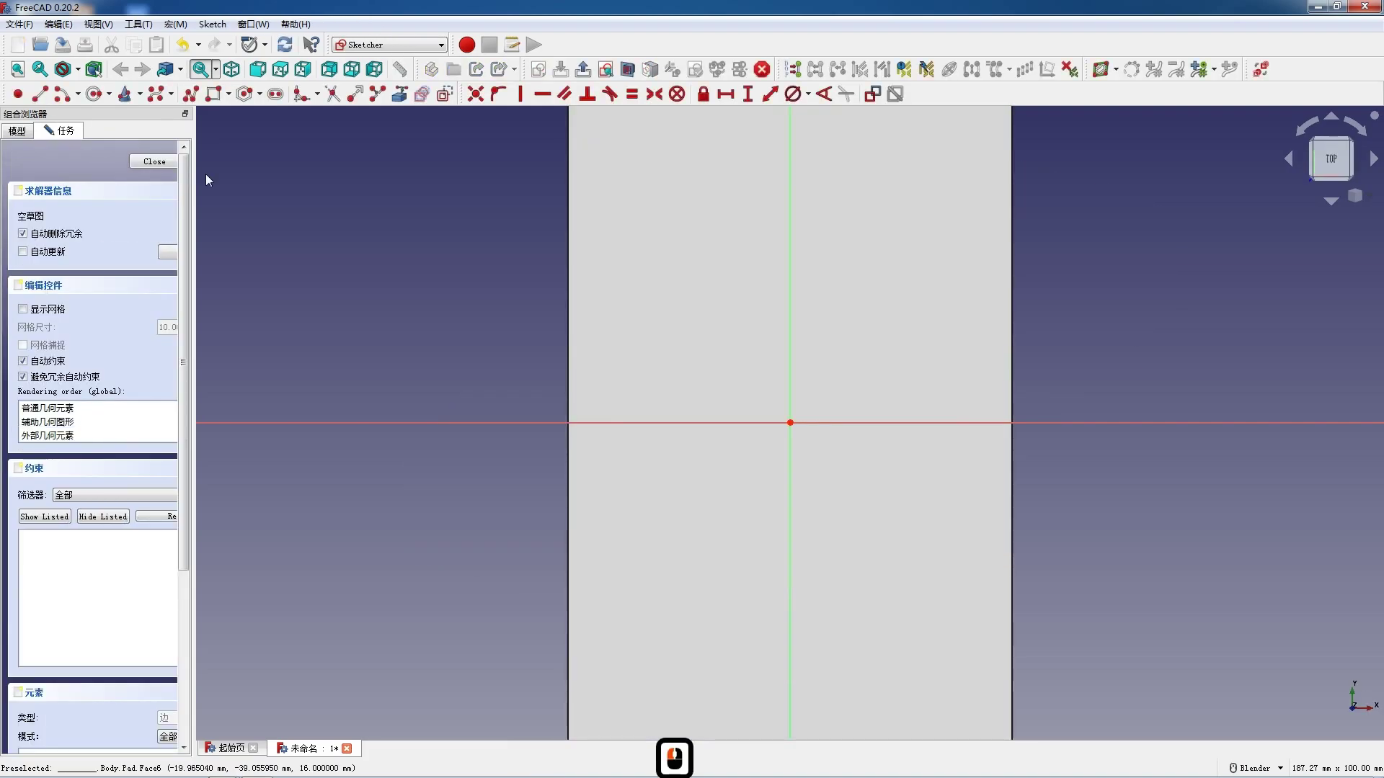
scroll(292, 206, "down", 3)
left_click(216, 96)
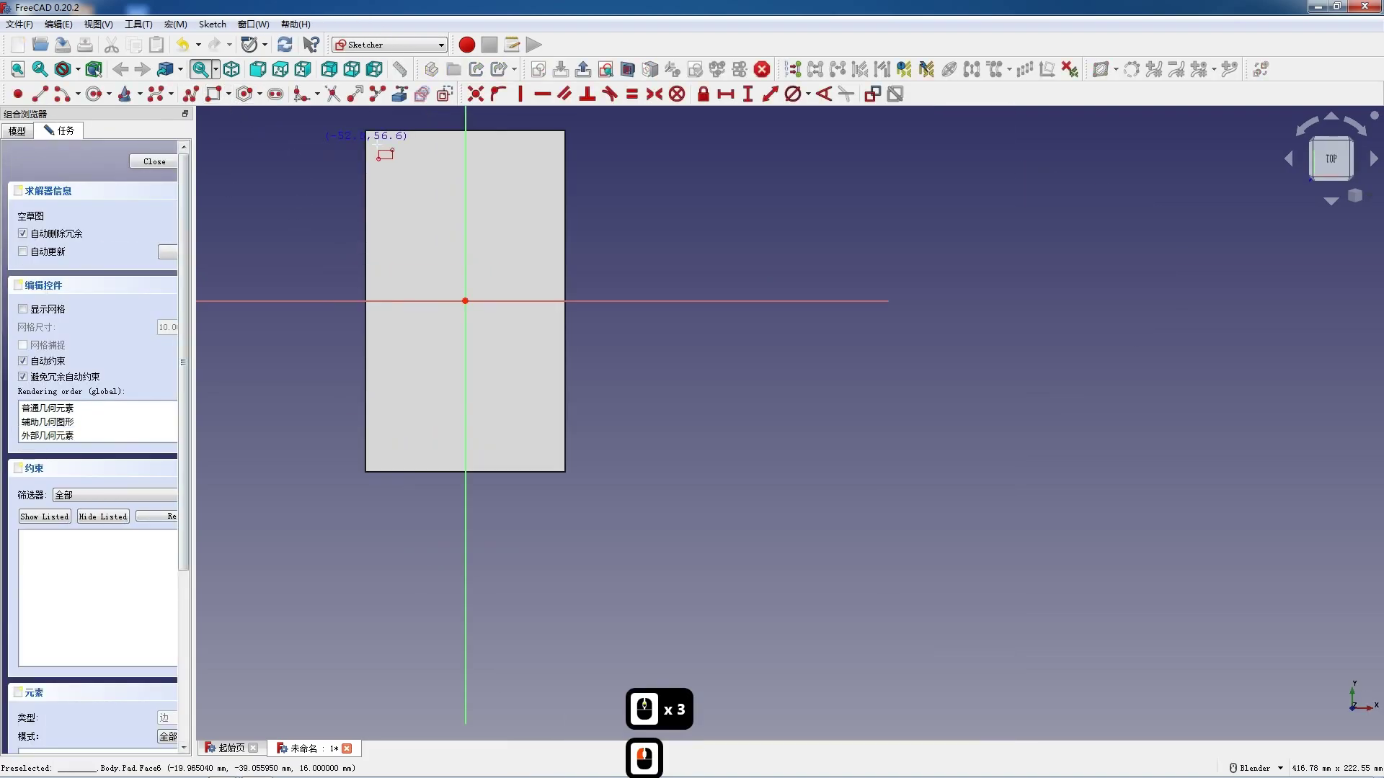
left_click_drag(434, 129, 490, 473)
key("Escape")
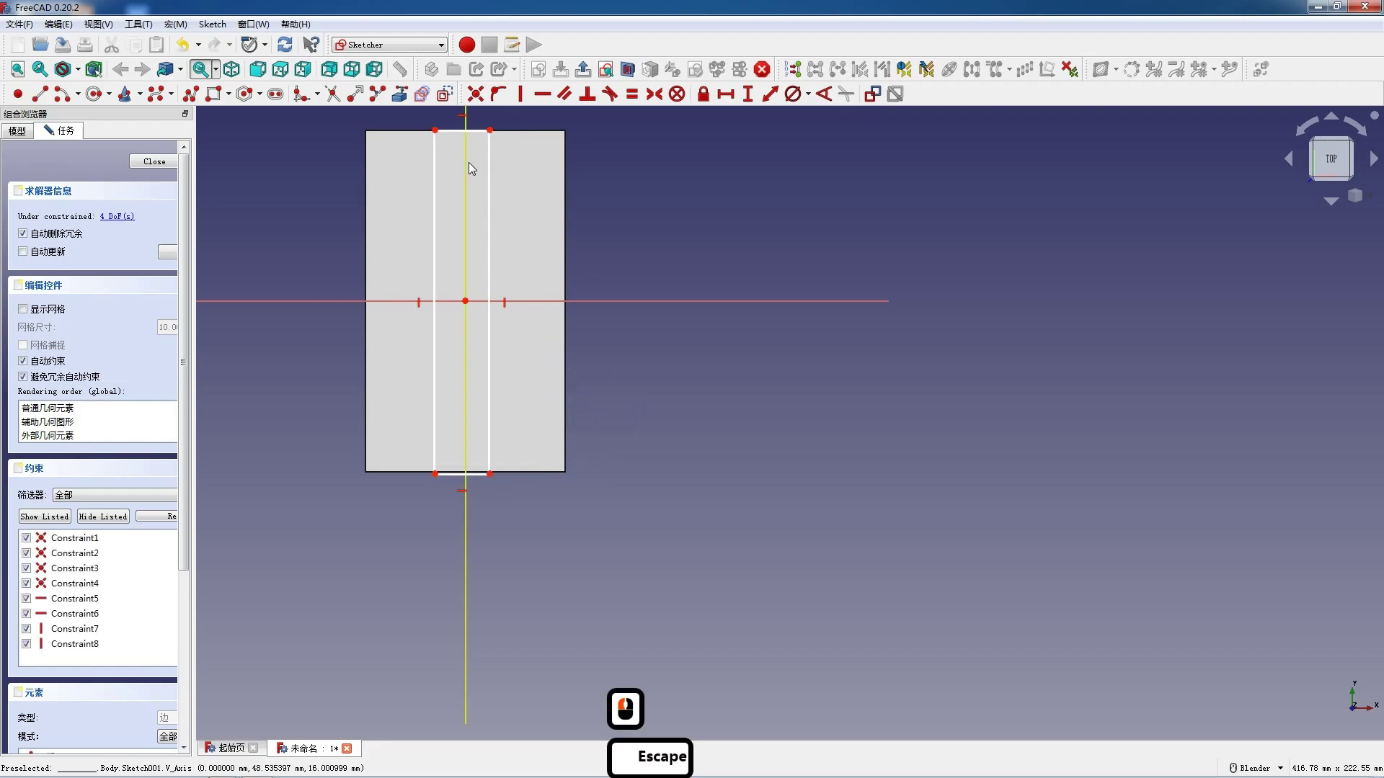
- Centre the narrow rectangle on the origin with a symmetry constraint and set its width to 20 mm
left_click(489, 130)
left_click(434, 473)
key("s")
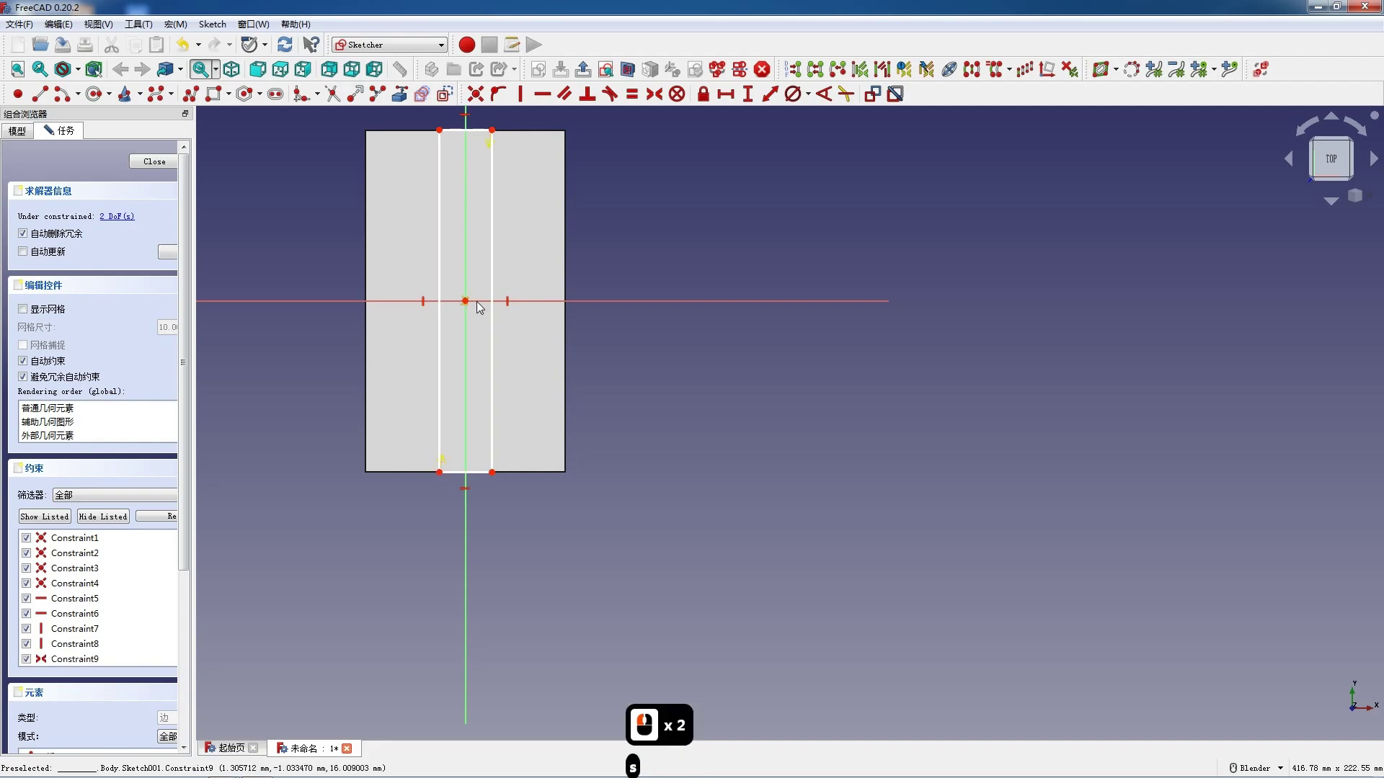
left_click(467, 474)
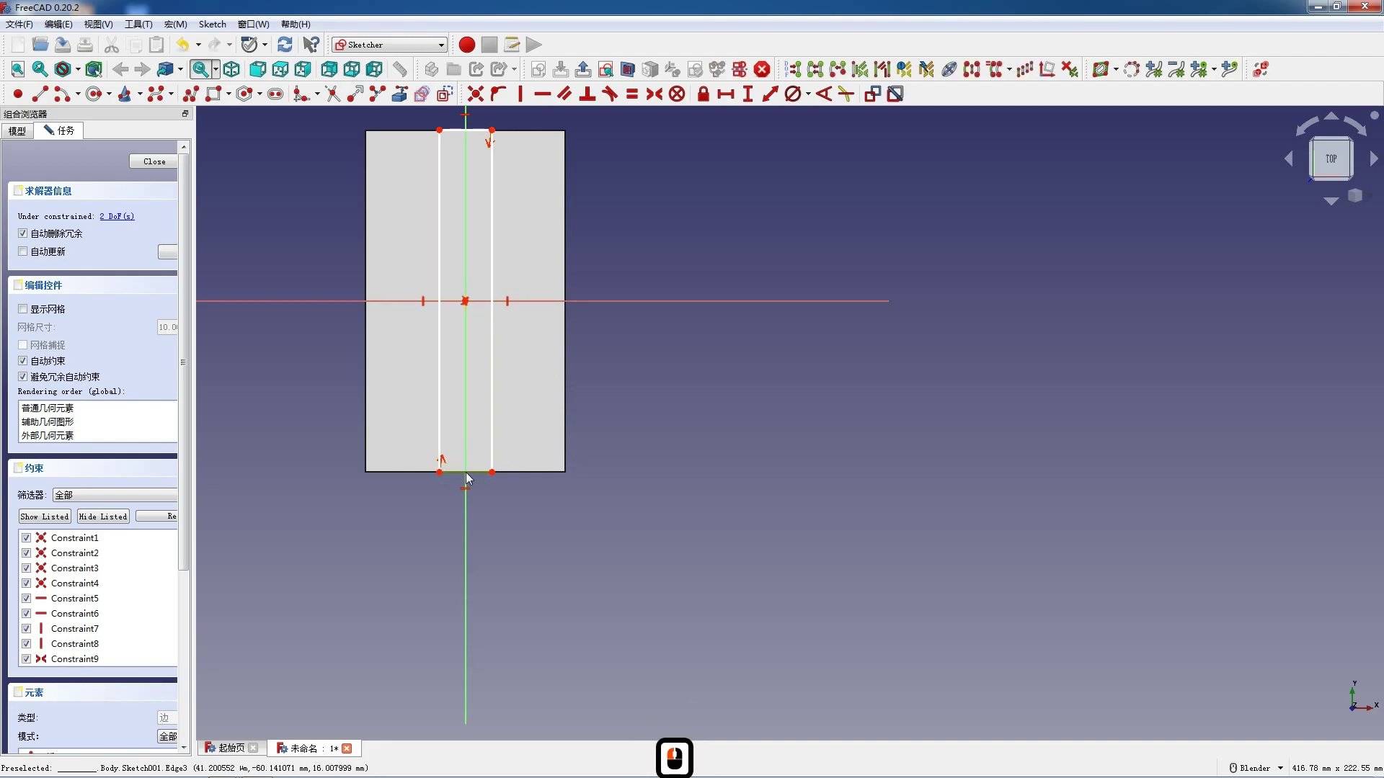
key("l")
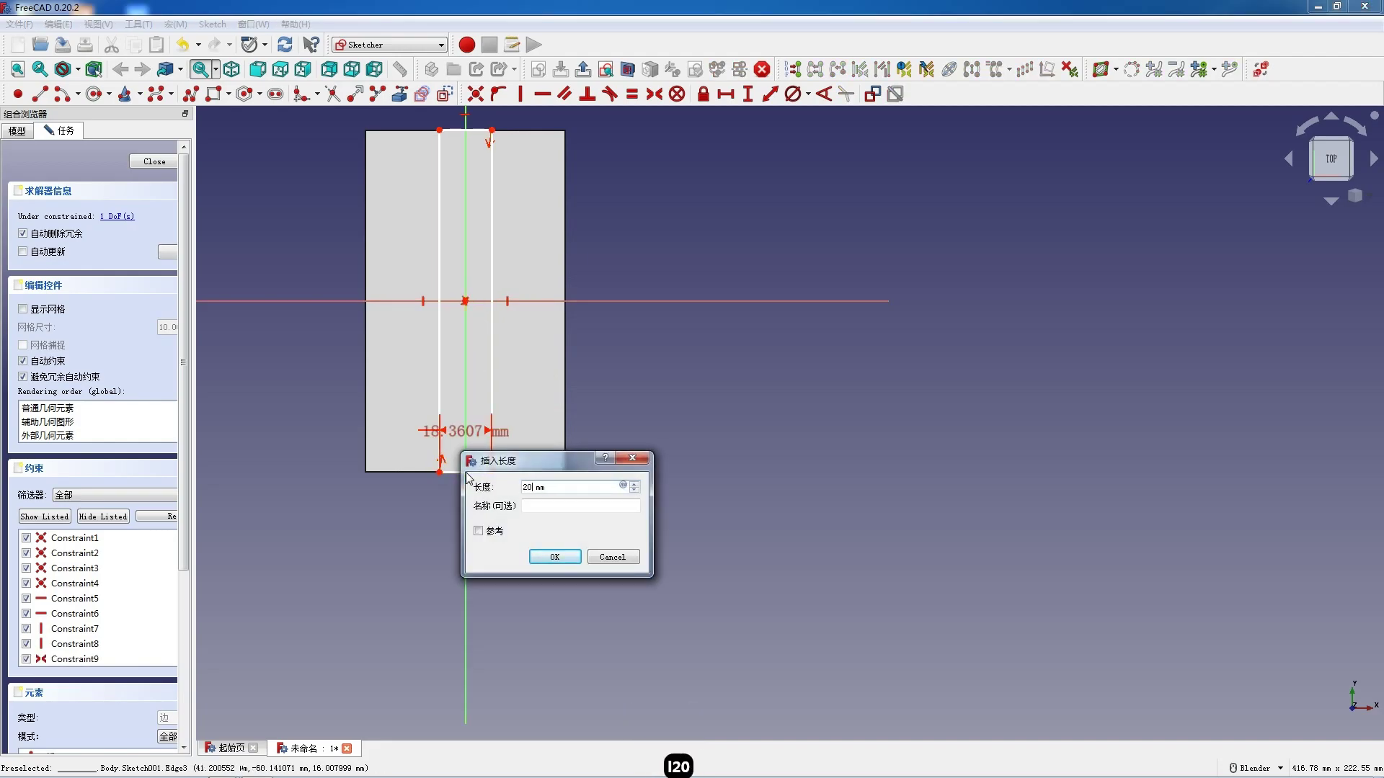
key("Return")
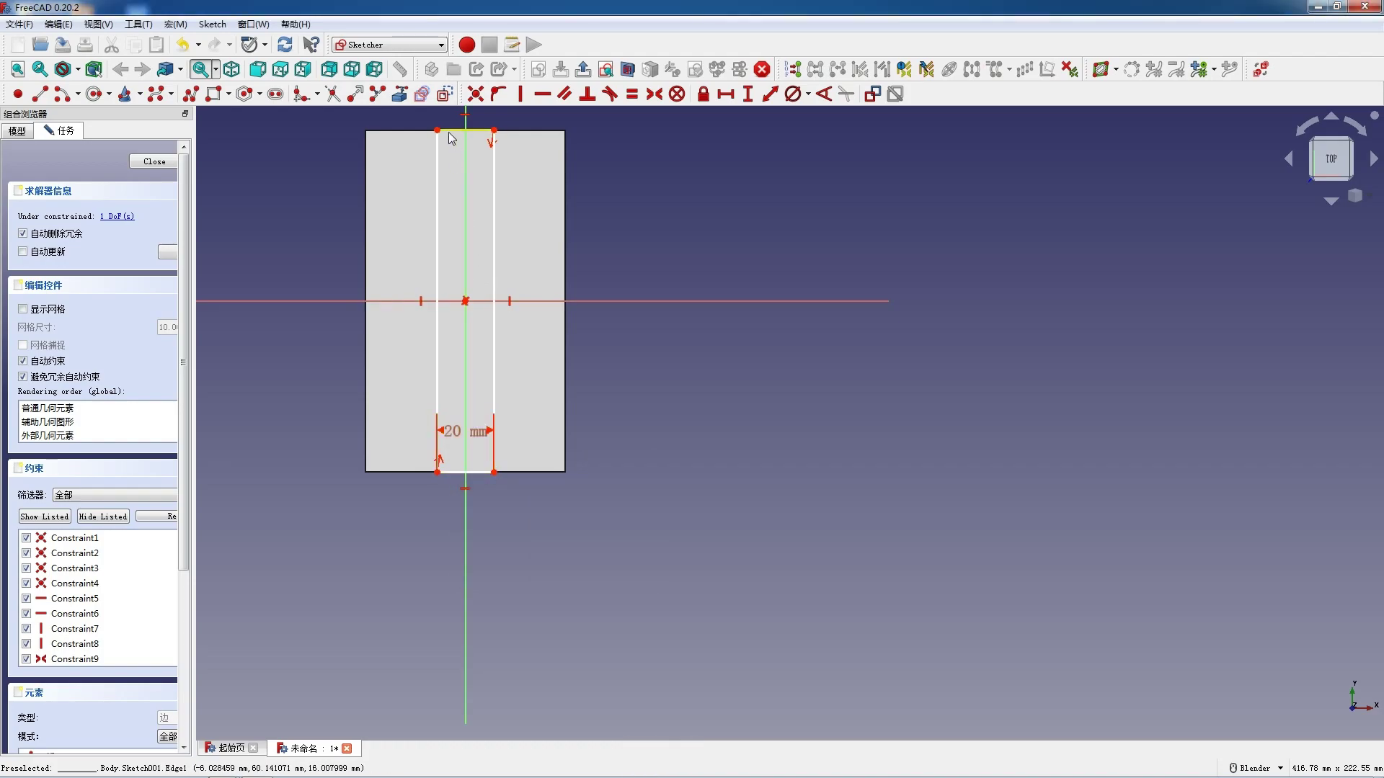
- Stretch the narrow rectangle past both ends of the block, close the sketch and pocket it 2 mm deep
left_click_drag(448, 133, 453, 107)
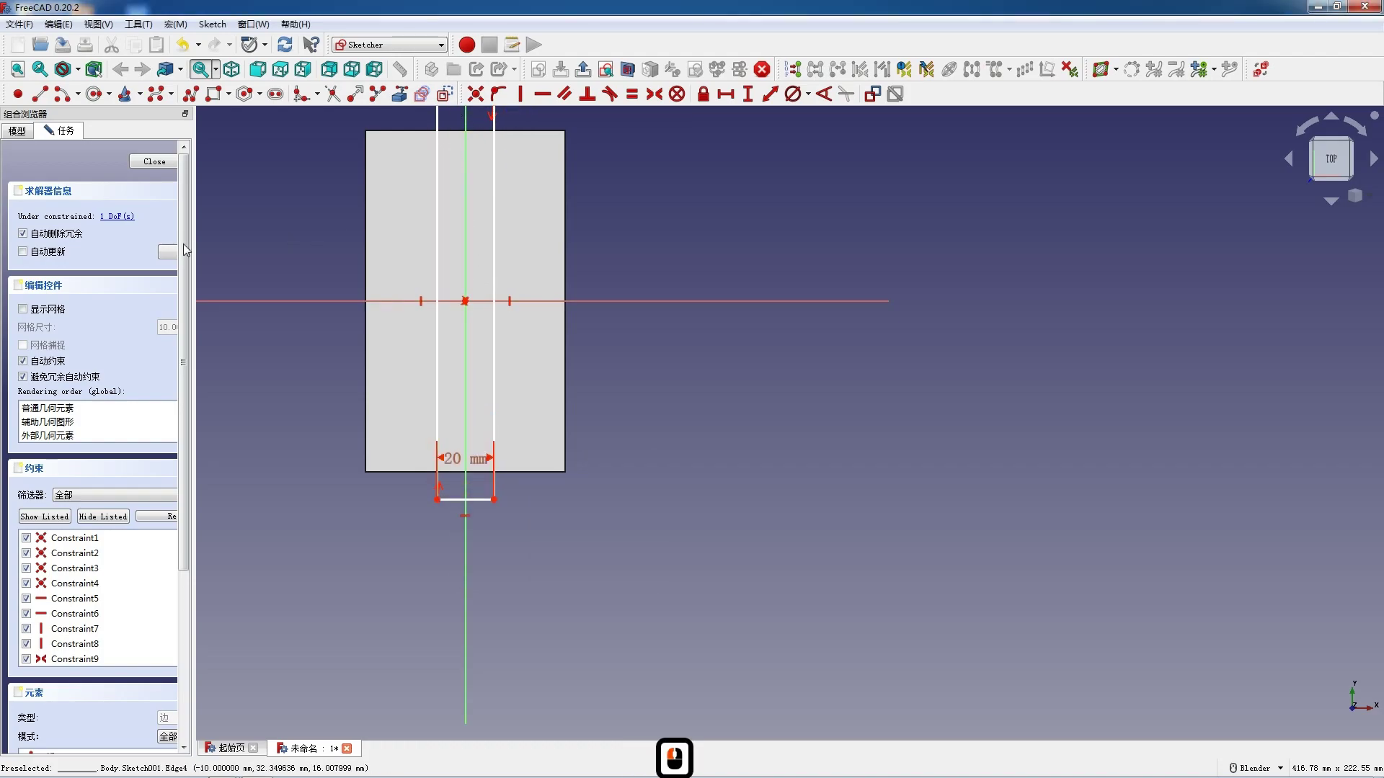
left_click(154, 161)
left_click(422, 94)
key("shift")
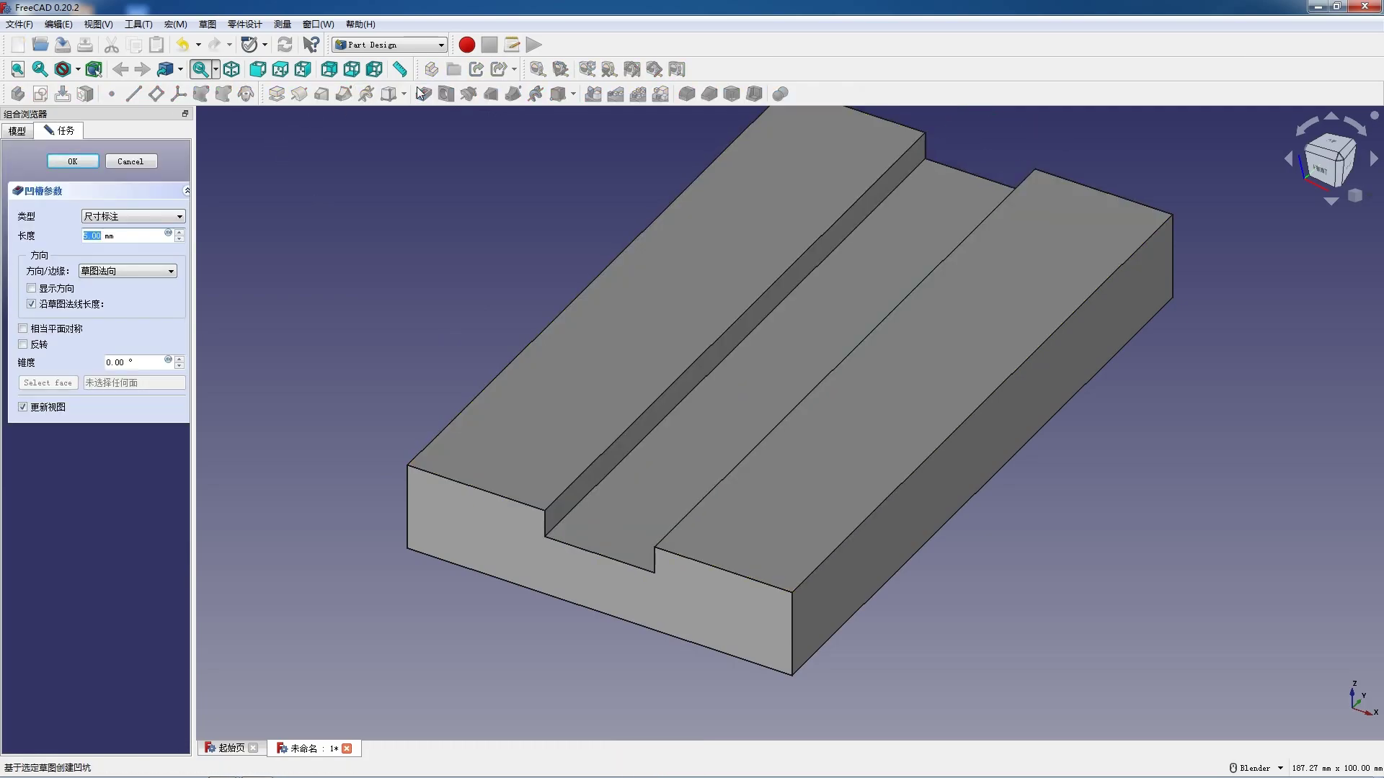
type("2")
key("Return")
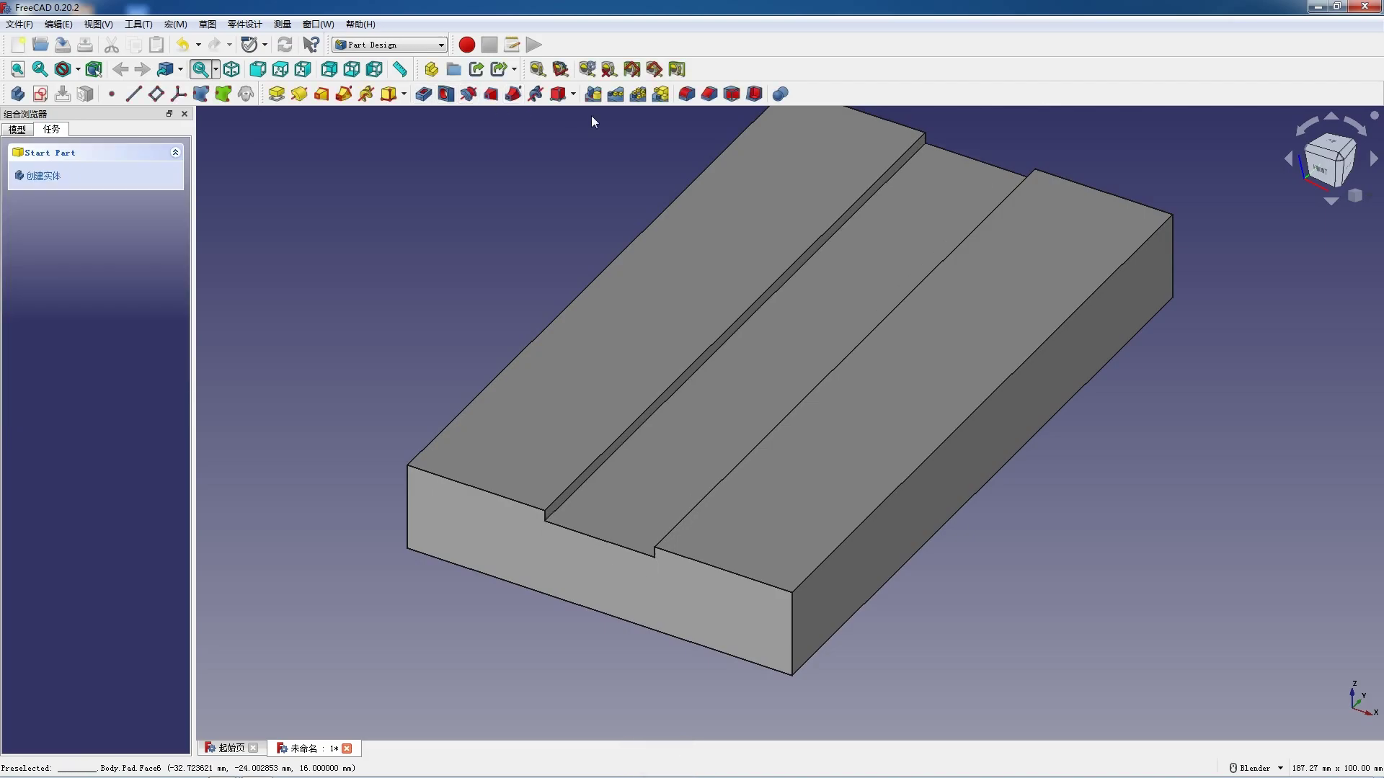
- Start a sketch on the block's long side face and draw an upper semicircular arc of about 31 mm radius centred on the origin
scroll(706, 369, "down", 2)
middle_click_drag(782, 535, 633, 541)
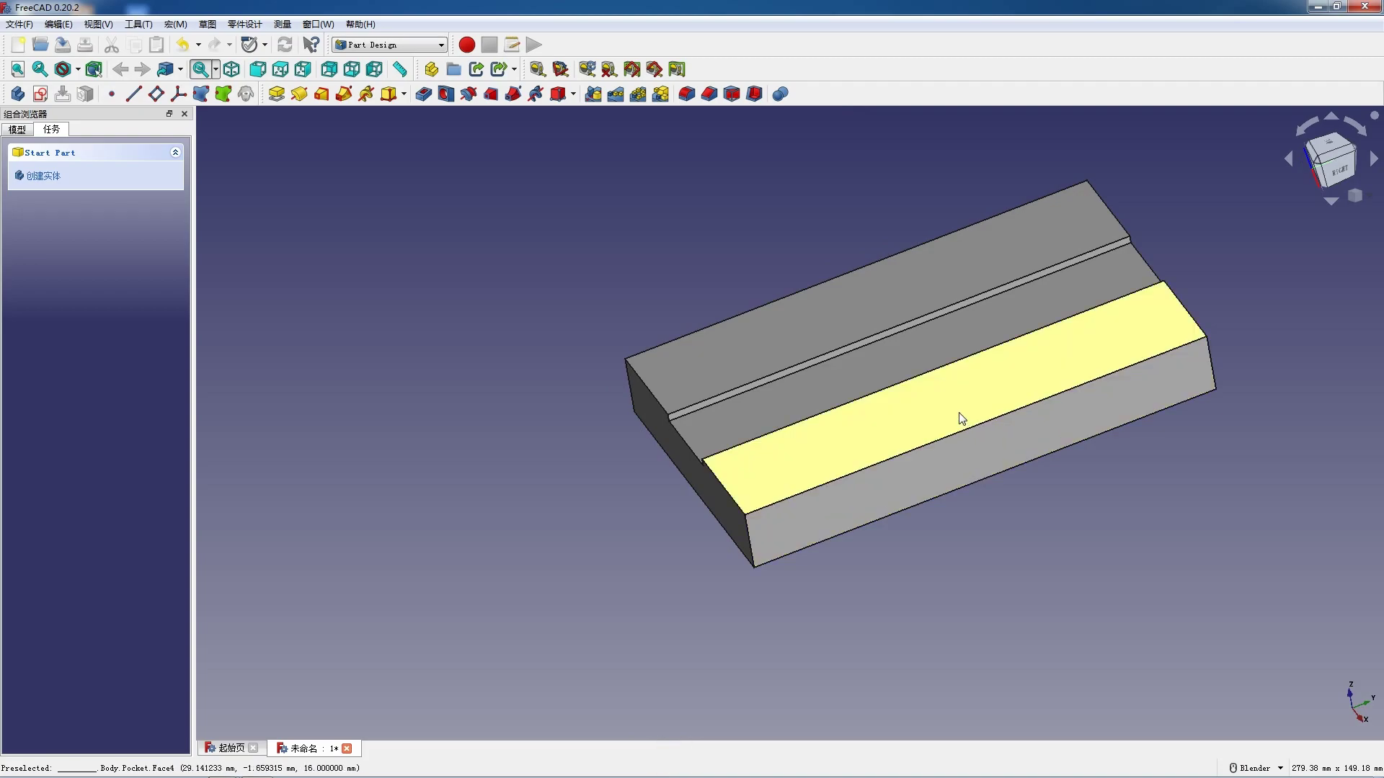
left_click(967, 463)
left_click(40, 96)
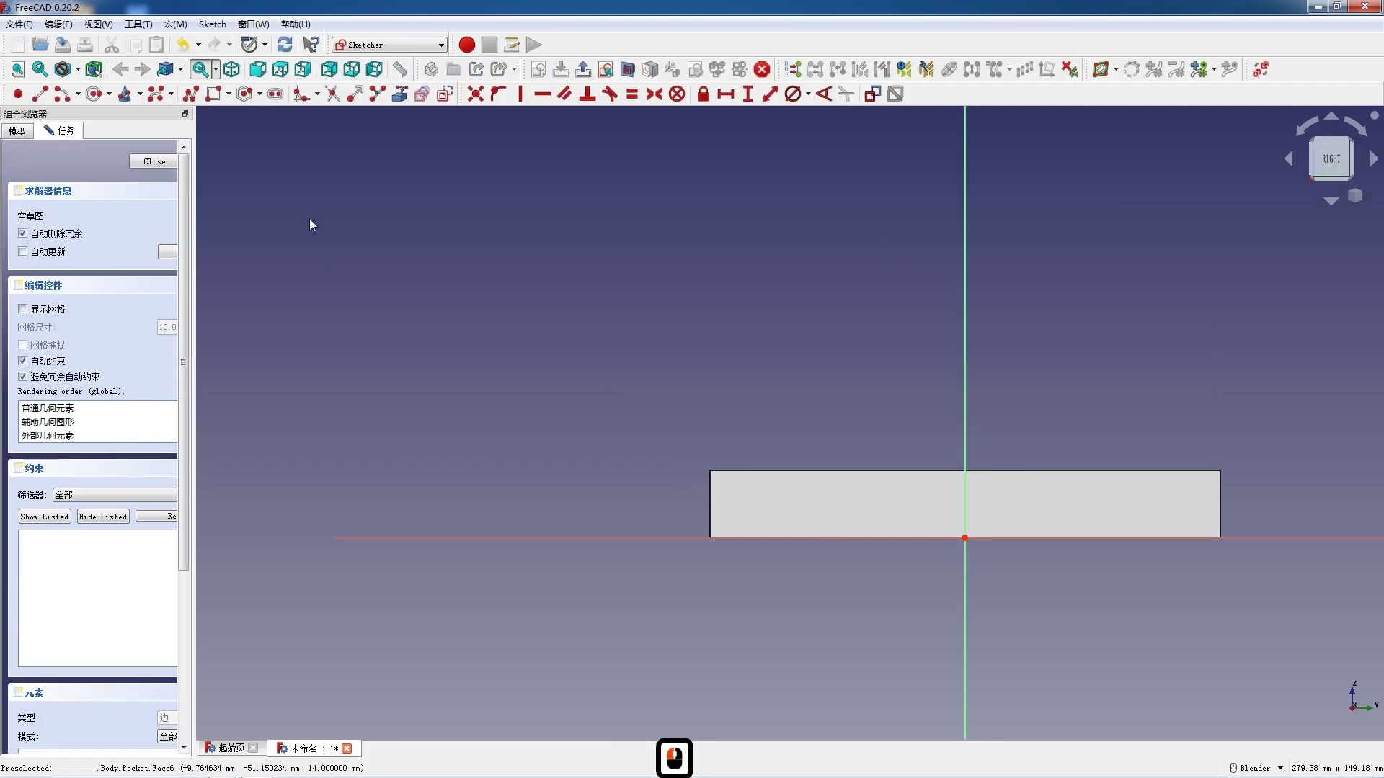
scroll(813, 398, "down", 3)
scroll(839, 467, "up", 5)
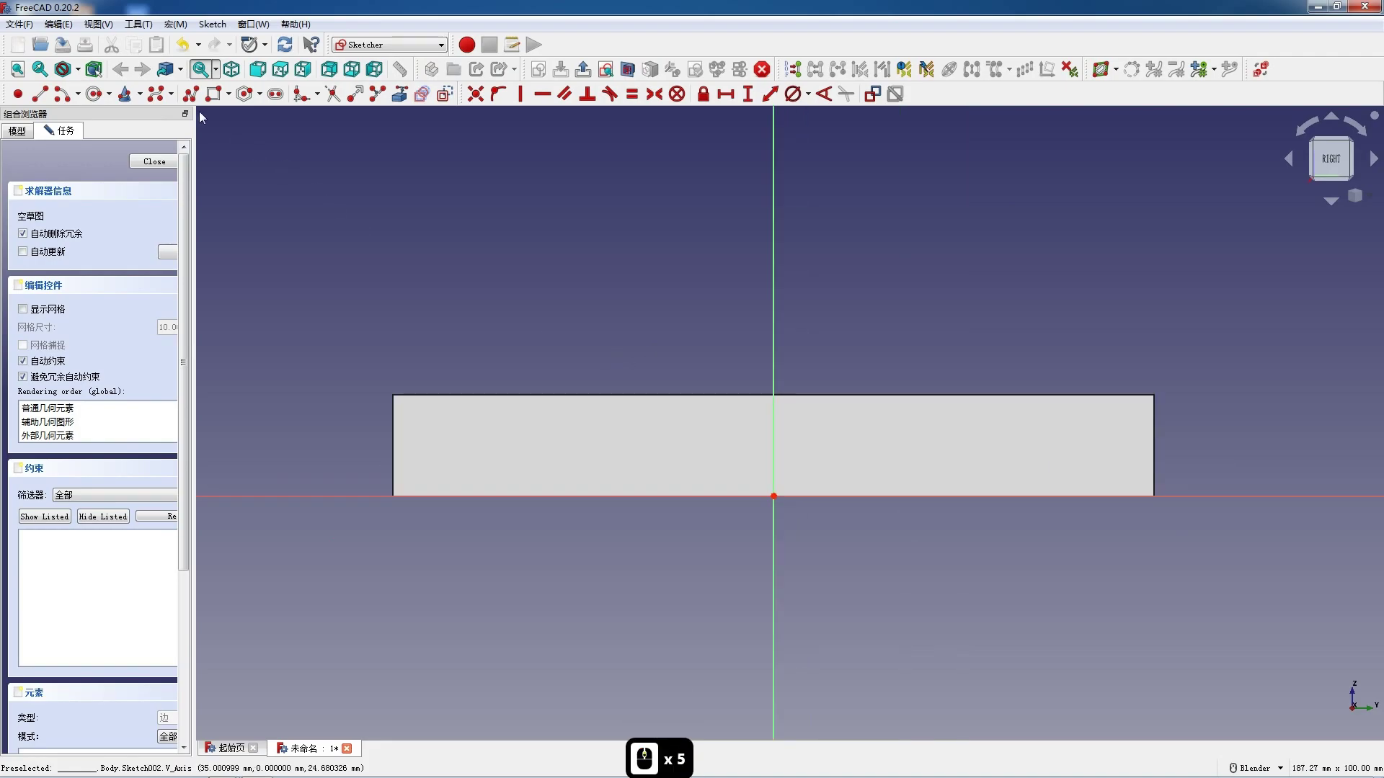
left_click(61, 96)
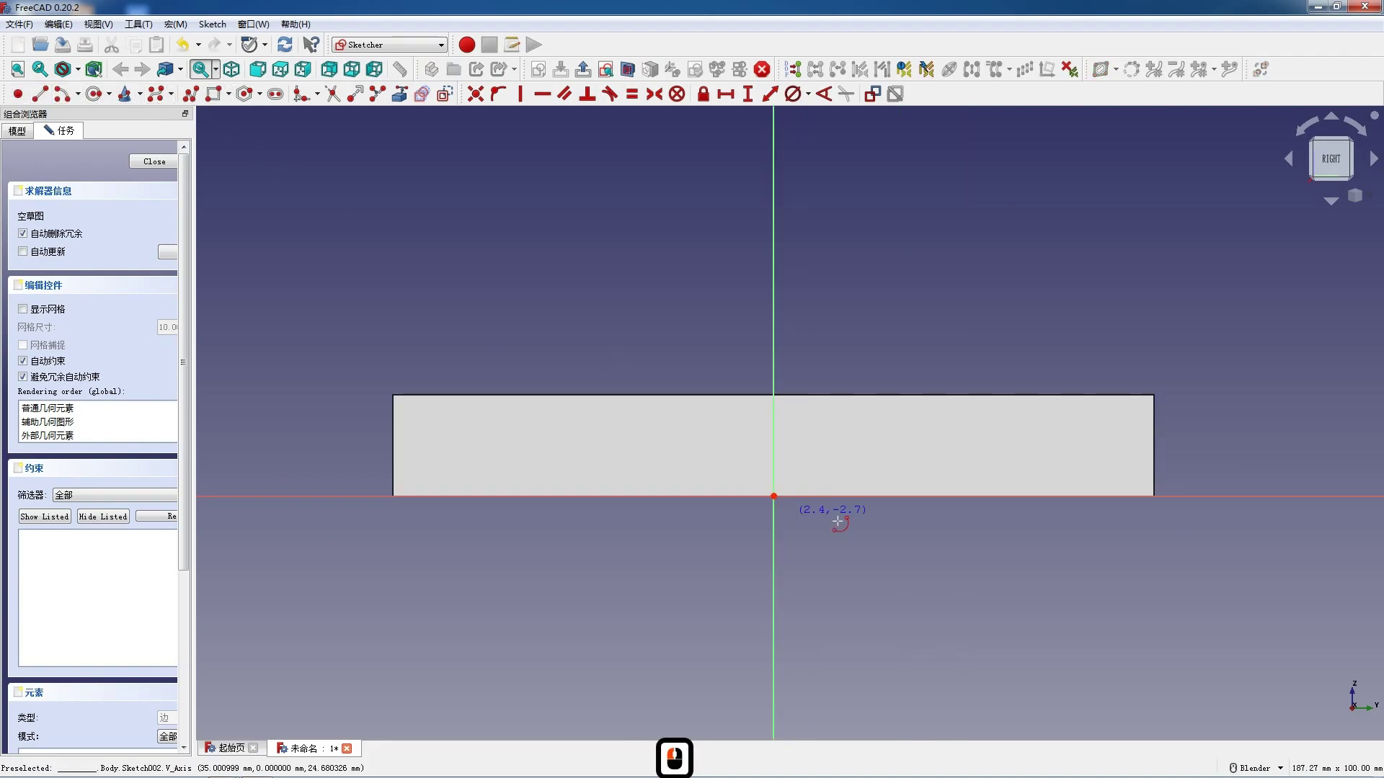
left_click(774, 496)
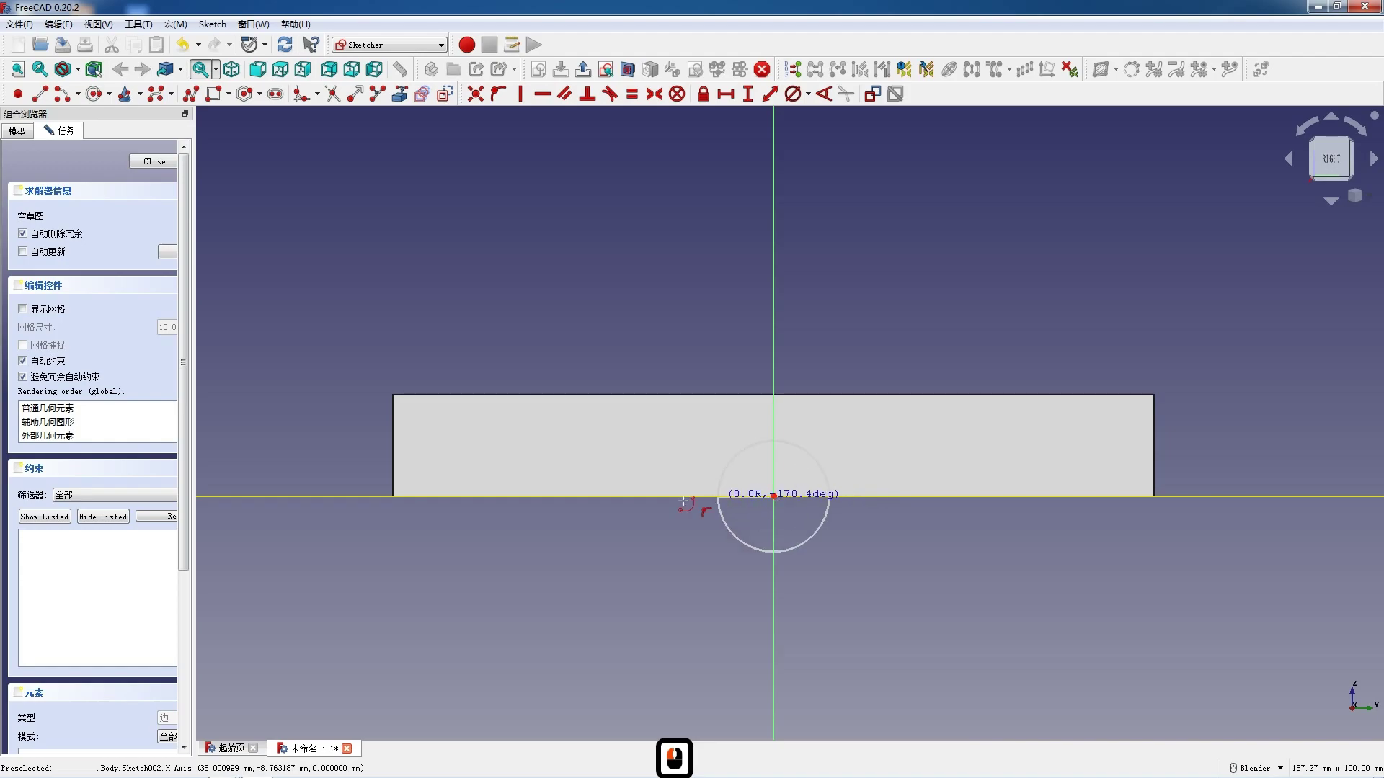
left_click(577, 496)
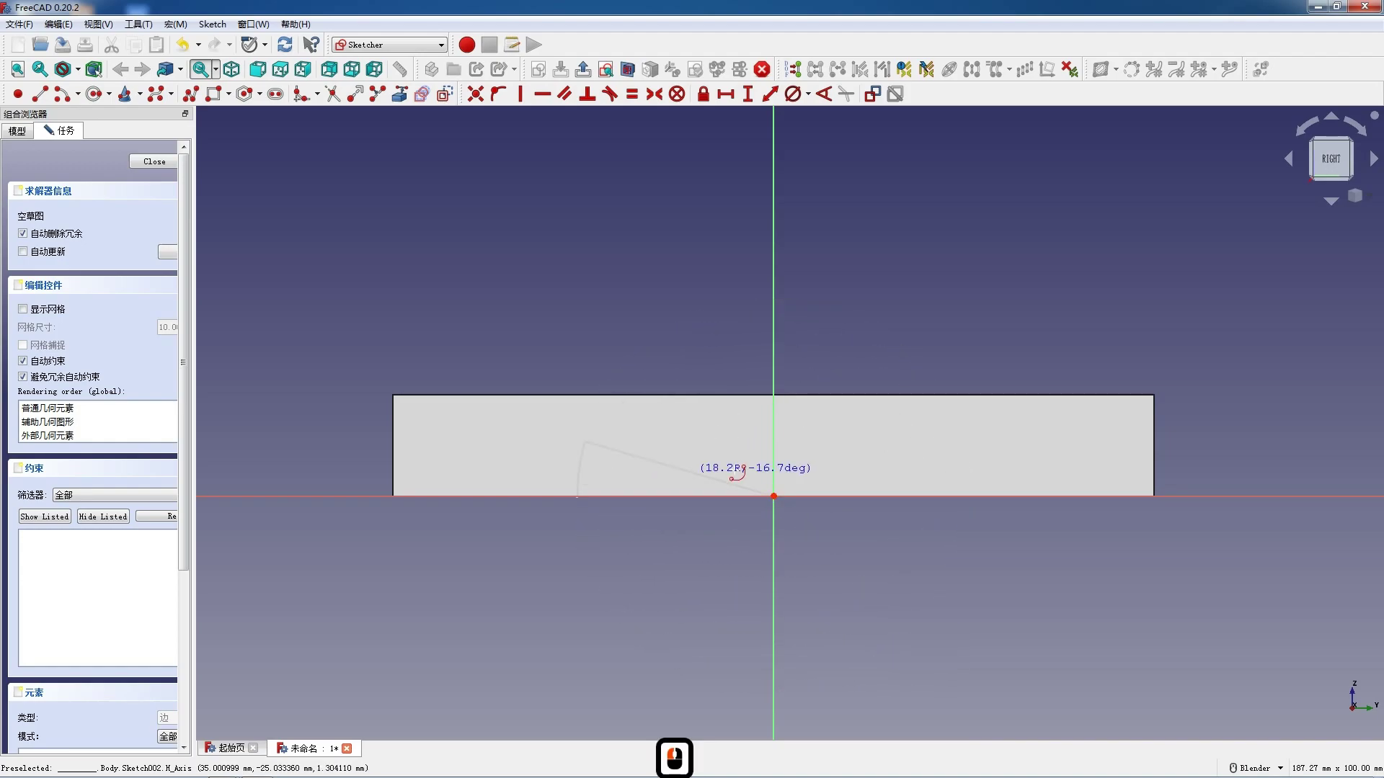
left_click(878, 496)
- Close the semicircle with a straight line joining the arc's two endpoints along the horizontal axis
left_click(40, 94)
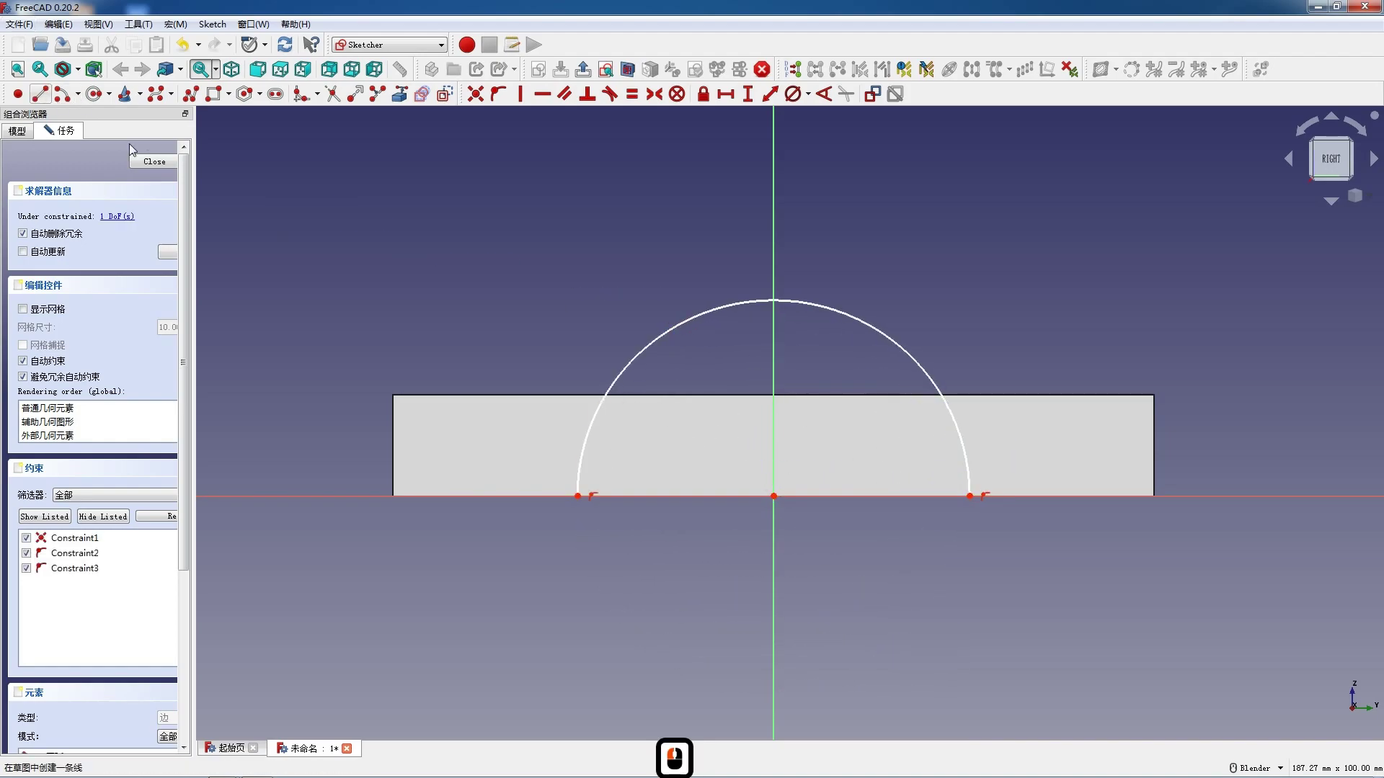
left_click(577, 496)
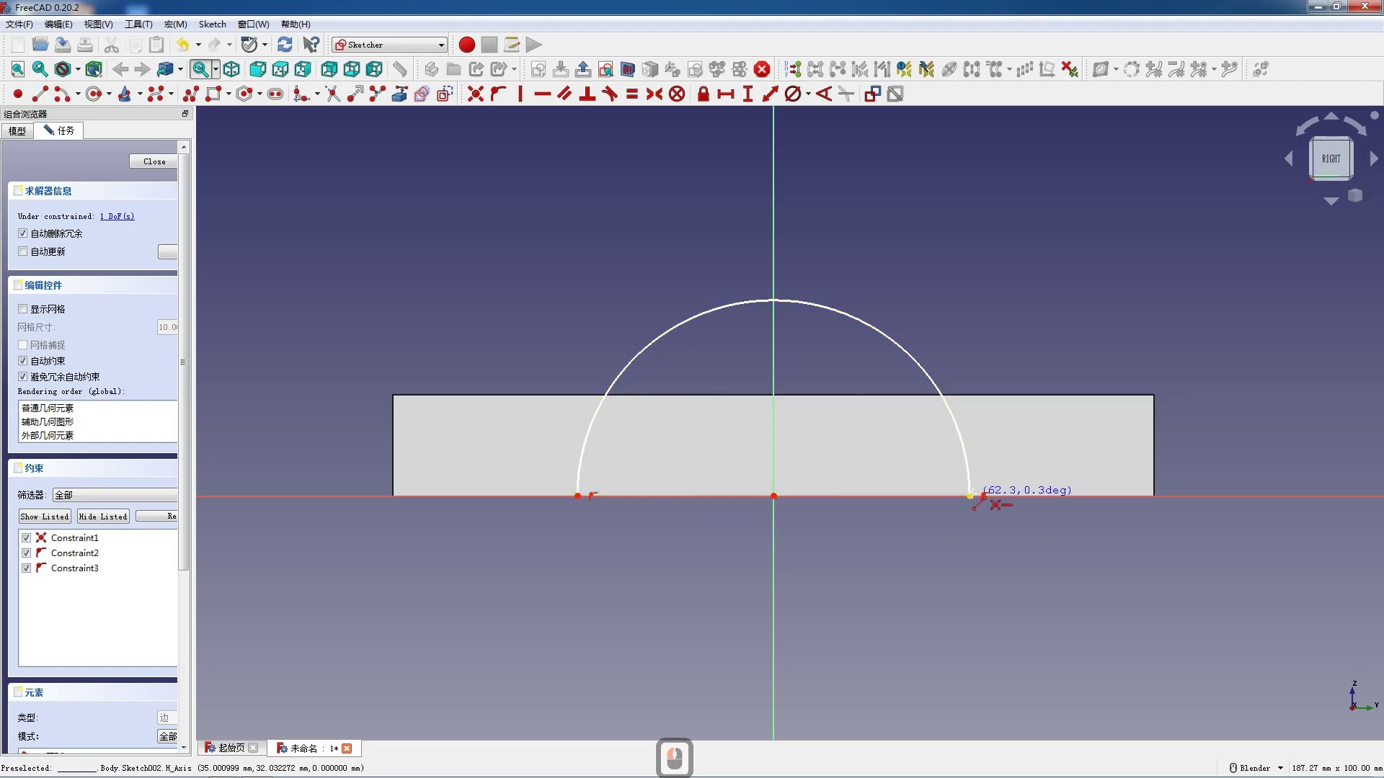
left_click(970, 496)
key("Escape")
- Constrain the arc's diameter to 70 mm
left_click(849, 317)
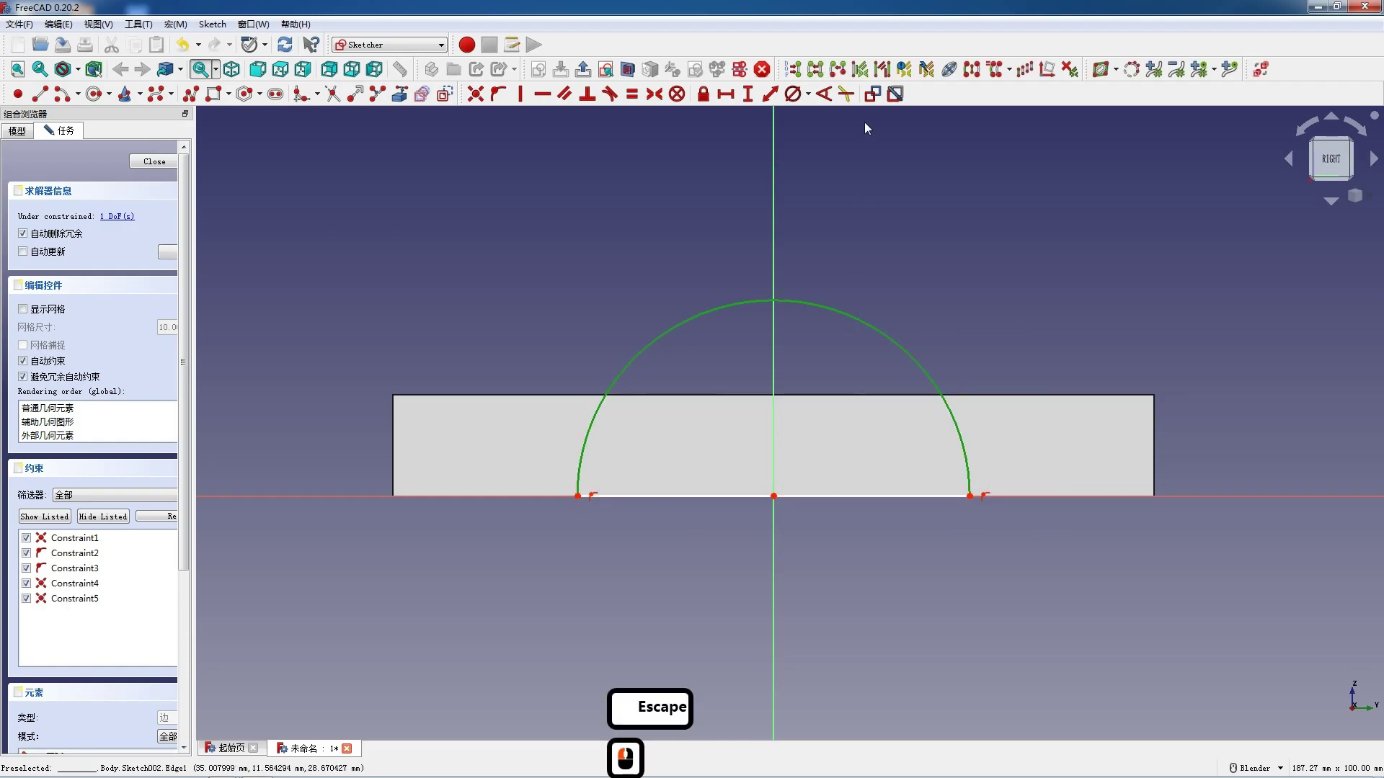
left_click(803, 96)
key("F12")
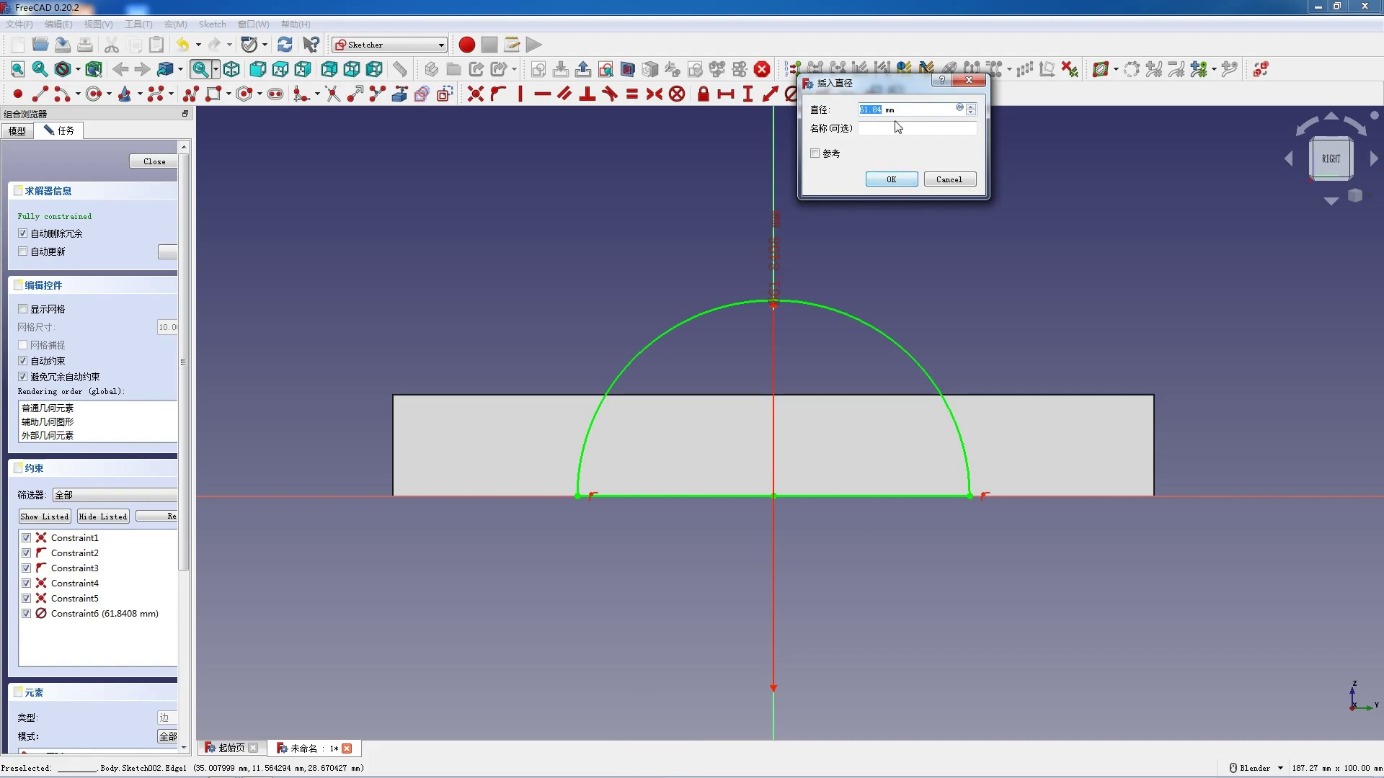
type("35")
key("BackSpace")
key("BackSpace")
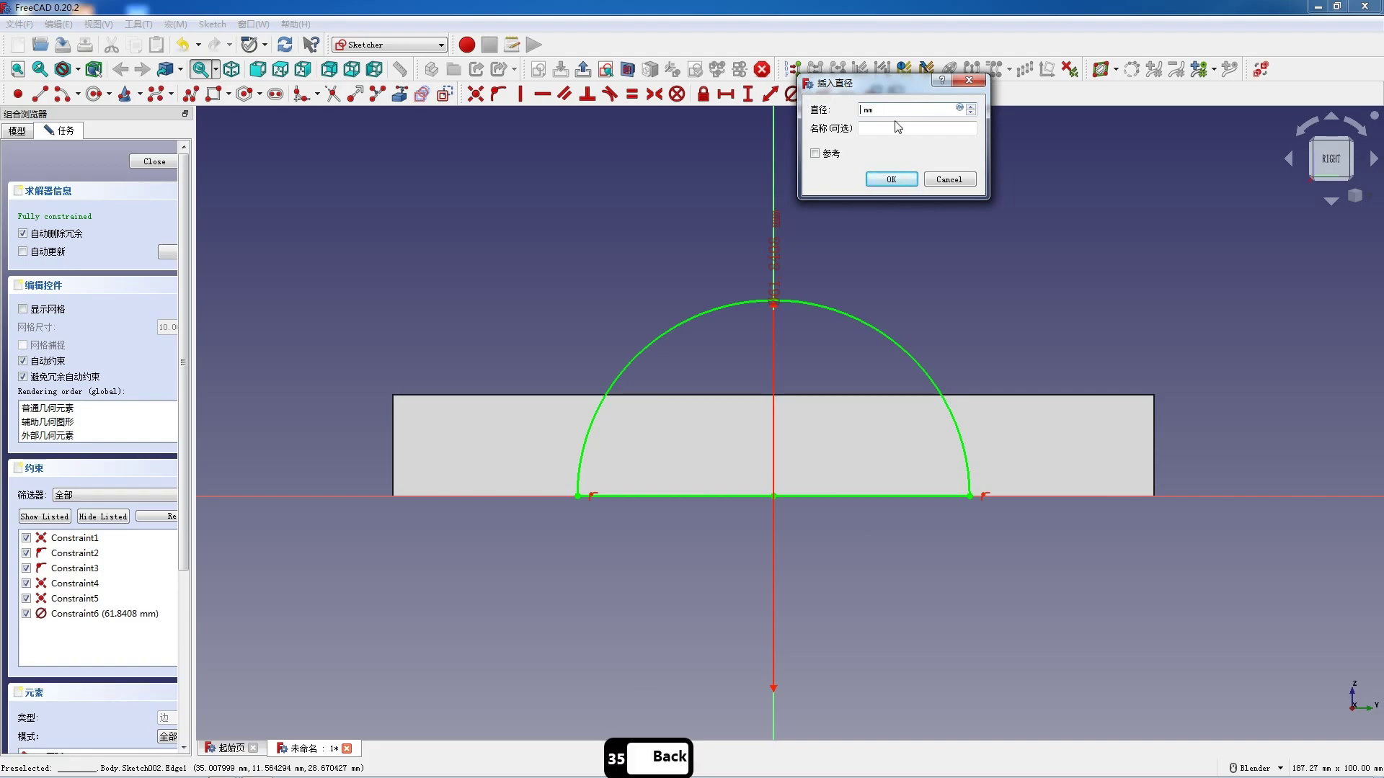
type("70")
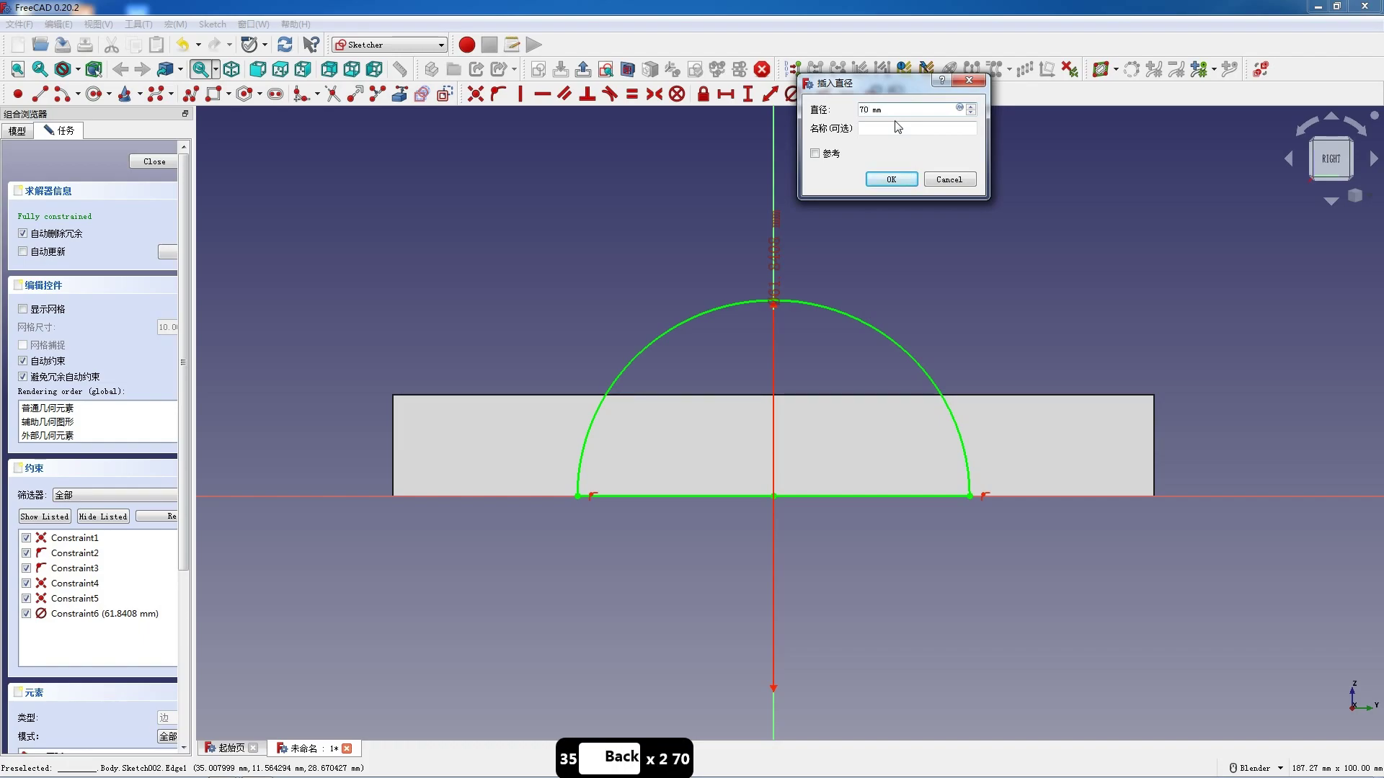
key("Return")
- Close the sketch and pad the semicircle 70 mm in the reversed direction, across the block's full width
left_click(152, 164)
left_click(276, 93)
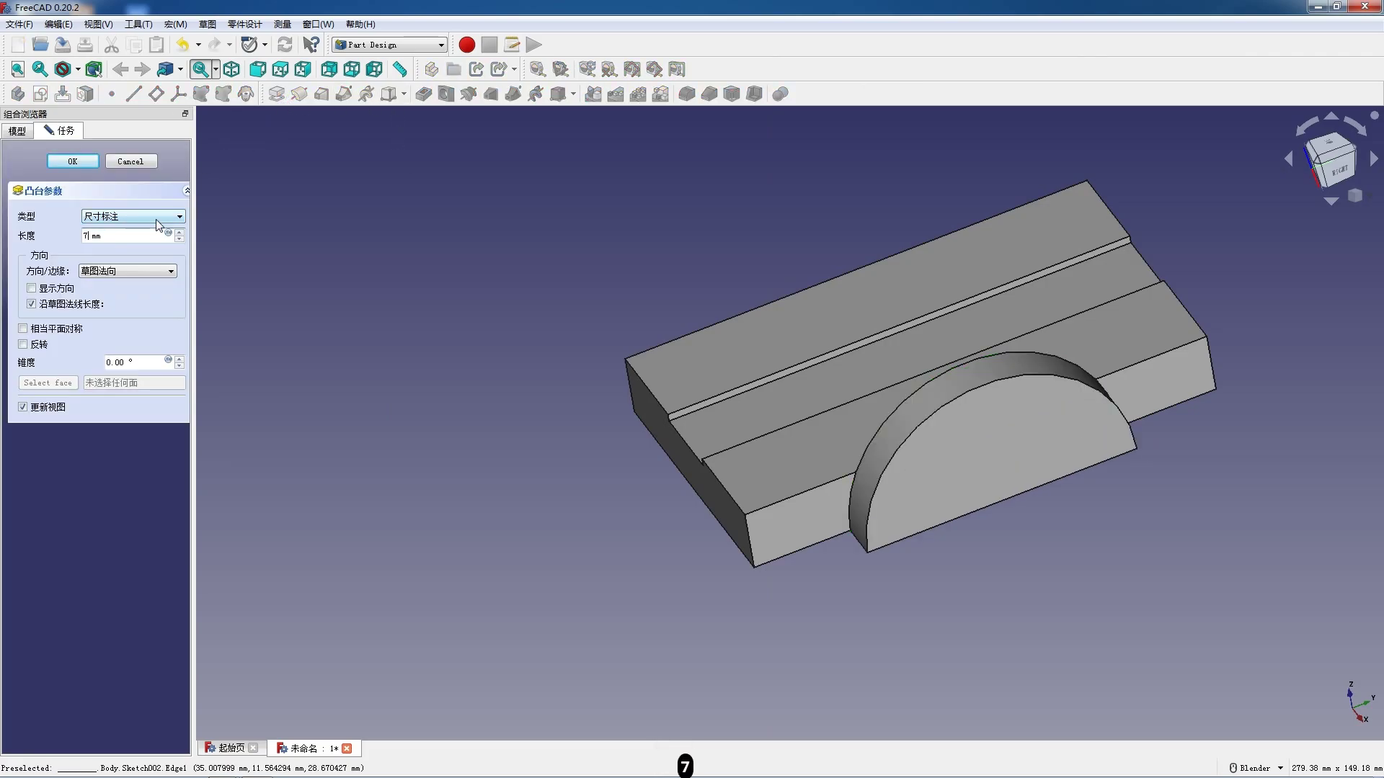
left_click(27, 340)
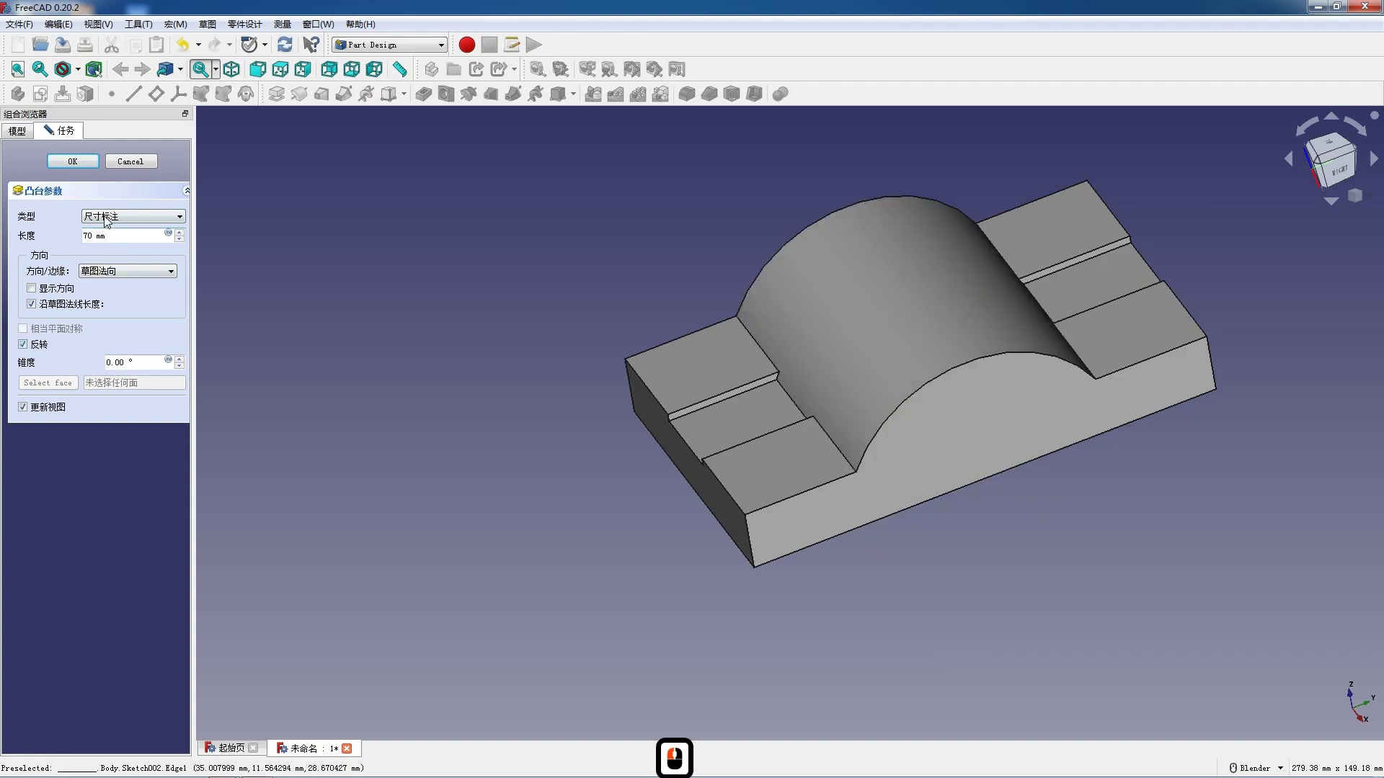
left_click(79, 167)
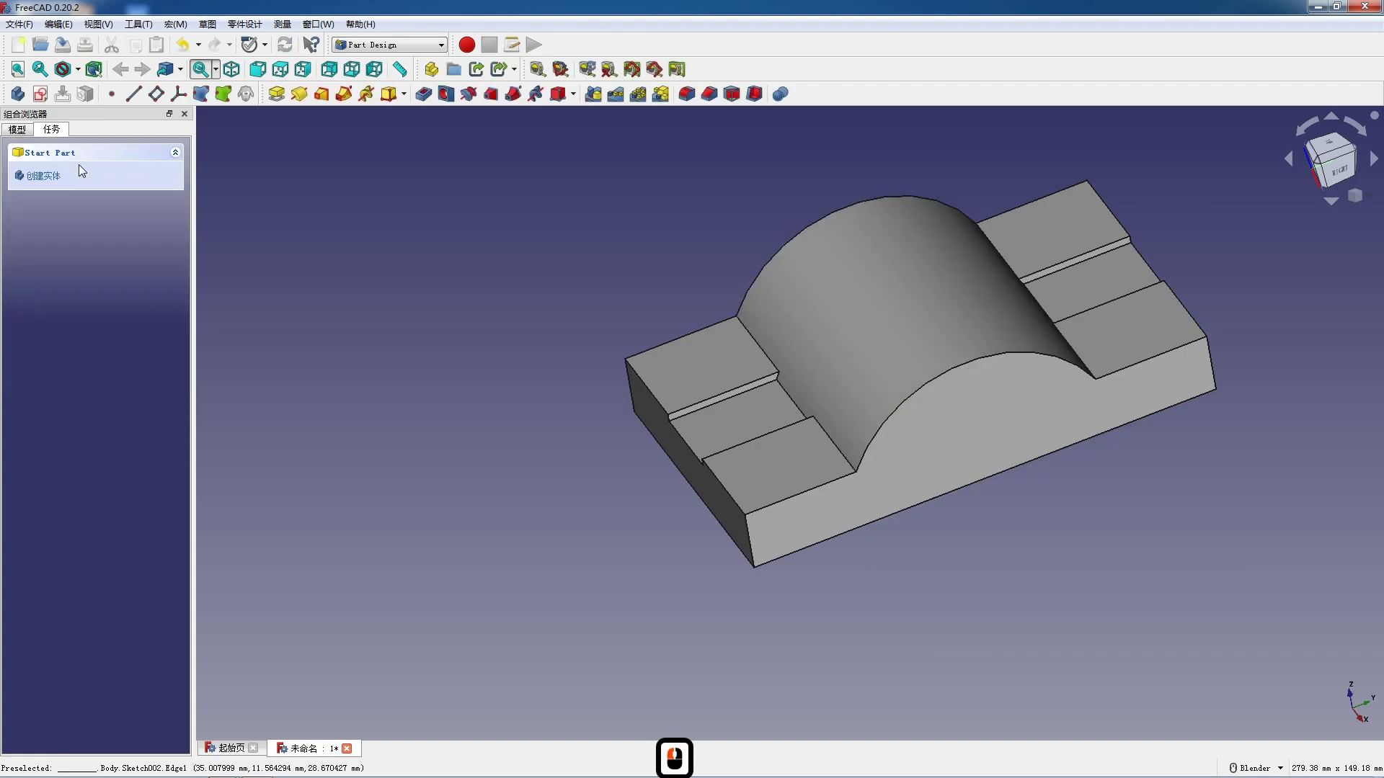
- Start a sketch on the arched side face and draw an upper semicircular arc centred on the origin, inside the half-cylinder's outline
left_click(901, 473)
left_click(41, 92)
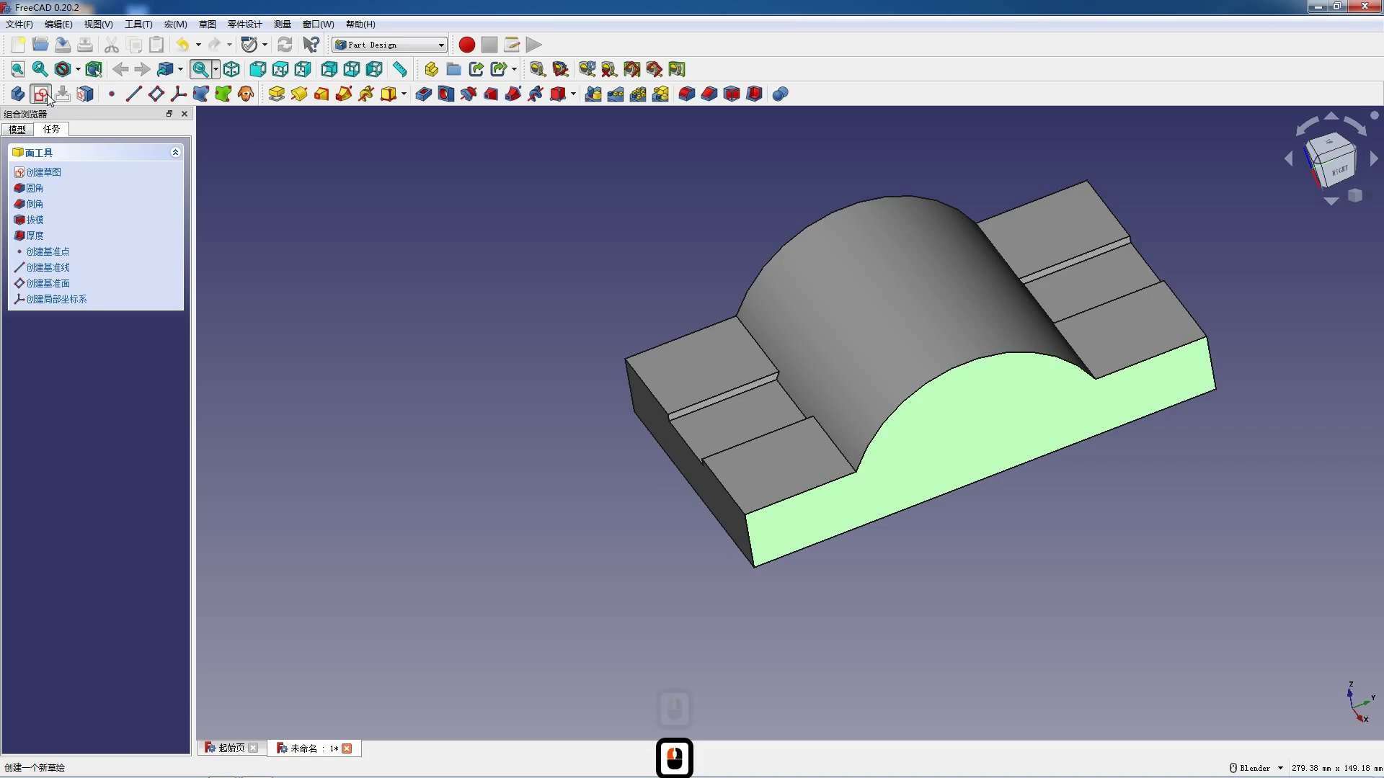
scroll(1126, 539, "up", 3)
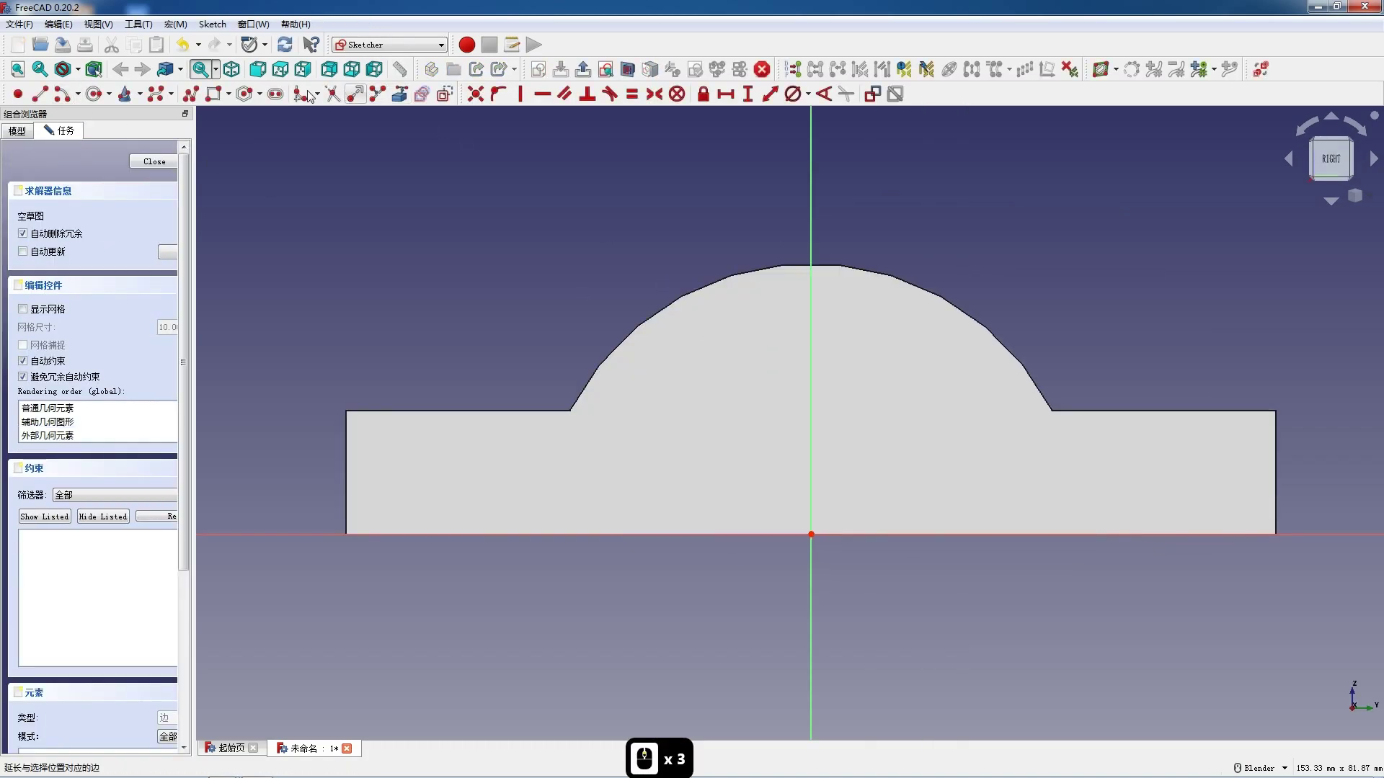
left_click(61, 96)
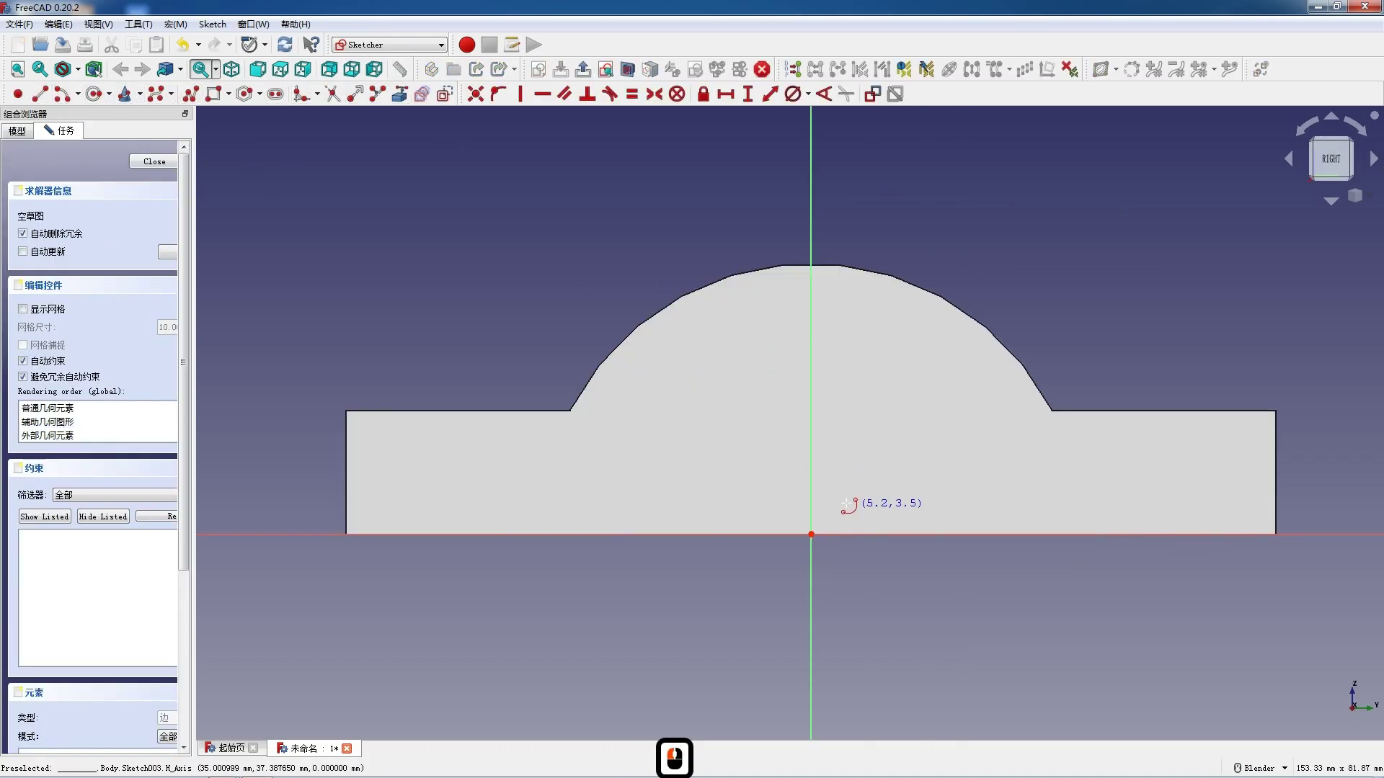
left_click(811, 534)
left_click(627, 534)
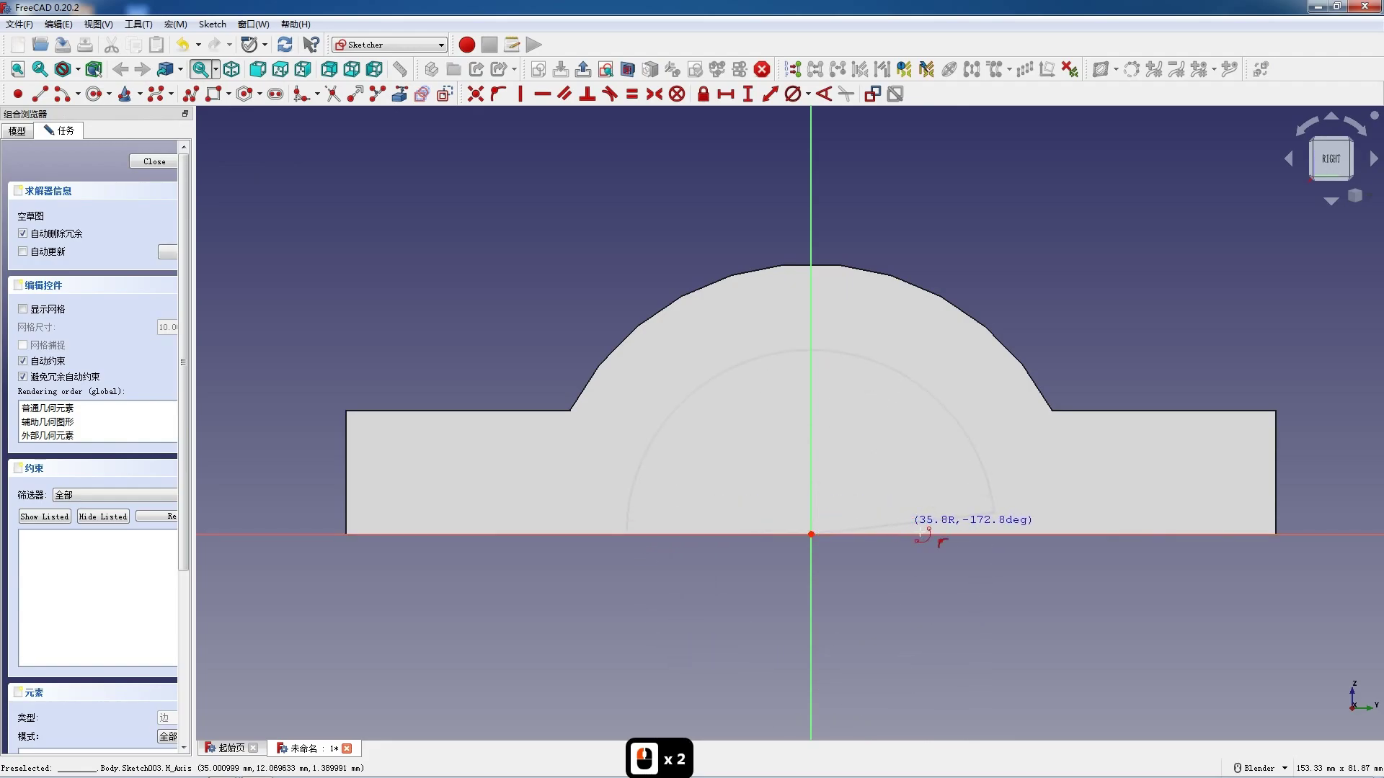
left_click(995, 534)
- Close the inner semicircle with a straight line along the horizontal axis between the arc's two endpoints
left_click(39, 93)
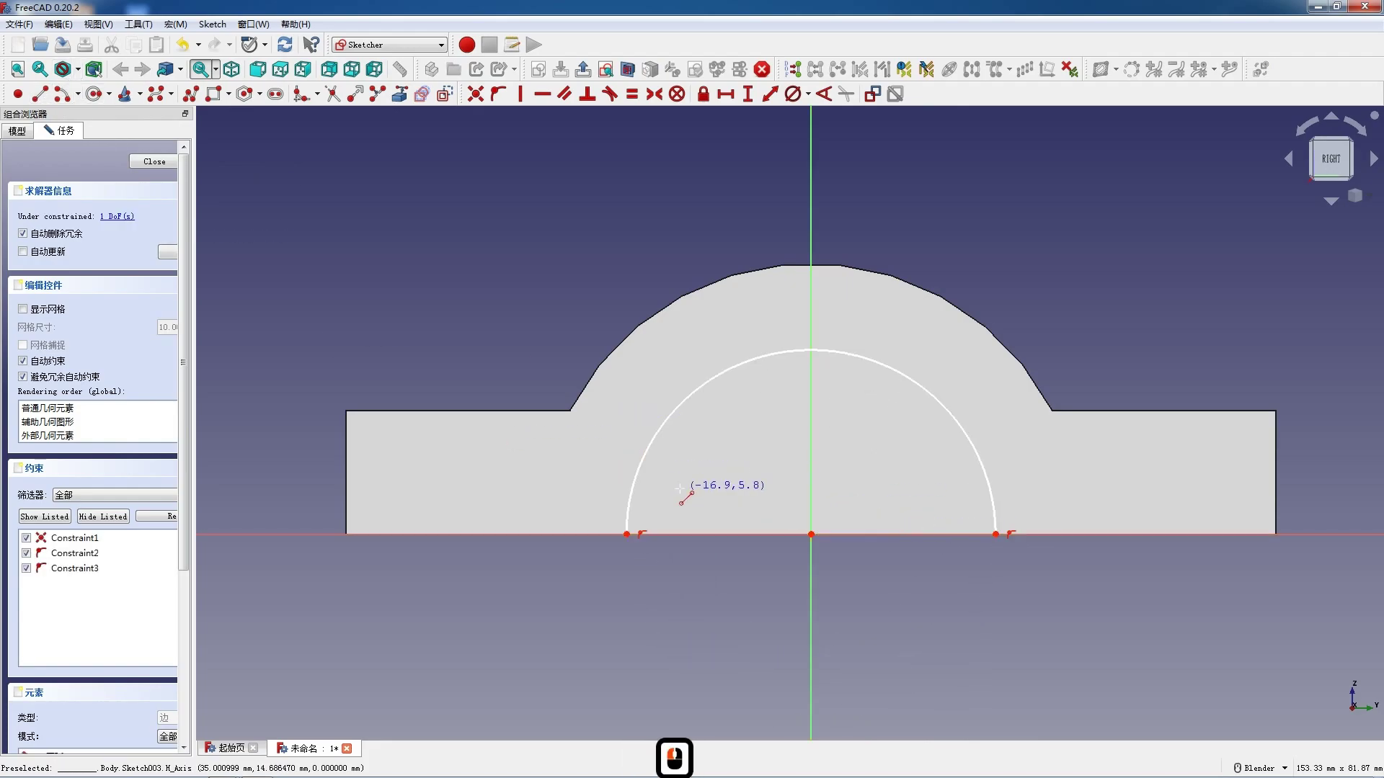
left_click(627, 534)
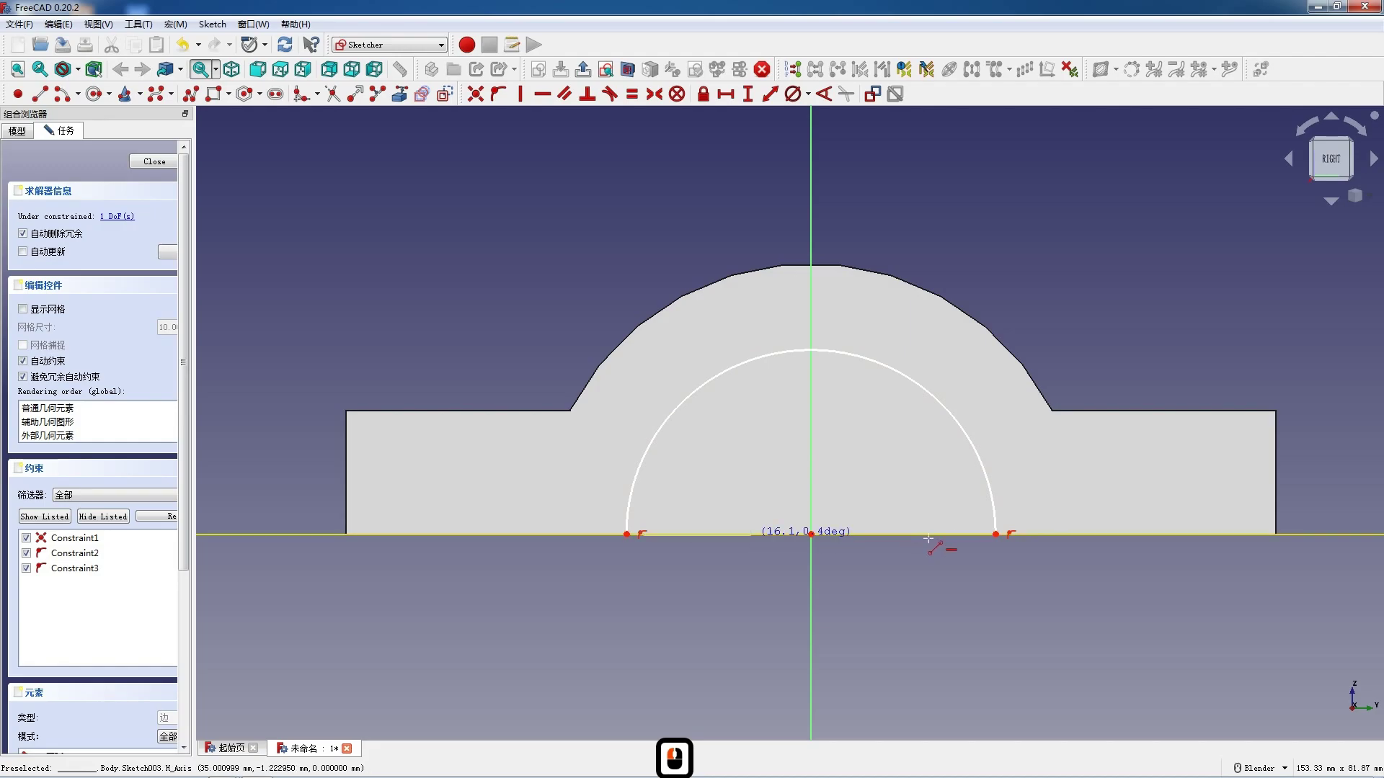
left_click(995, 534)
key("Escape")
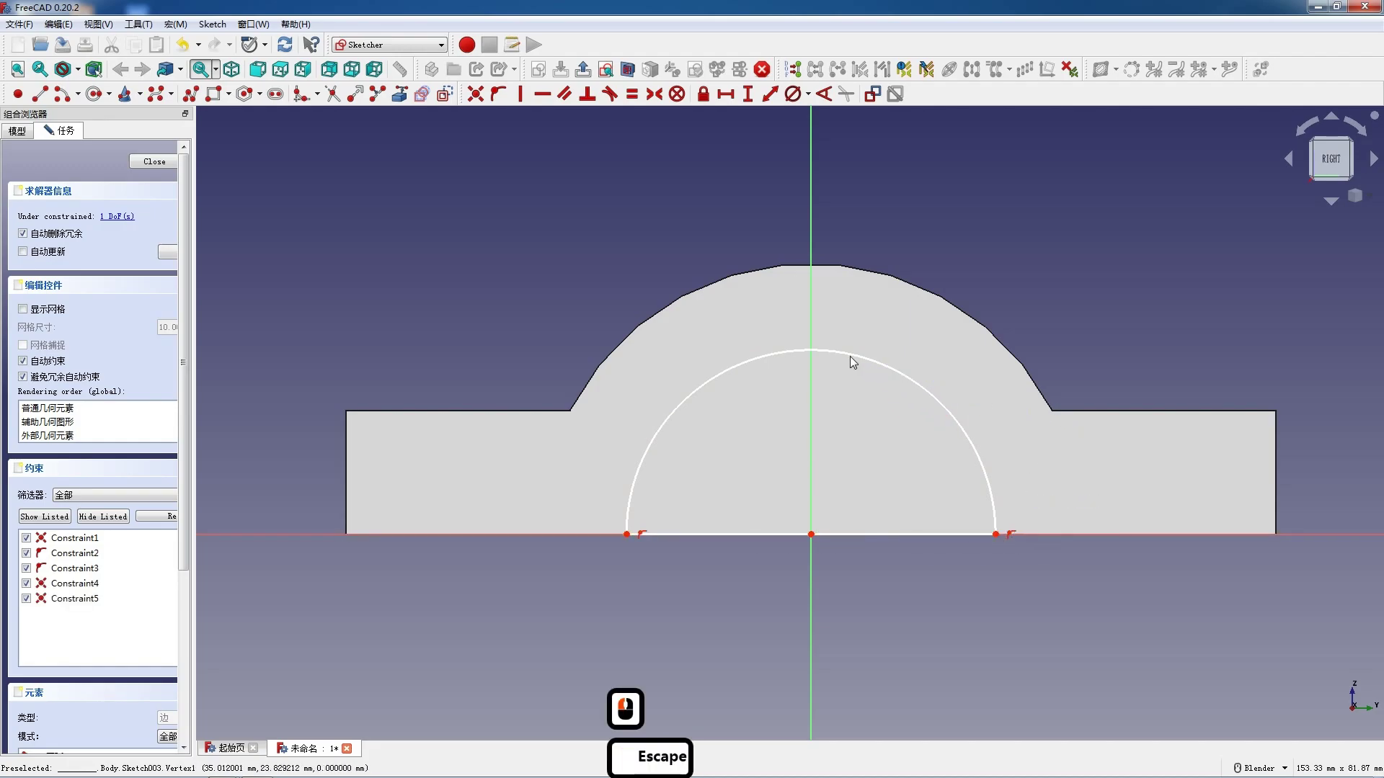
- Constrain the diameter of the inner semicircular arc
left_click(847, 353)
left_click(793, 94)
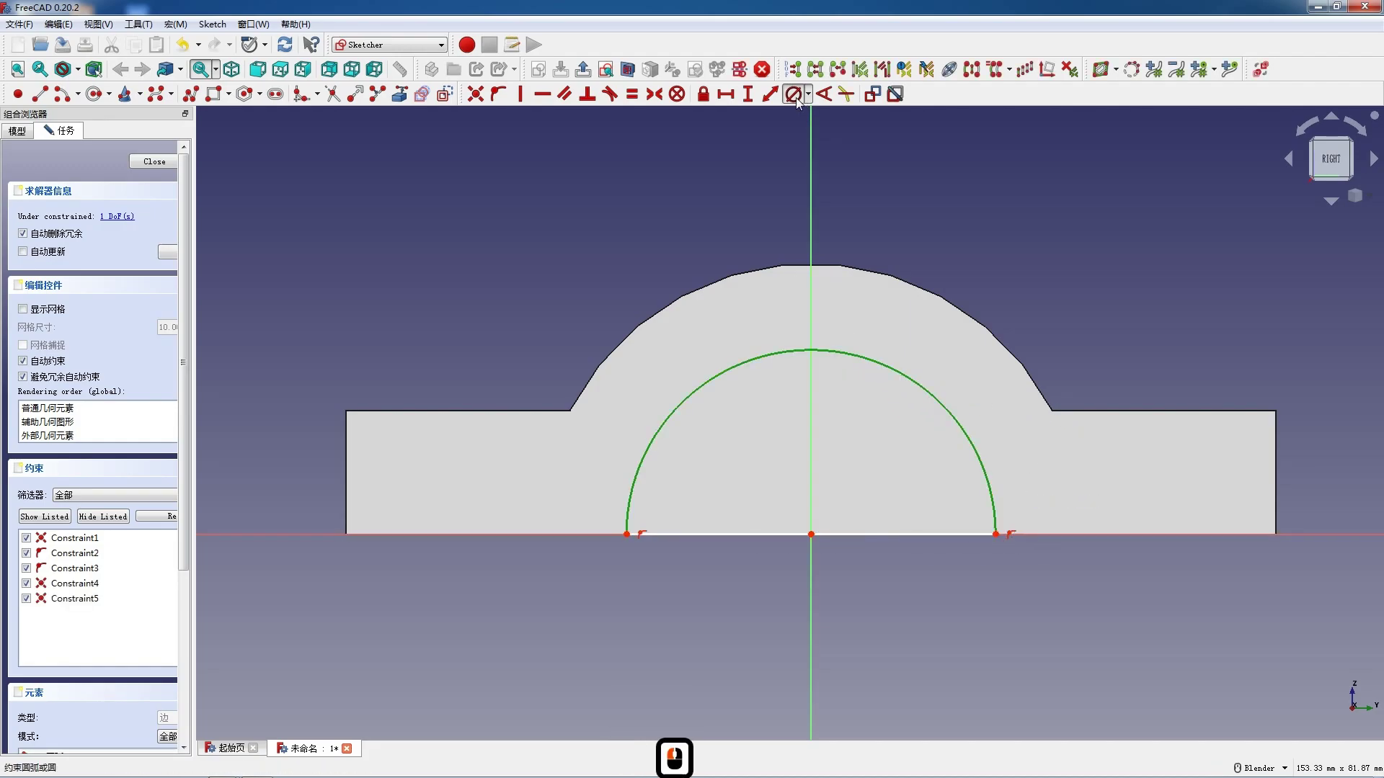
key("Return")
- Close the sketch and pocket the inner semicircle through all to cut the bore across the part
left_click(145, 163)
left_click(445, 94)
left_click(139, 219)
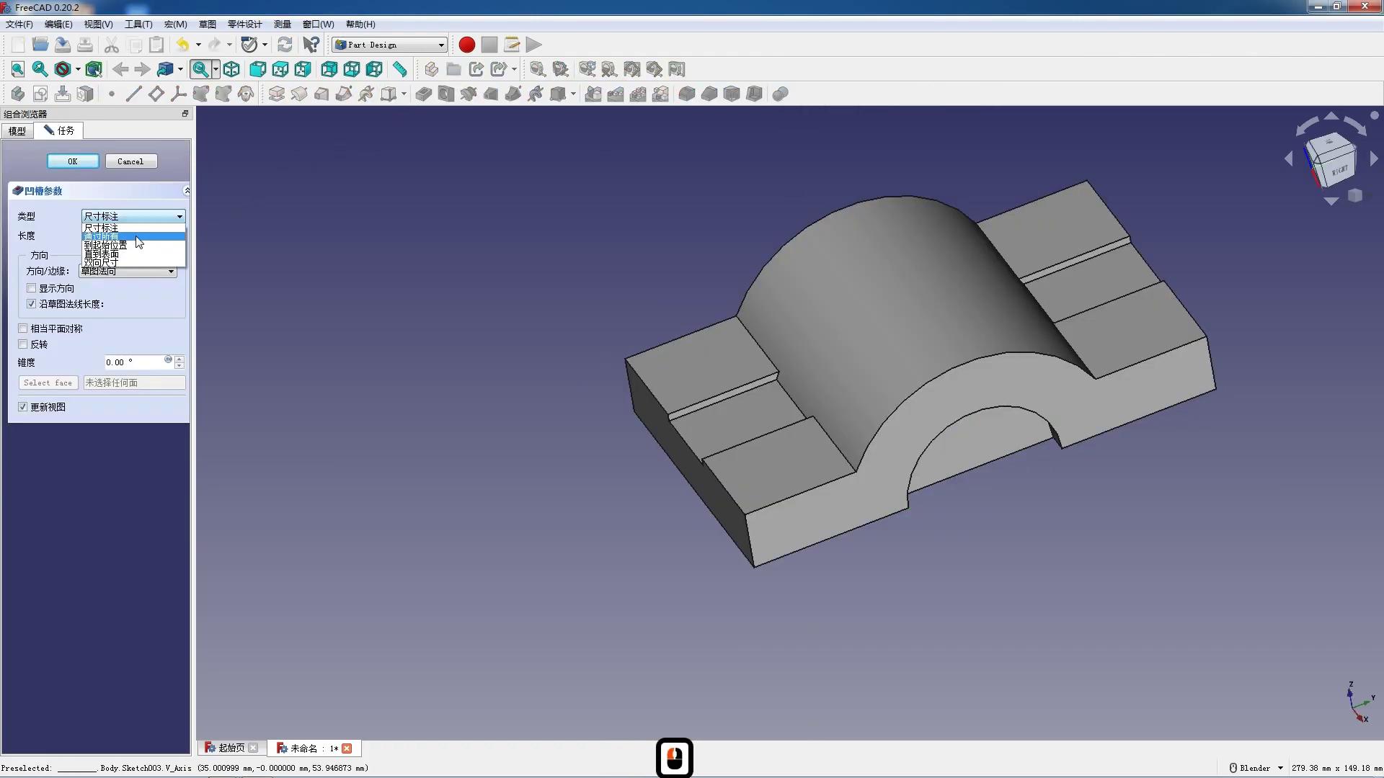
left_click(124, 238)
left_click(72, 161)
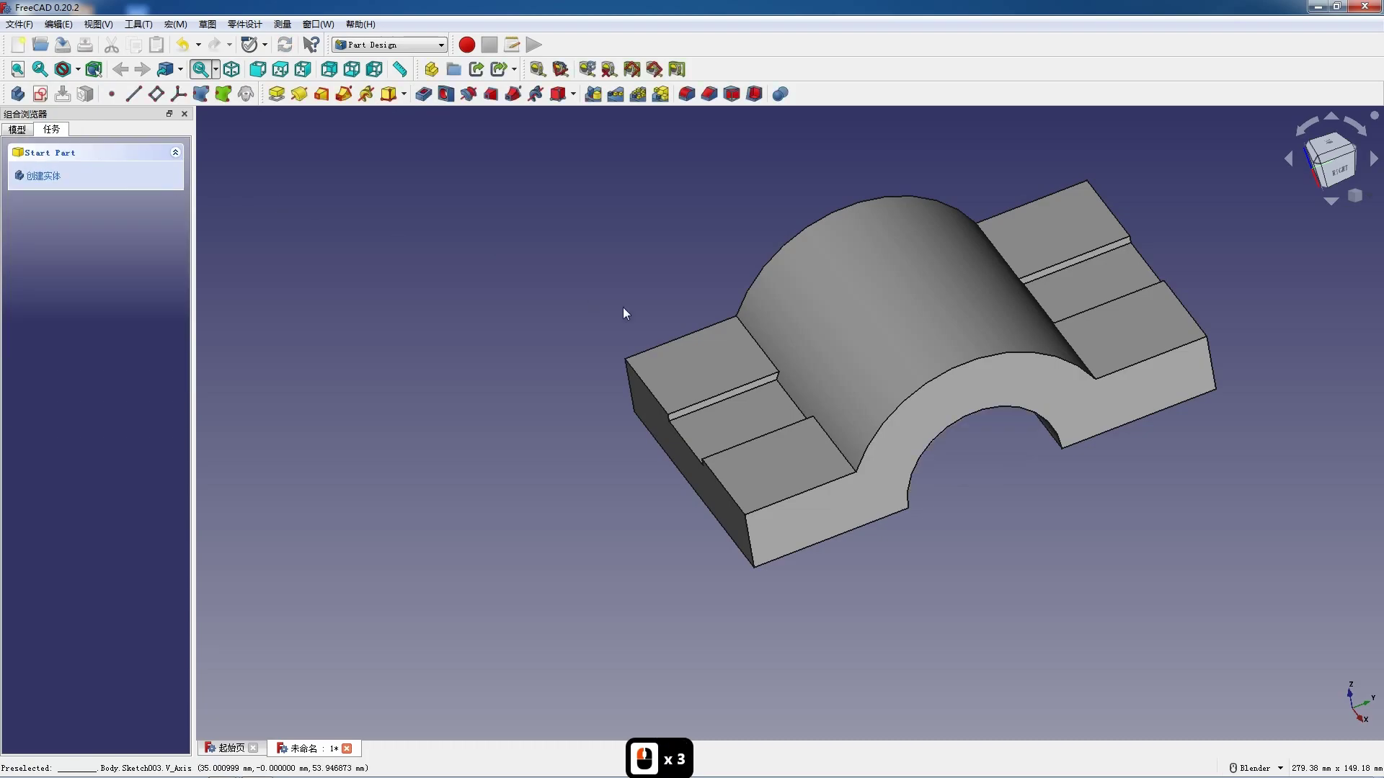
- Fillet the four vertical corner edges of the base with a 12 mm radius
left_click(632, 394)
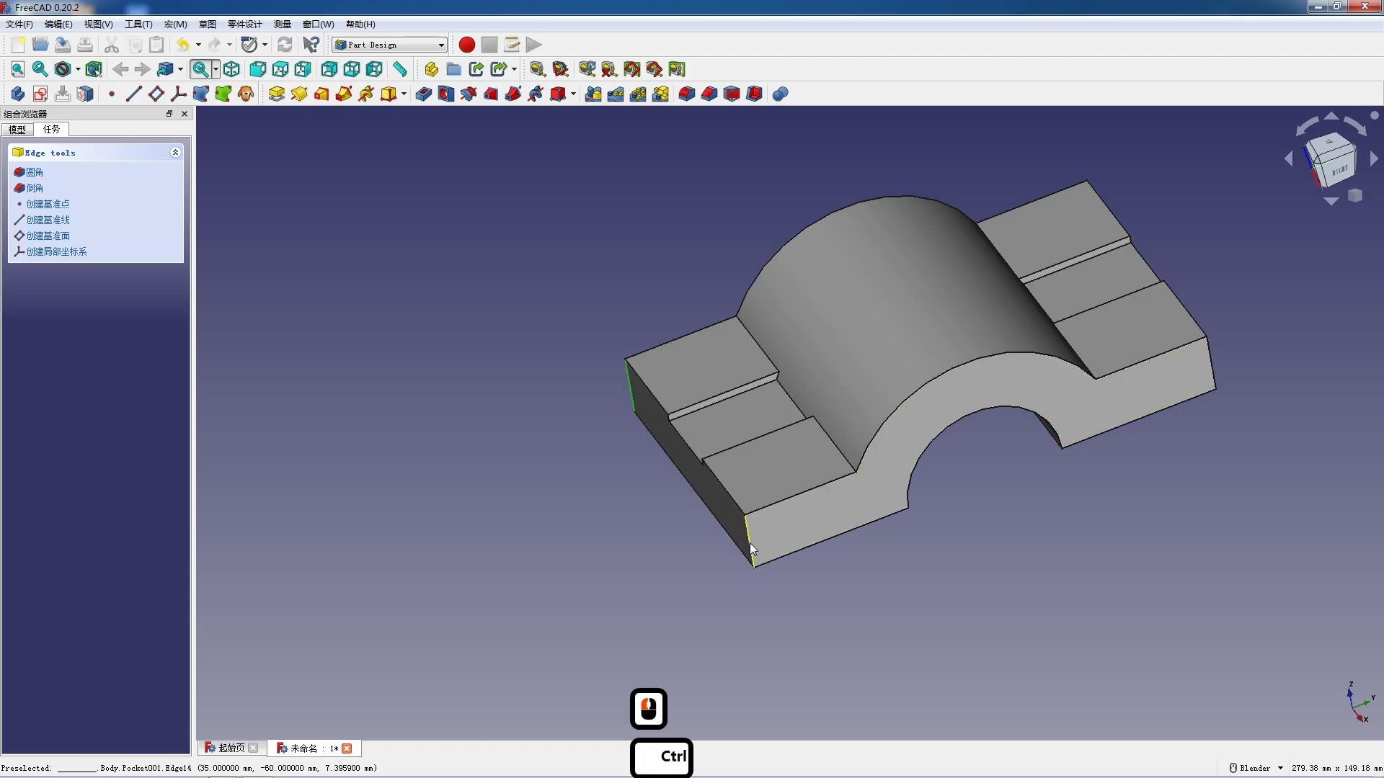
left_click(749, 549, "ctrl")
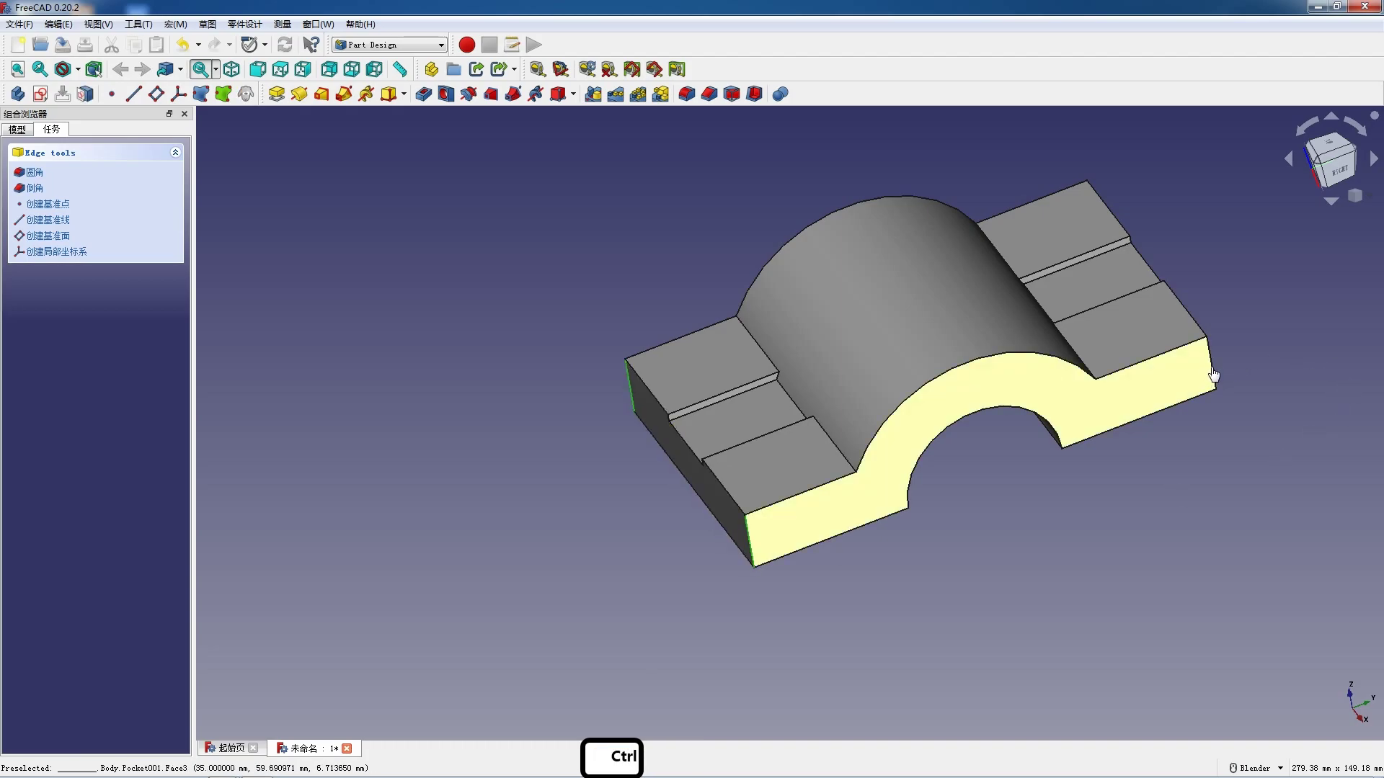
mouse_move(1158, 457)
middle_mouse_down()
mouse_move(983, 453)
mouse_move(1025, 447)
middle_mouse_up()
scroll(1025, 447, "down", 5)
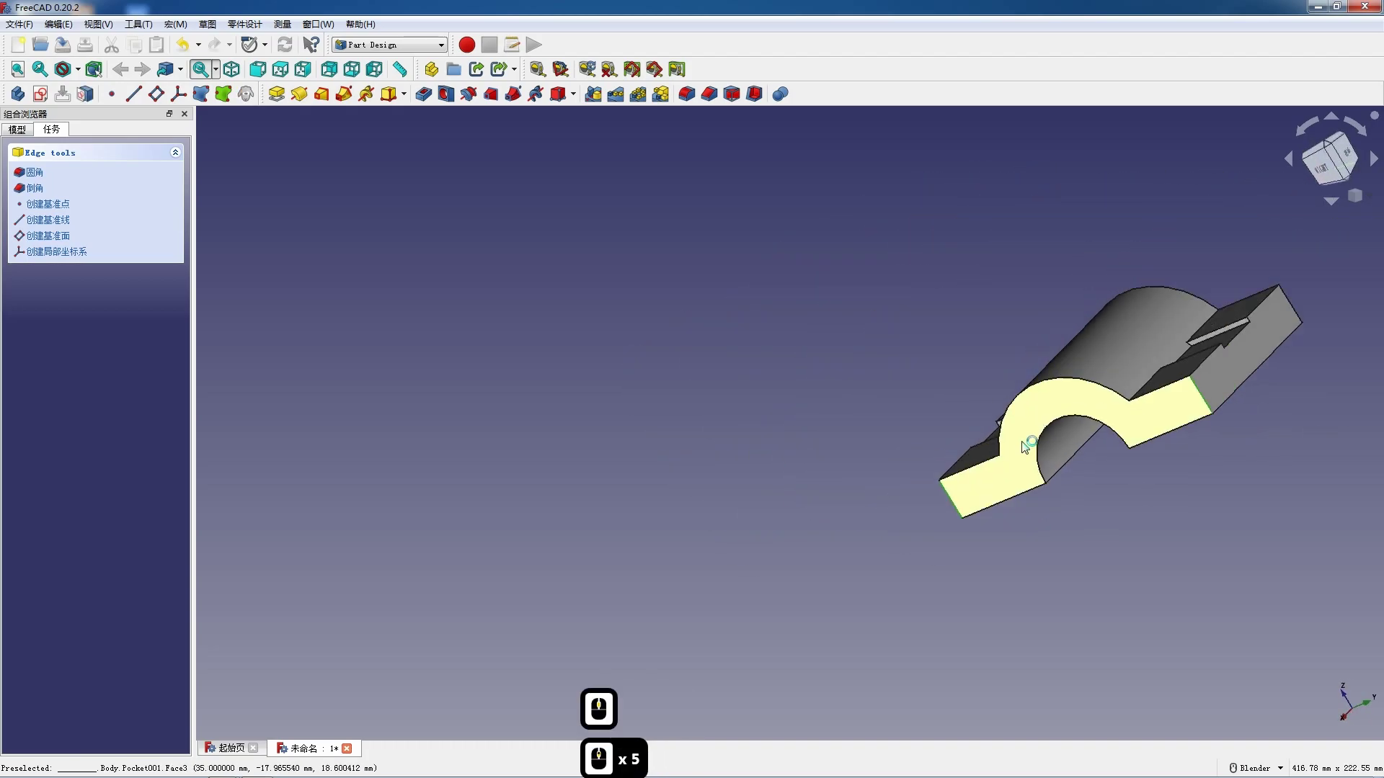
scroll(1121, 432, "up", 8)
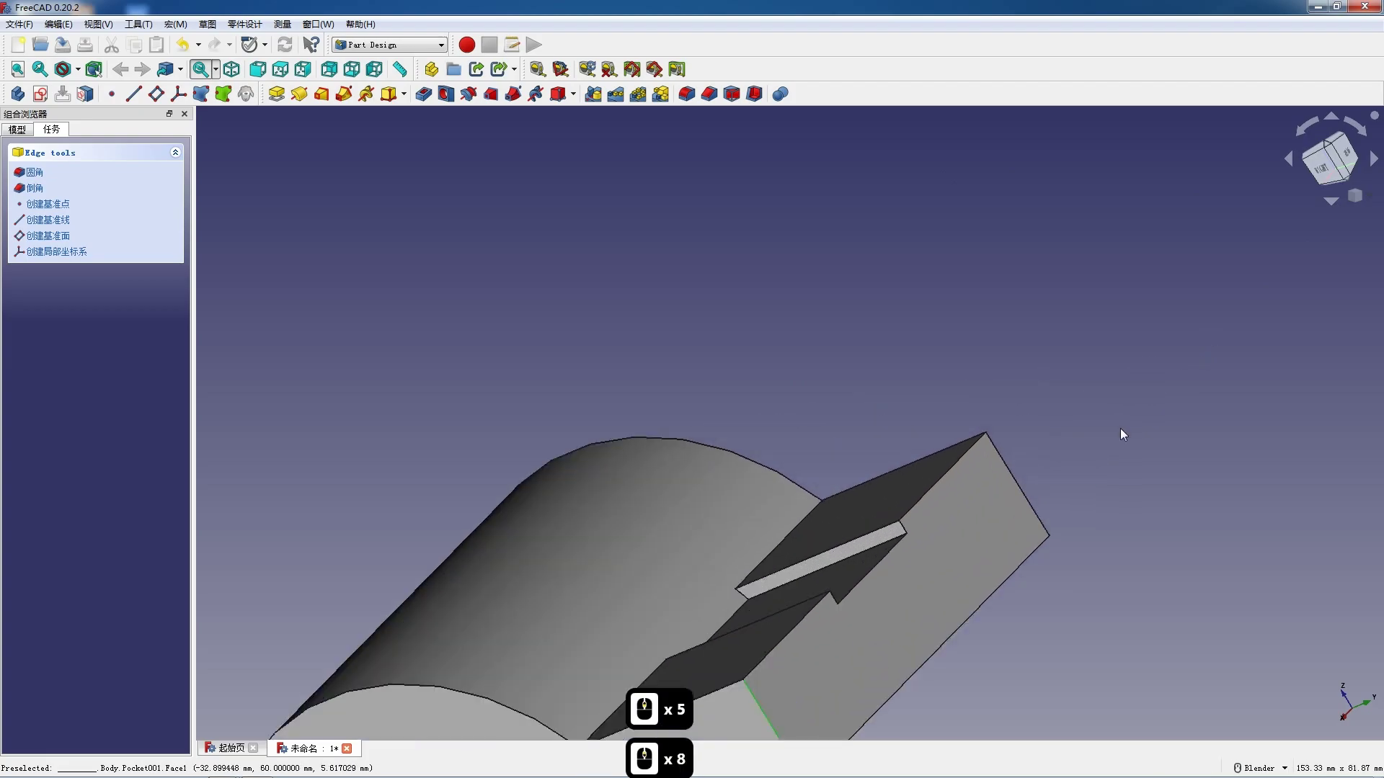
left_click(1015, 475, "ctrl")
left_click(683, 102)
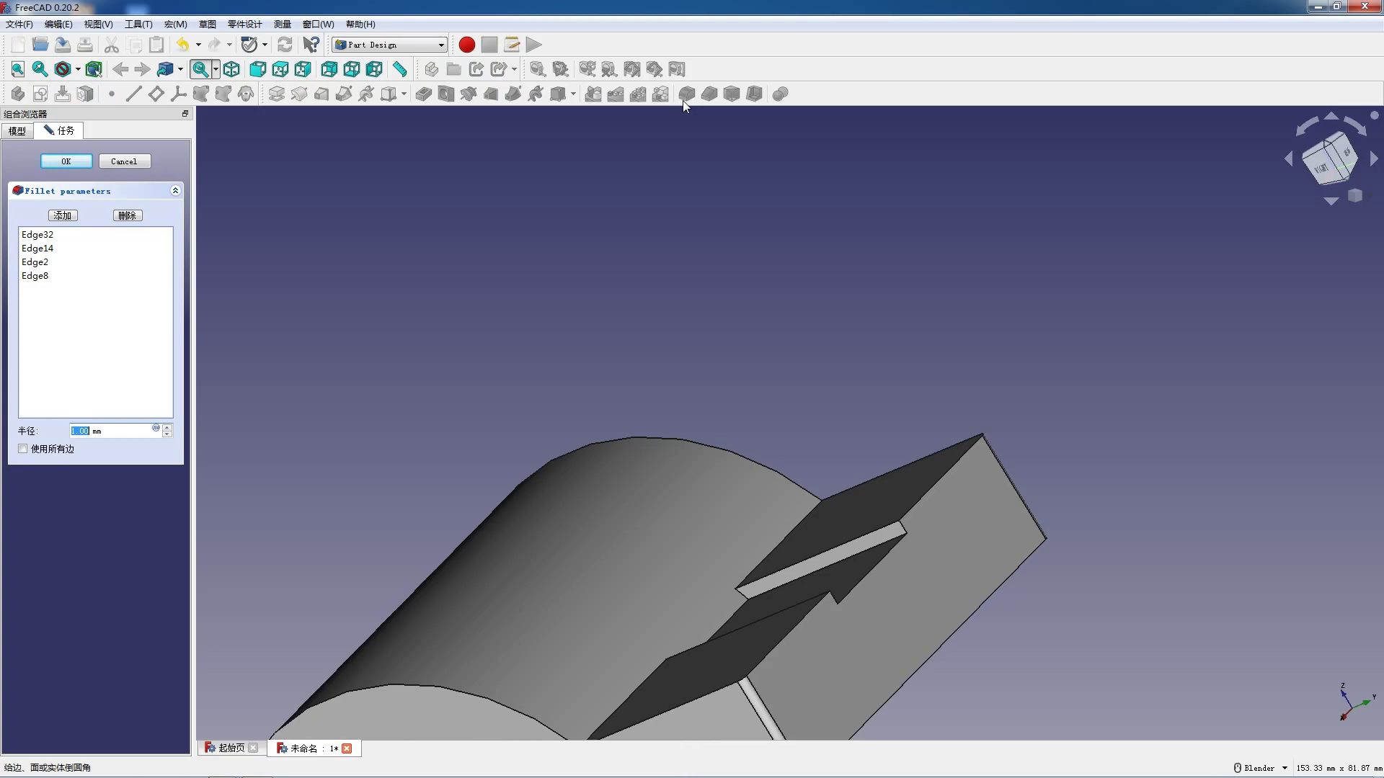
type("12")
key("Return")
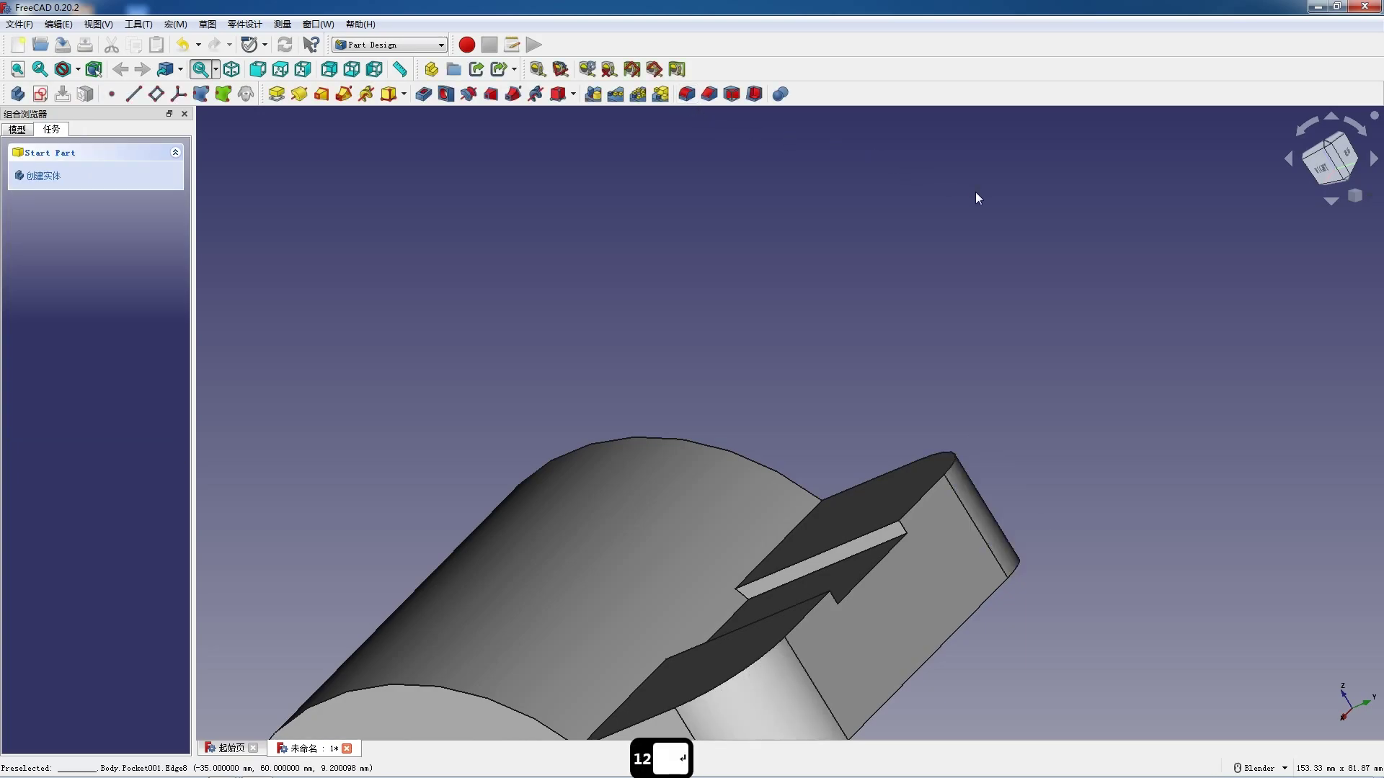
- Start a new sketch on the opposite arched side face of the part
scroll(741, 312, "down", 4)
middle_click_drag(741, 312, 897, 358)
scroll(894, 352, "up", 2)
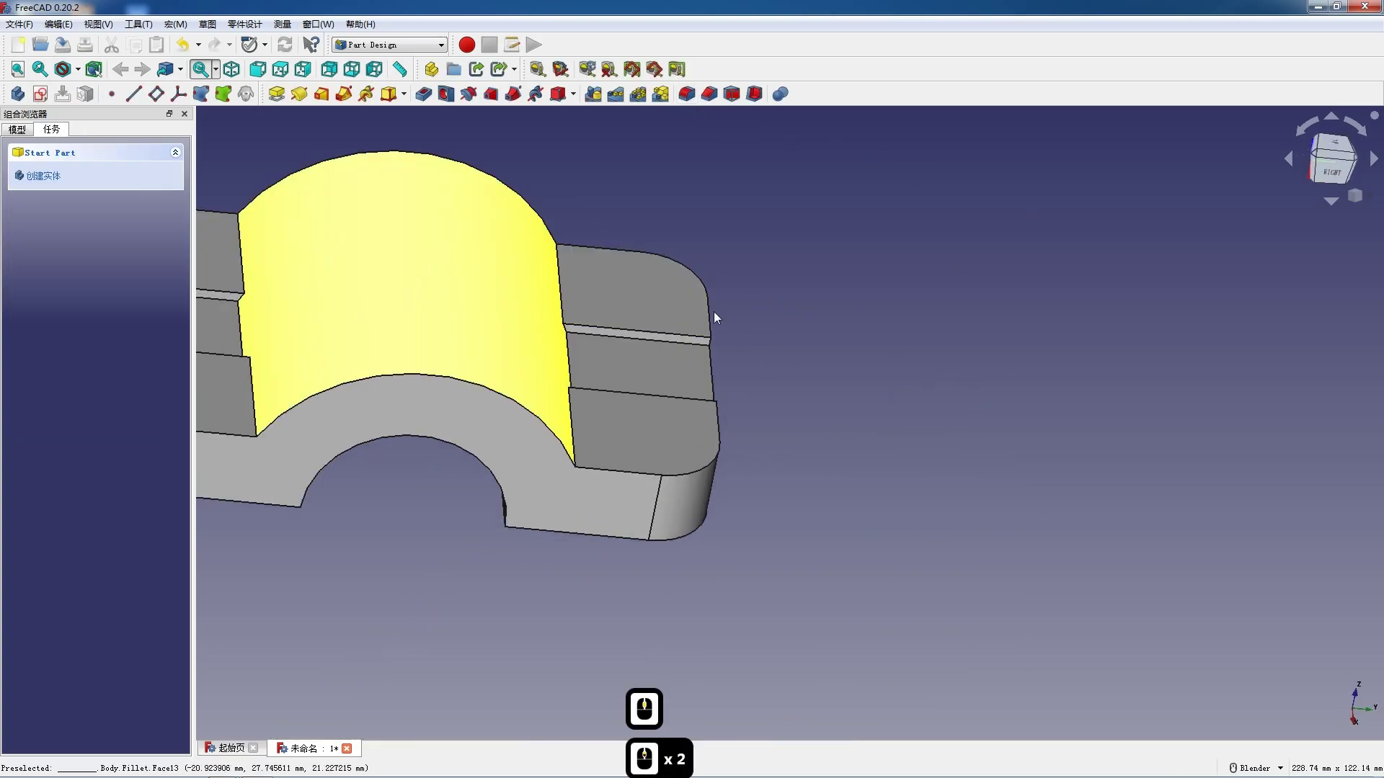
scroll(714, 312, "down", 4)
scroll(596, 280, "up", 5)
middle_click_drag(595, 259, 878, 488)
scroll(947, 527, "up", 3)
scroll(947, 528, "down", 2)
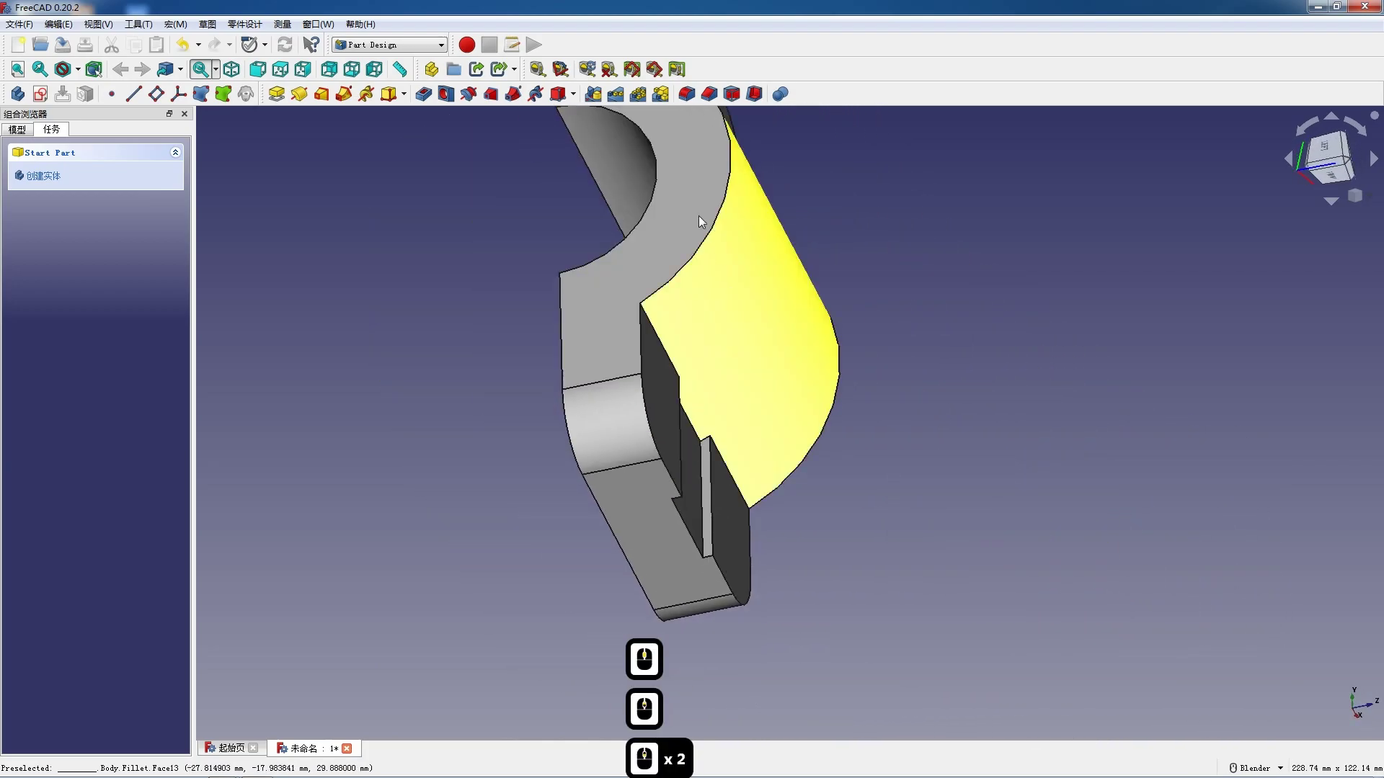
left_click(642, 274)
left_click(42, 94)
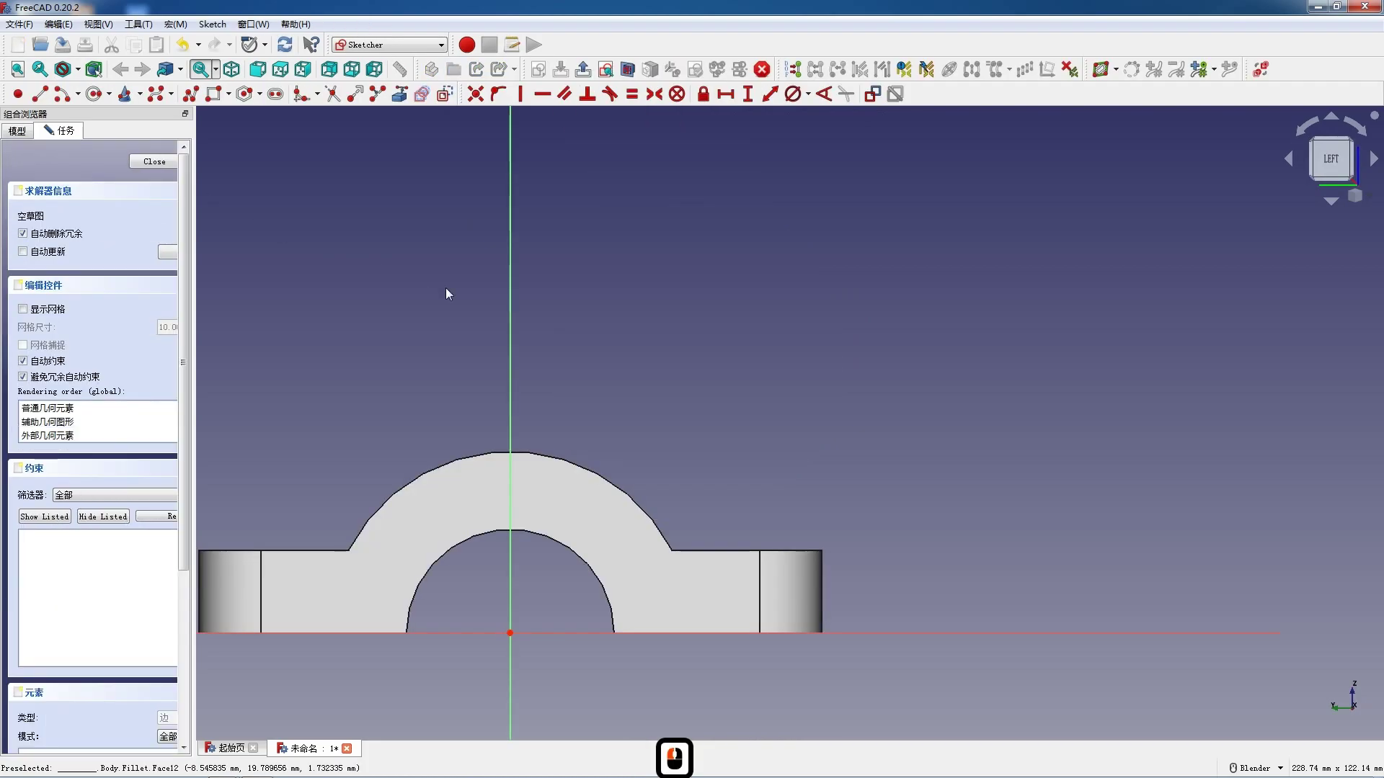
- Draw a closed polyline about 27 mm wide with two upright sides, a tangent semicircular top and a horizontal base starting inside the arched wall
scroll(552, 334, "down", 4)
scroll(525, 403, "up", 2)
scroll(537, 462, "up", 2)
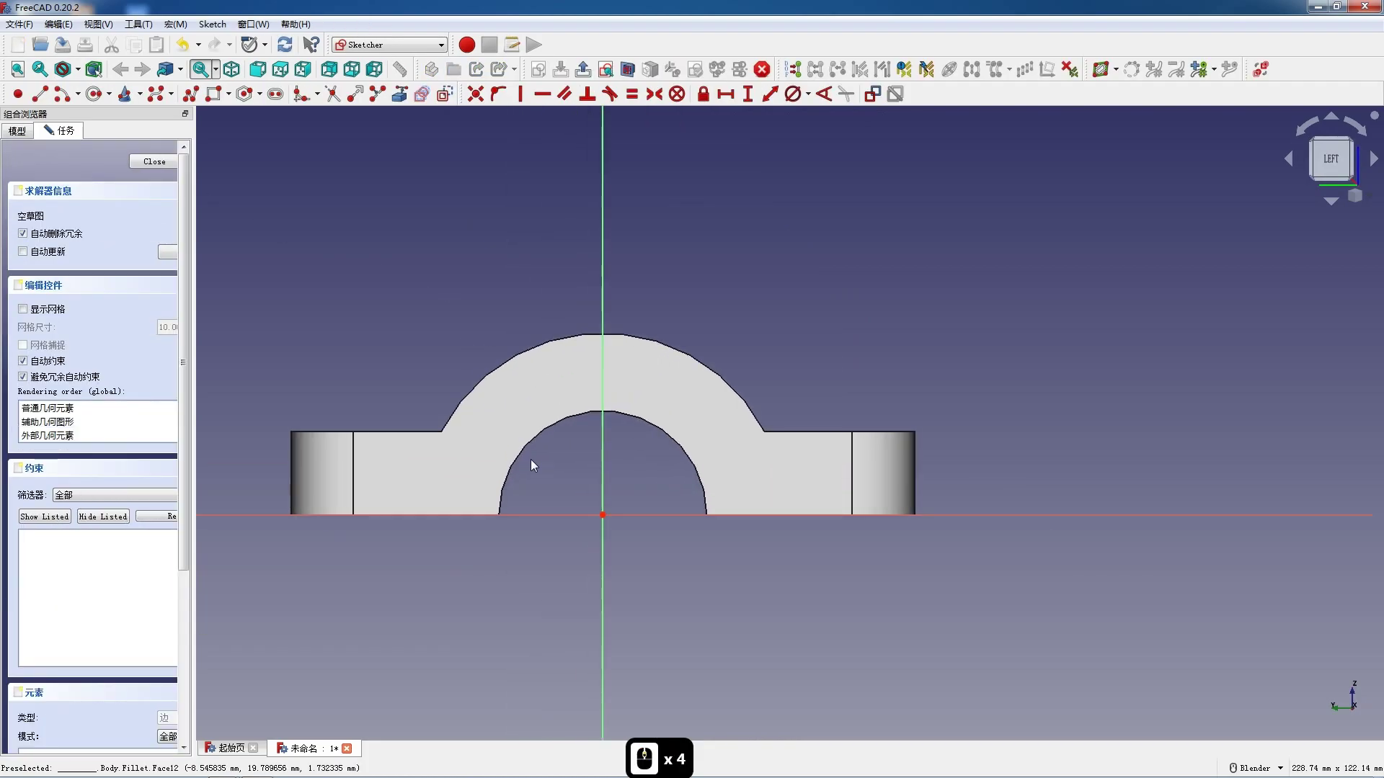
left_click(191, 94)
left_click(534, 385)
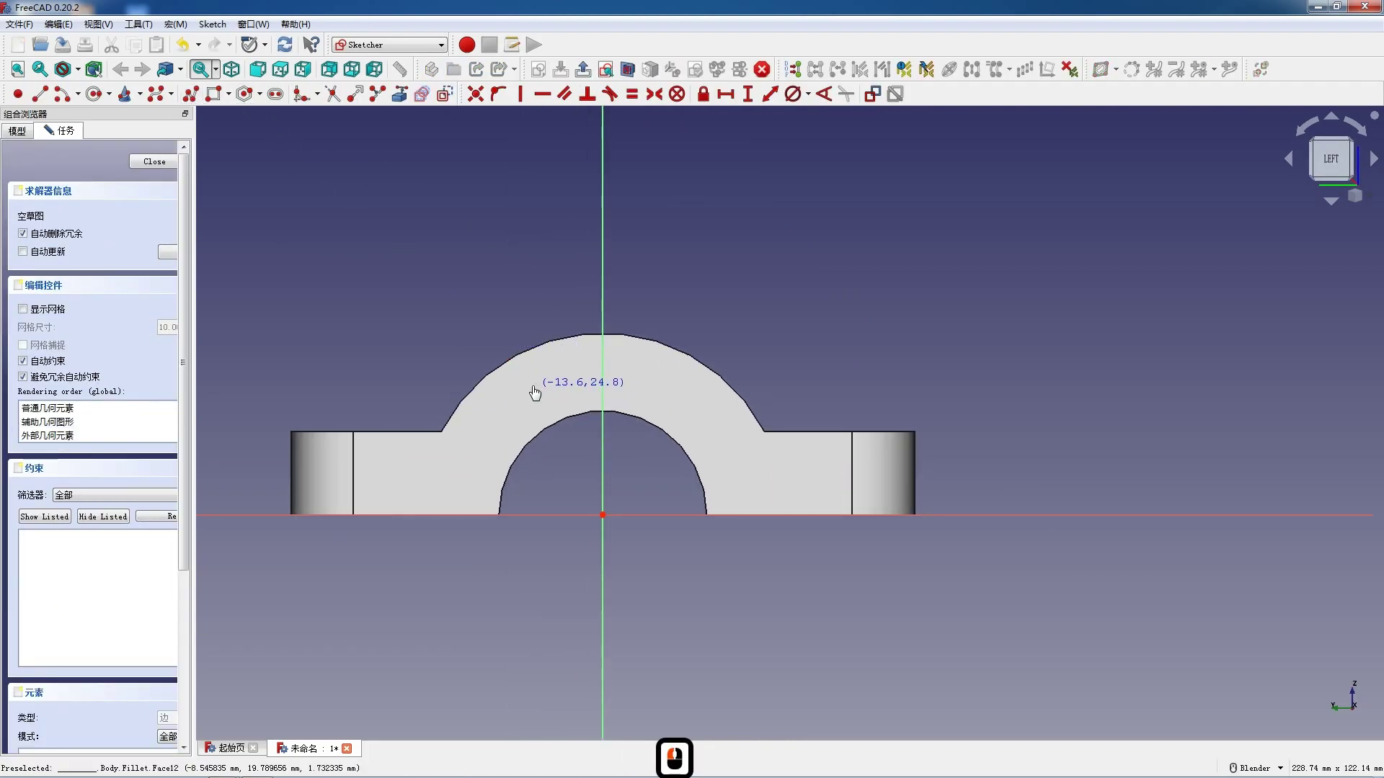
left_click(532, 216)
key("m")
key("m")
key("m")
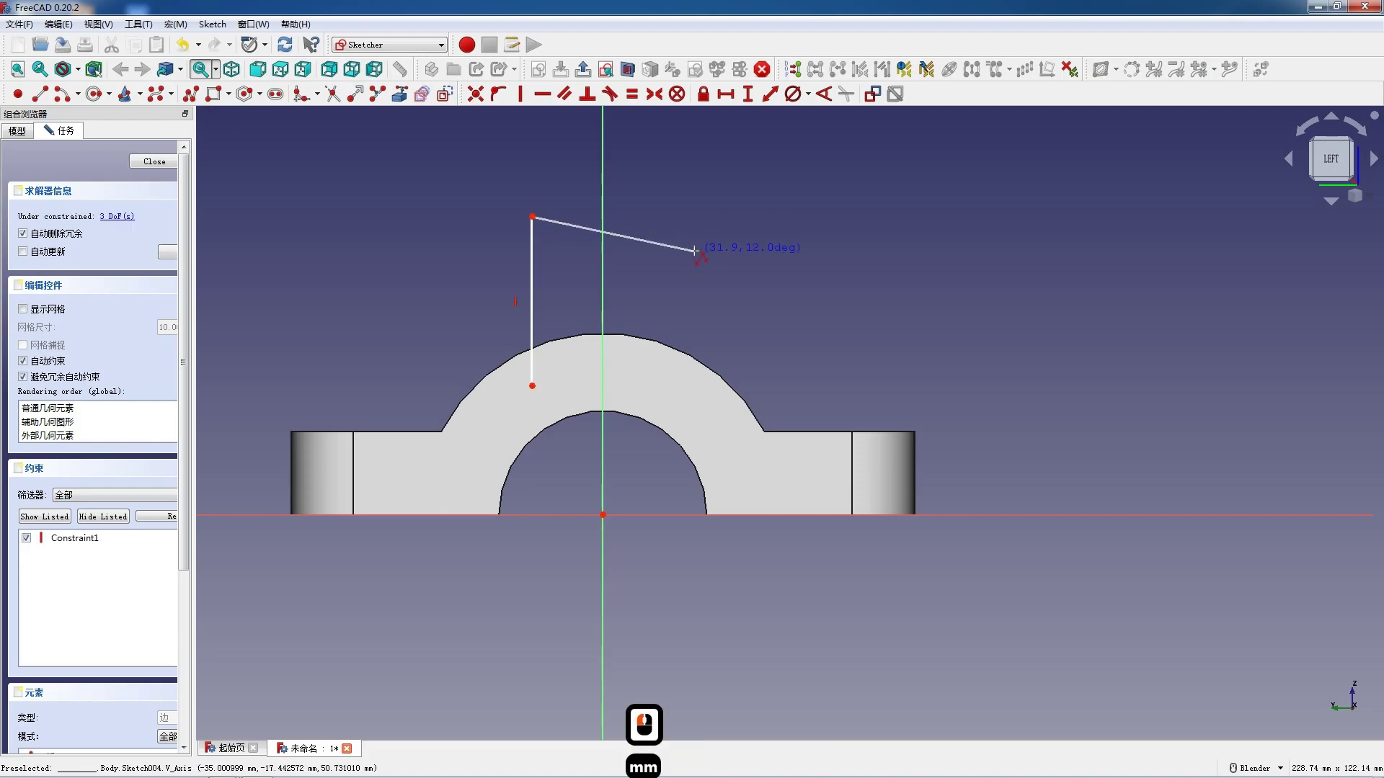
left_click(671, 216)
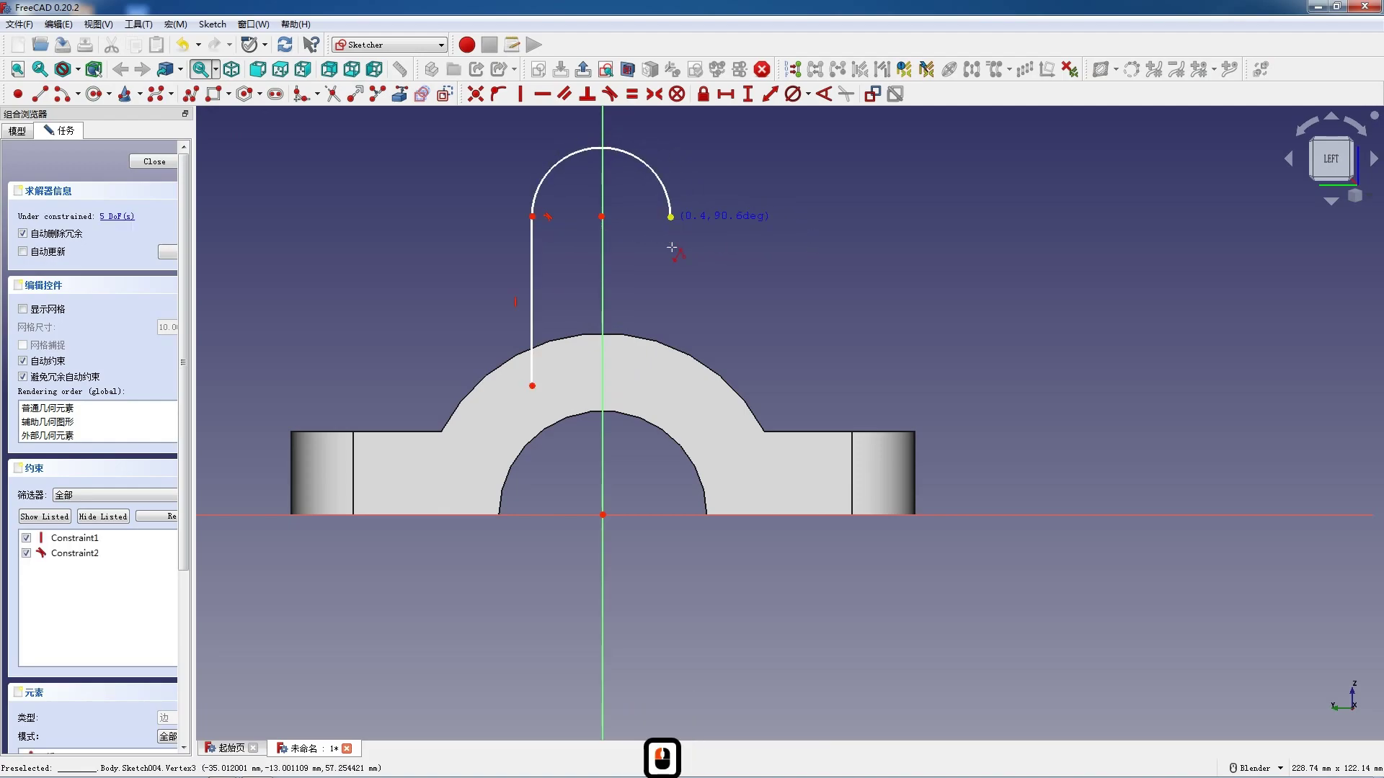
left_click(682, 387)
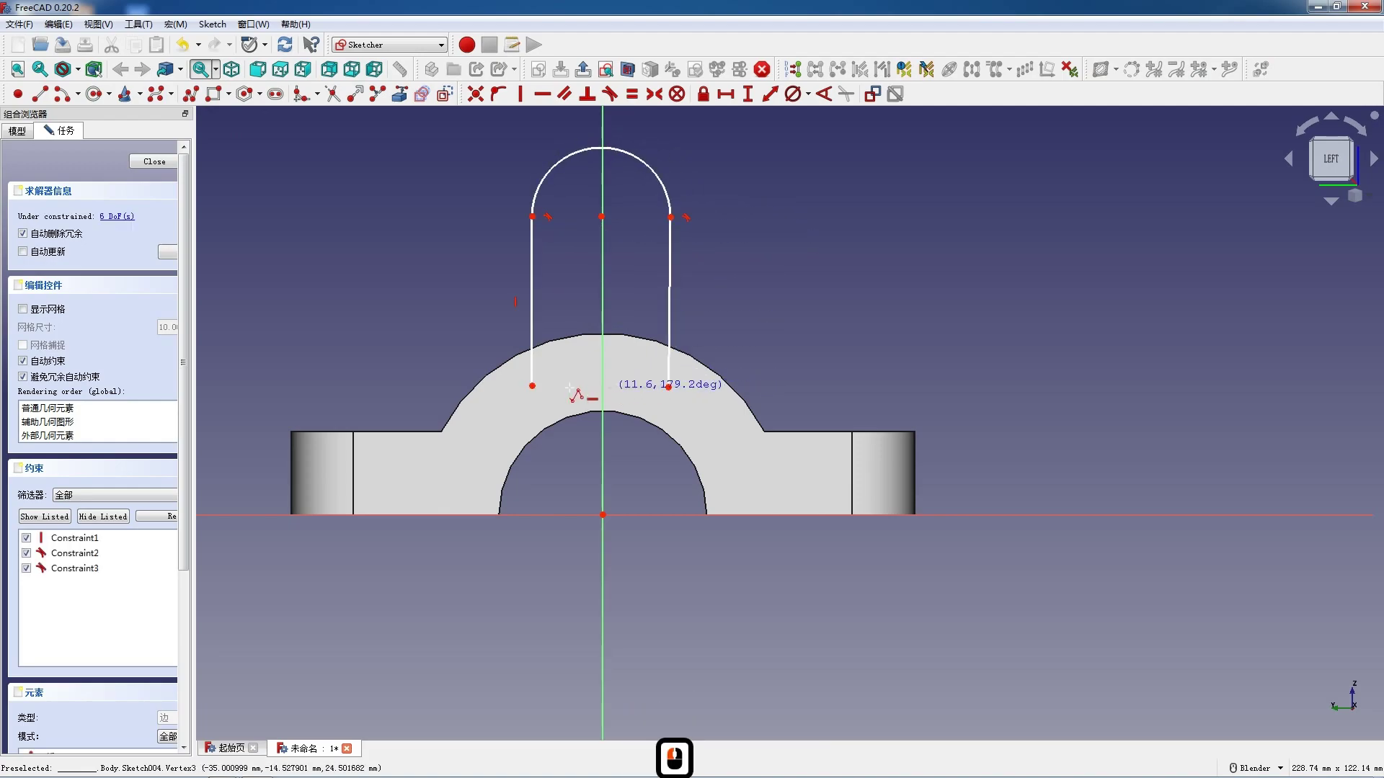
left_click(533, 387)
key("Escape")
key("Escape")
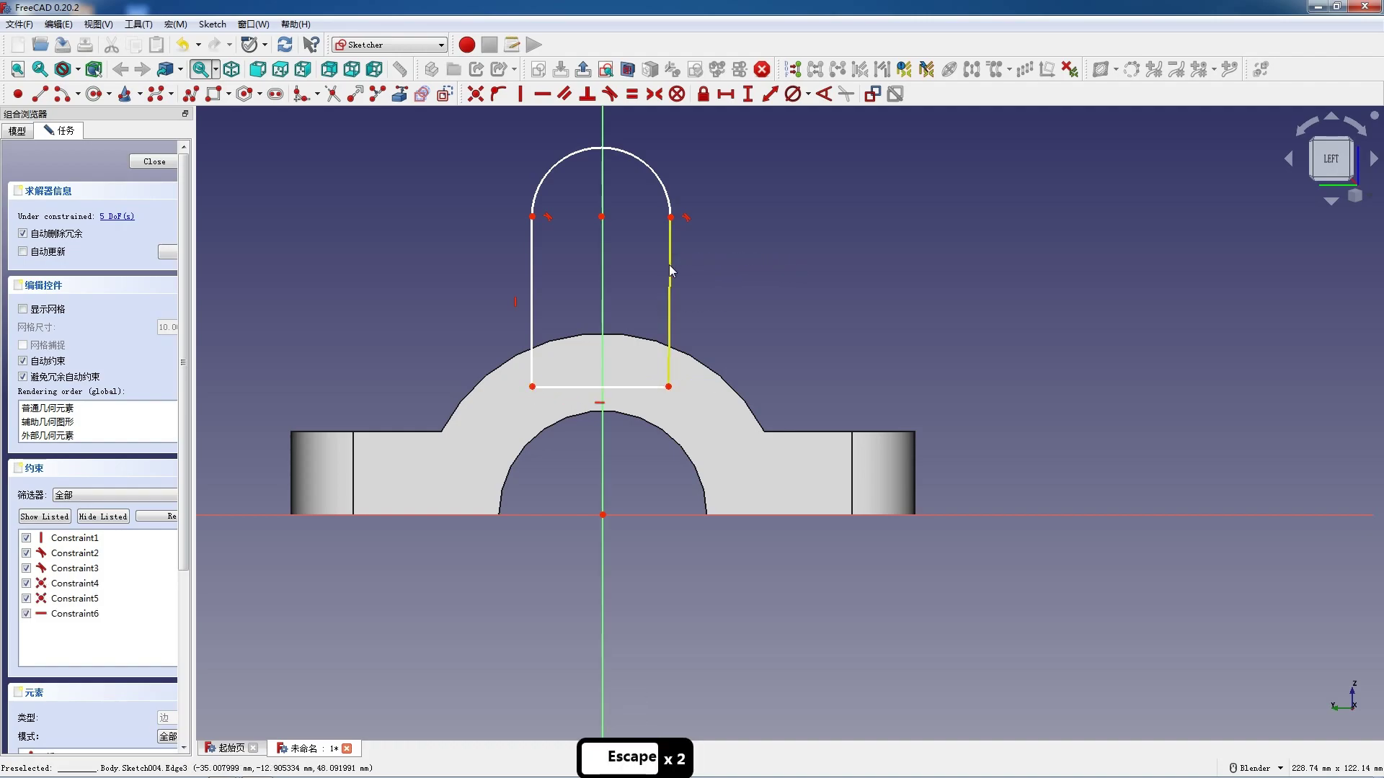
- Constrain the profile's slanted side line to vertical and set the top arc's diameter to 30 mm
key("v")
key("F12")
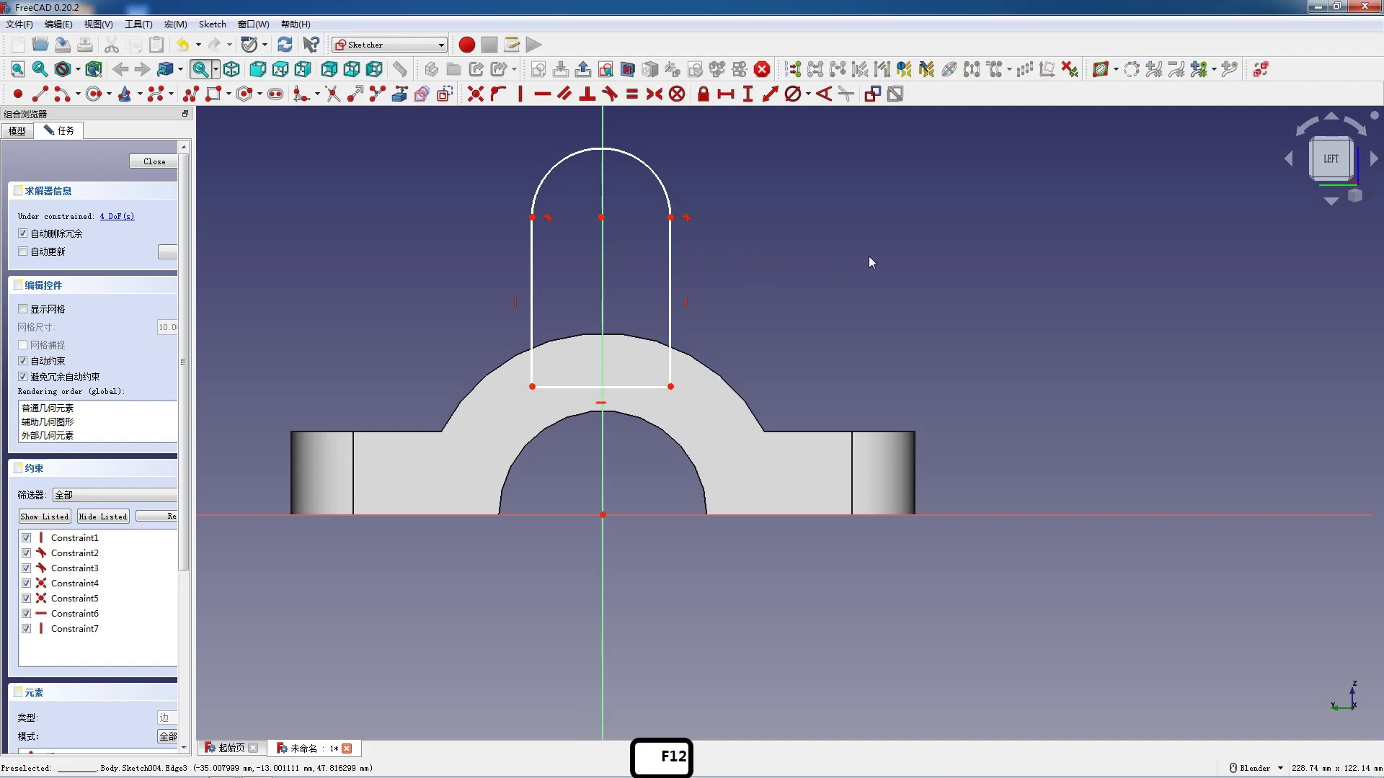
left_click(654, 170)
left_click(792, 94)
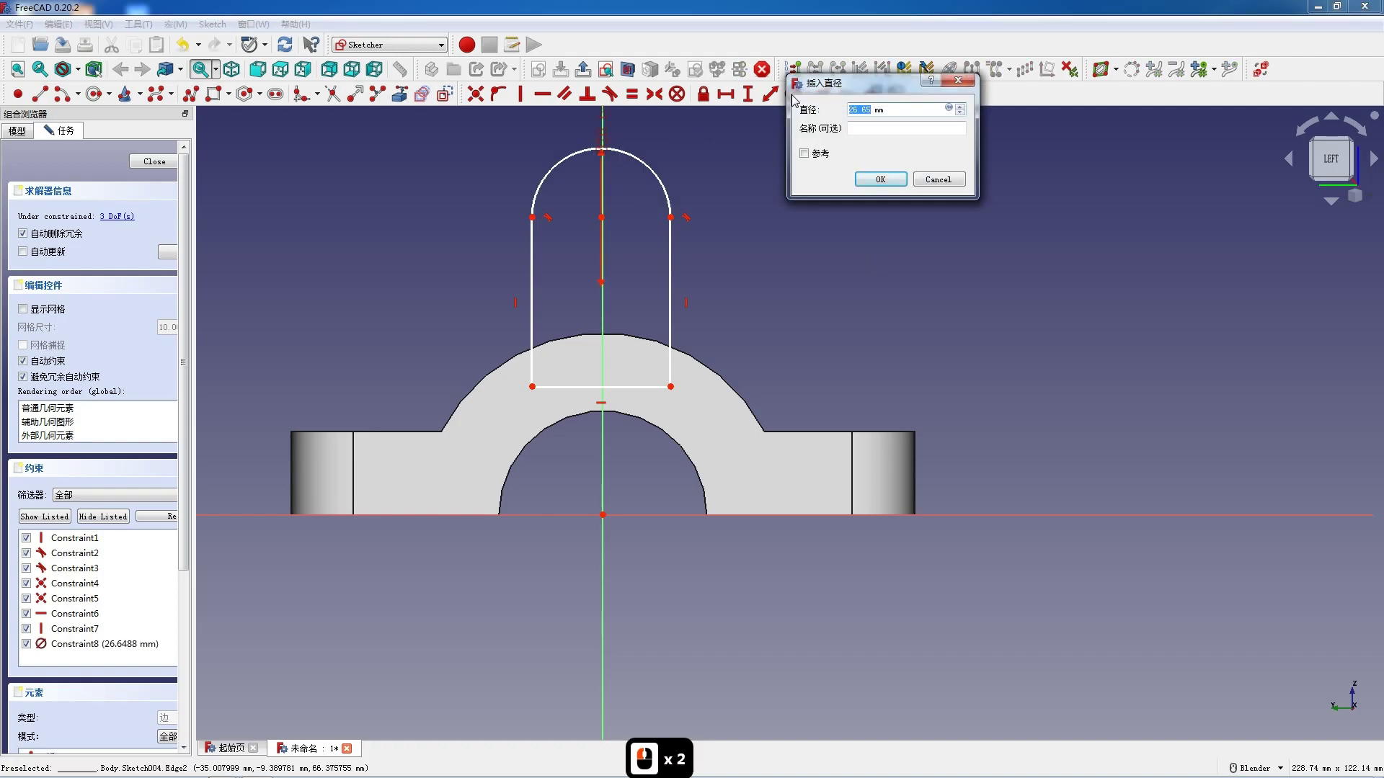
type("30")
key("Return")
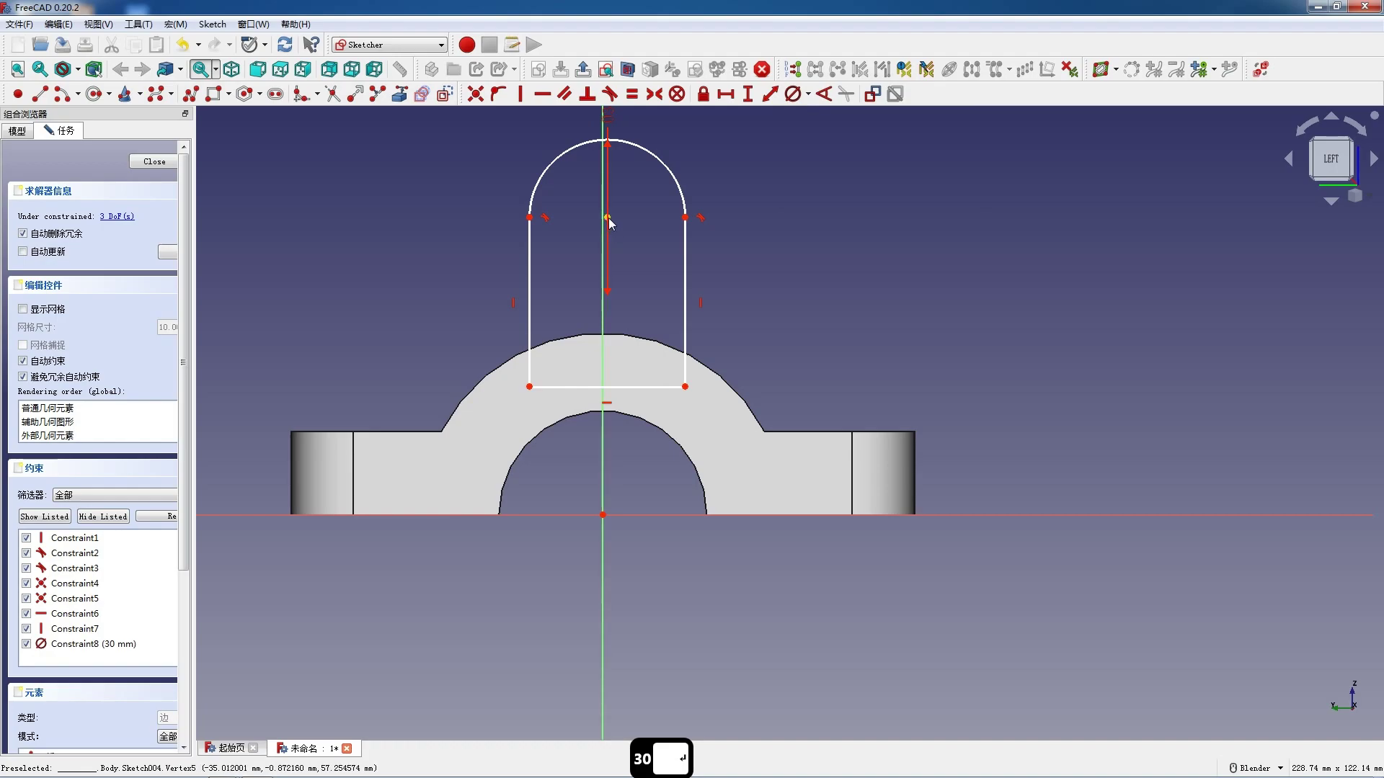
- Constrain the top arc's centre point onto the vertical axis
left_click(605, 218)
left_click(603, 225)
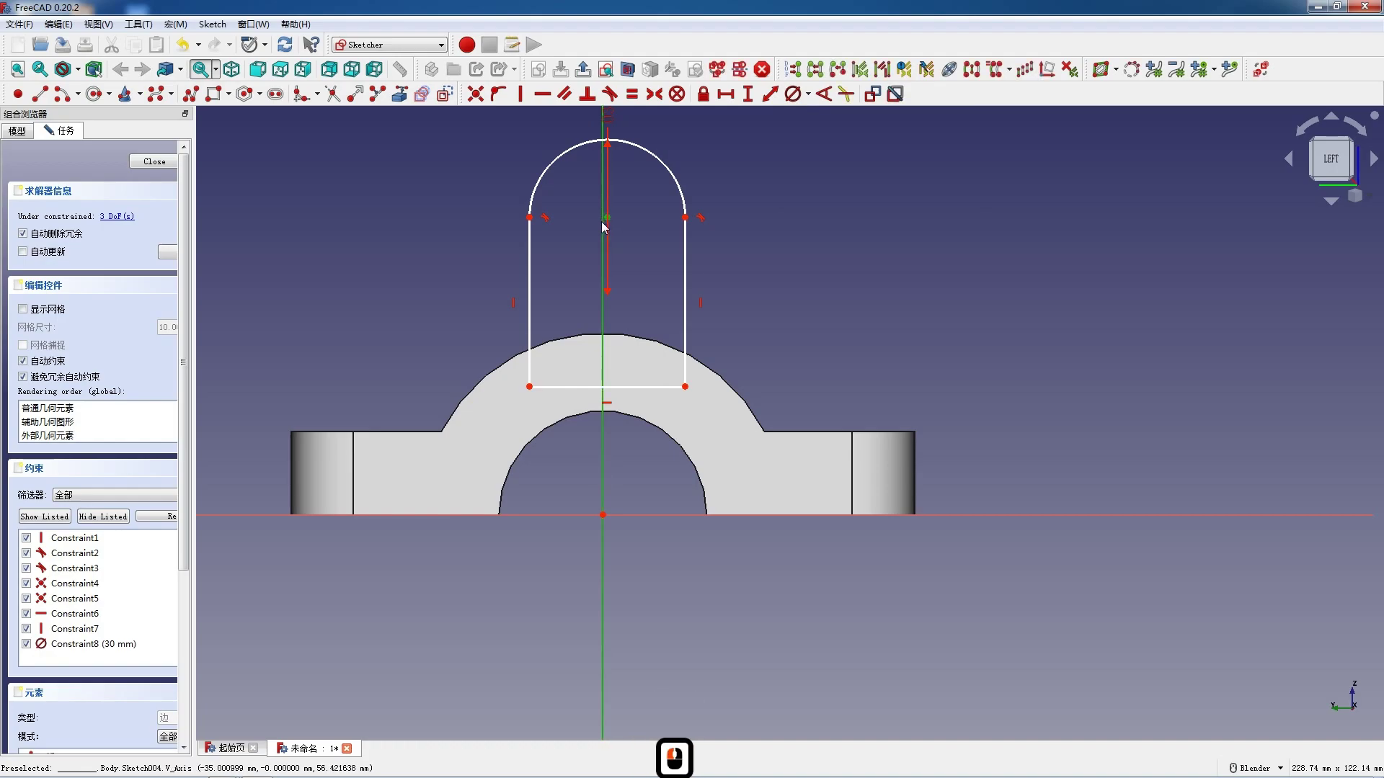
key("o")
- Set the vertical distance between the top arc's centre and the origin to 55 mm, and close the sketch
left_click(613, 241)
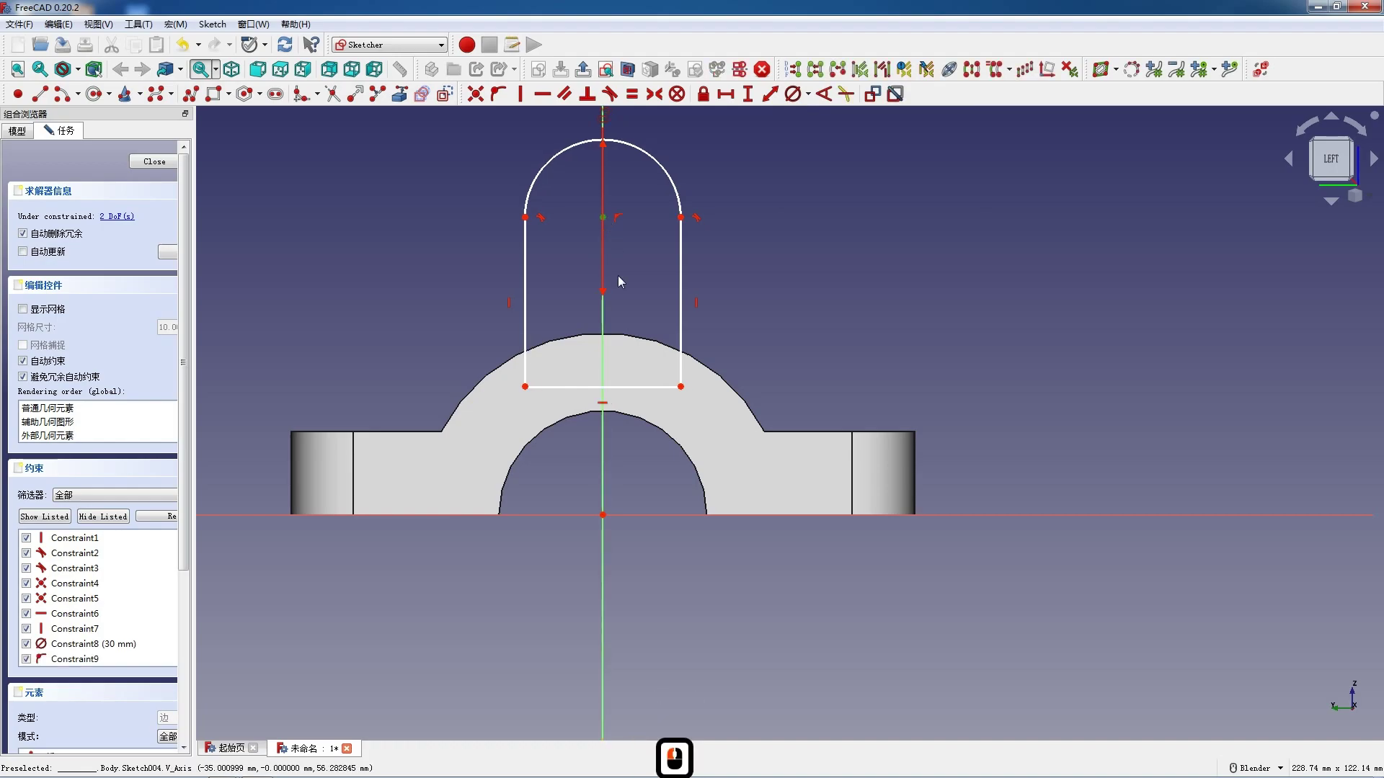
left_click(603, 517)
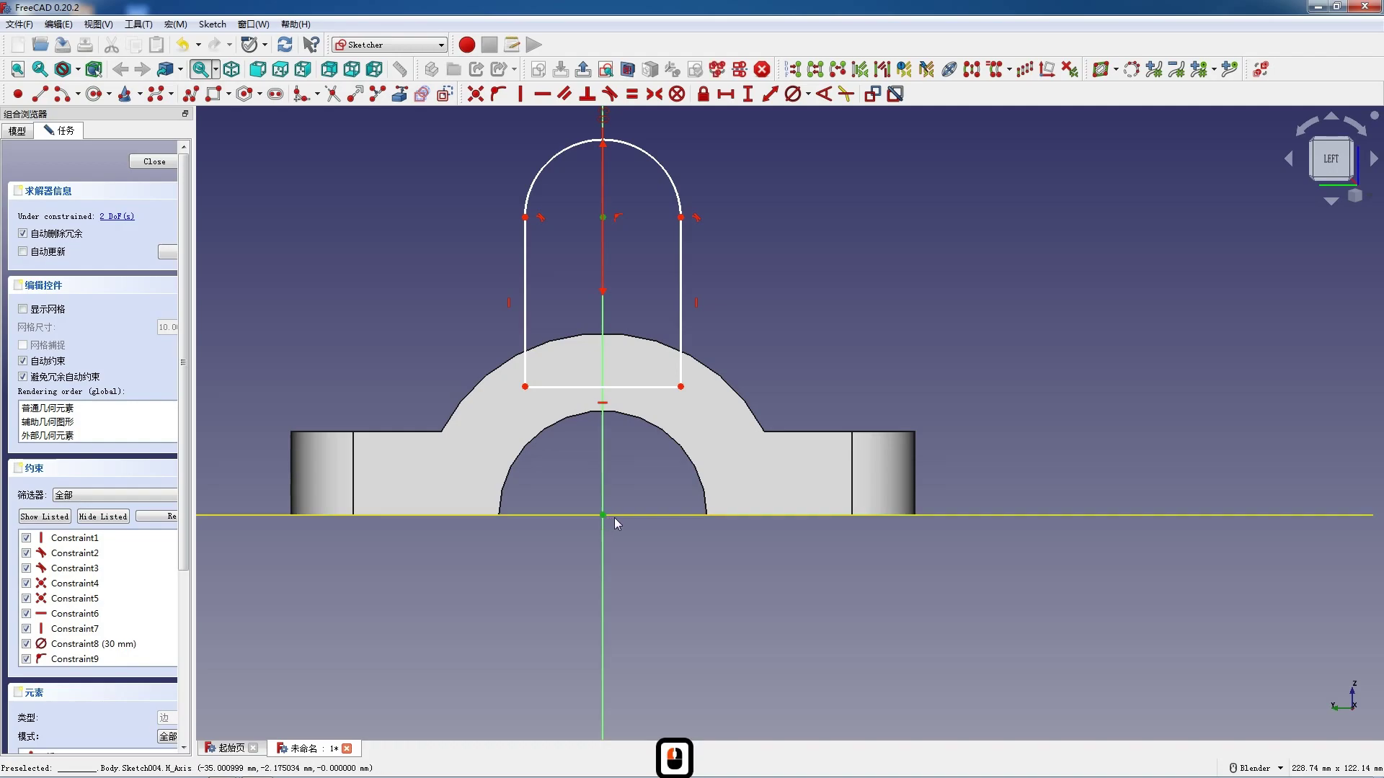
type("i")
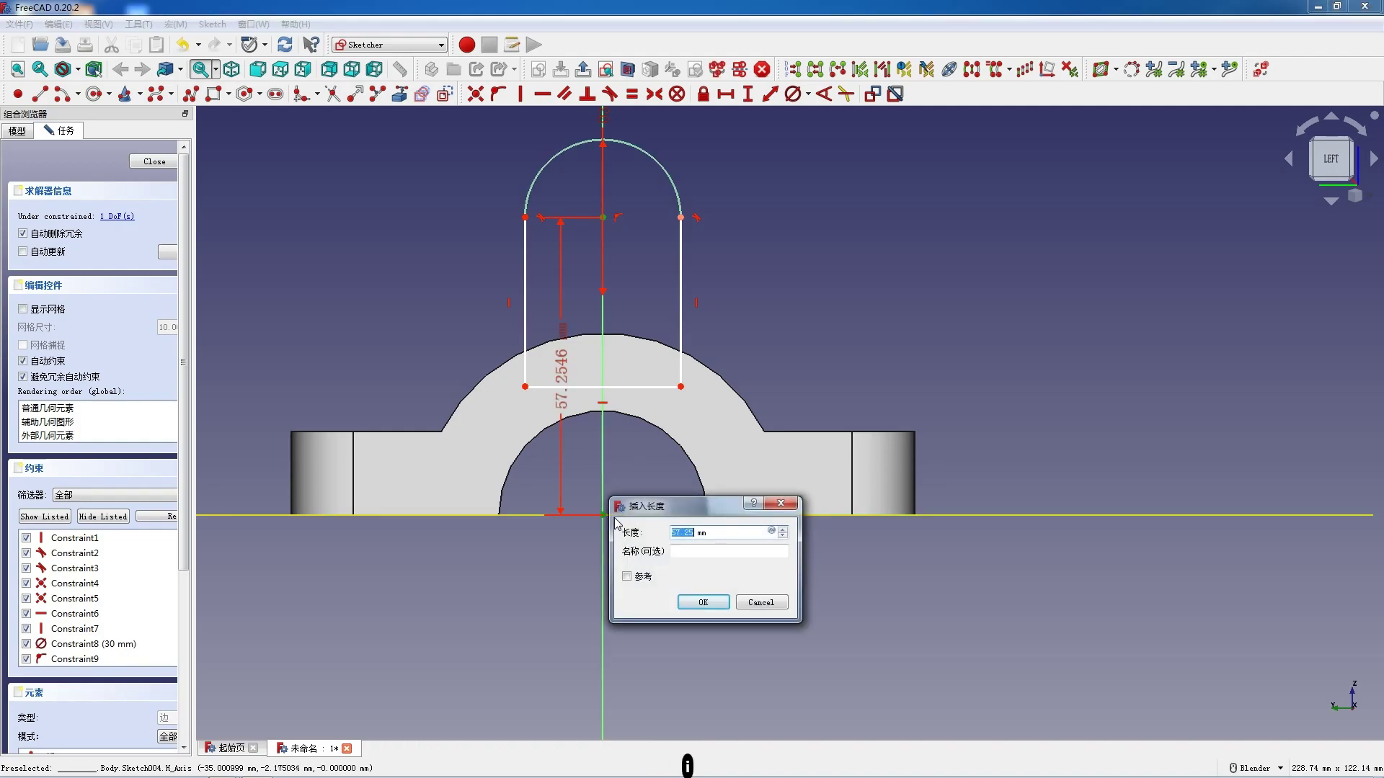
type("55")
key("Return")
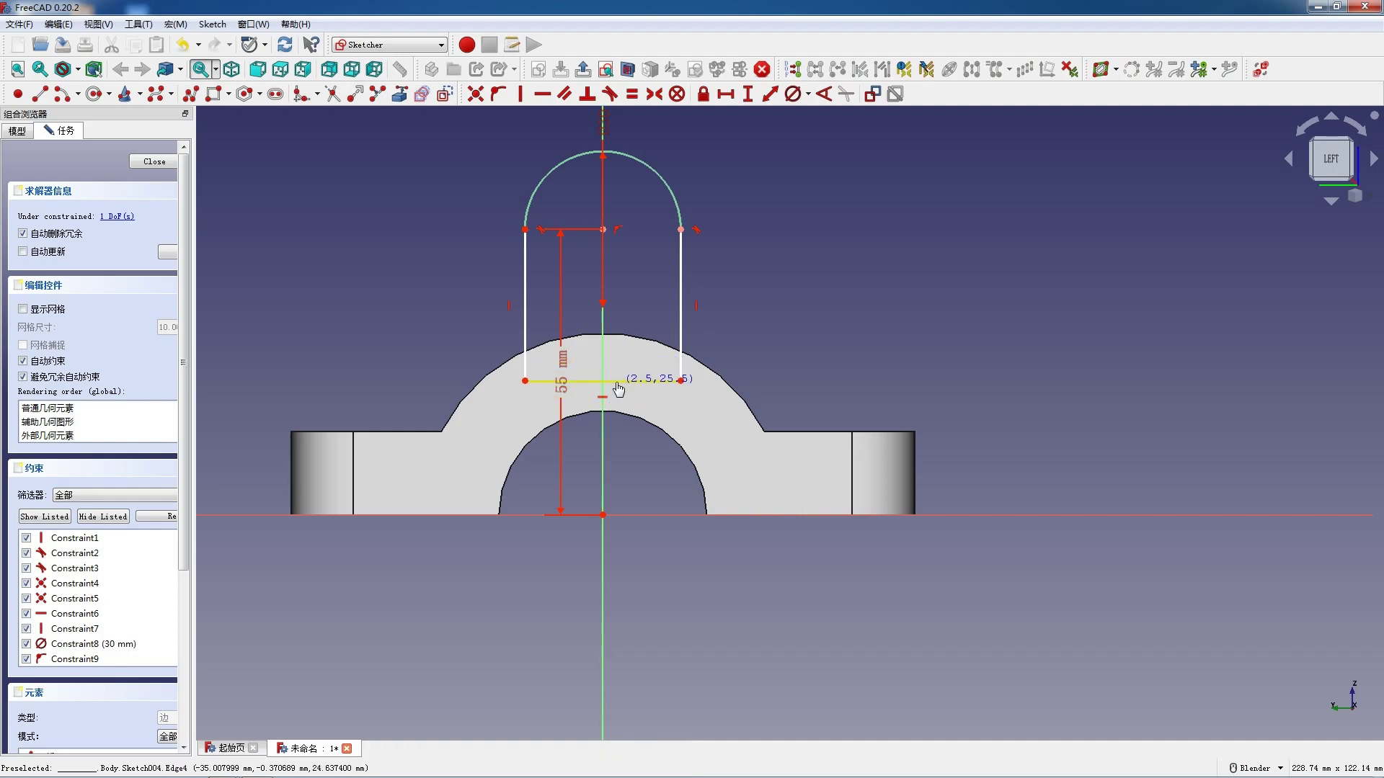
left_click(168, 249)
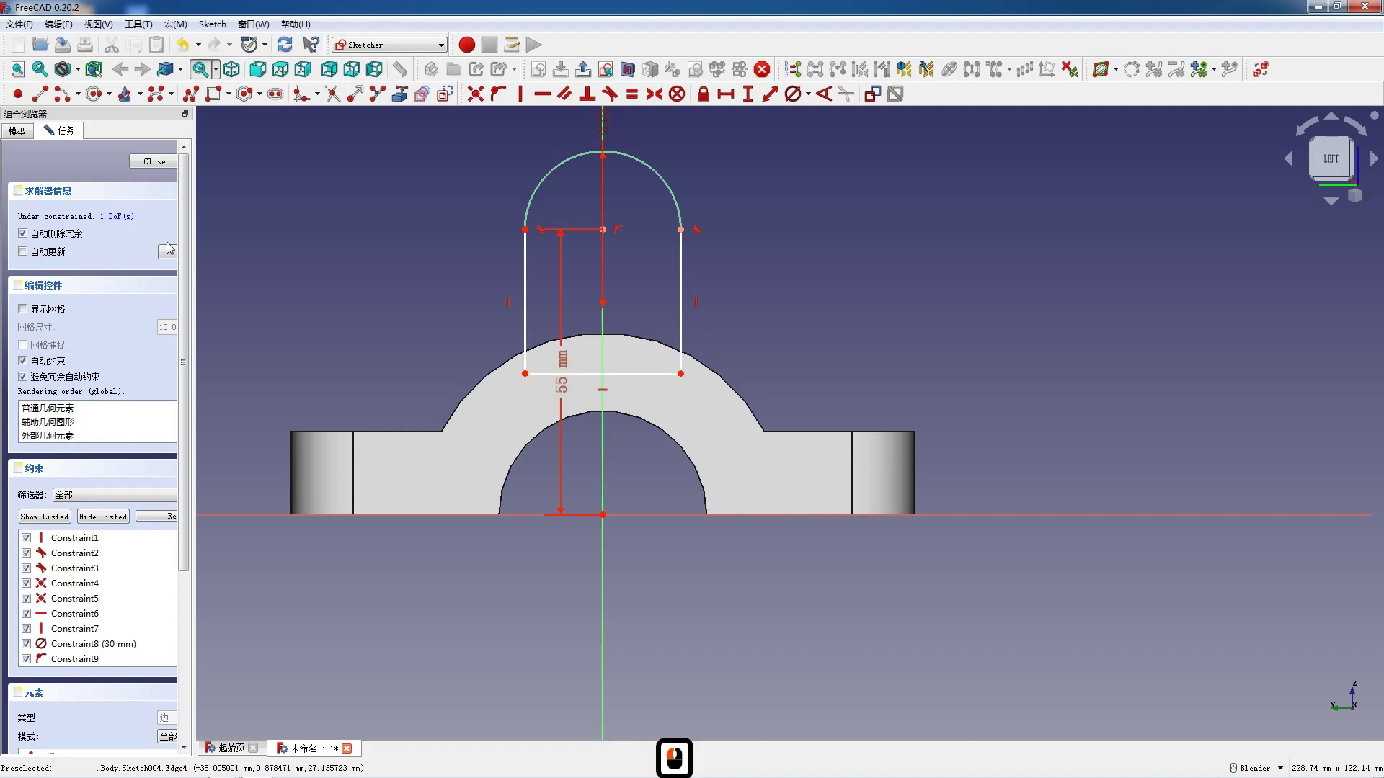
left_click(154, 162)
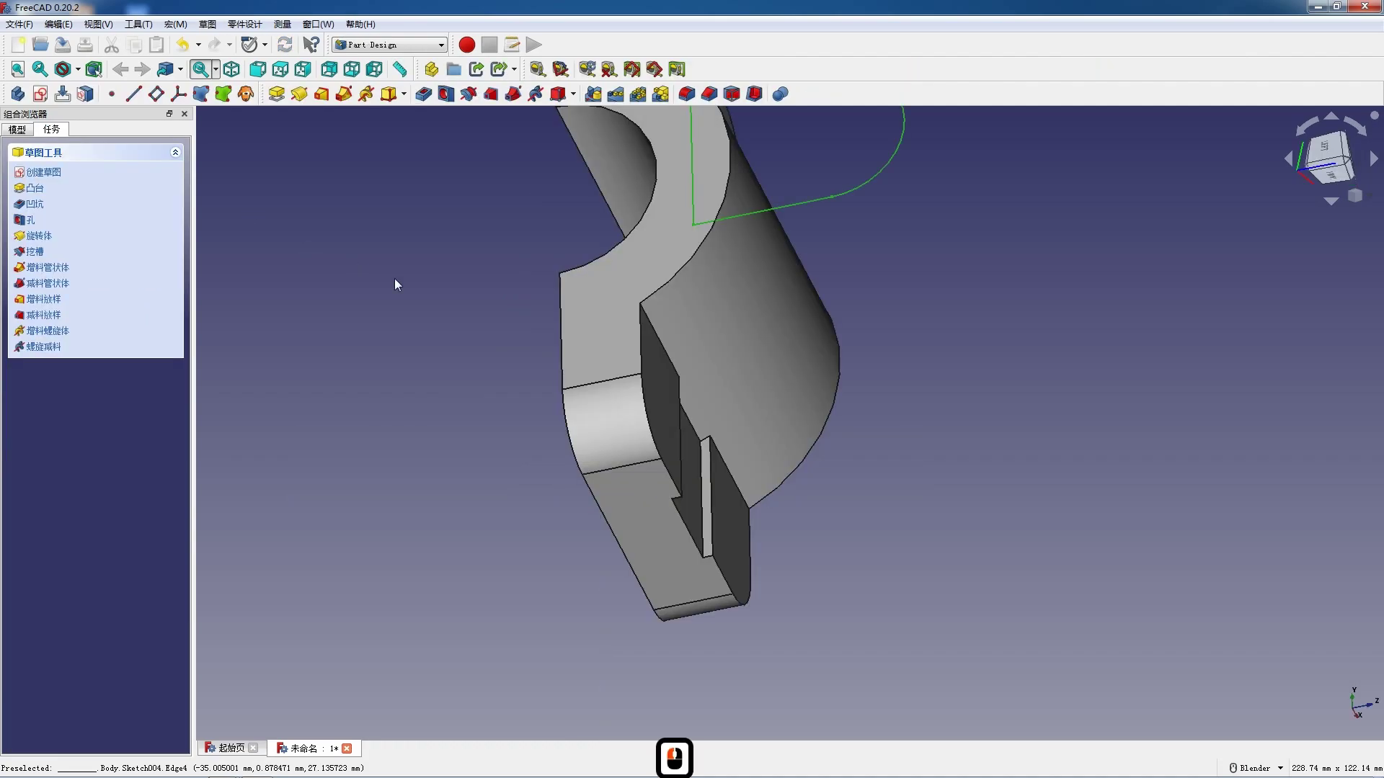
- Extrude the round-topped lug profile as a pad in the reversed direction, over the arched body
mouse_move(647, 378)
middle_mouse_down()
mouse_move(746, 405)
mouse_move(638, 362)
mouse_move(457, 331)
middle_mouse_up()
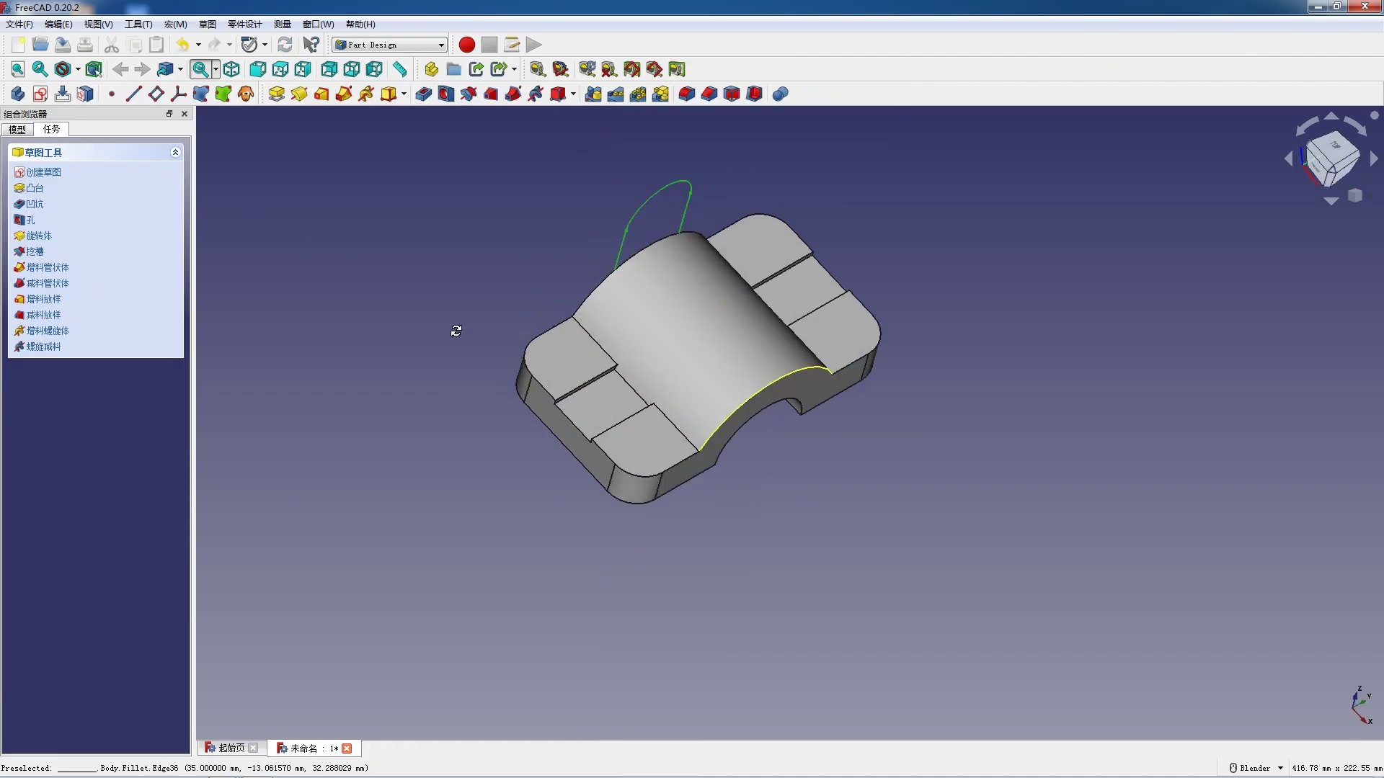
left_click(276, 94)
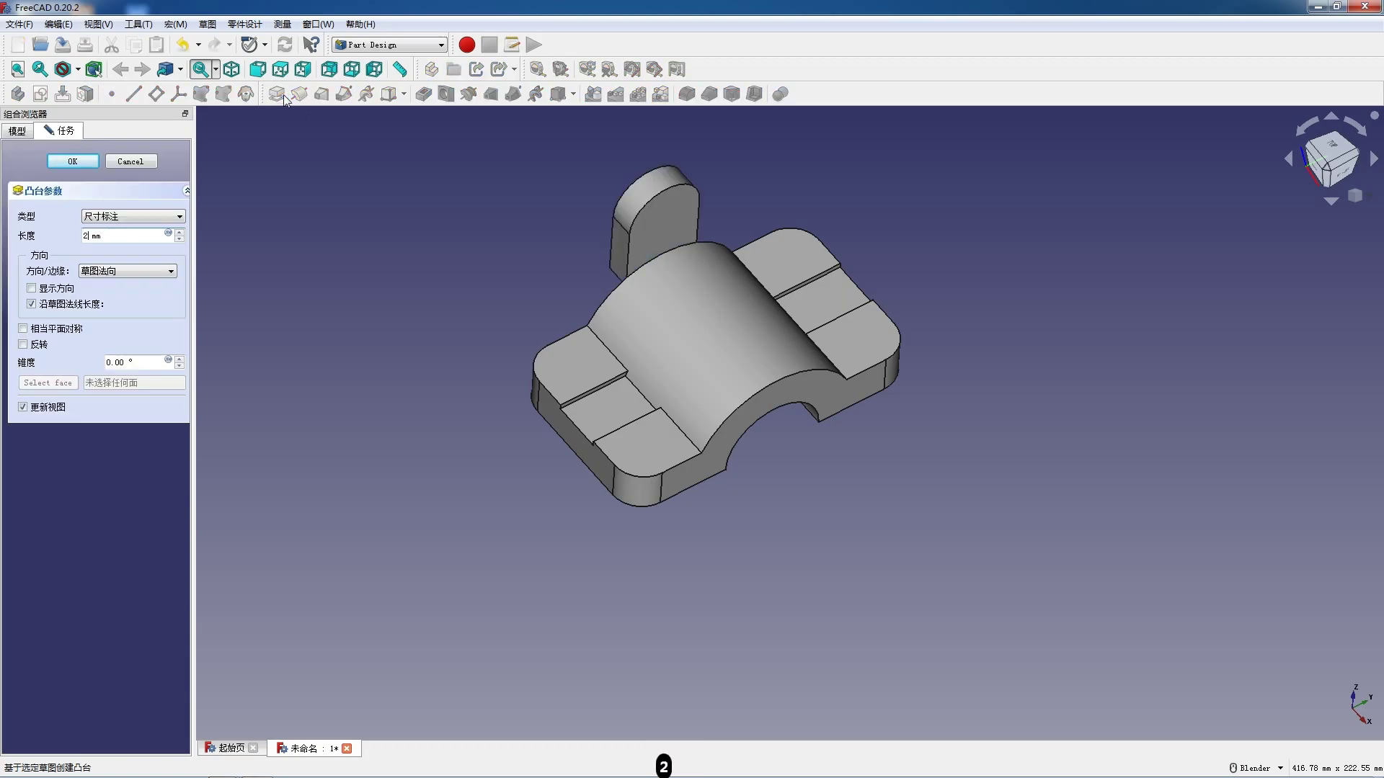
left_click(24, 345)
left_click(73, 161)
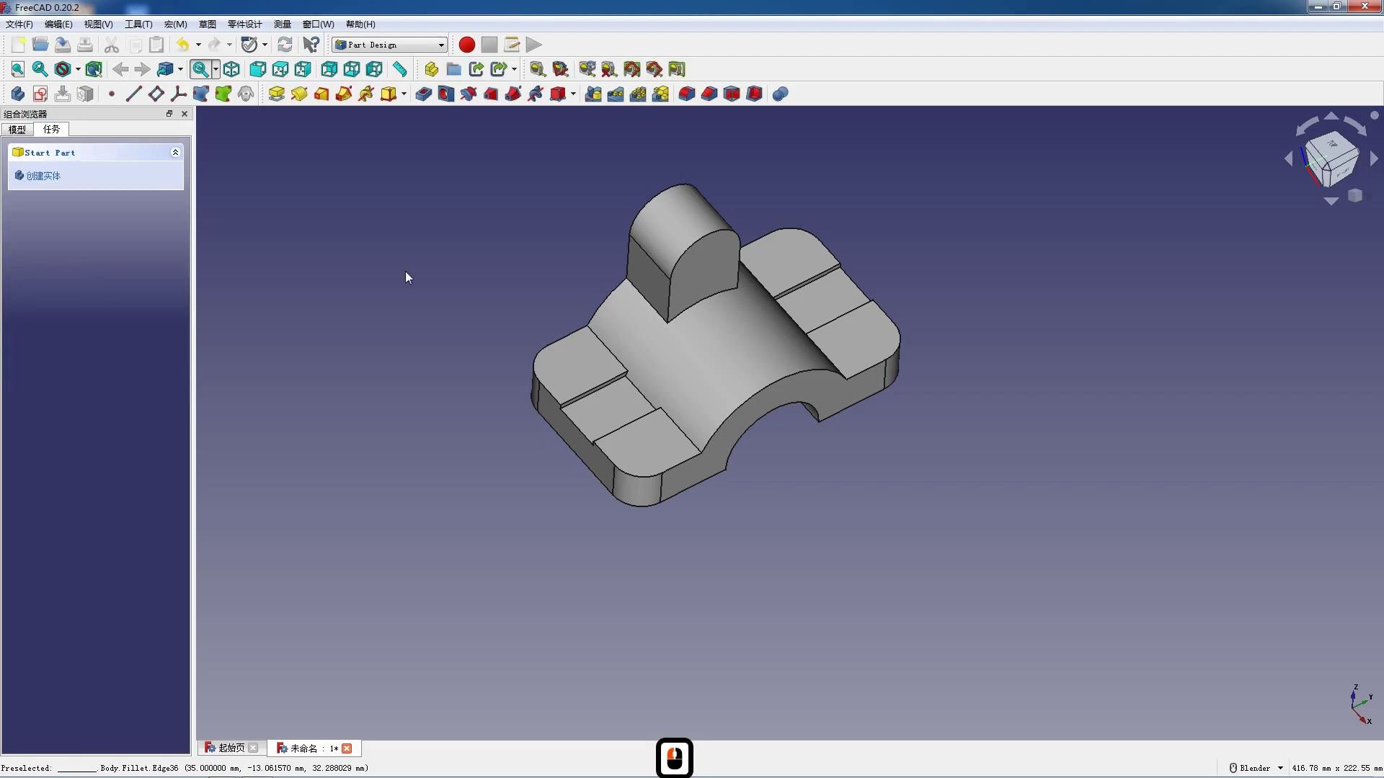
- Start a sketch on the lug's flat inner face and project its rounded top edge as external geometry
left_click(673, 281)
left_click(40, 94)
left_click(376, 94)
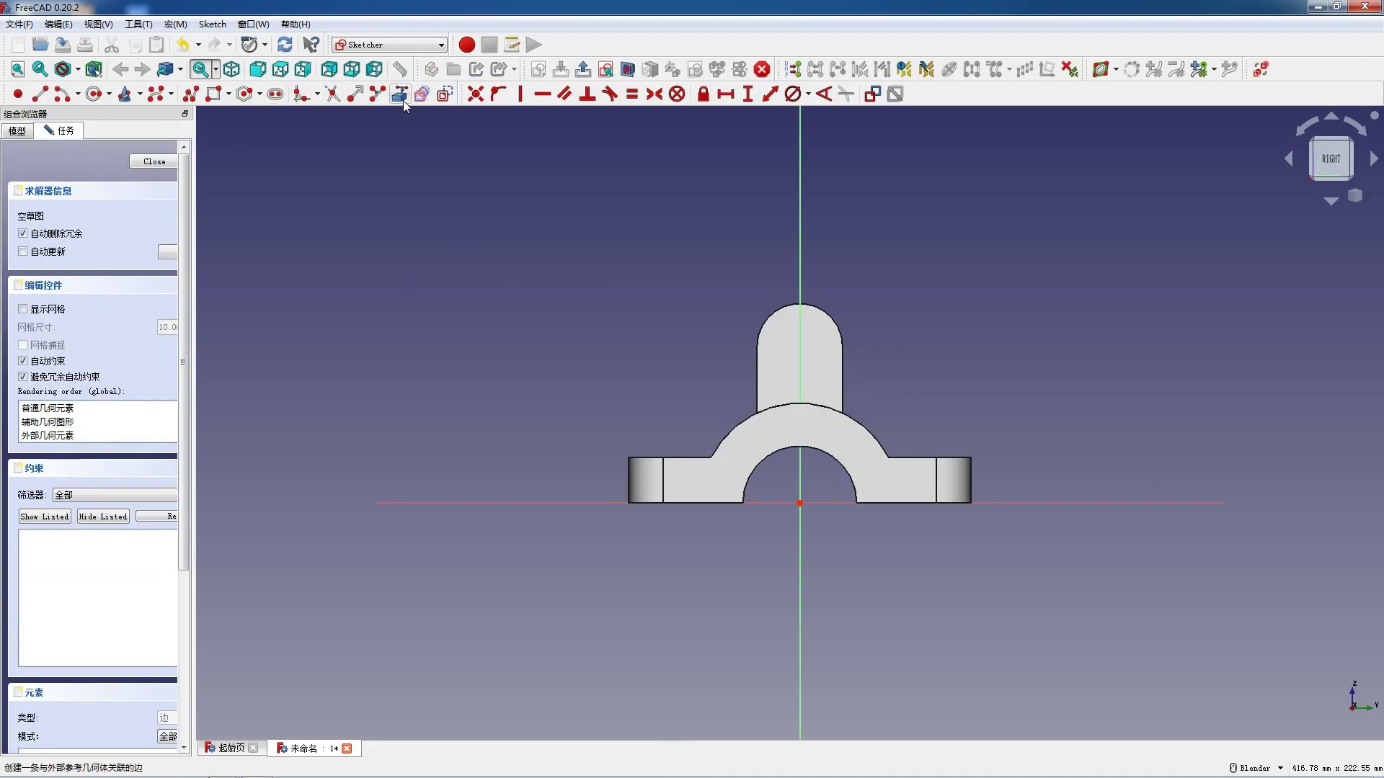
left_click(825, 311)
- Draw a circle centred on the projected arc's centre, set its diameter to 16 mm, and close the sketch
left_click(94, 94)
left_click(800, 346)
left_click(816, 358)
key("Escape")
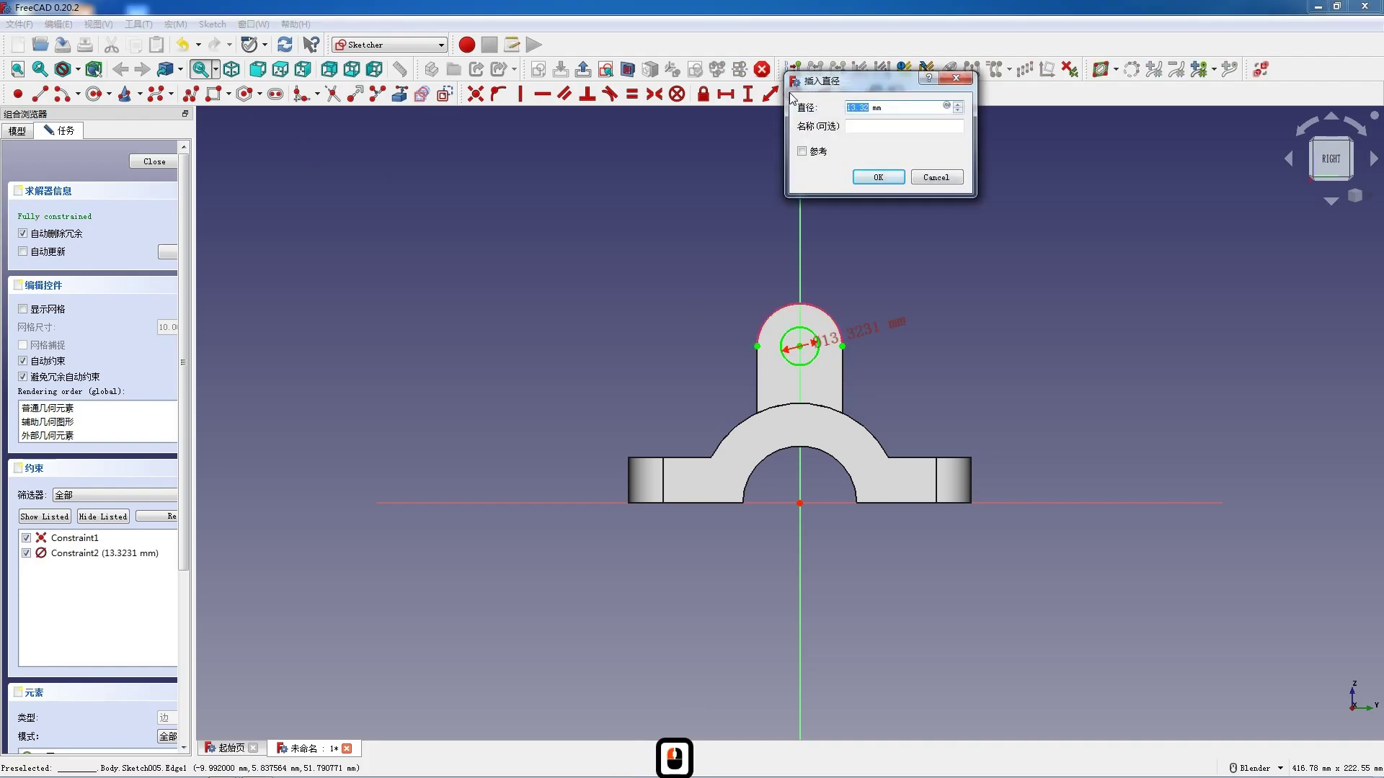
key("Return")
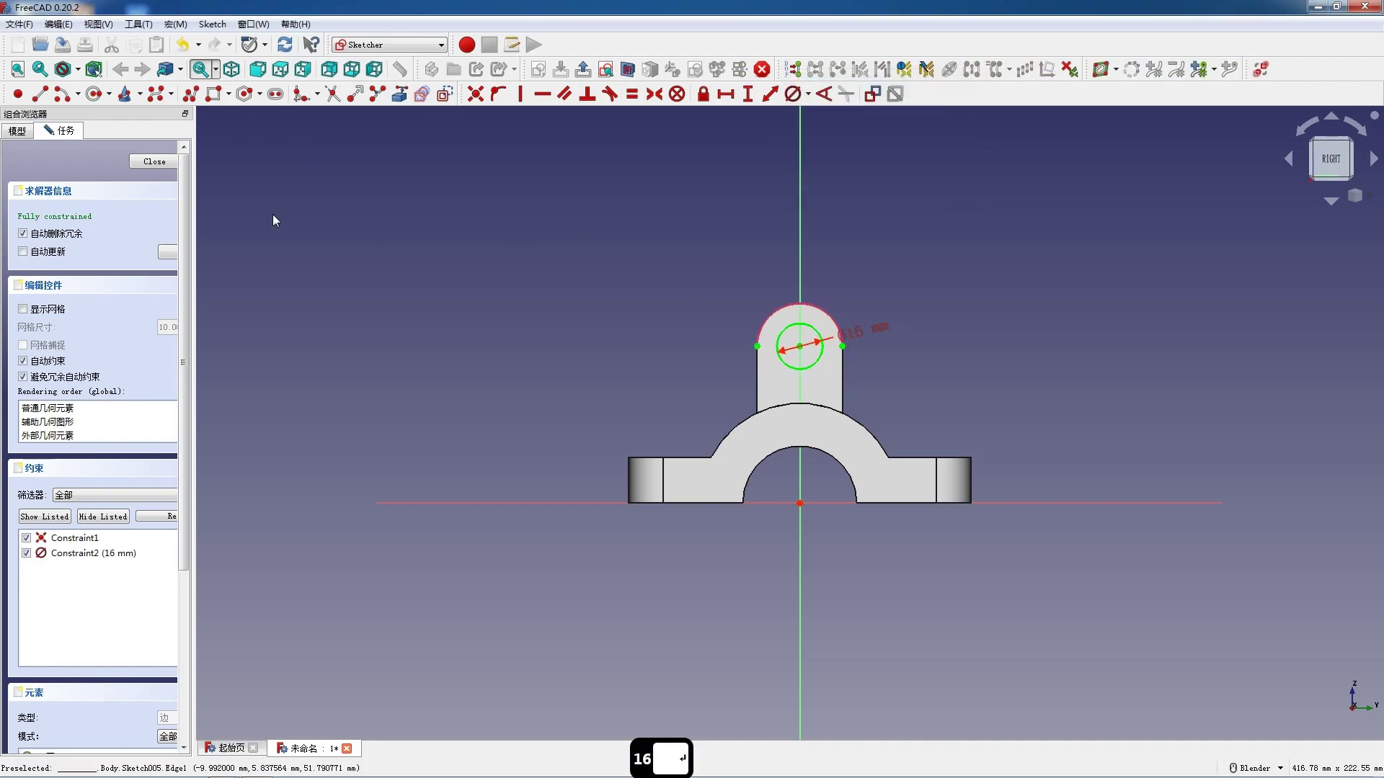
left_click(153, 161)
- Cut the circle through the whole lug as a through-all pocket
left_click(424, 93)
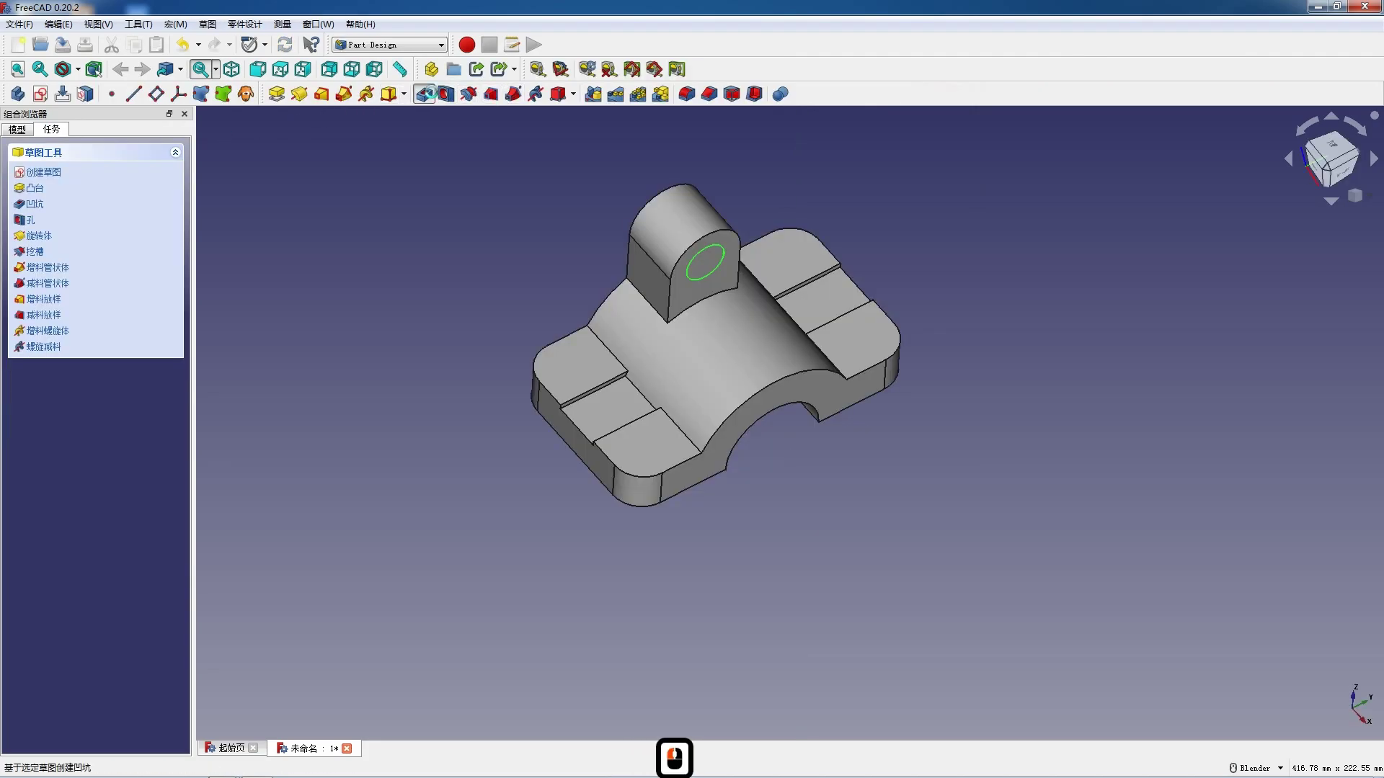
left_click(153, 216)
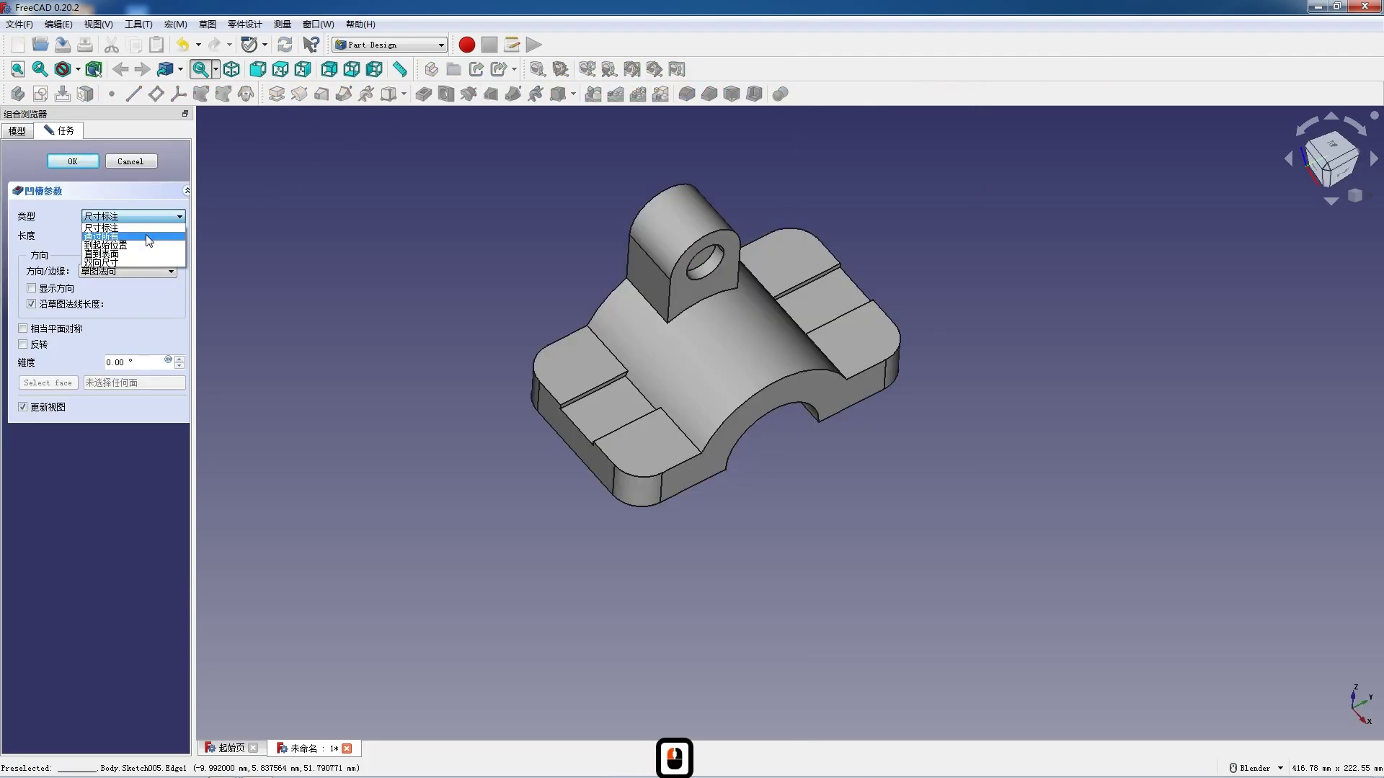
left_click(108, 237)
left_click(72, 162)
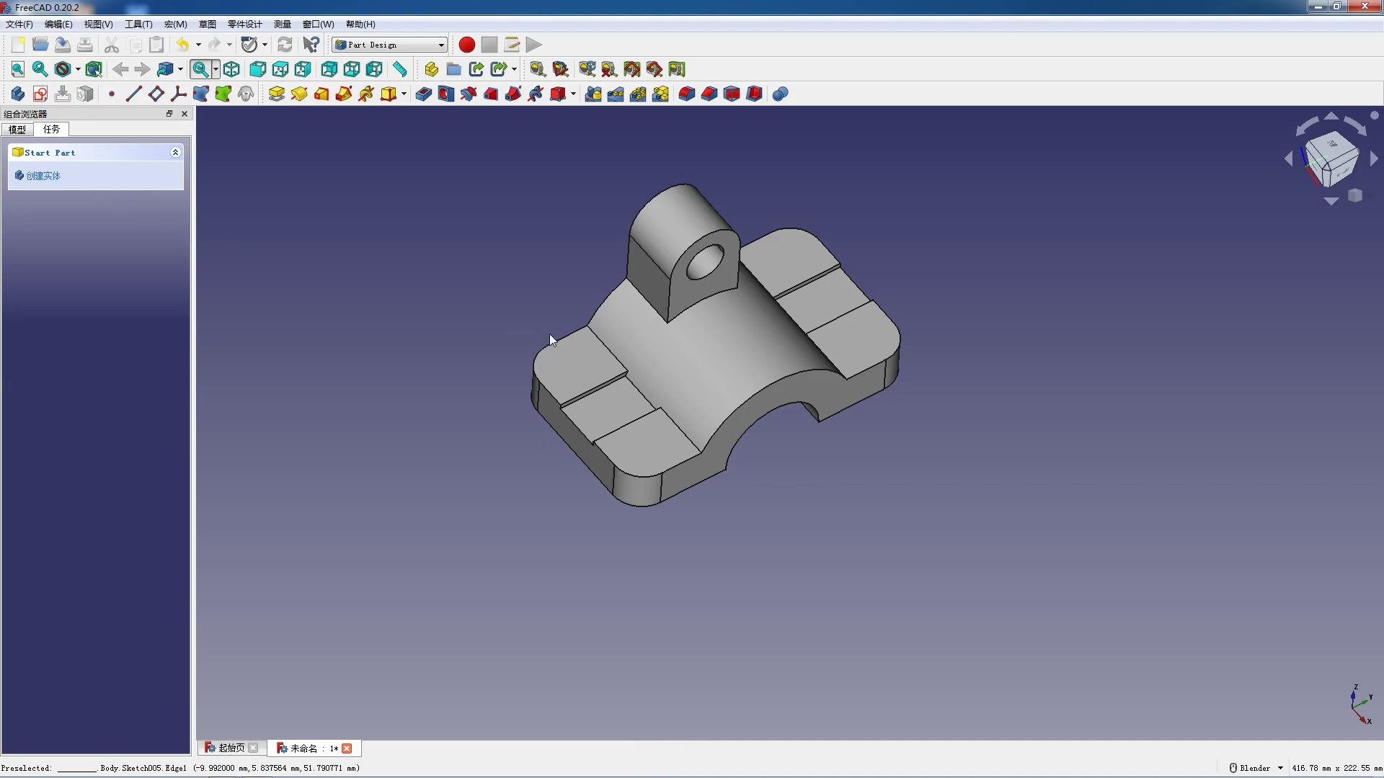
- Start a sketch on the base flange's upper face and project the four rounded corner edges as external geometry
left_click(564, 370)
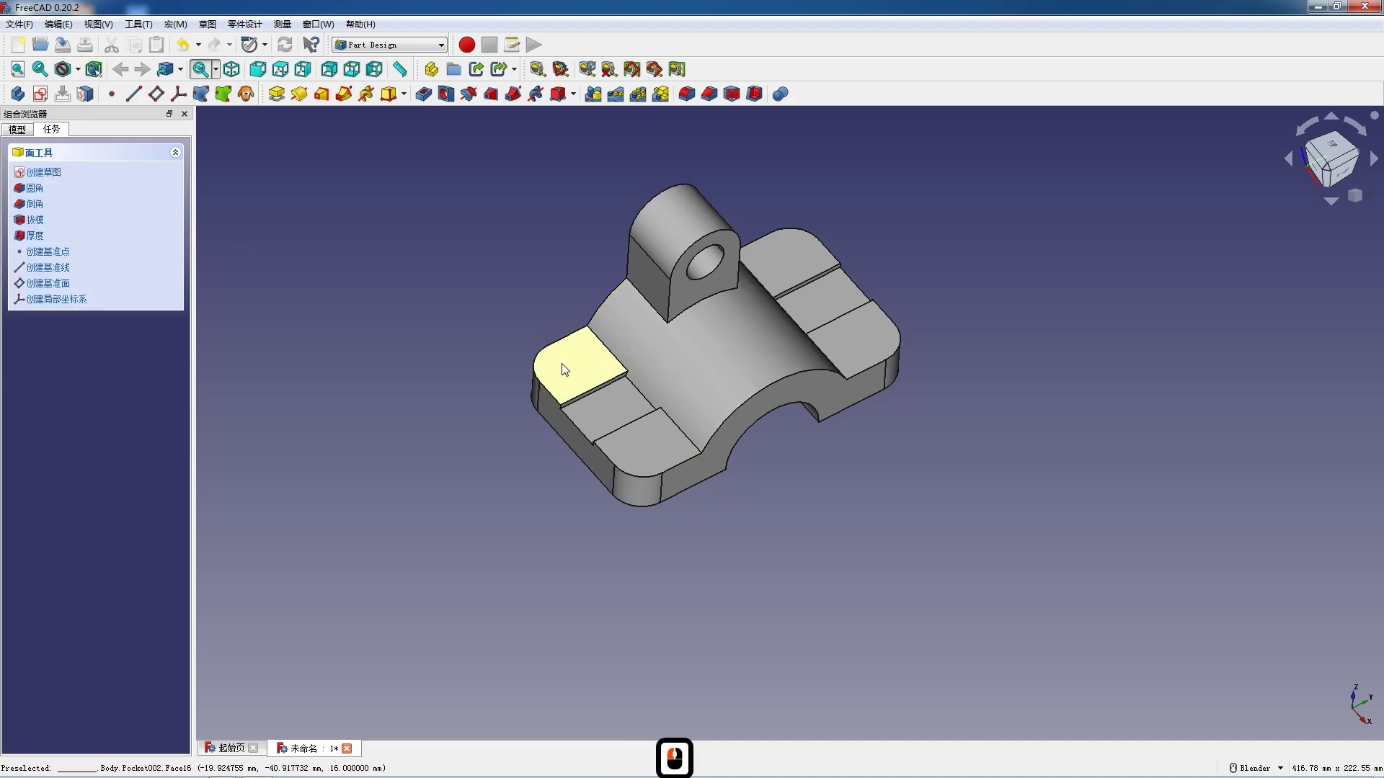
left_click(39, 94)
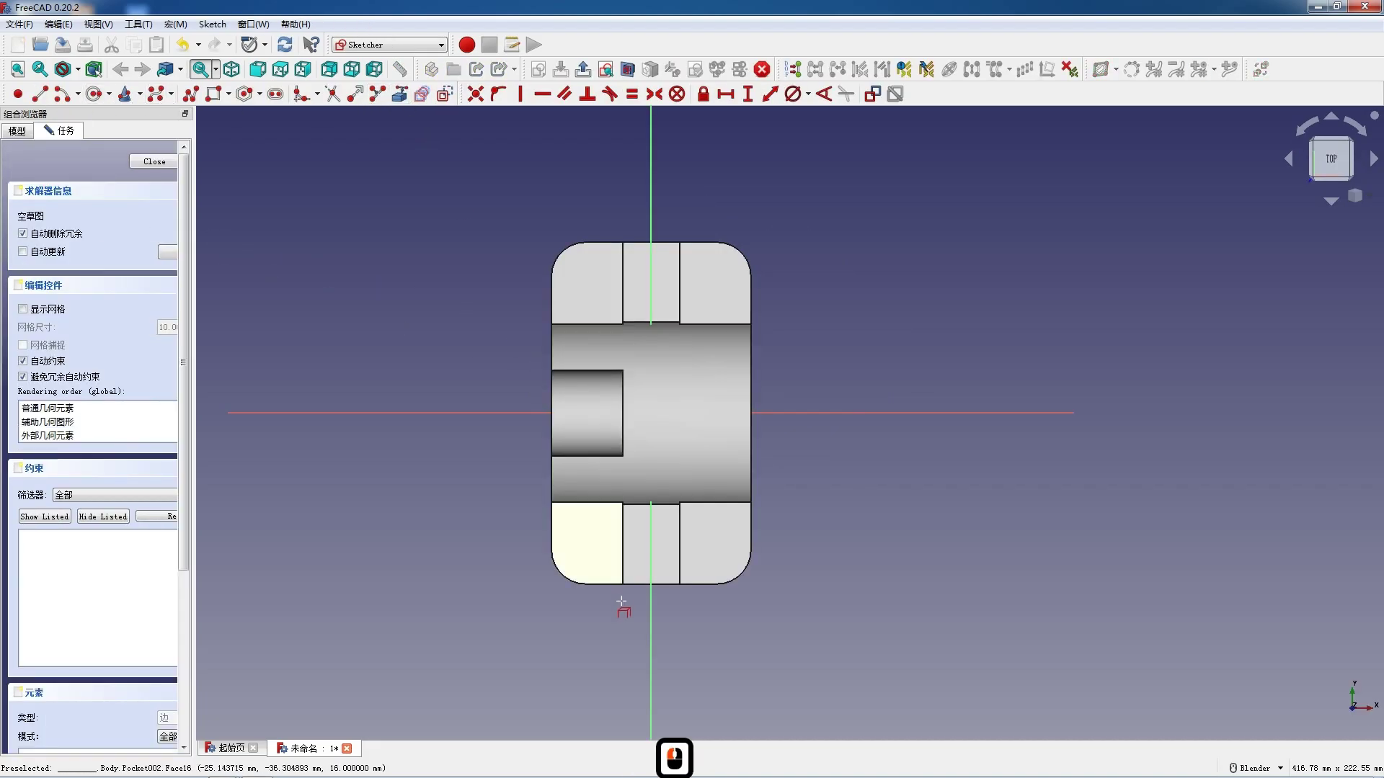
left_click(567, 577)
left_click(739, 575)
left_click(732, 239)
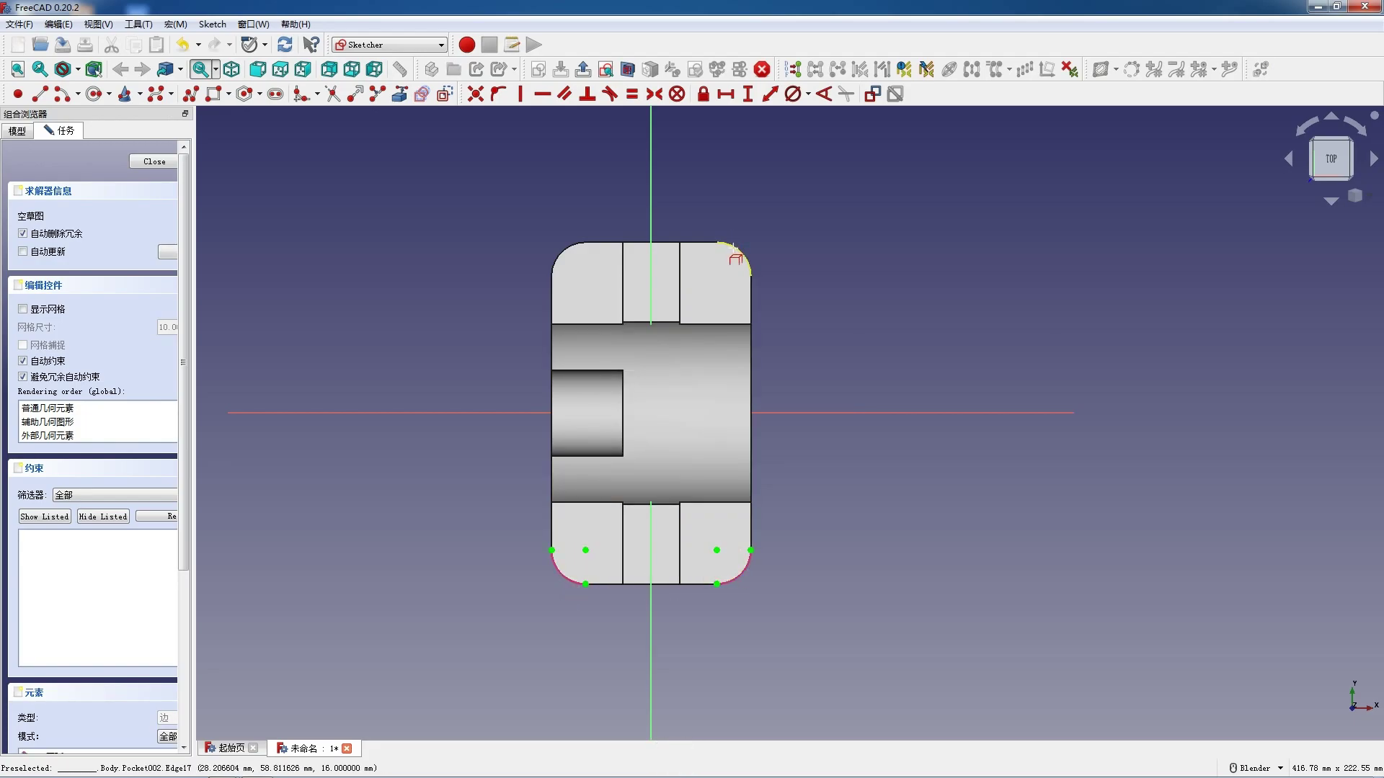
left_click(556, 256)
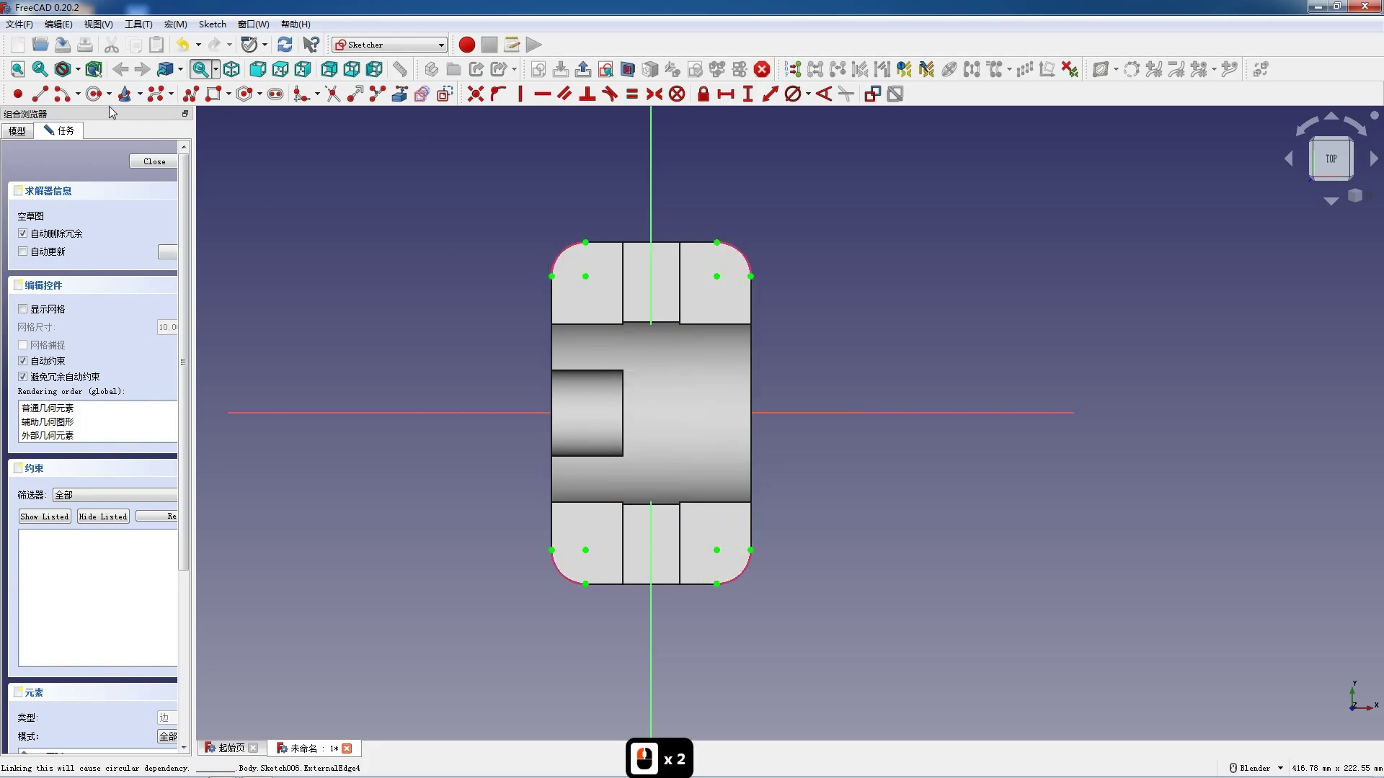
- Draw four circles, one centred on each projected corner arc's centre point
left_click(584, 275)
left_click(607, 286)
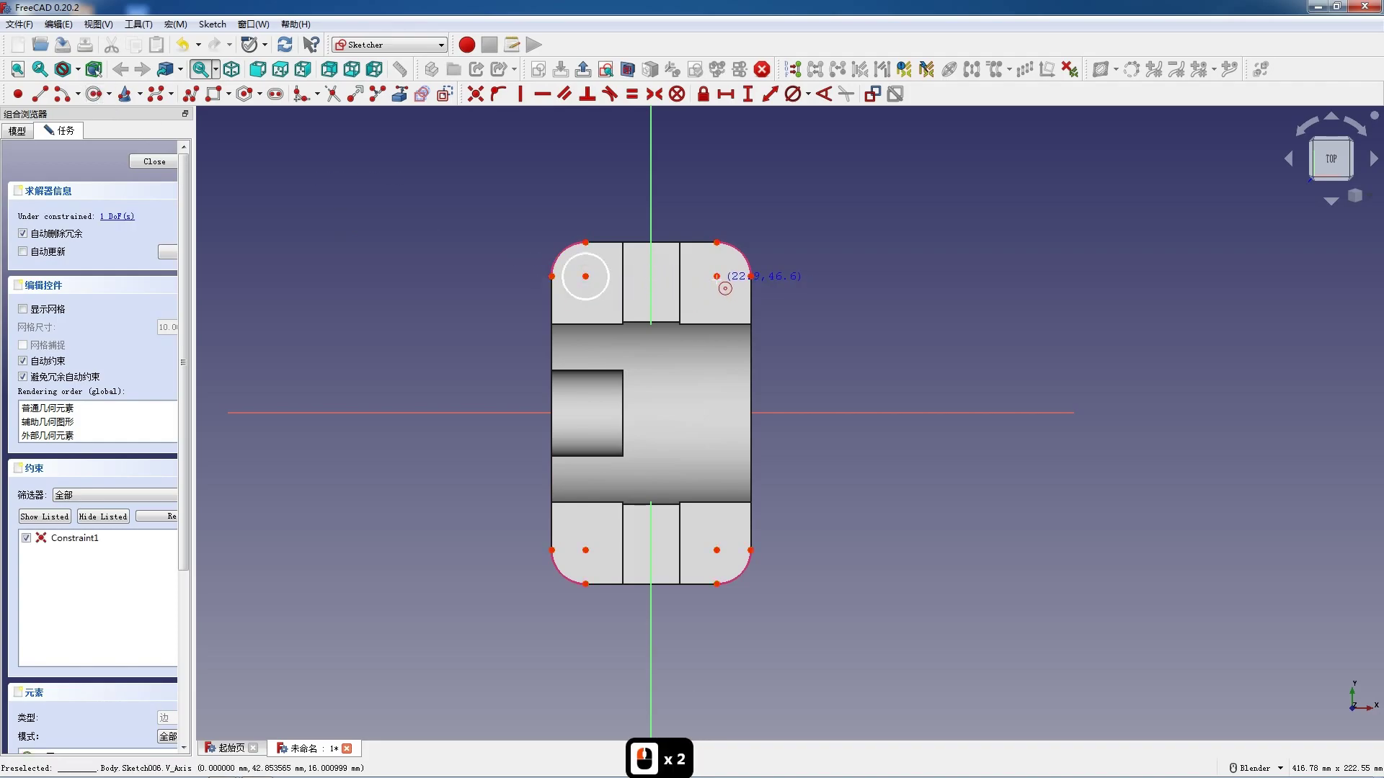
left_click(717, 276)
left_click(729, 288)
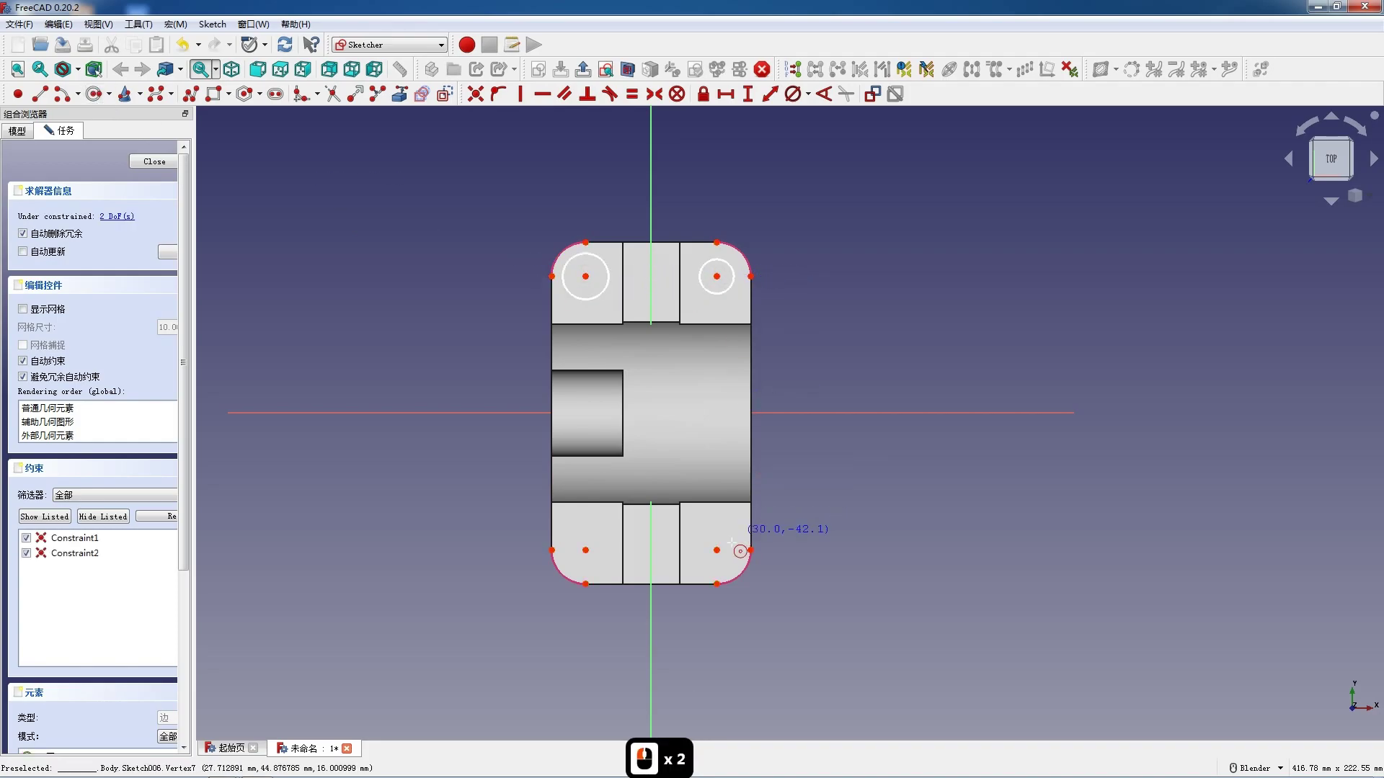
left_click(716, 550)
left_click(732, 566)
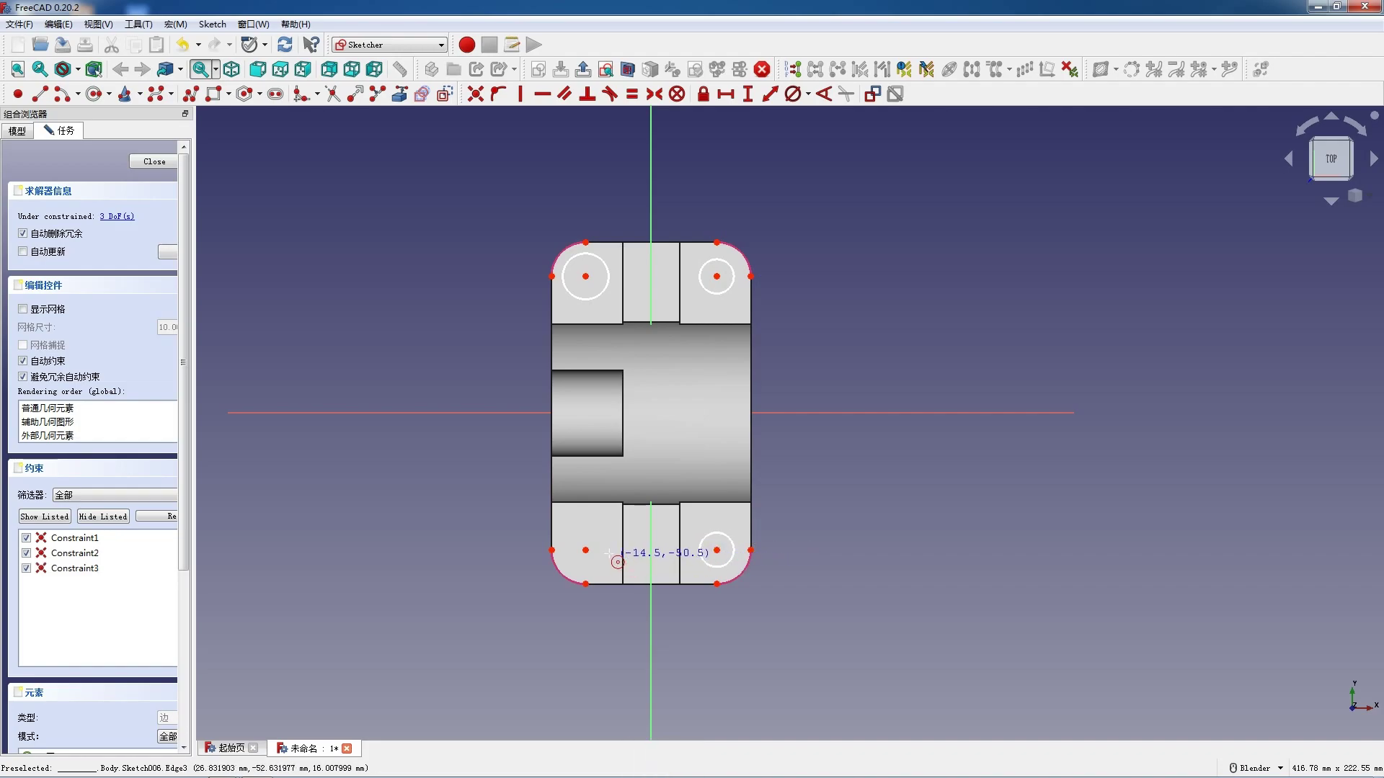
left_click(585, 550)
left_click(605, 559)
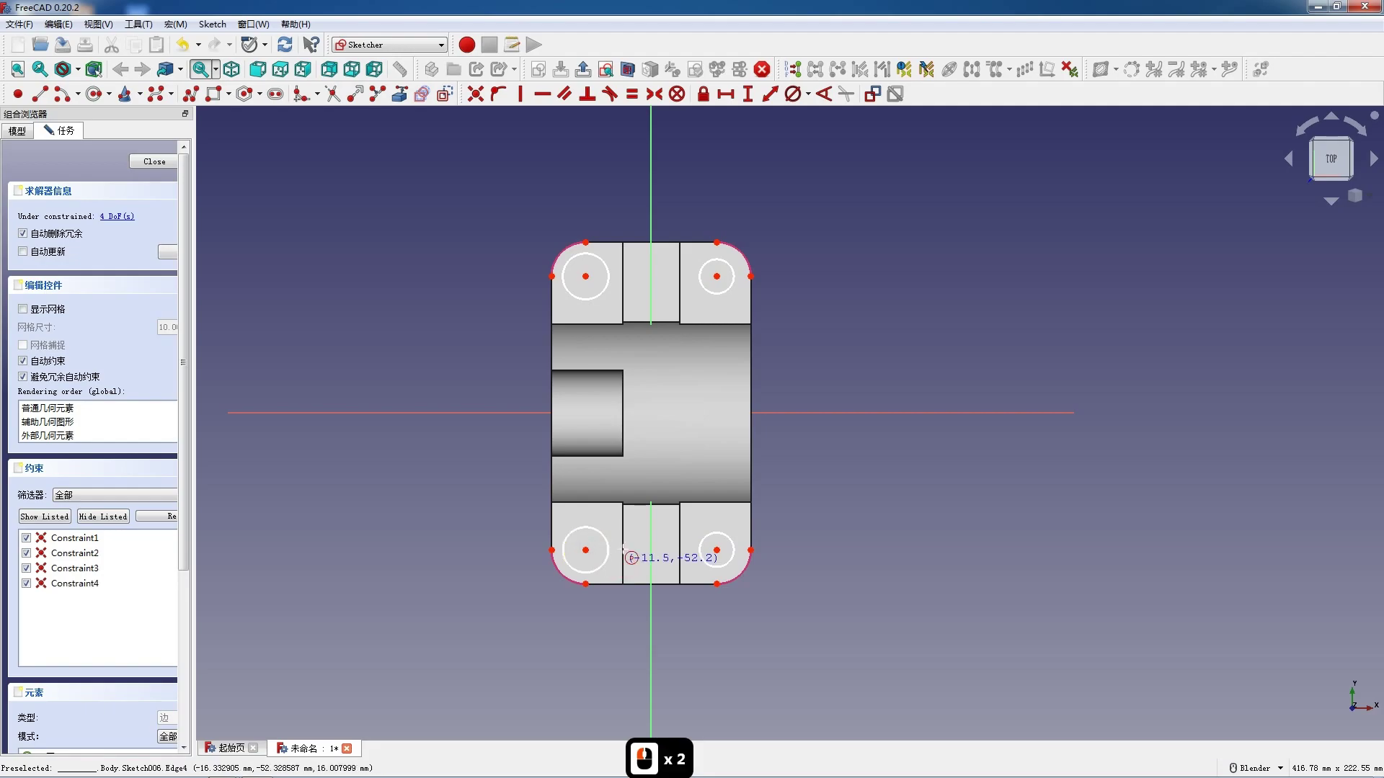
key("Escape")
- Constrain the four corner circles to equal size
scroll(685, 594, "up", 2)
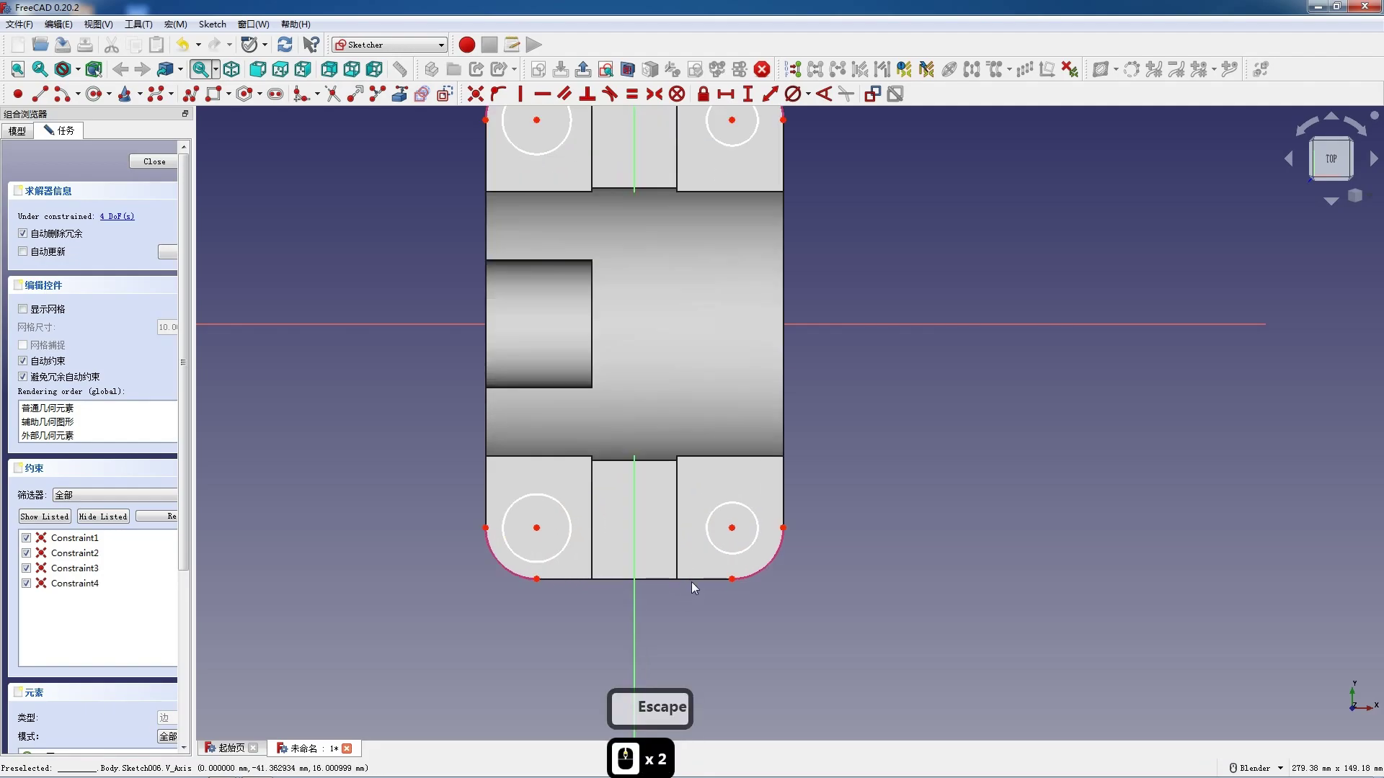
scroll(690, 582, "down", 2)
left_click(699, 549)
left_click(608, 548)
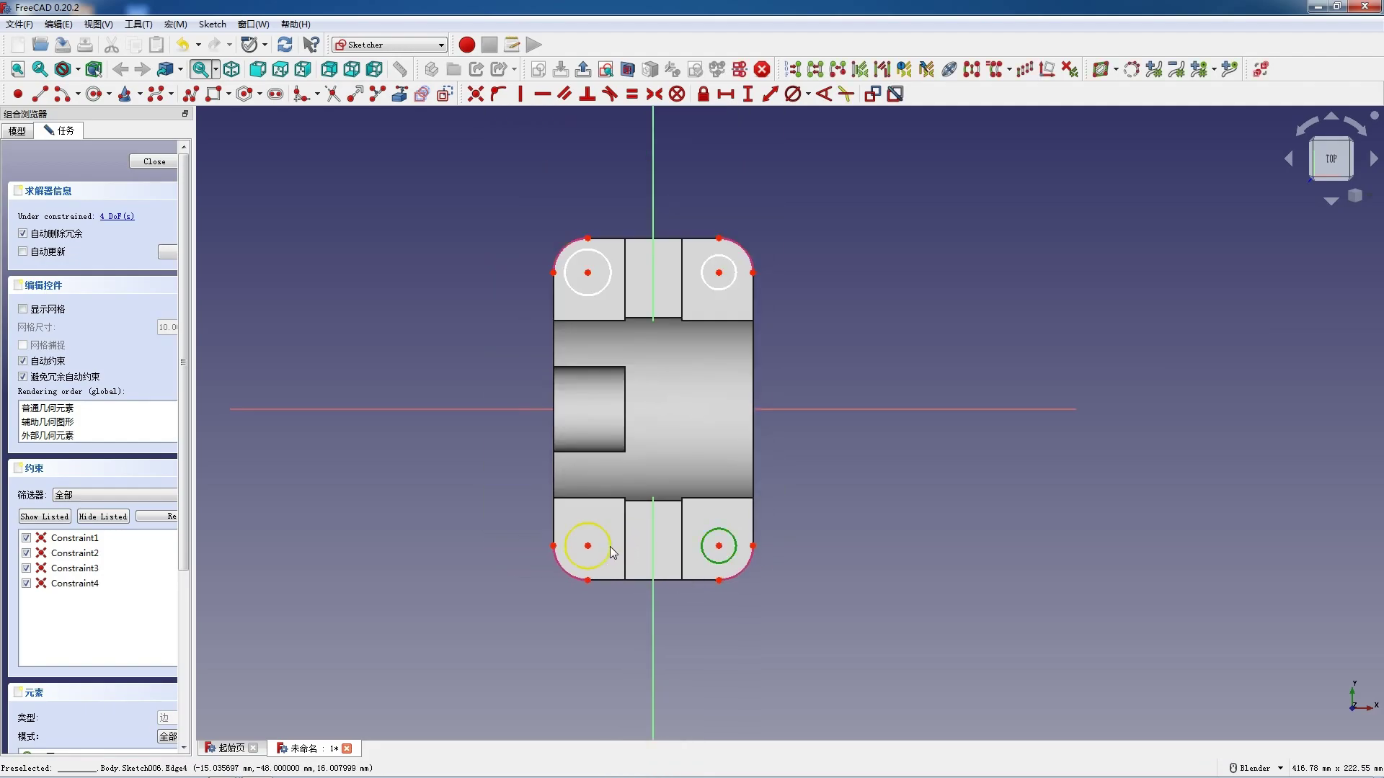
left_click(578, 292)
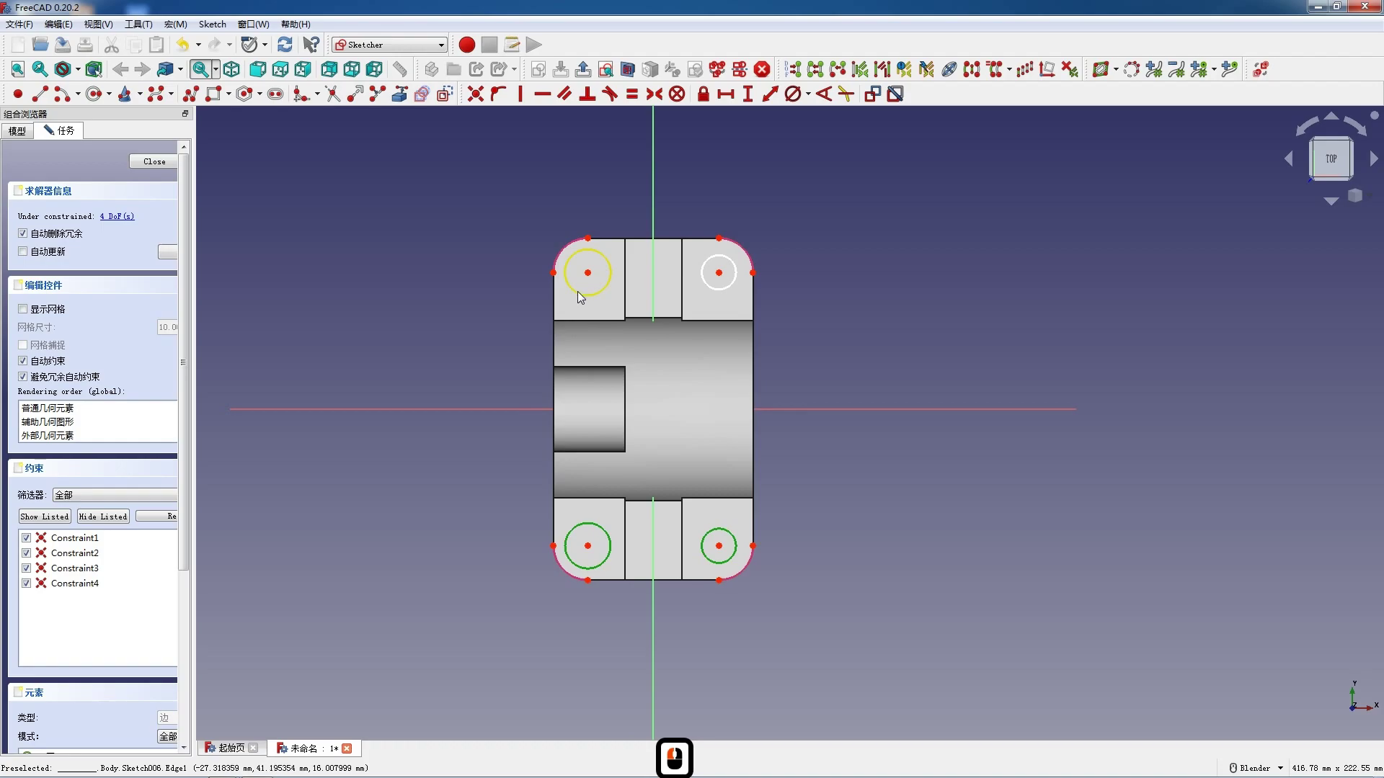
left_click(705, 287)
key("e")
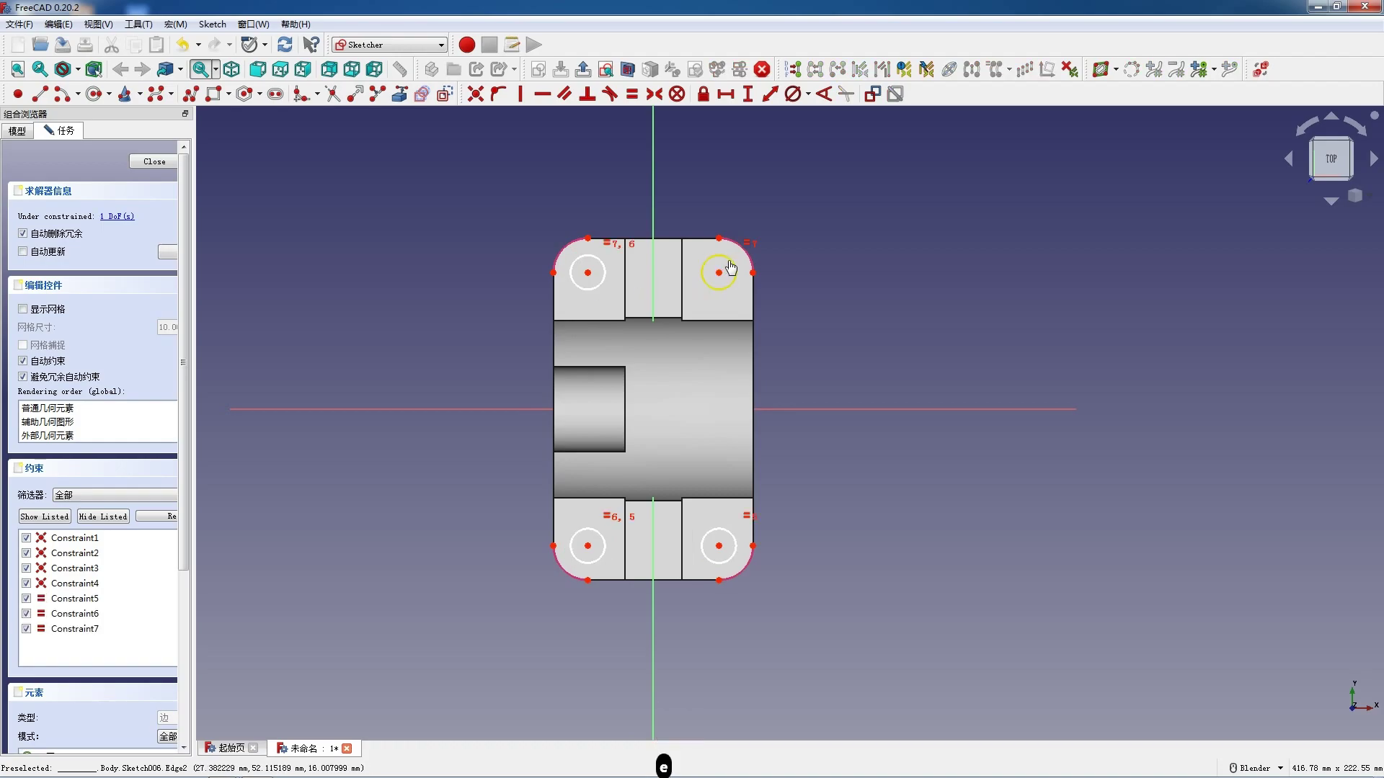
- Set the diameter of one of the equal corner circles to 10 mm
left_click(725, 270)
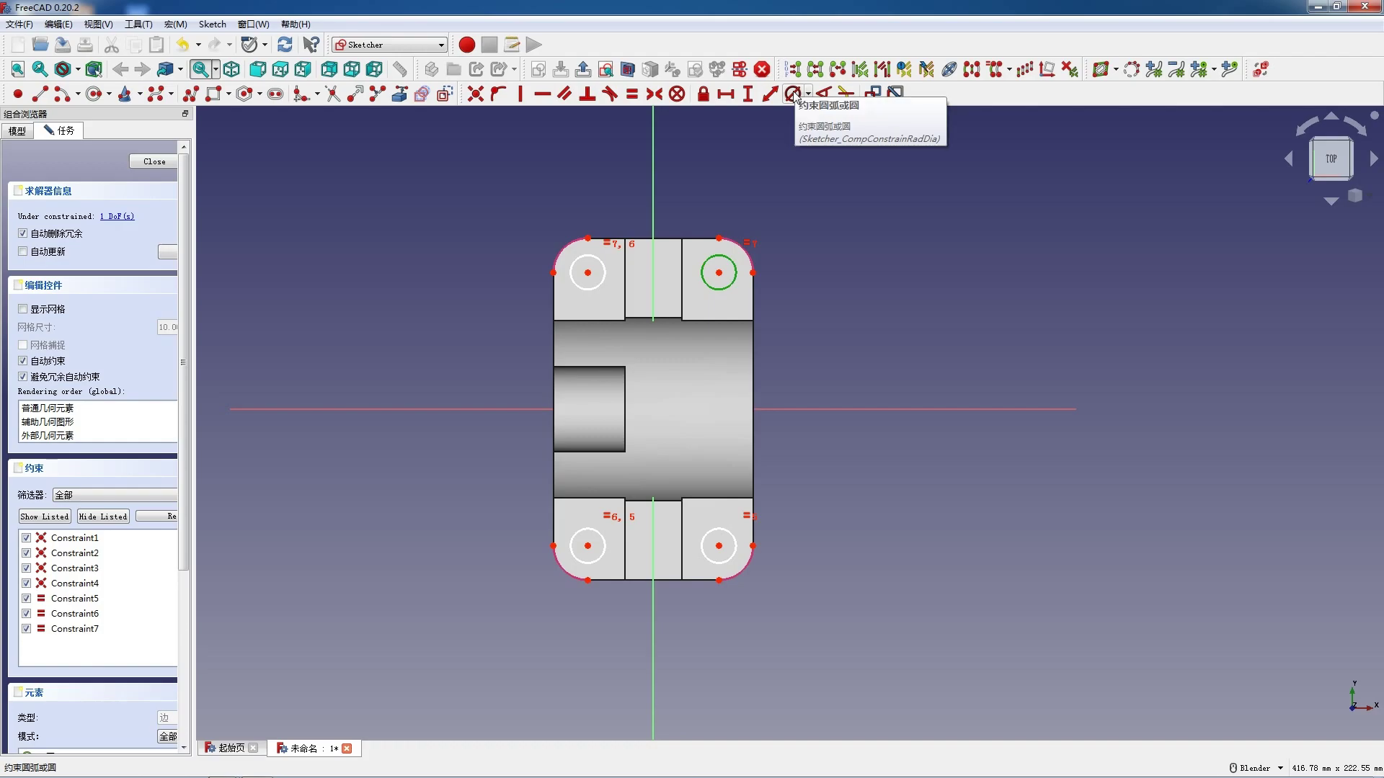
left_click(793, 94)
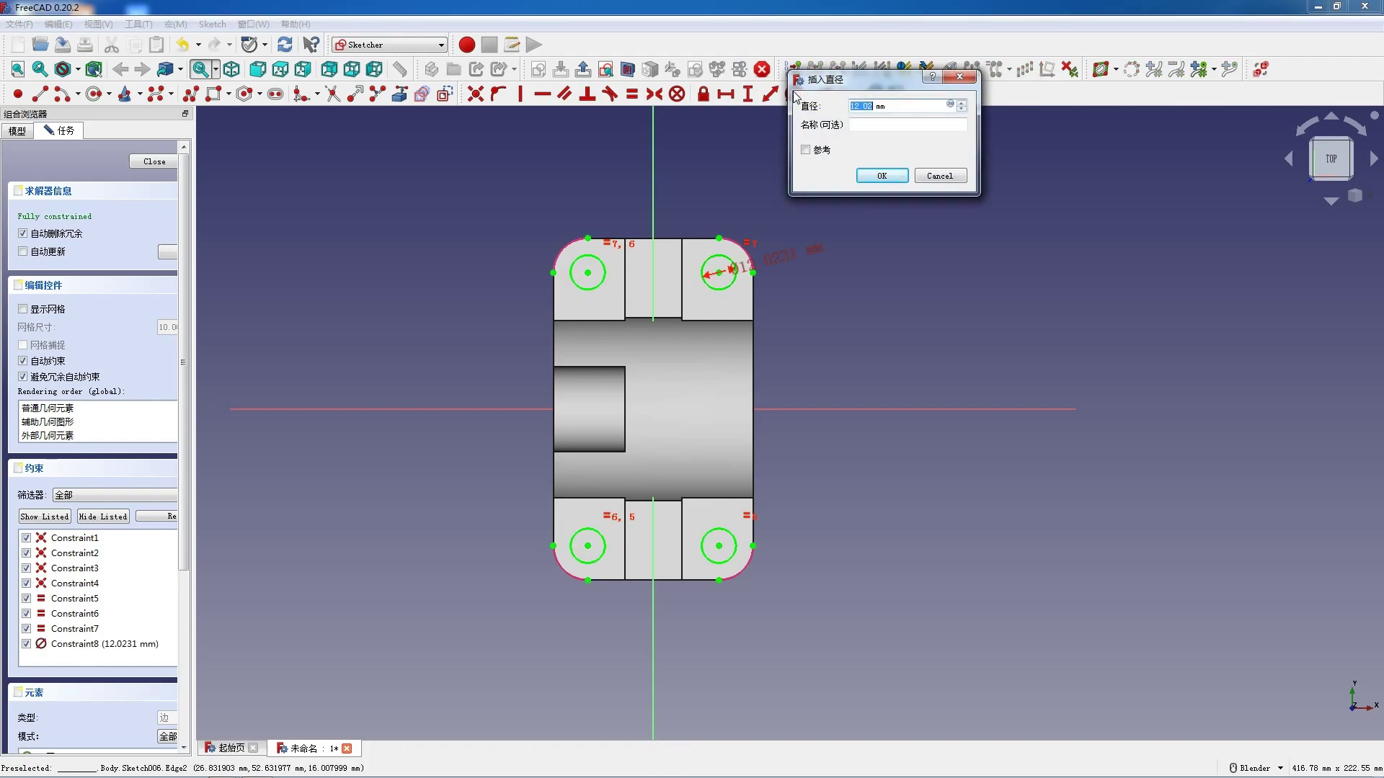
key("Return")
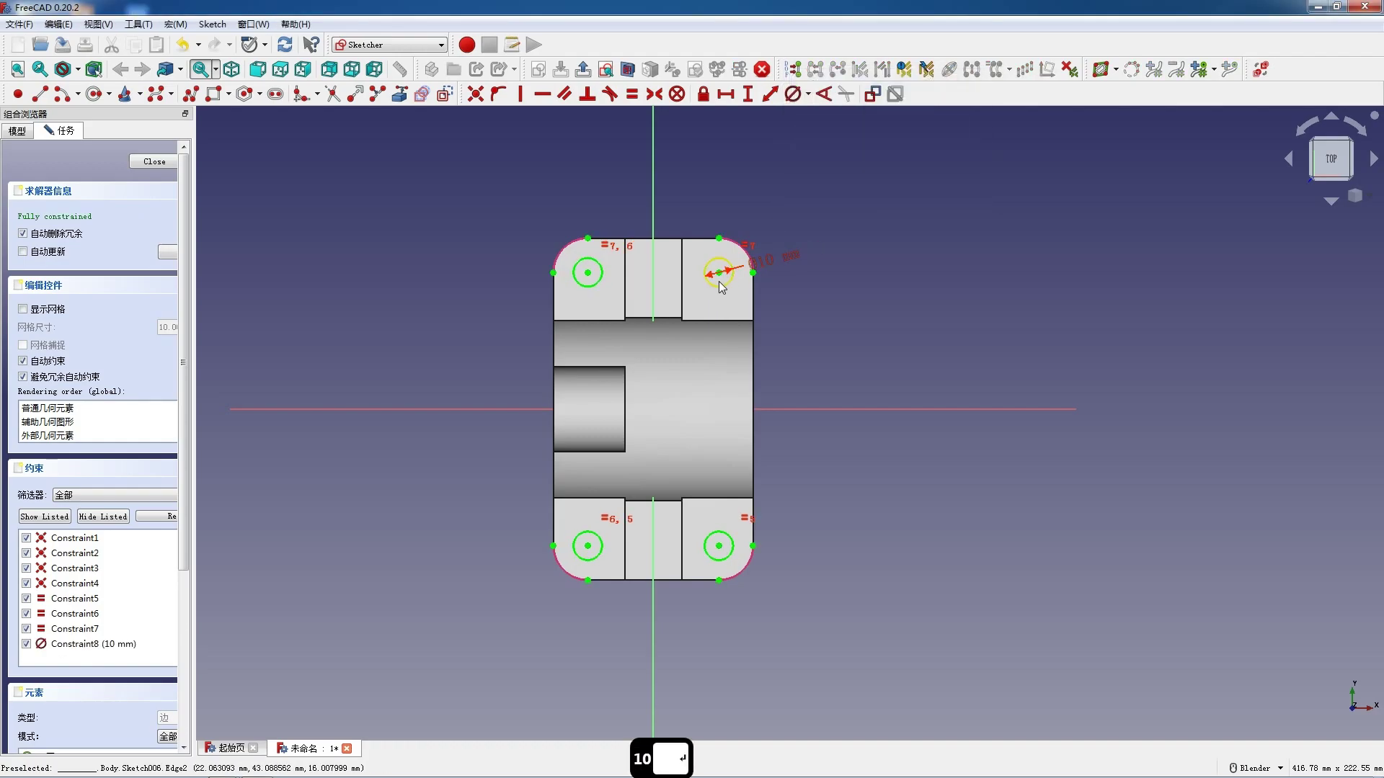
- Check the vertical and horizontal spacing between the corner circles' centres without keeping the dimensions
left_click(719, 546)
key("i")
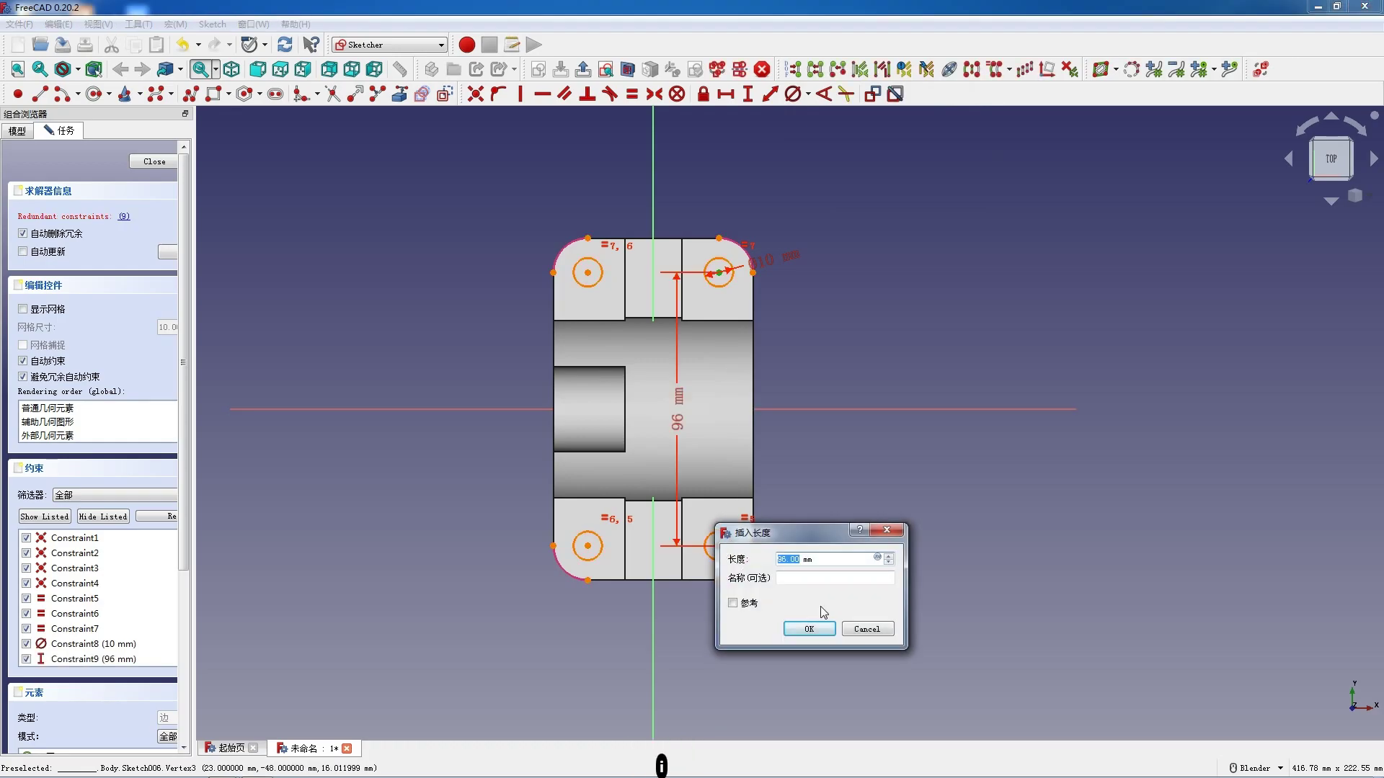
left_click(873, 629)
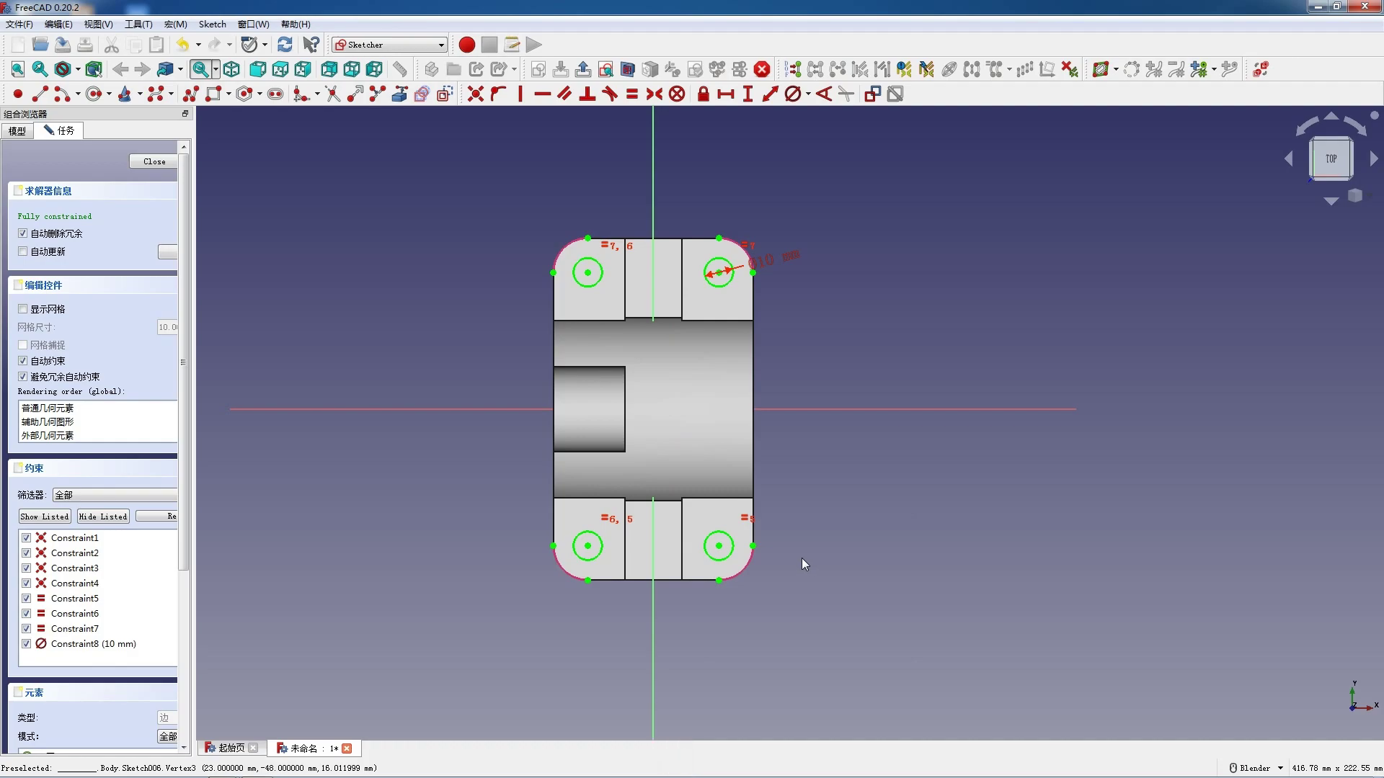
left_click(719, 546)
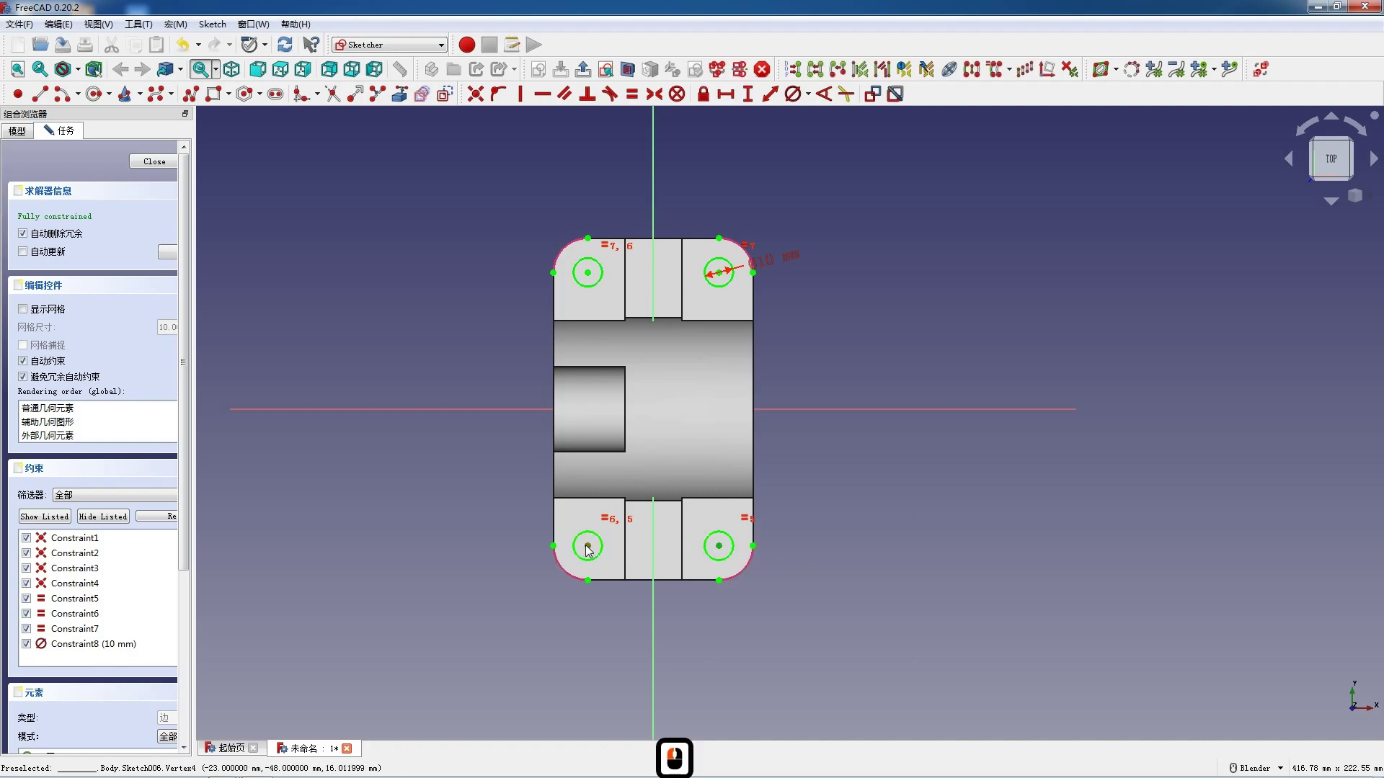
key("l")
left_click(726, 637)
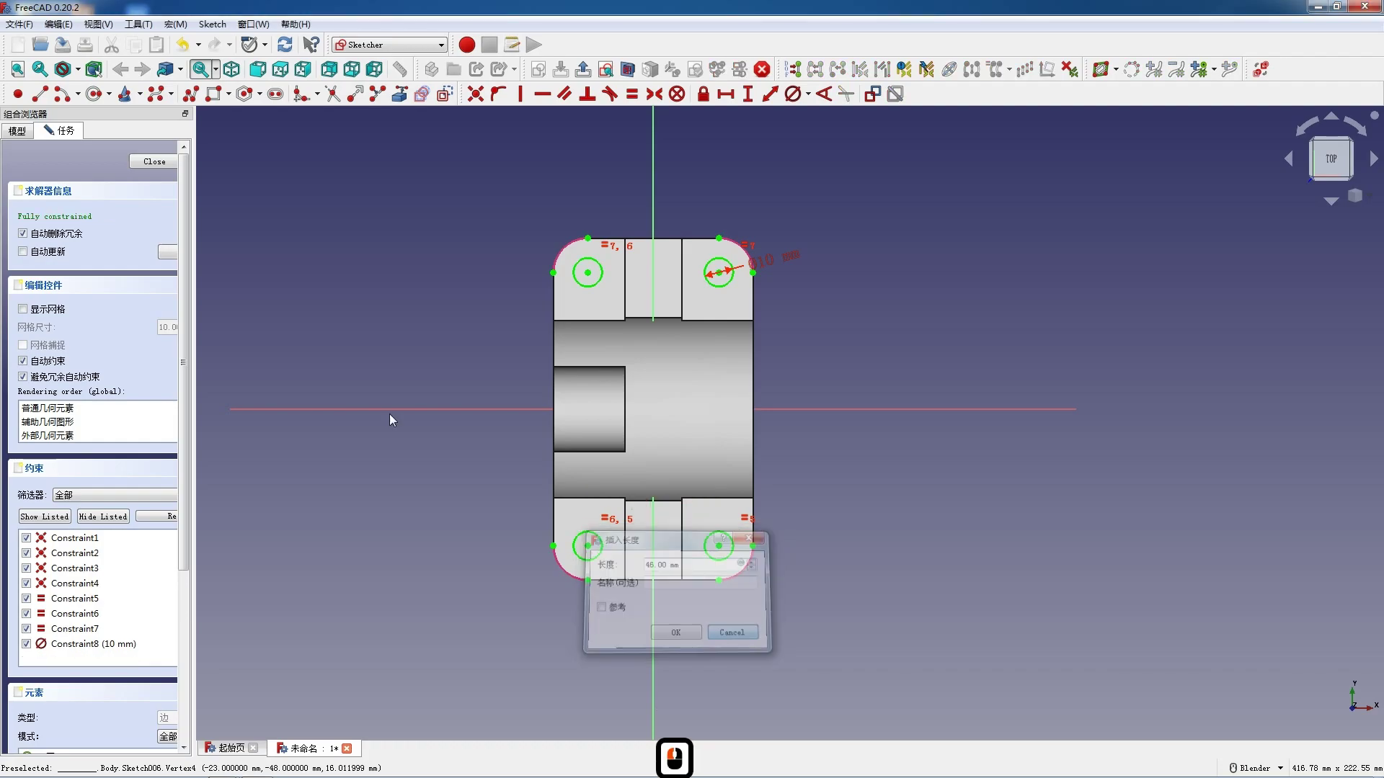
- Close the sketch and cut the four corner circles through the base as a through-all pocket
left_click(150, 160)
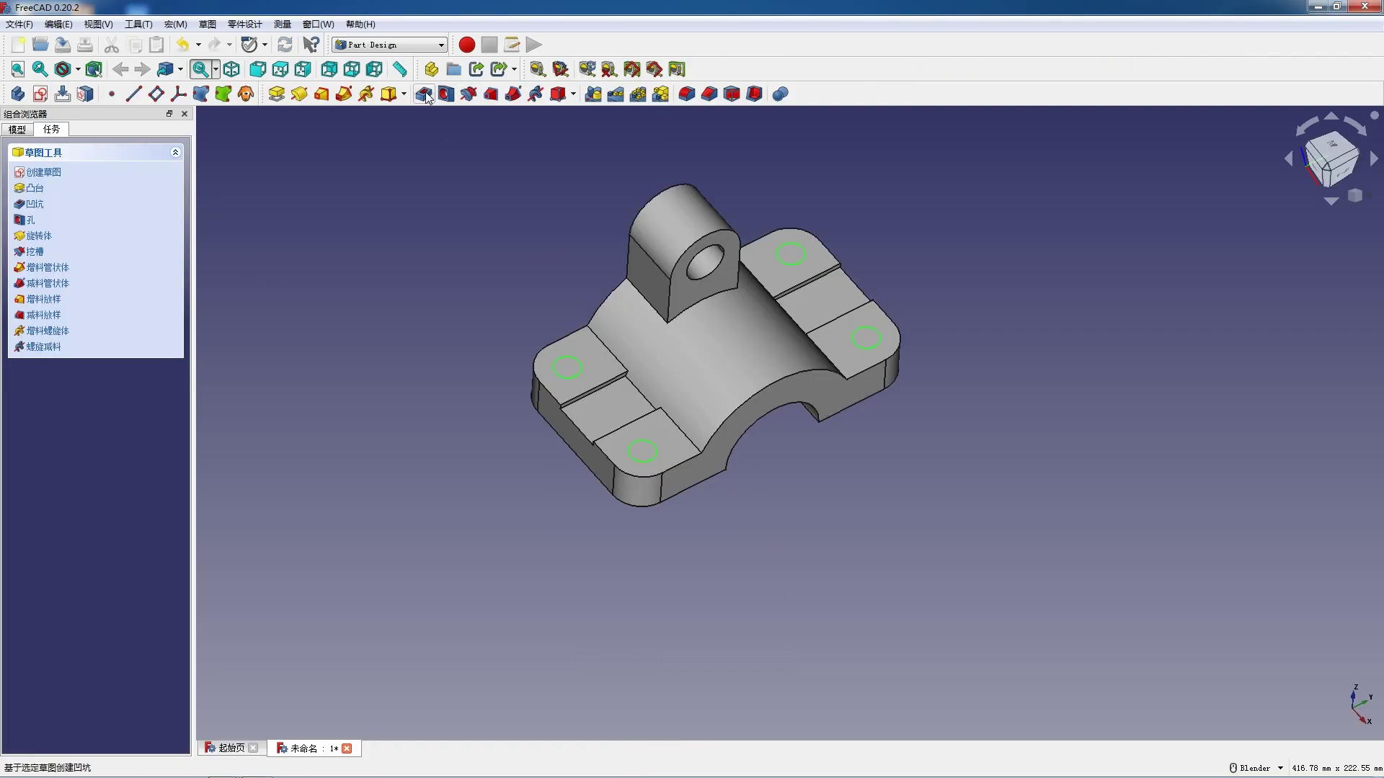
left_click(424, 93)
left_click(133, 216)
left_click(109, 236)
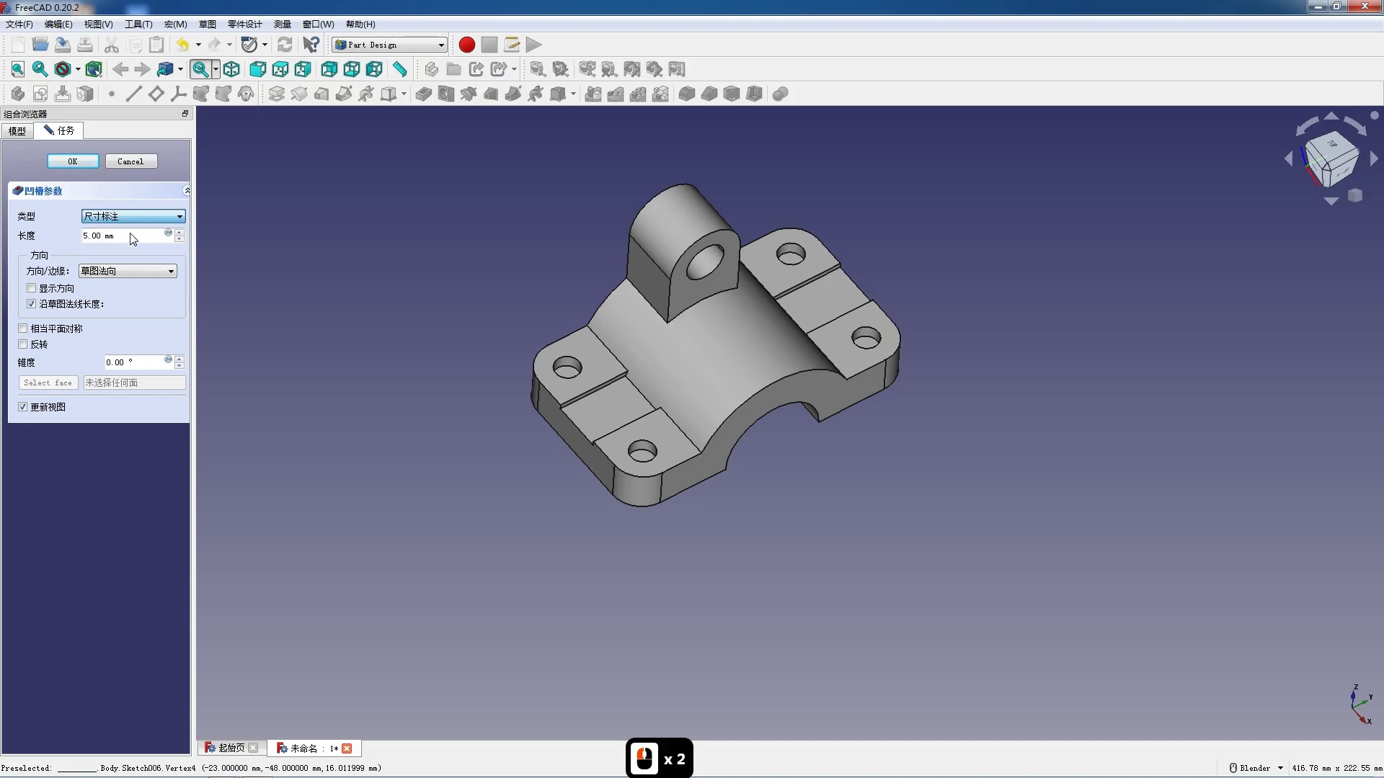
left_click(90, 162)
- Start a new sketch on the XZ plane
scroll(711, 404, "down", 2)
middle_click_drag(709, 448, 742, 452)
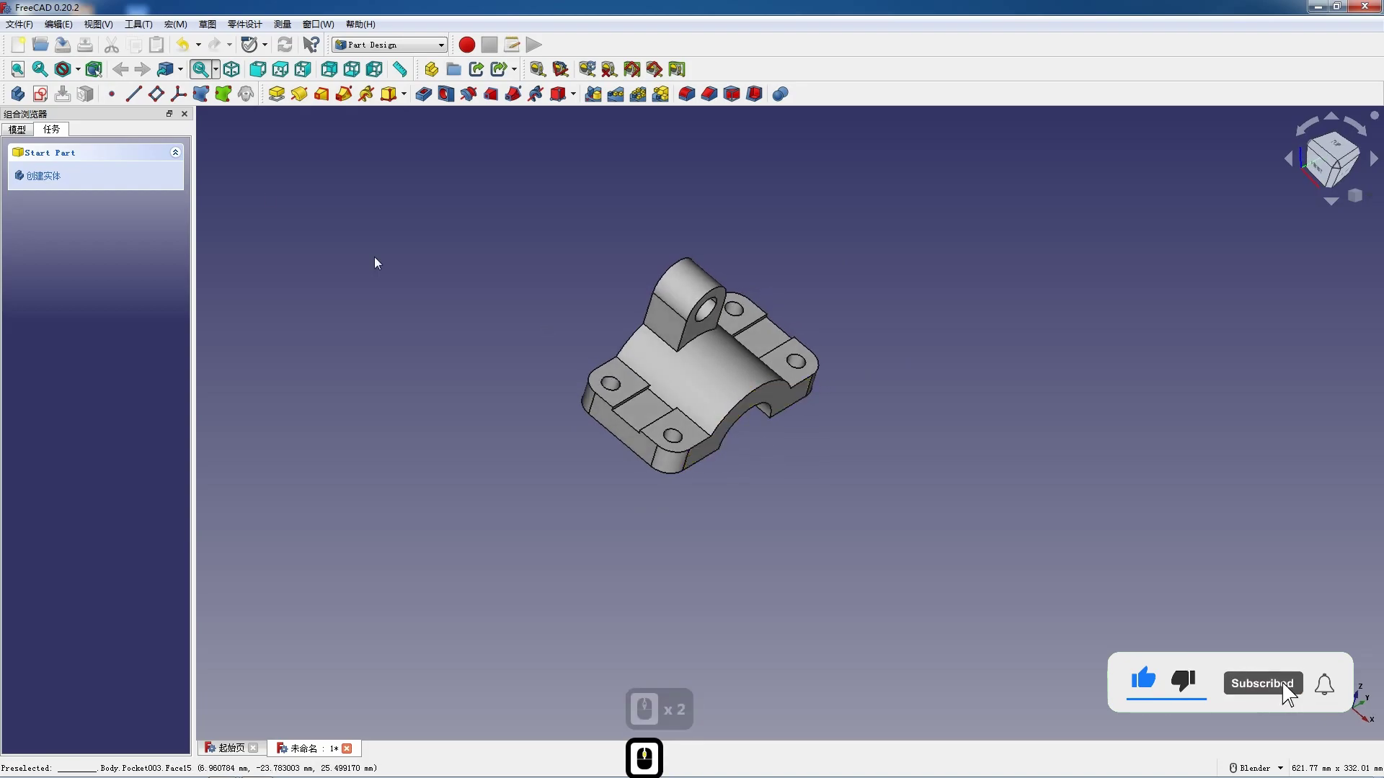
left_click(42, 93)
left_click(638, 211)
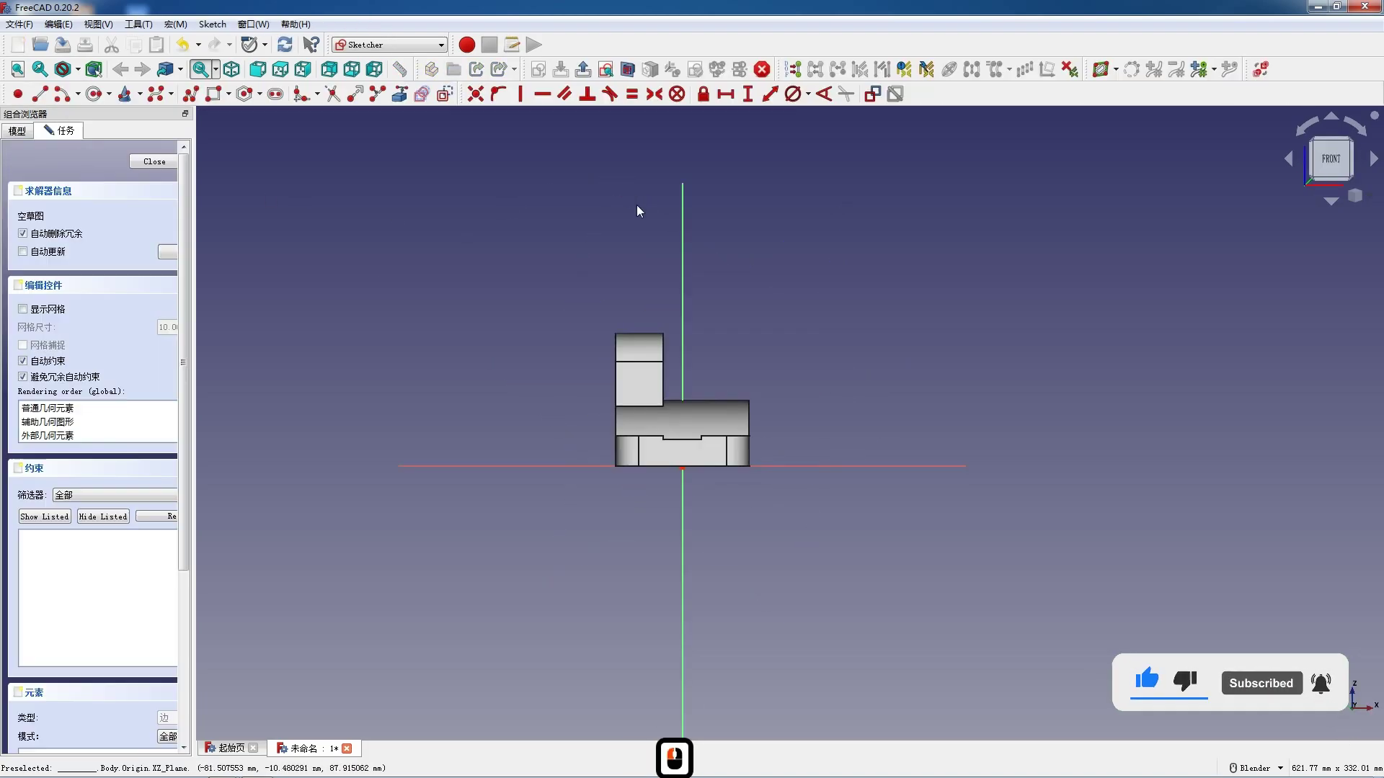
scroll(764, 353, "up", 4)
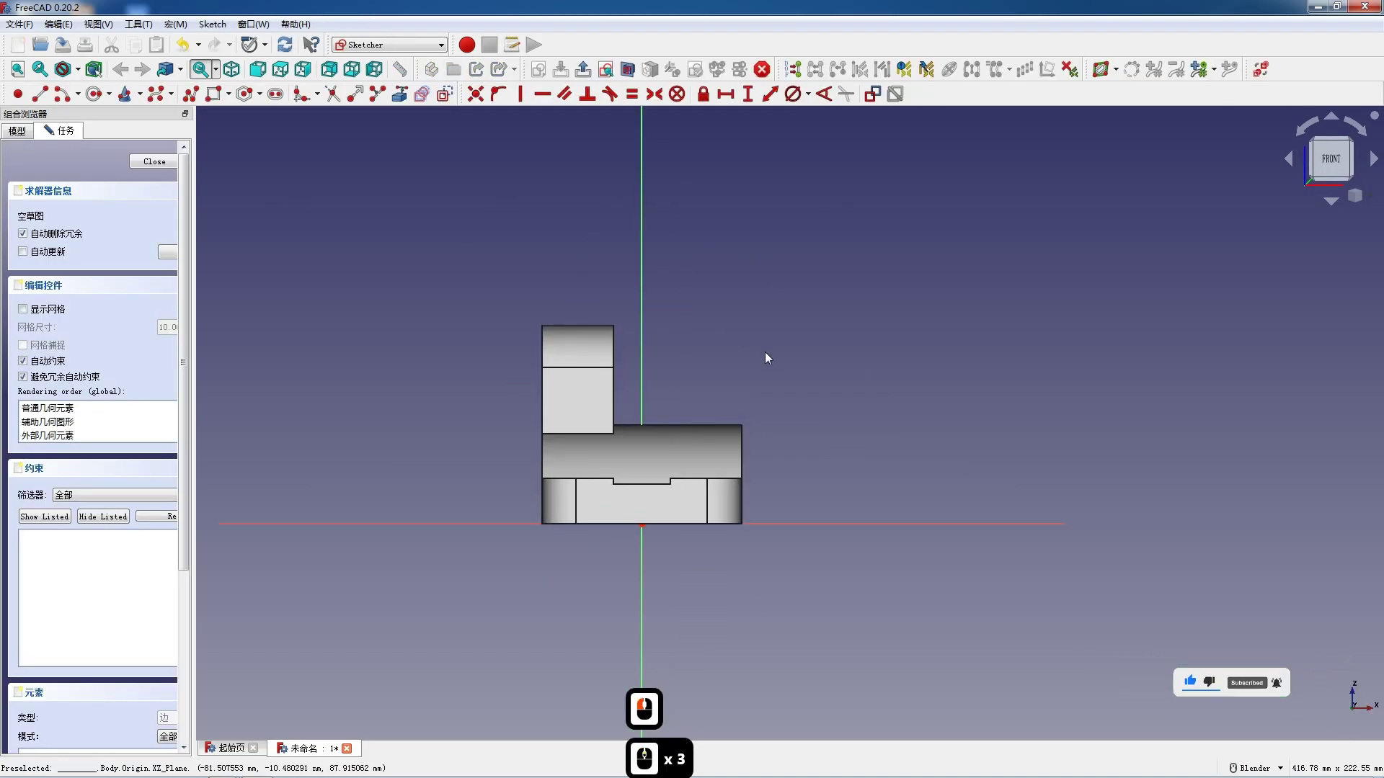
- Draw a rectangle overlapping the upper end of the arched body opposite the lug, and switch the display to wireframe
left_click(213, 94)
left_click(619, 425)
left_click(753, 491)
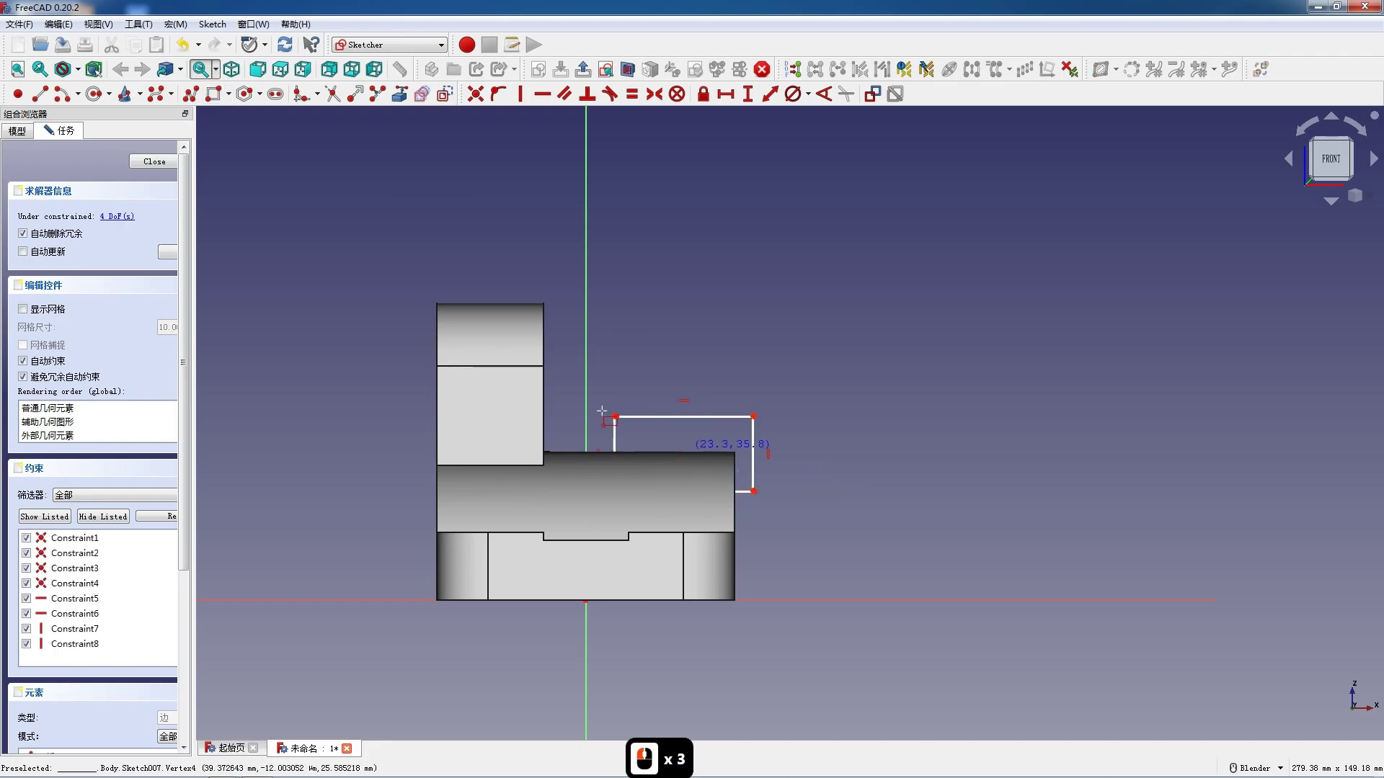
left_click(77, 69)
left_click(85, 123)
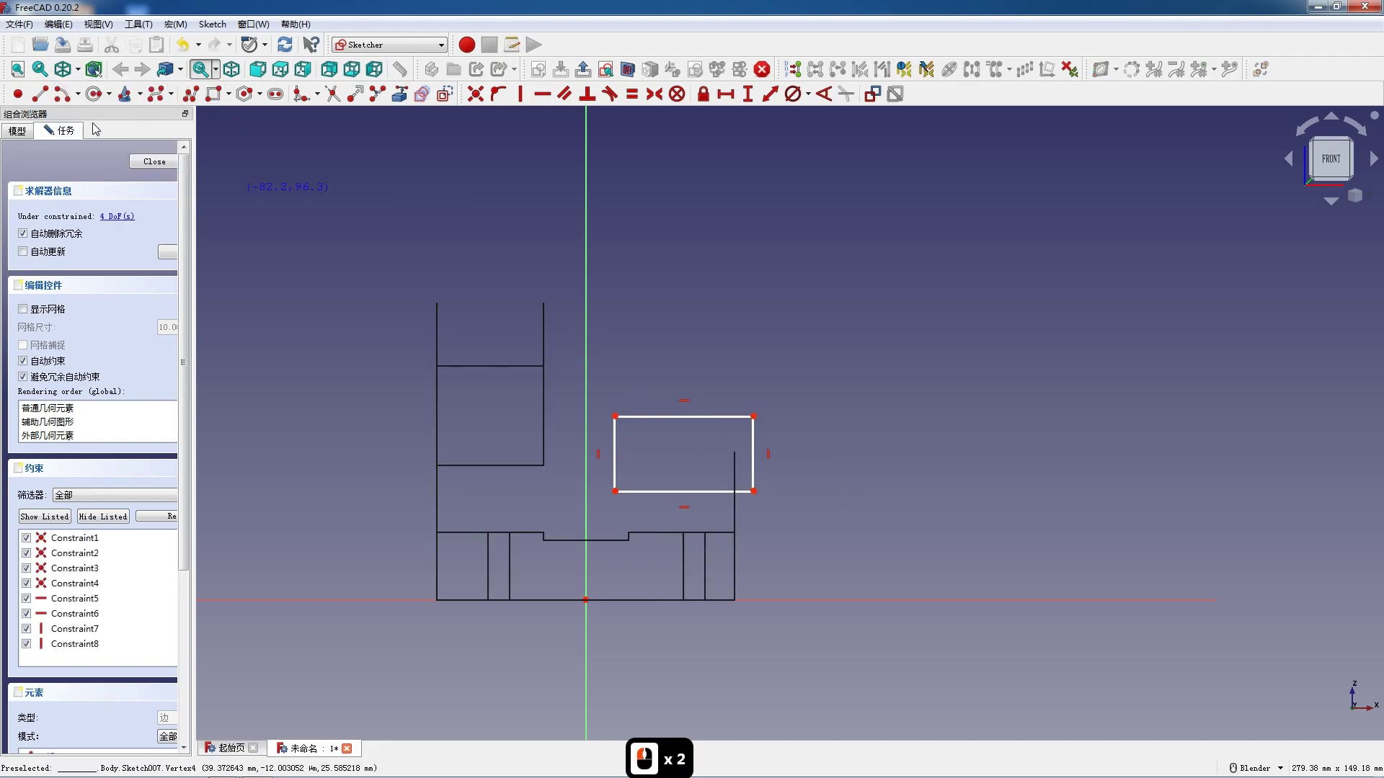
- Link the body's end edge, an upper base edge and the lug's inner edge as external geometry in the sketch
scroll(887, 573, "up", 2)
left_click(401, 98)
left_click(660, 417)
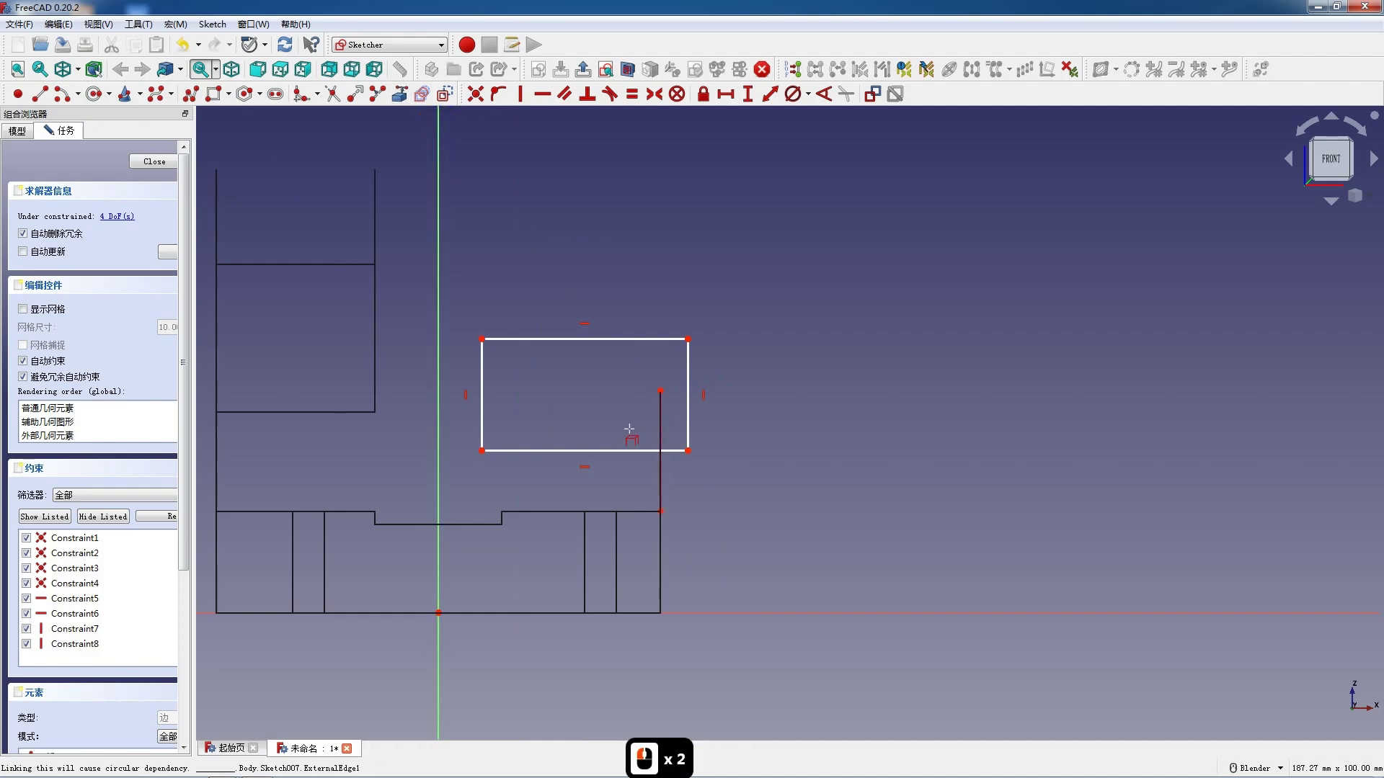
left_click(546, 511)
left_click(375, 380)
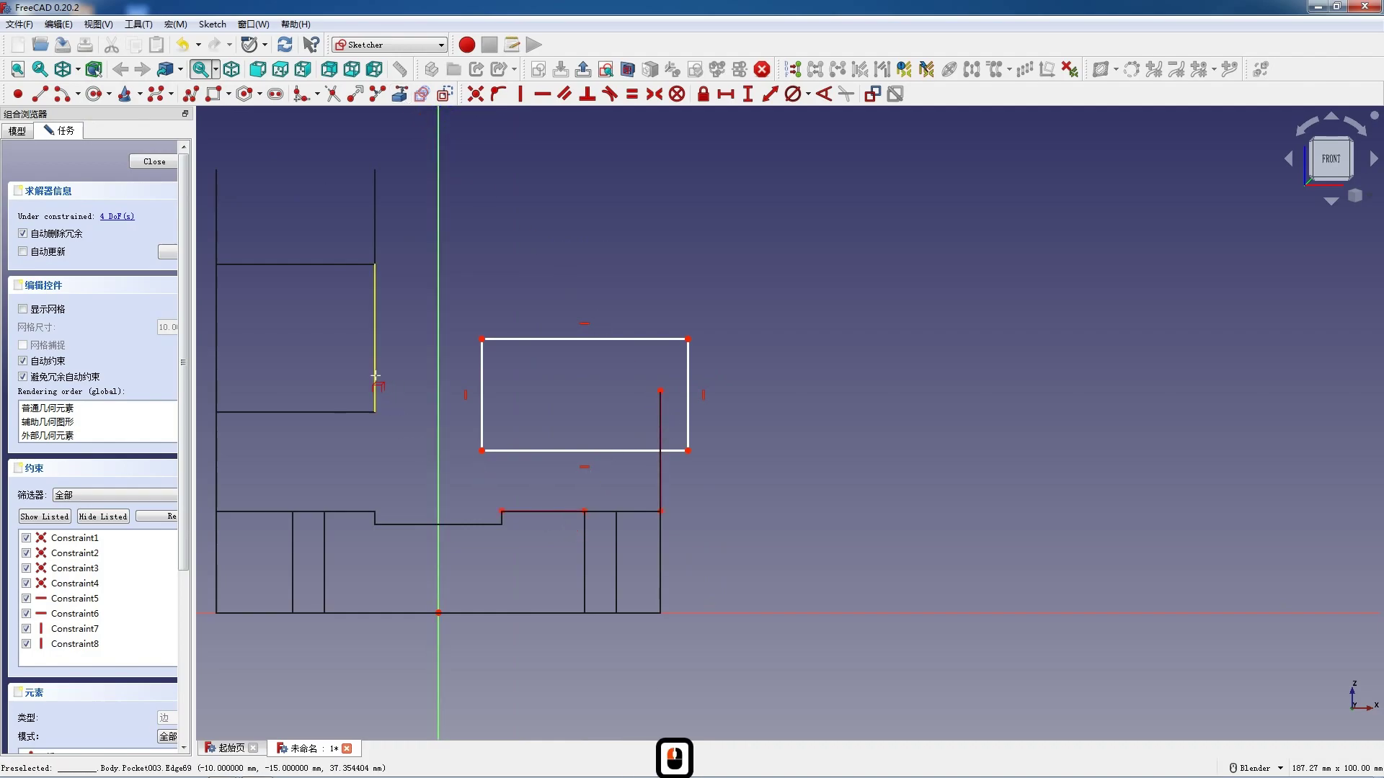
key("Escape")
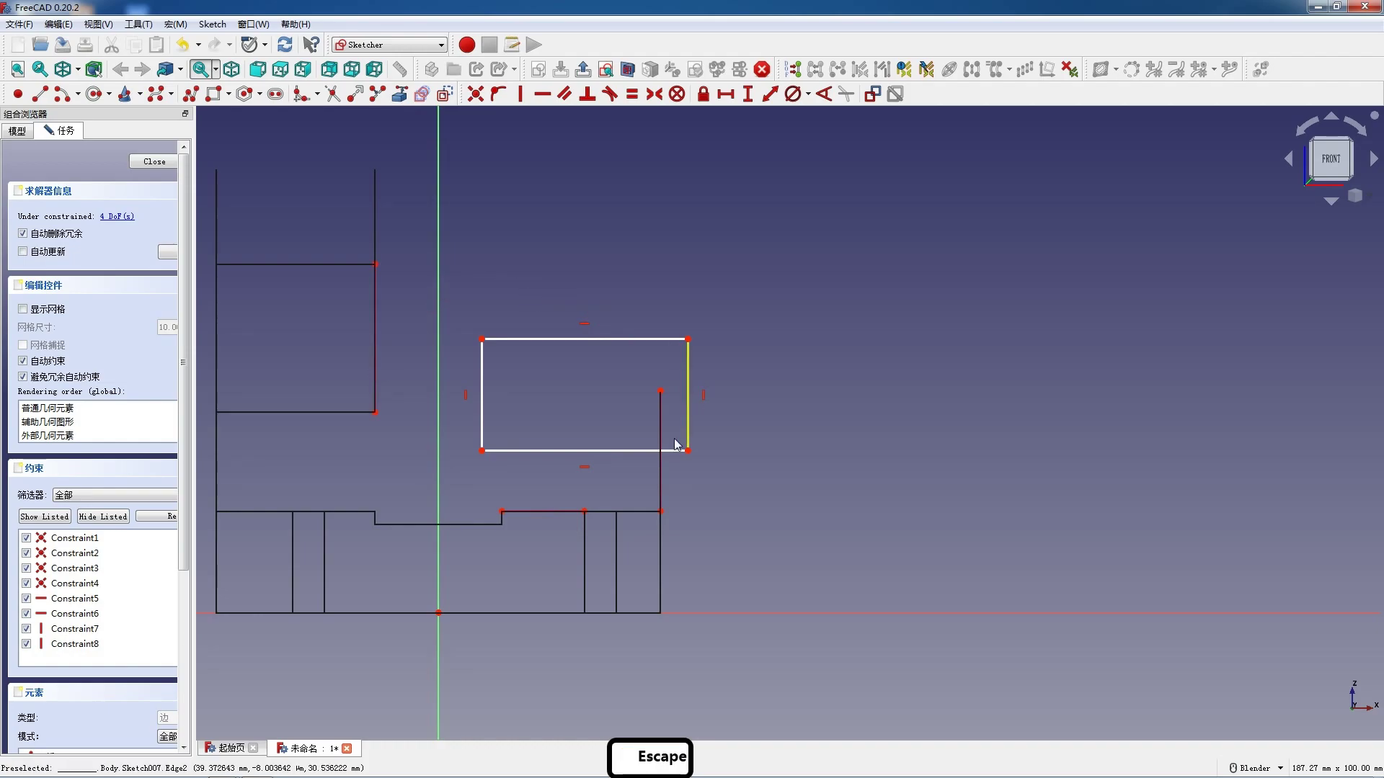
- Set the rectangle's horizontal length to 30 mm and constrain its outer lower corner onto the body's end edge
left_click(629, 451)
key("l")
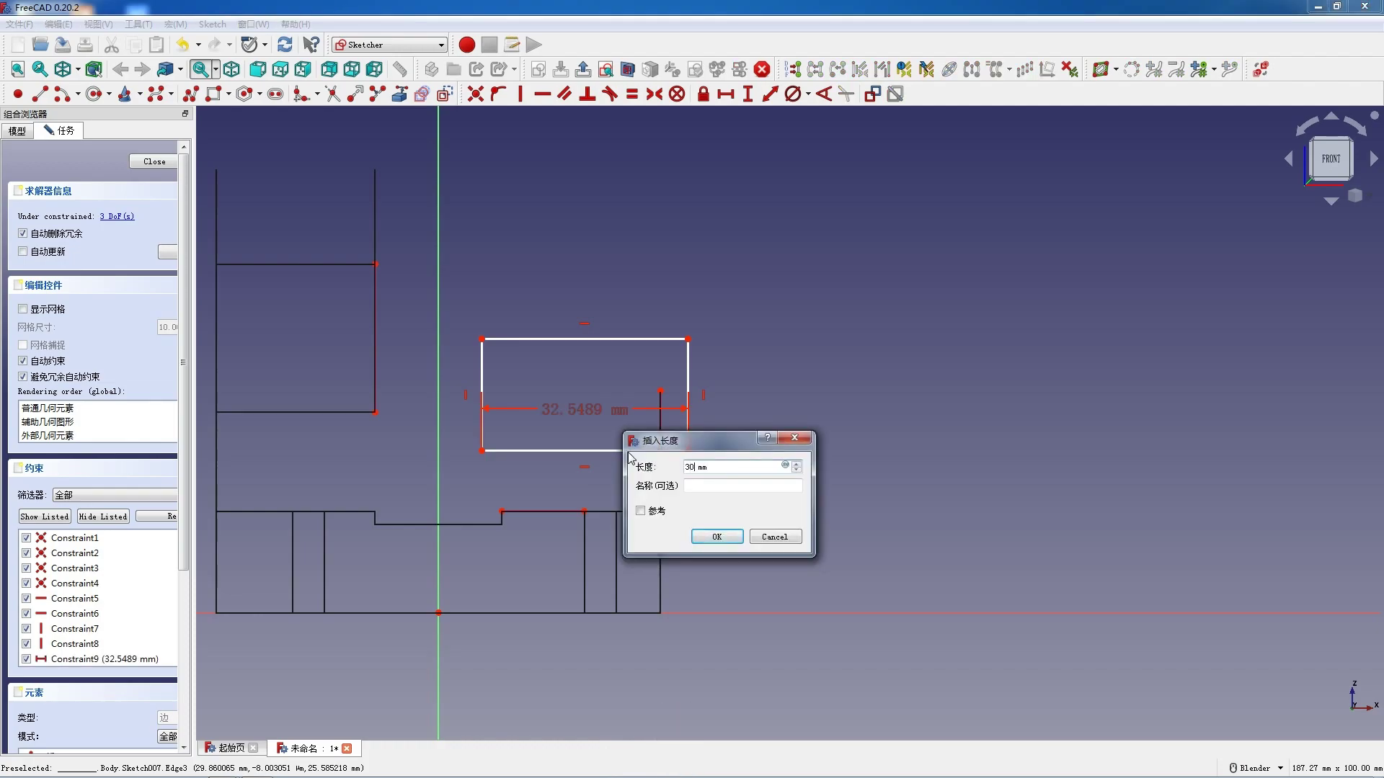
key("Return")
scroll(627, 452, "up", 1)
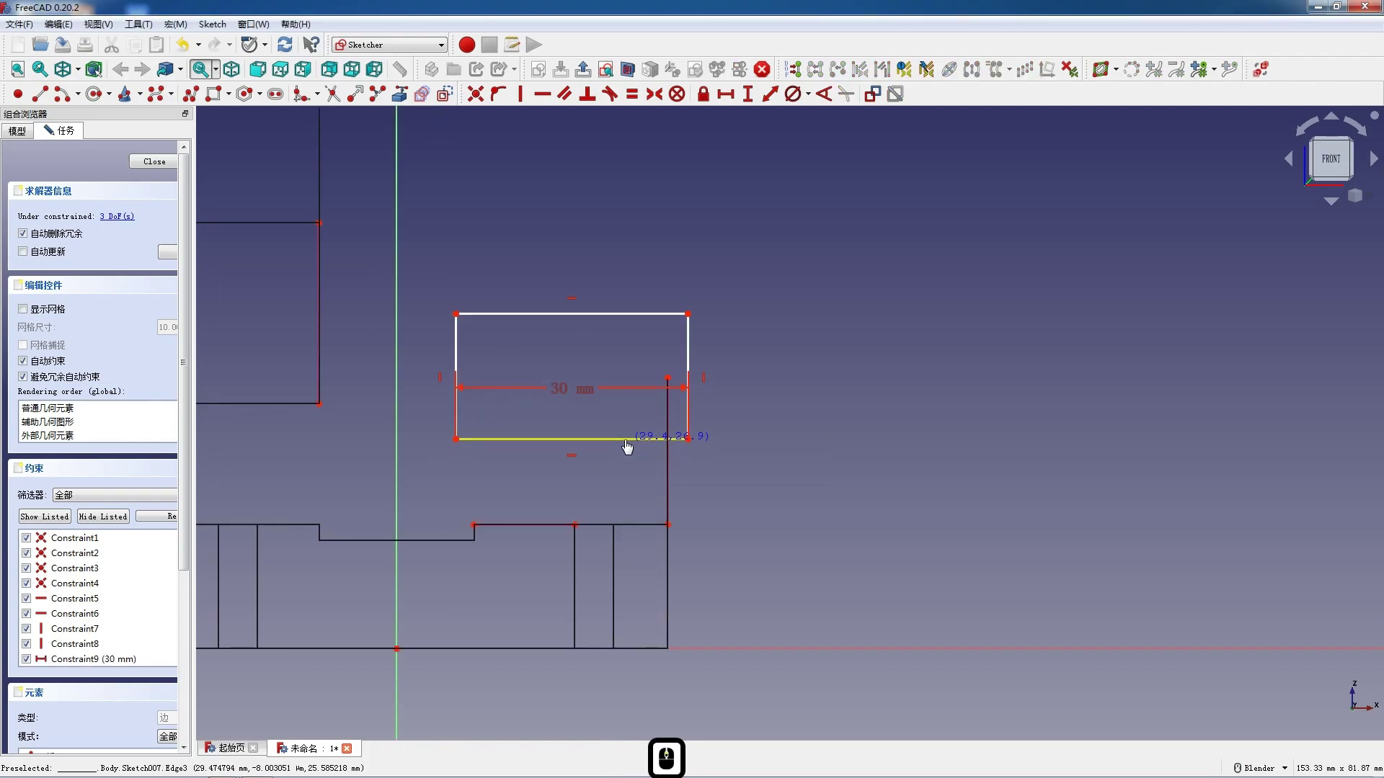
double_click(689, 439)
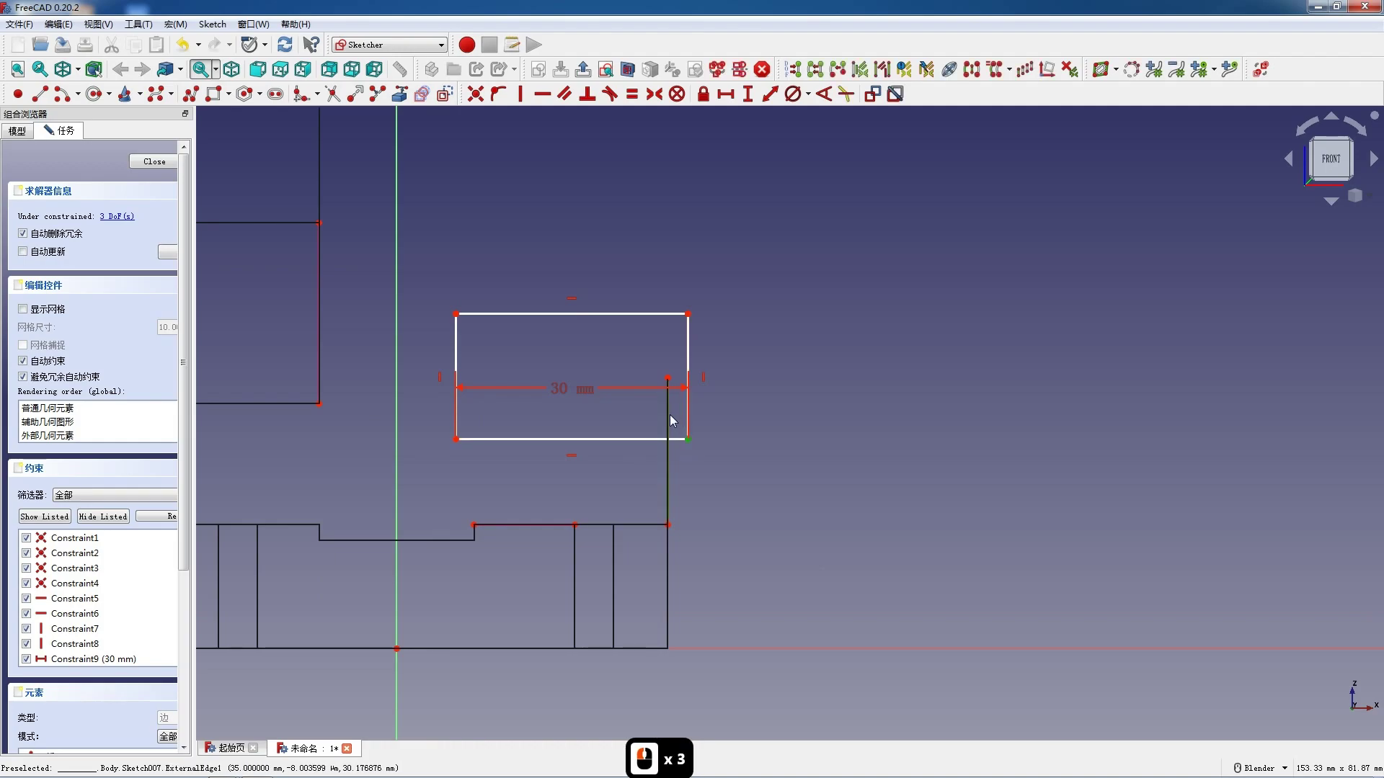
left_click(668, 413)
key("F12")
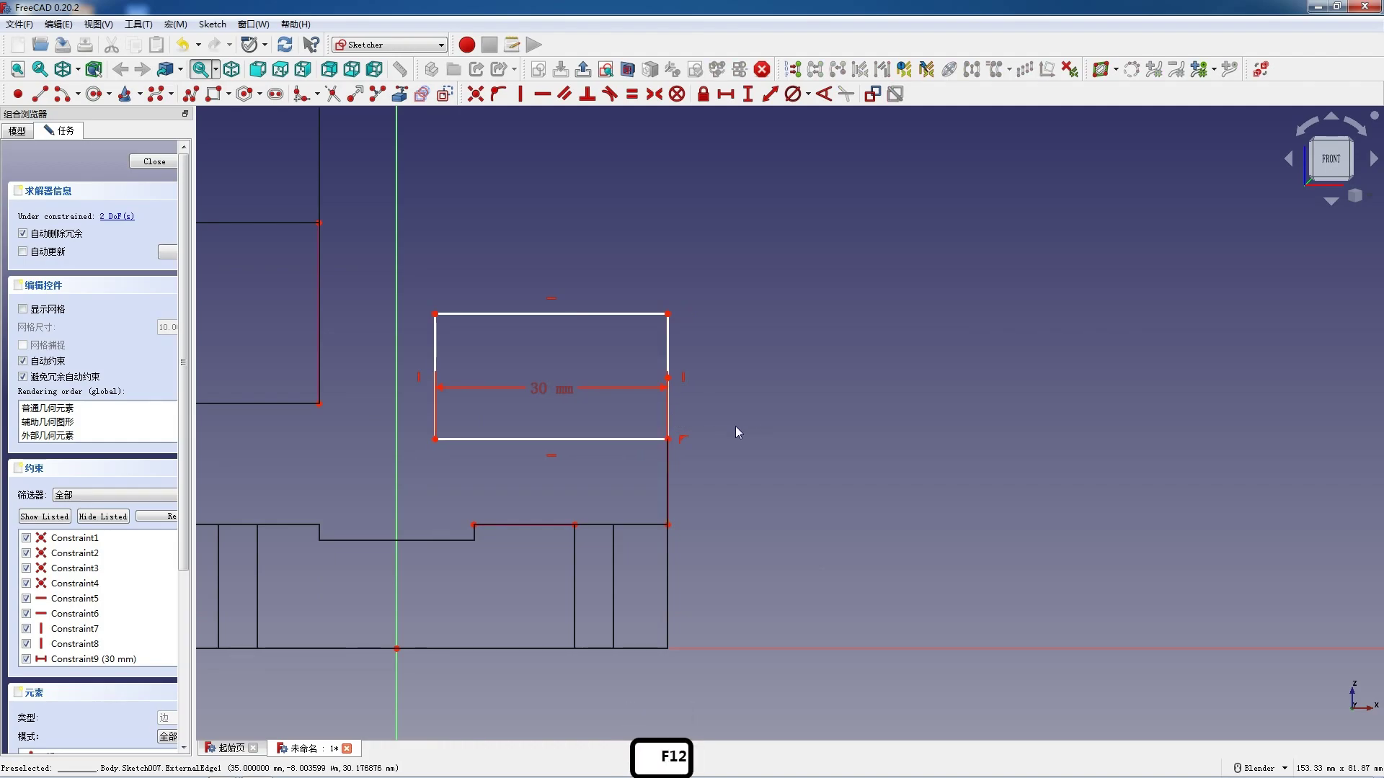
- Dimension the rectangle's lower corner 27 mm above the origin and stretch the rectangle's top edge upward past the arched body
left_click(667, 440)
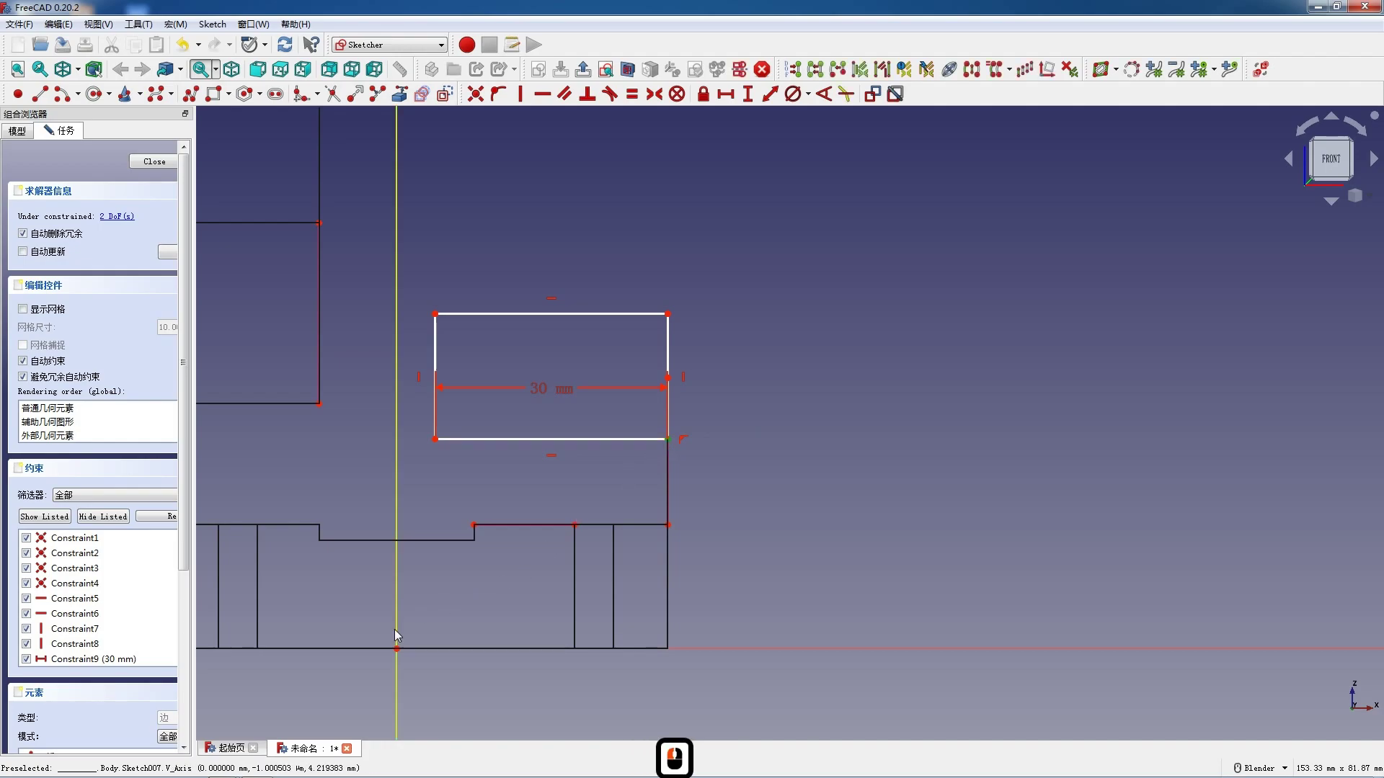
key("i")
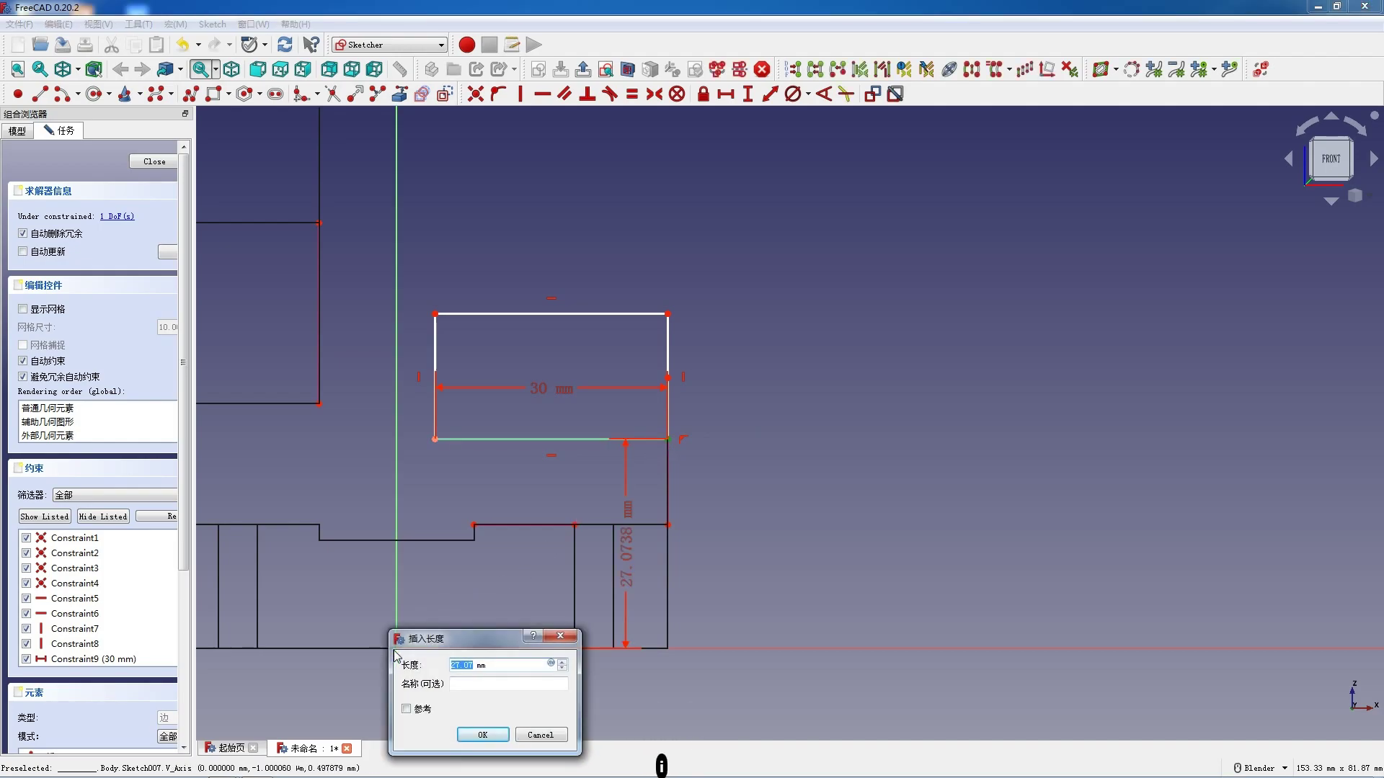
key("Return")
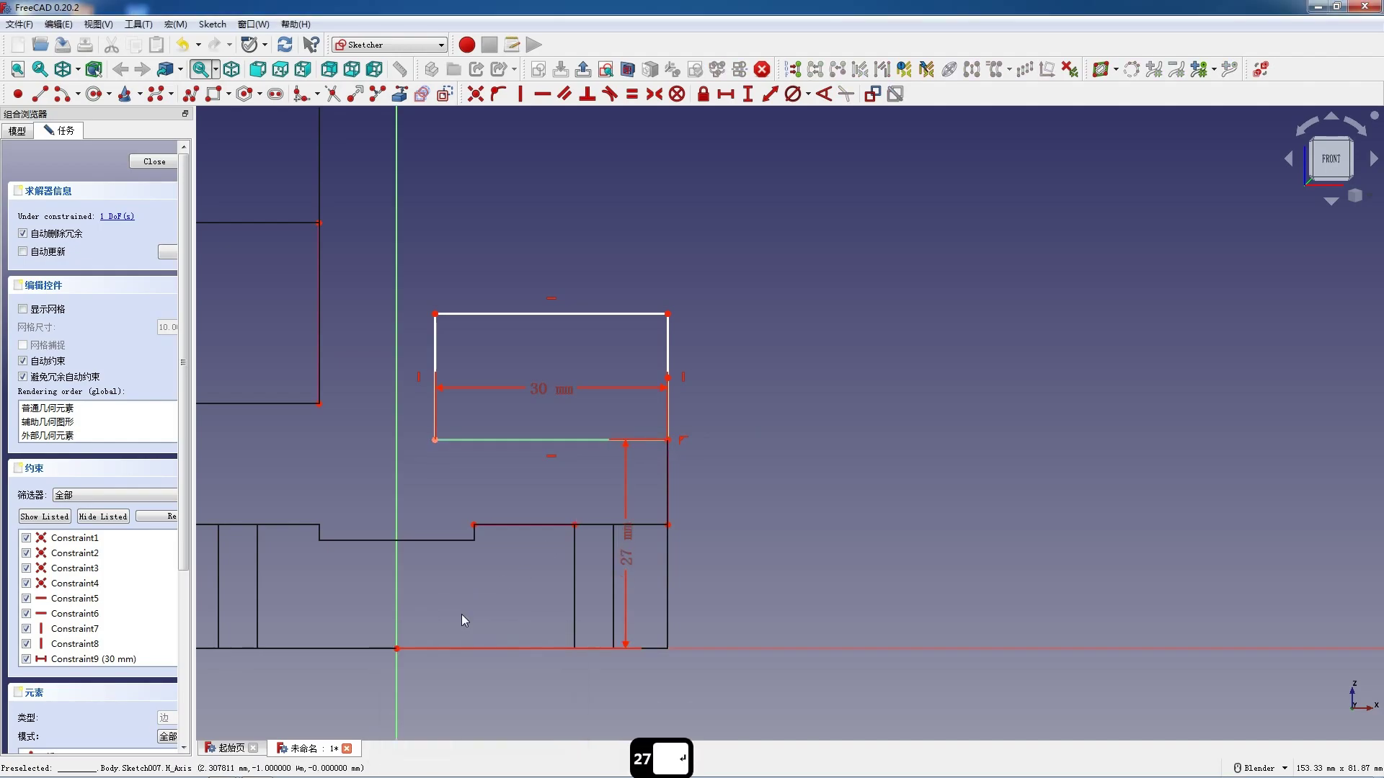
left_click_drag(436, 356, 472, 302)
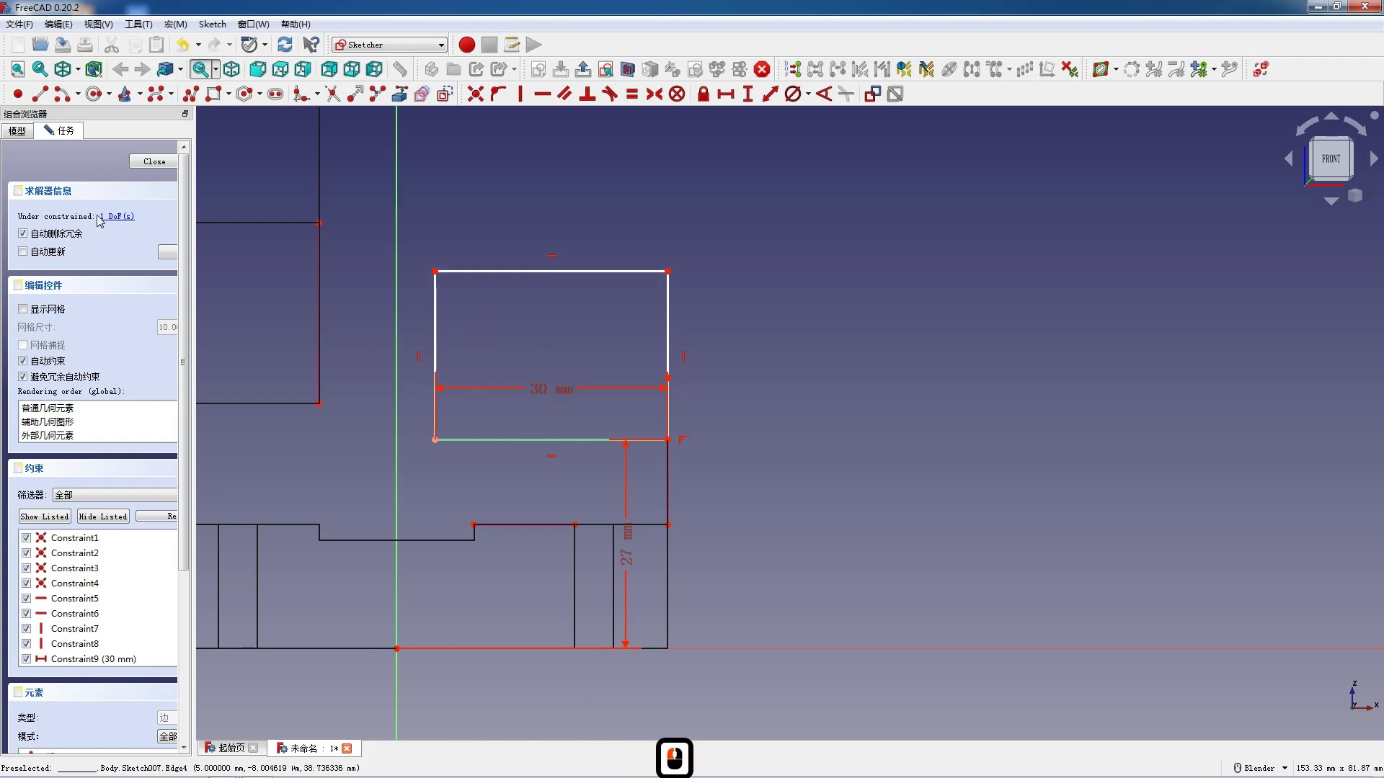
- Close the rectangle sketch and change the display from wireframe back to shaded
left_click(152, 161)
left_click(78, 69)
left_click(97, 99)
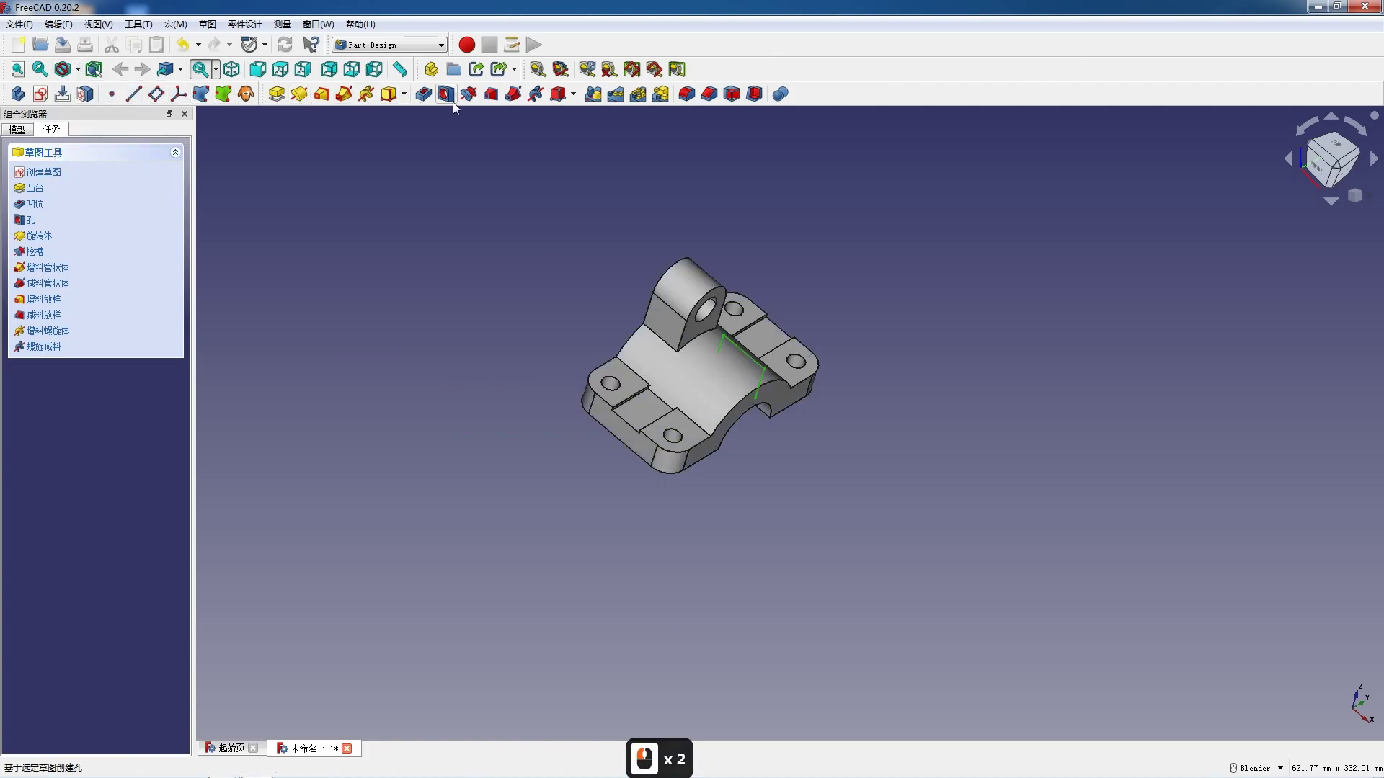
- Cut the rectangle out of the arched body as a through-all pocket, symmetric to the sketch plane
left_click(428, 95)
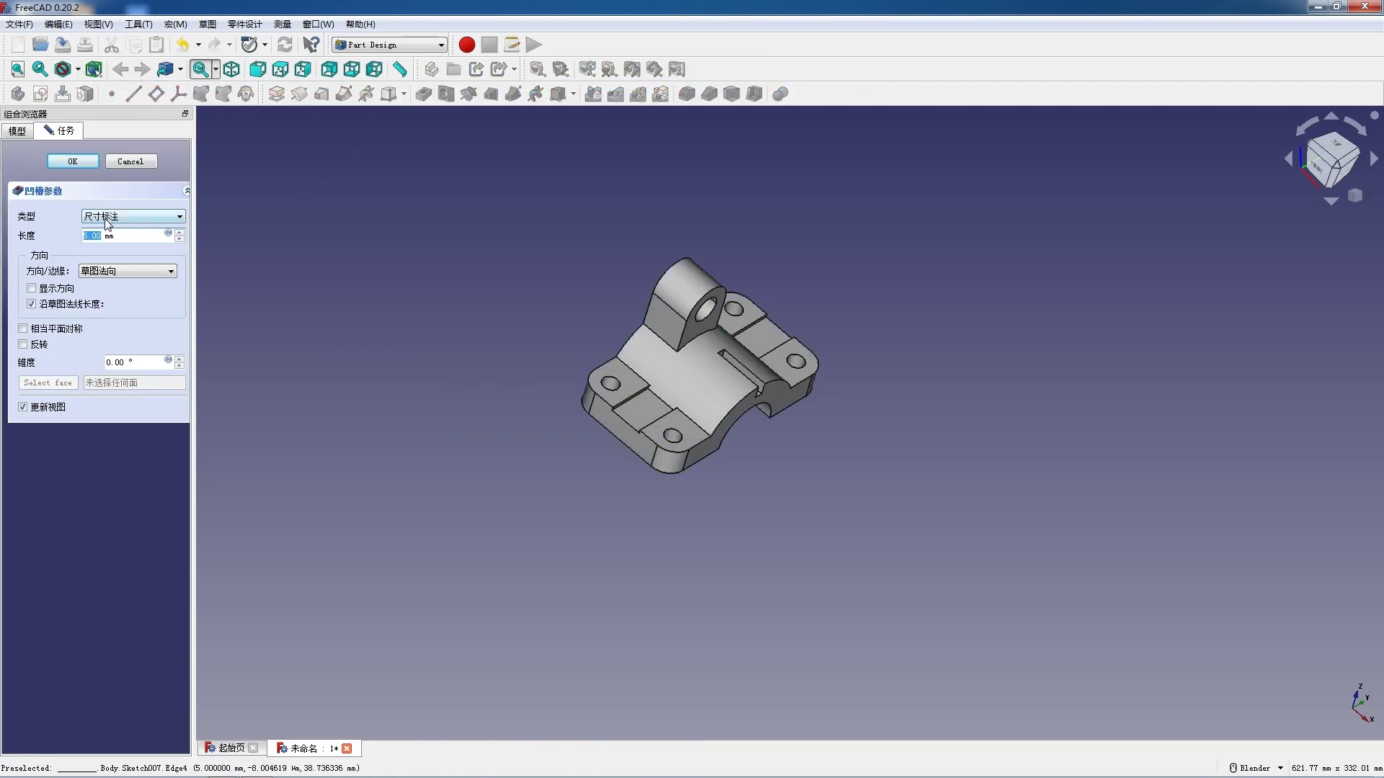
left_click(107, 219)
left_click(108, 236)
left_click(34, 313)
left_click(79, 164)
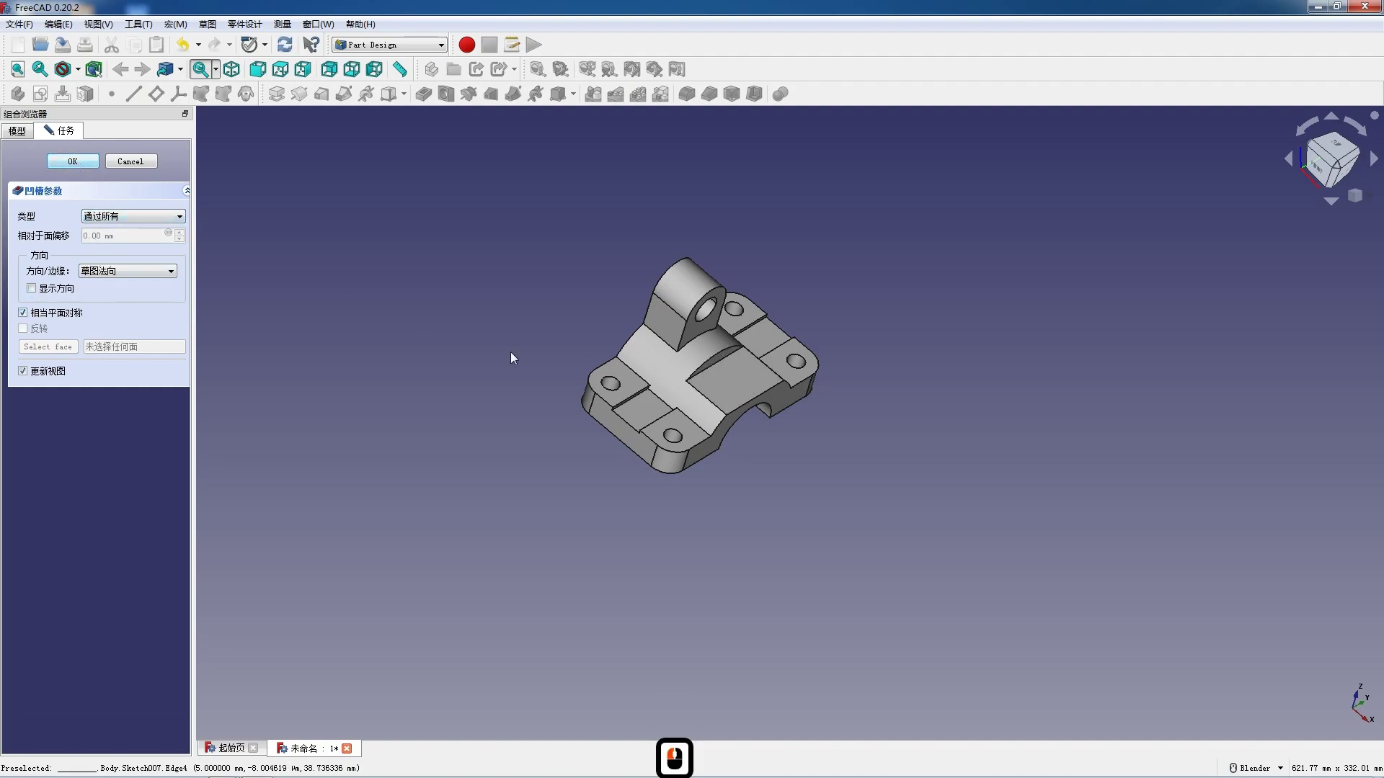
- Start a new sketch on the flat face cut into the top of the arched body
scroll(858, 396, "up", 4)
left_click(597, 383)
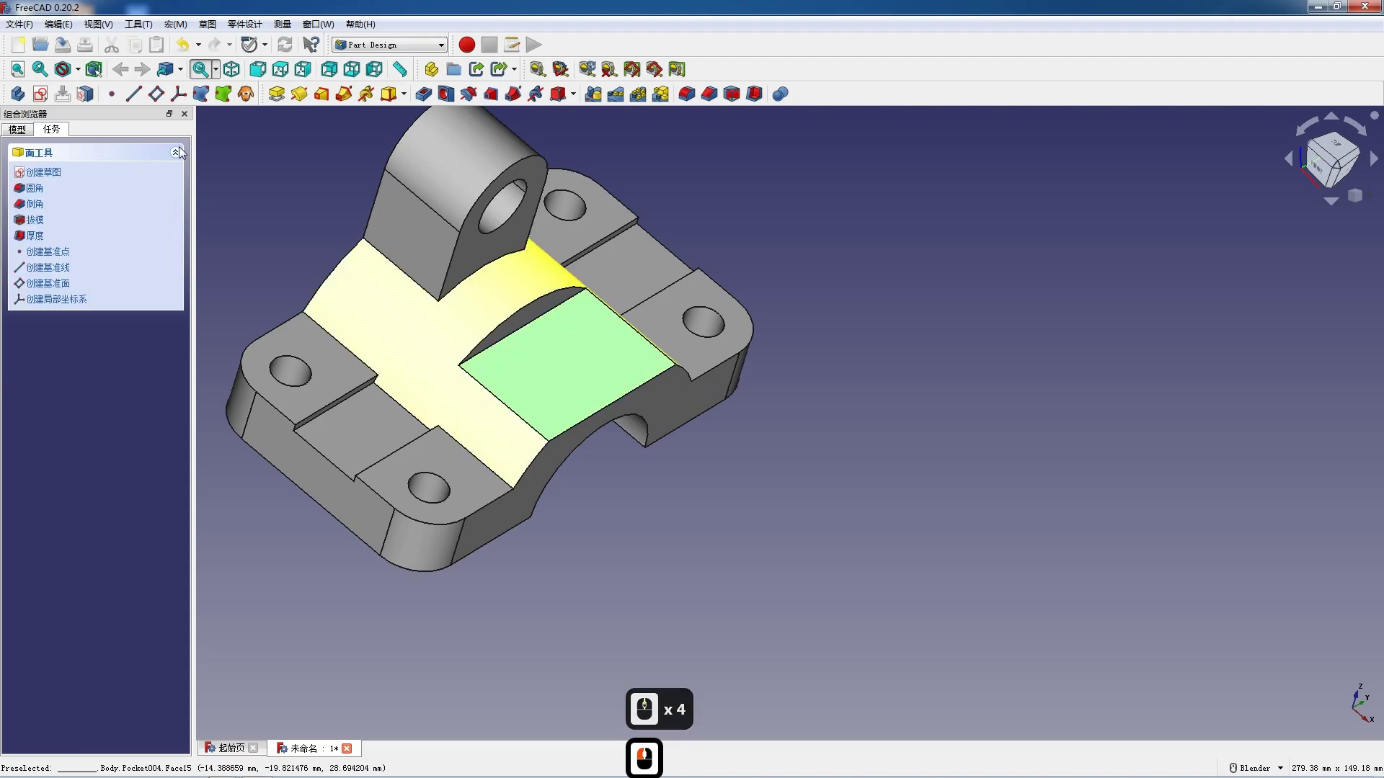
left_click(39, 93)
scroll(508, 389, "up", 5)
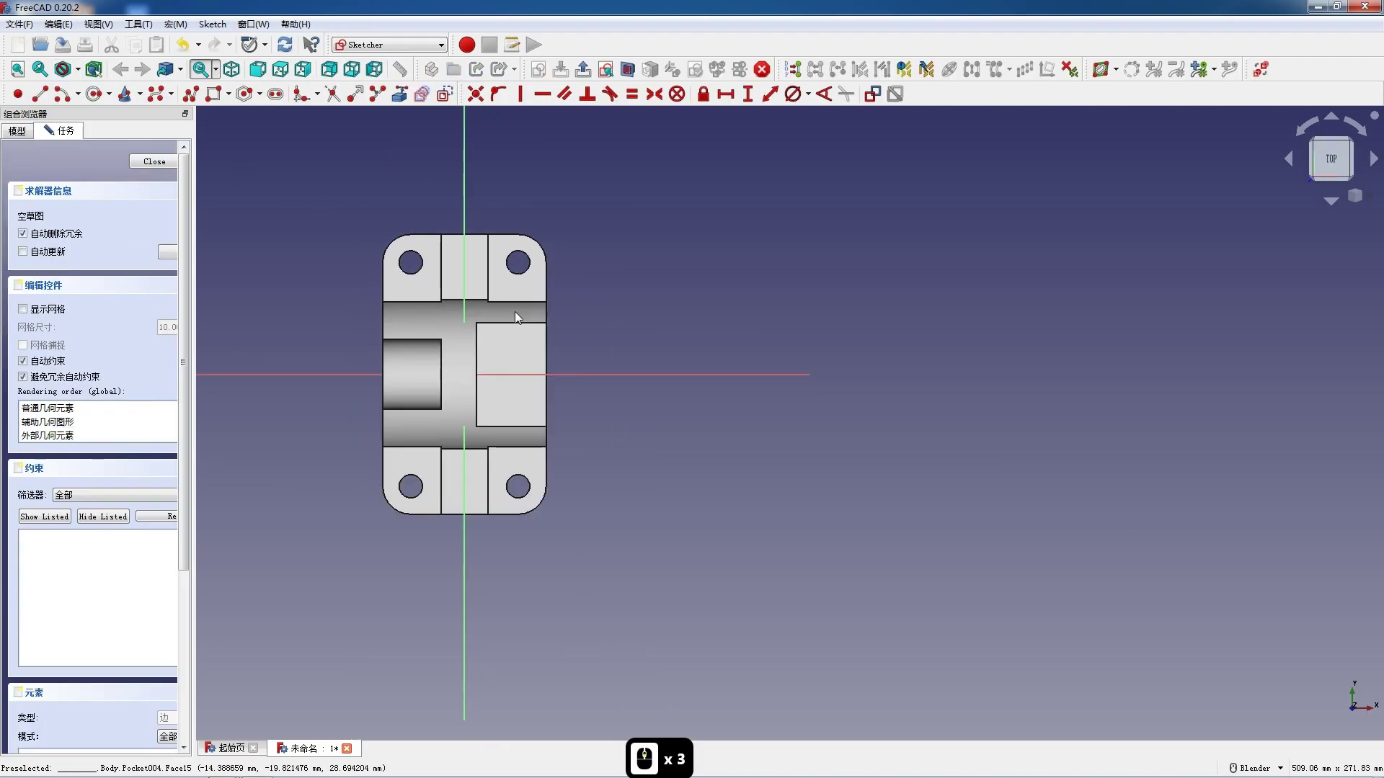
scroll(534, 413, "up", 1)
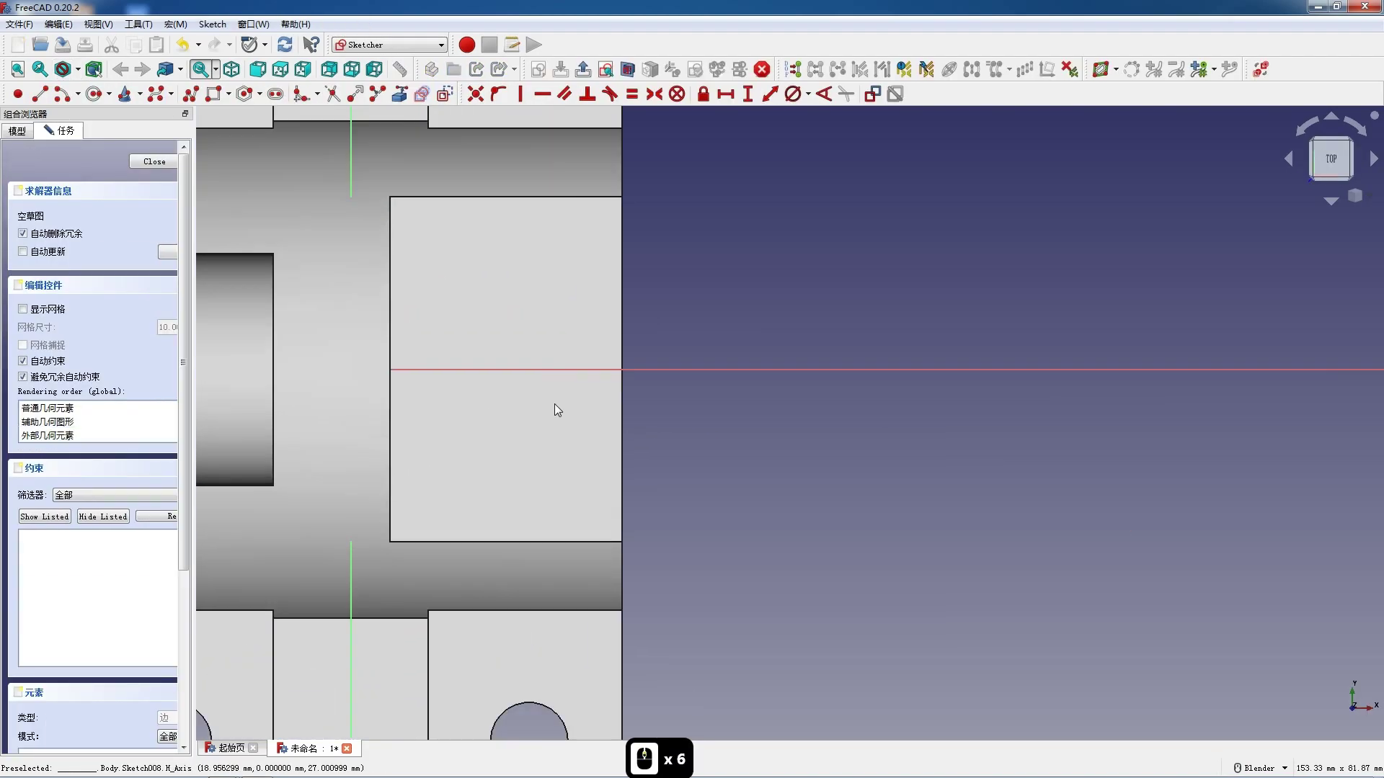
- Draw a rectangle across the flat face's outer edge and make it symmetric about the horizontal axis
left_click(213, 94)
left_click(506, 314)
left_click(644, 421)
key("Escape")
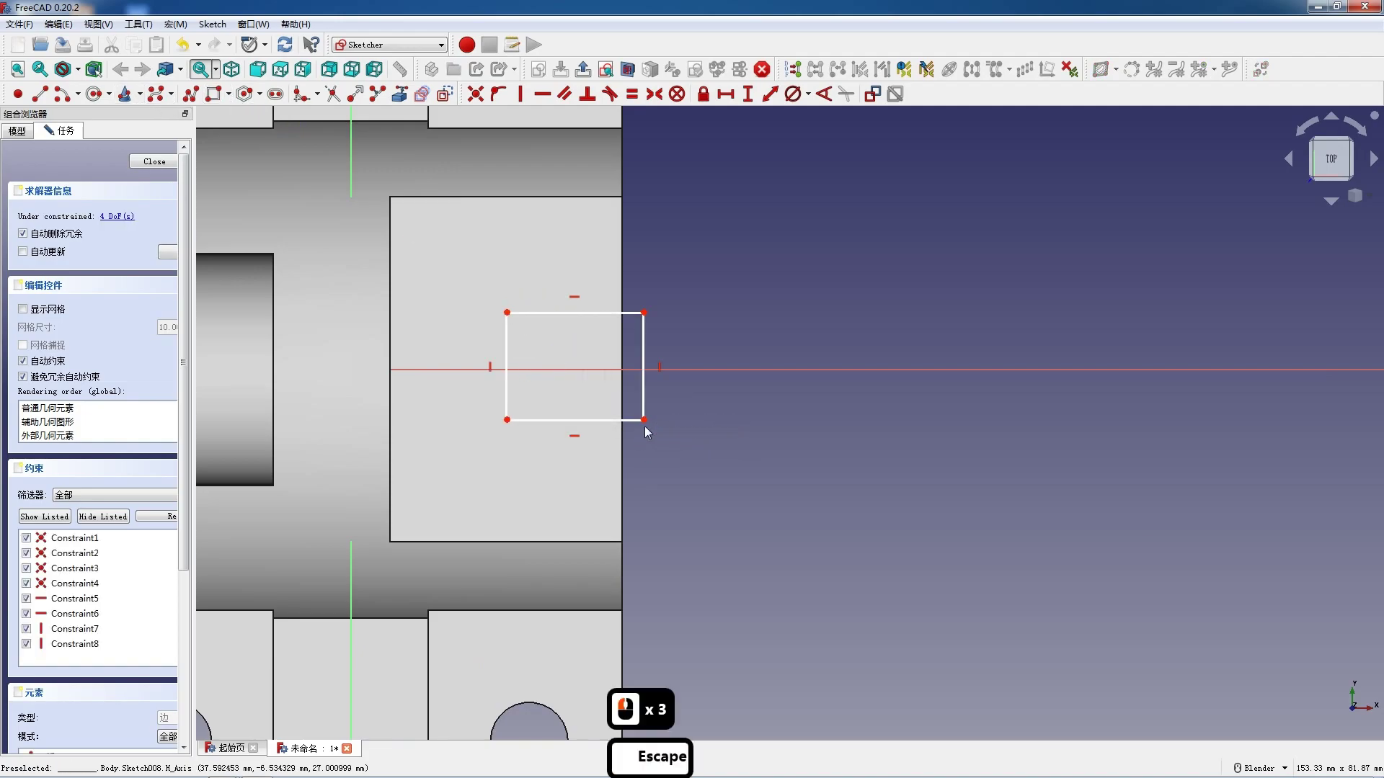
left_click(632, 370)
key("s")
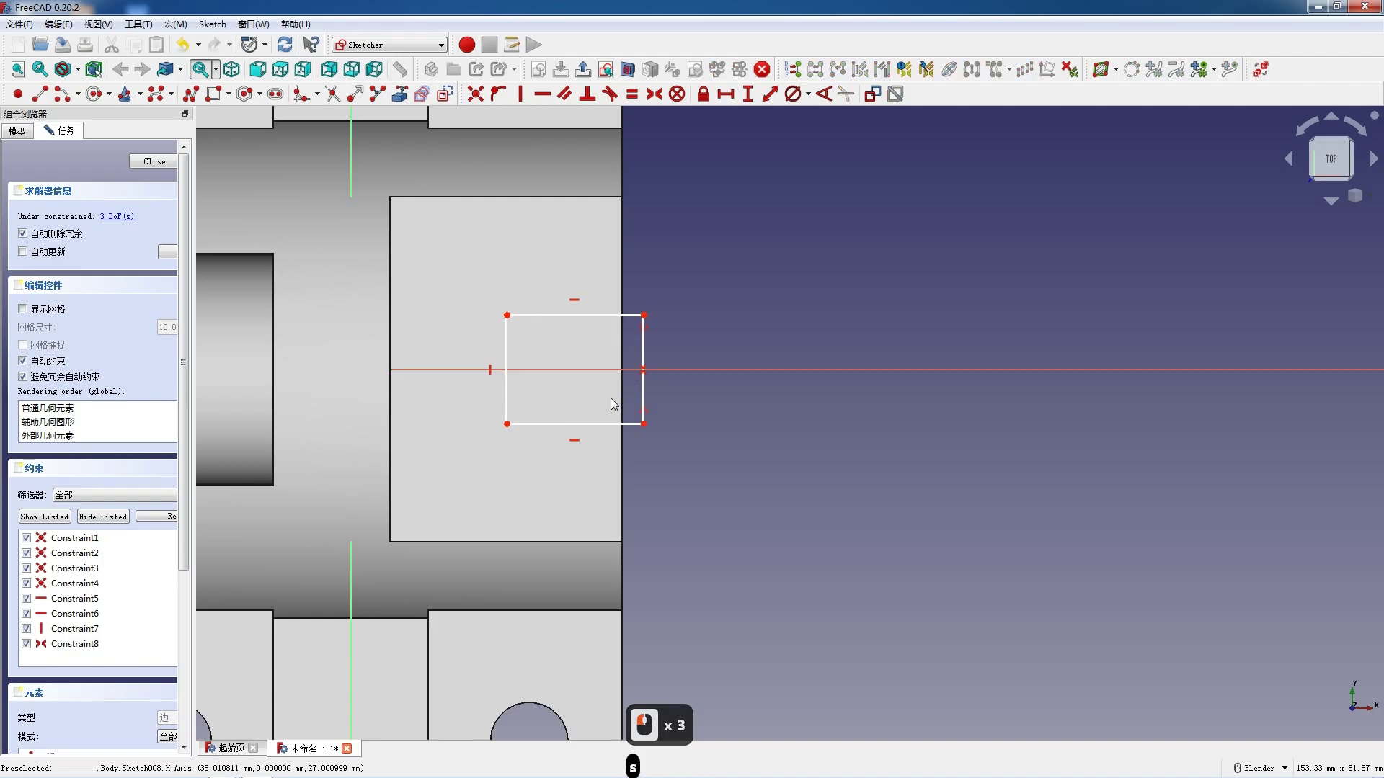
- Set the rectangle's horizontal length to 15 mm and its vertical height to 16 mm
left_click(567, 425)
type("l1")
key("Return")
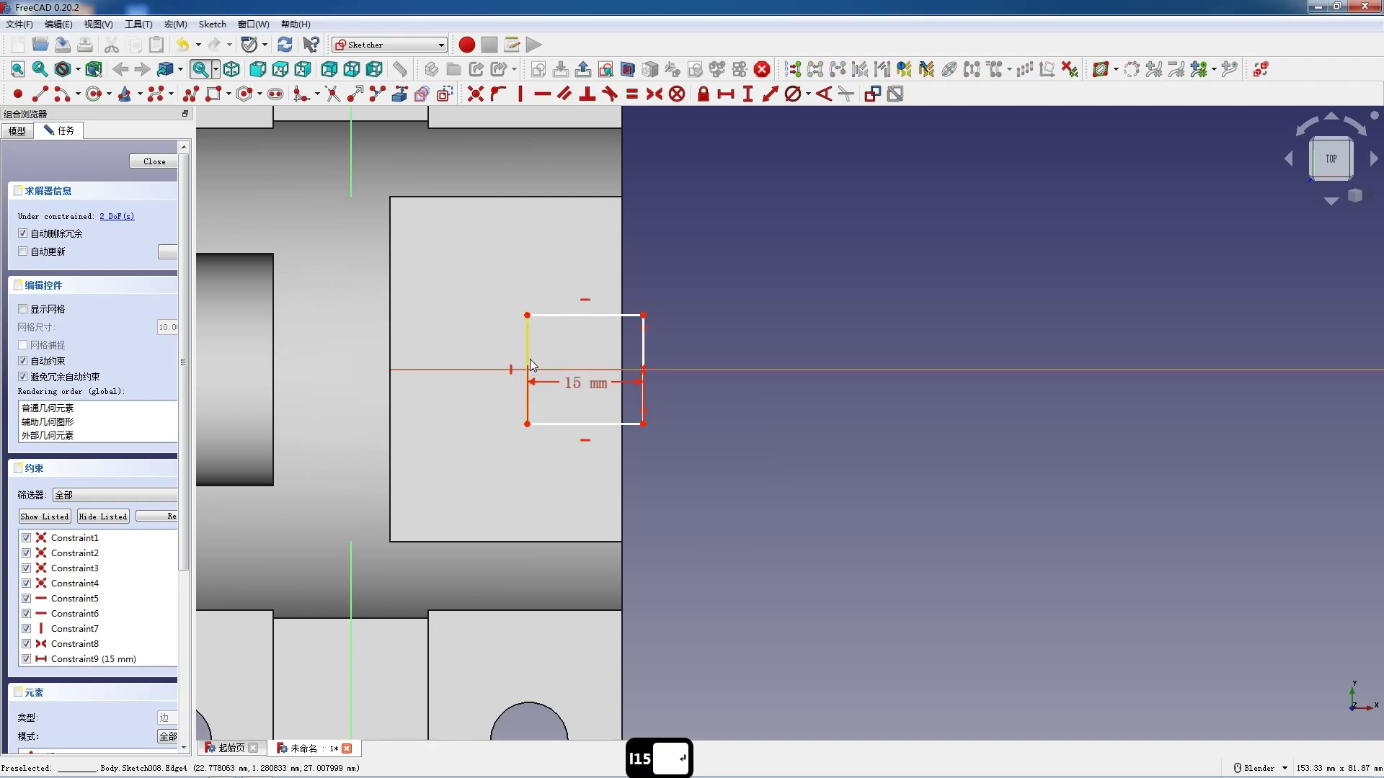
left_click(532, 365)
key("i")
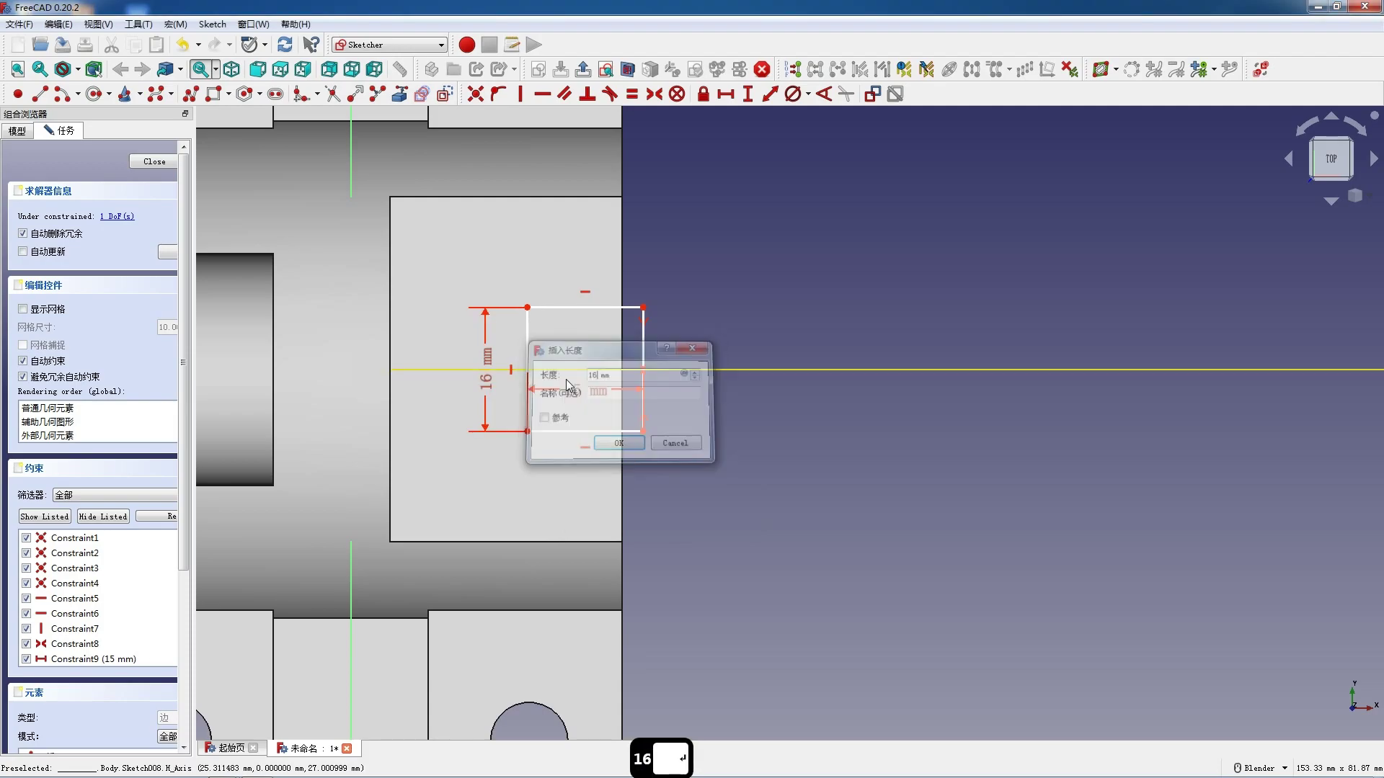
key("Return")
- Link the flat face's outer edge as external geometry and constrain the rectangle's outer corner onto it
scroll(594, 396, "up", 2)
left_click(399, 94)
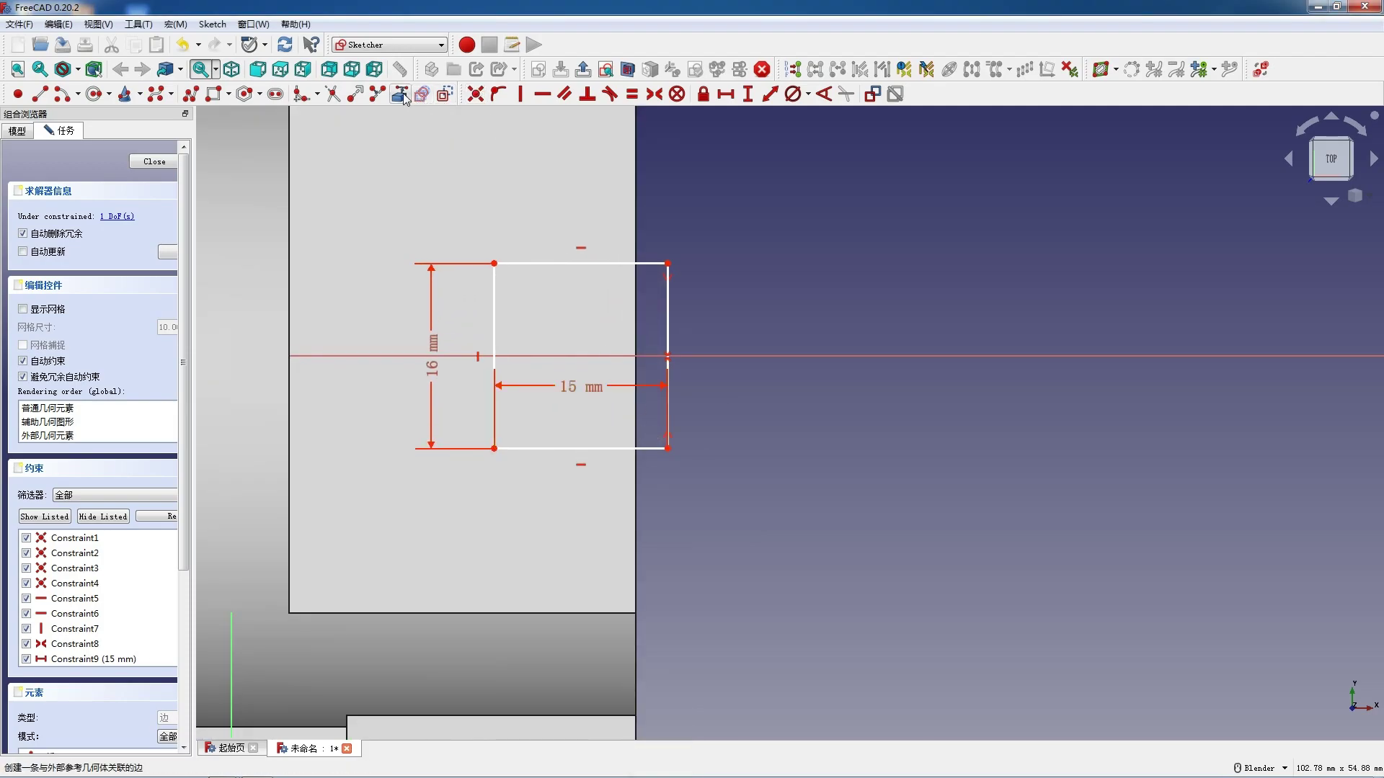
key("Escape")
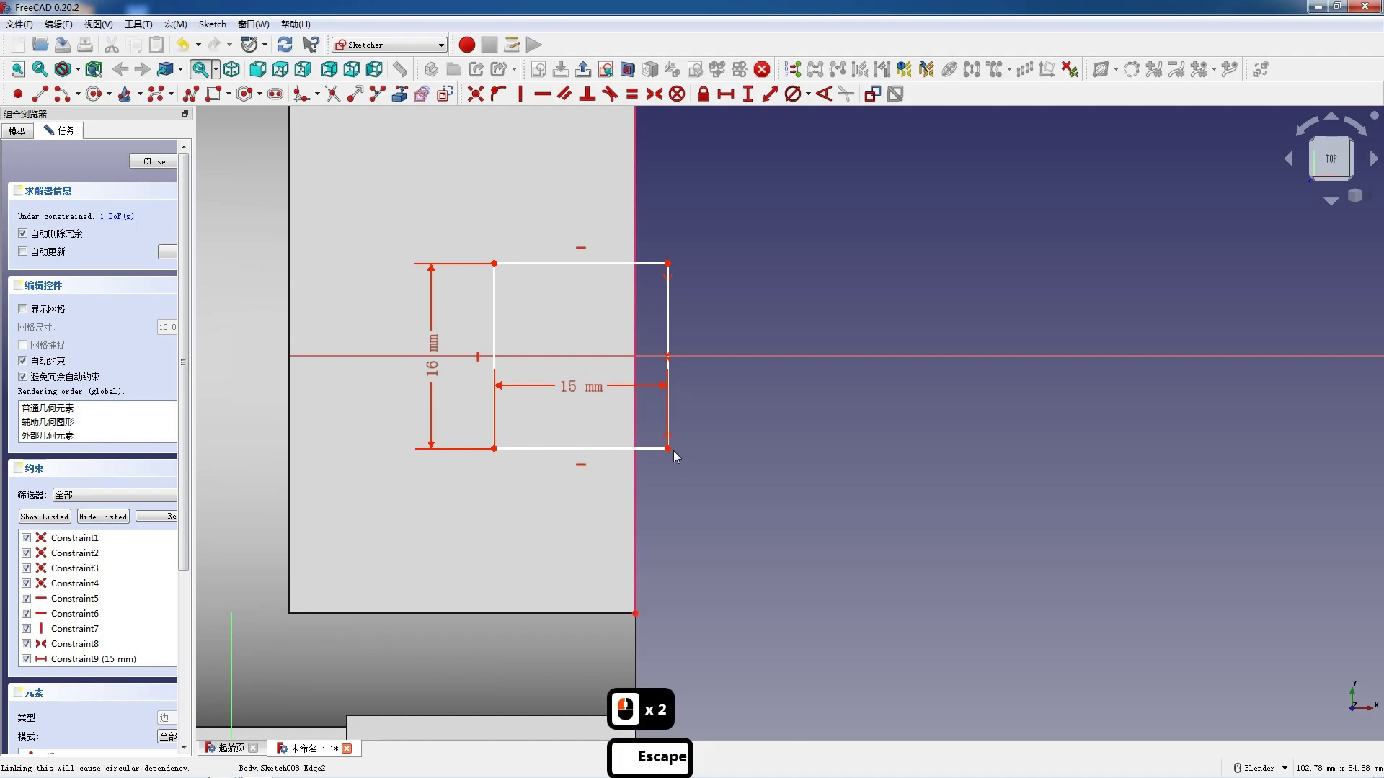
left_click(667, 448)
left_click(636, 442)
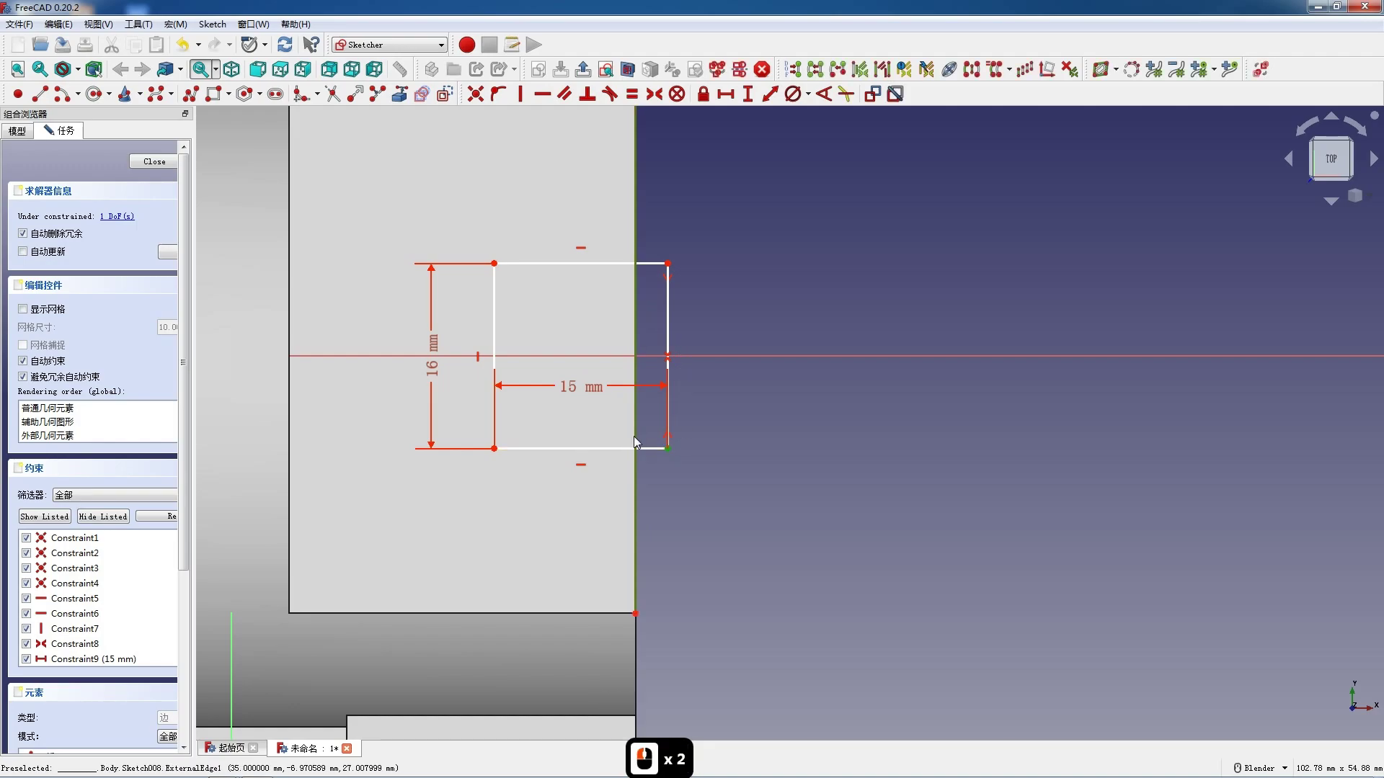
key("o")
- Close the sketch and cut the 15 by 16 mm rectangle through the body as a through-all pocket
left_click(155, 161)
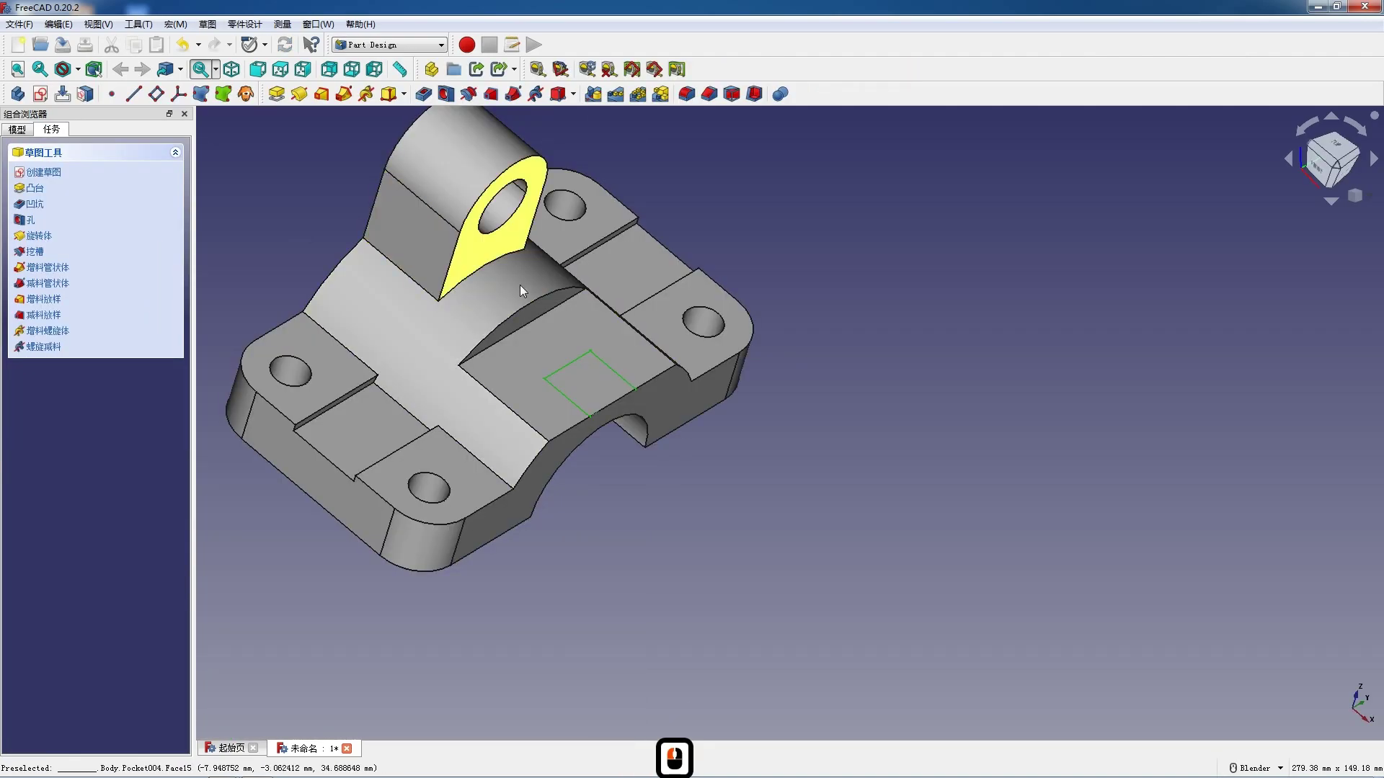
left_click(418, 101)
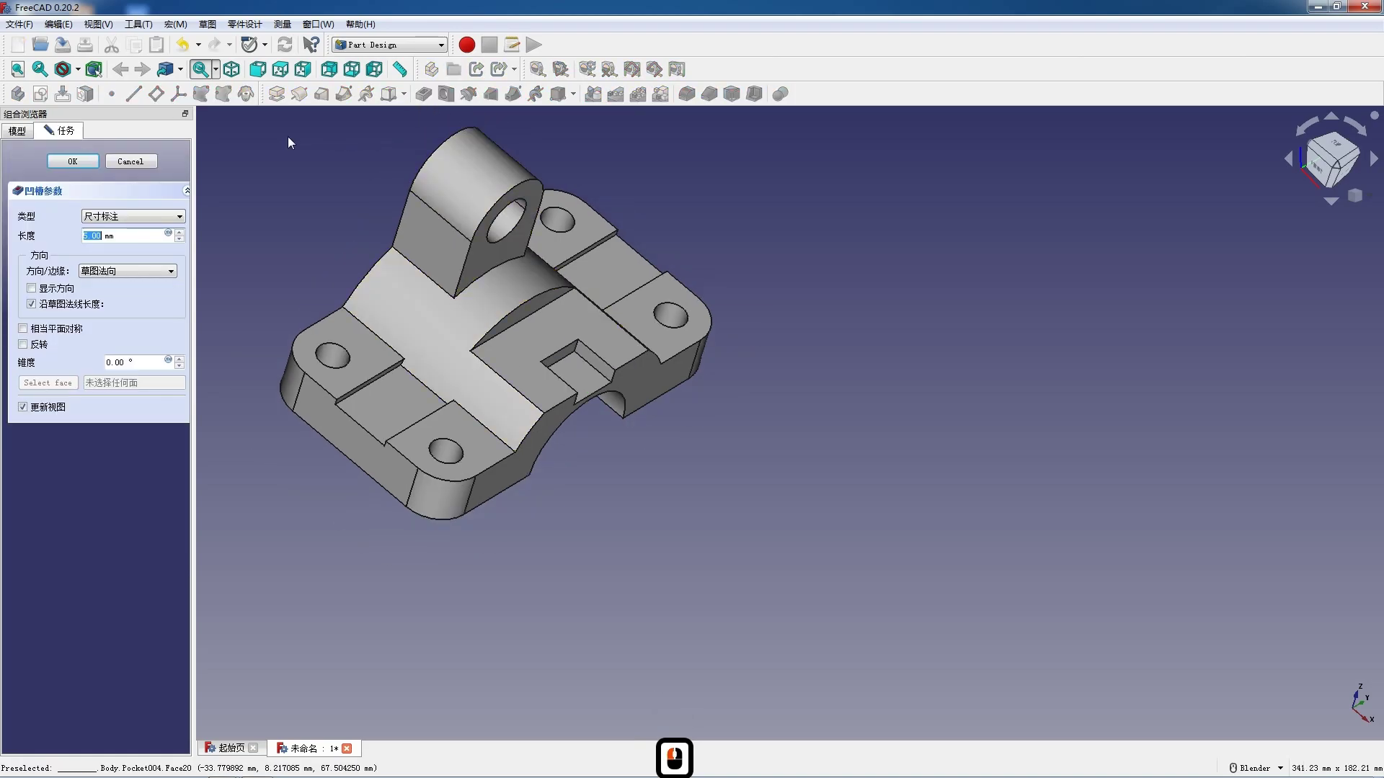
left_click(132, 217)
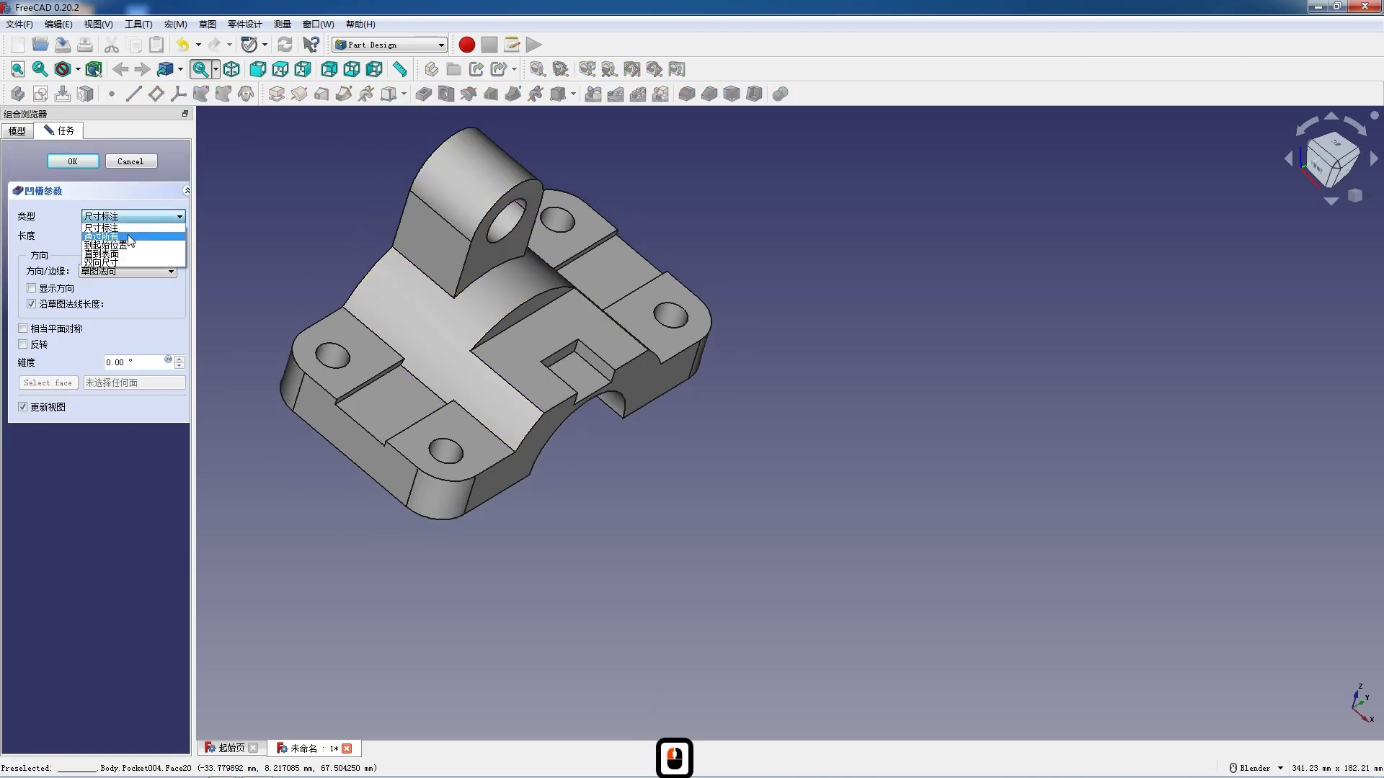
left_click(115, 236)
left_click(171, 207)
left_click(72, 161)
- Orient the finished model to the front view and switch to the TechDraw workbench
scroll(682, 312, "down", 2)
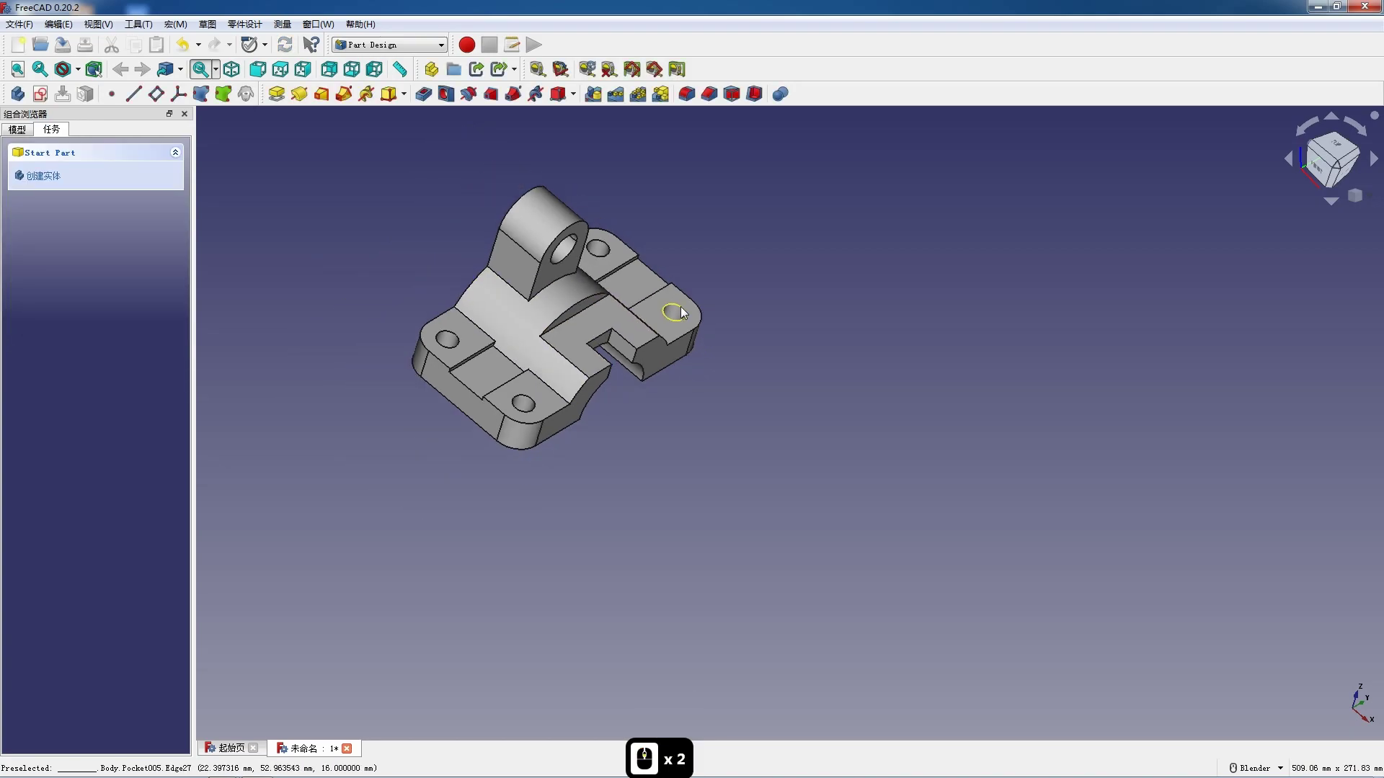
scroll(660, 349, "up", 1)
key("shift")
key("F12")
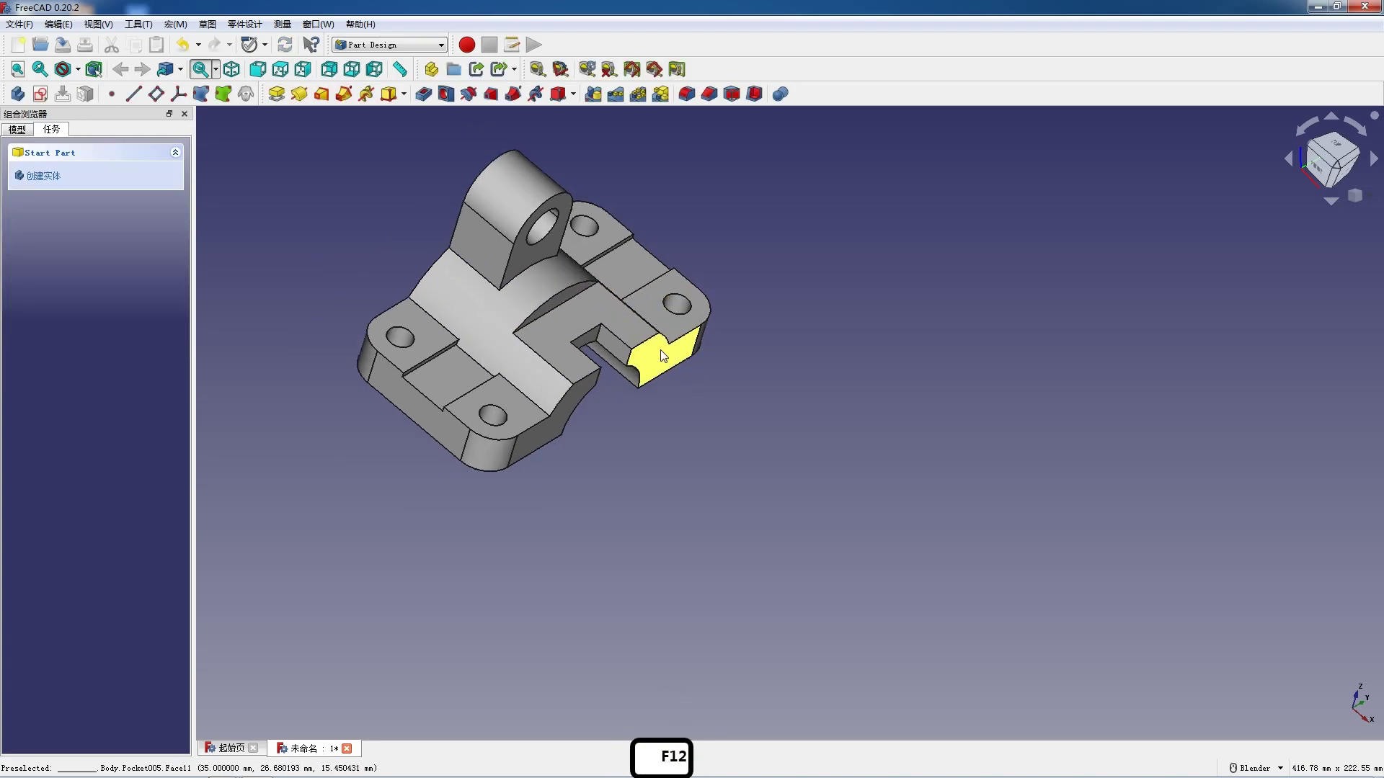
left_click(258, 70)
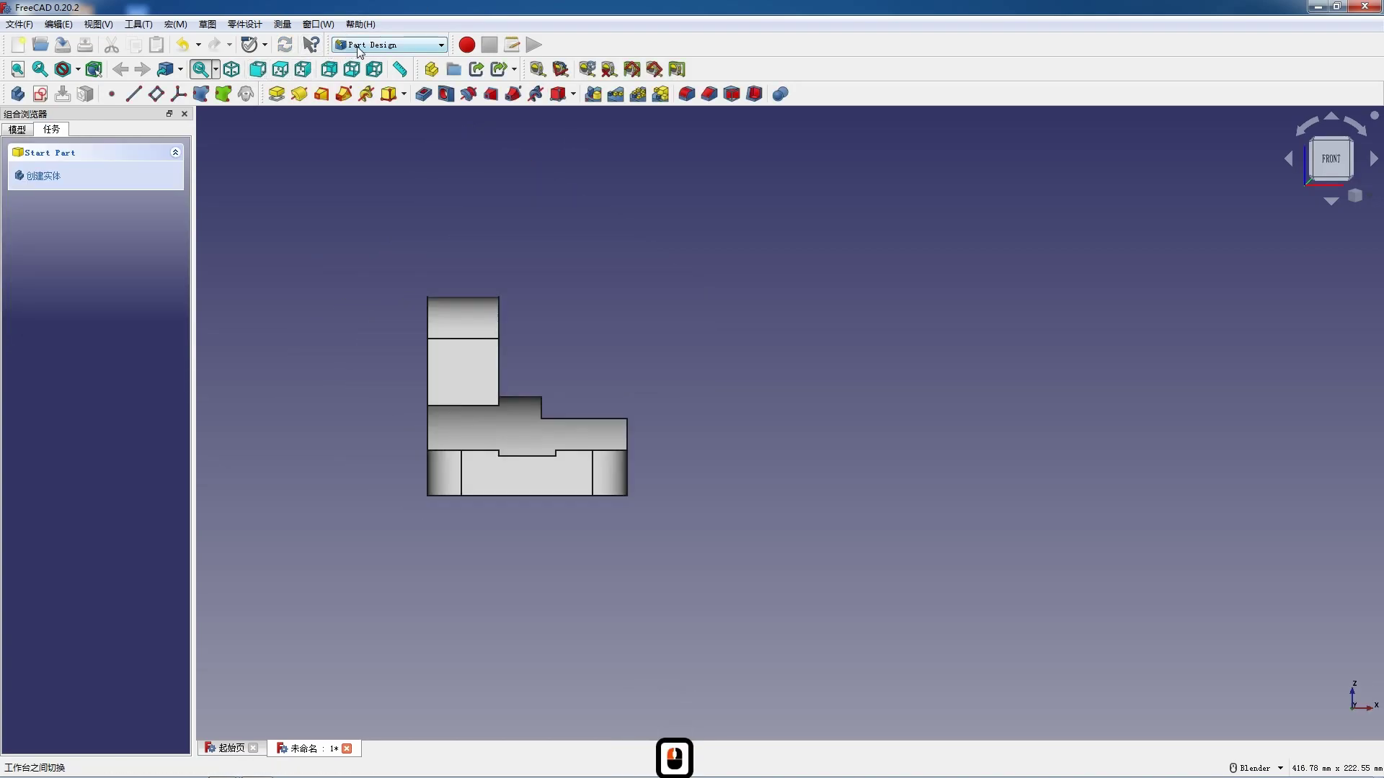
left_click(382, 45)
left_click(374, 291)
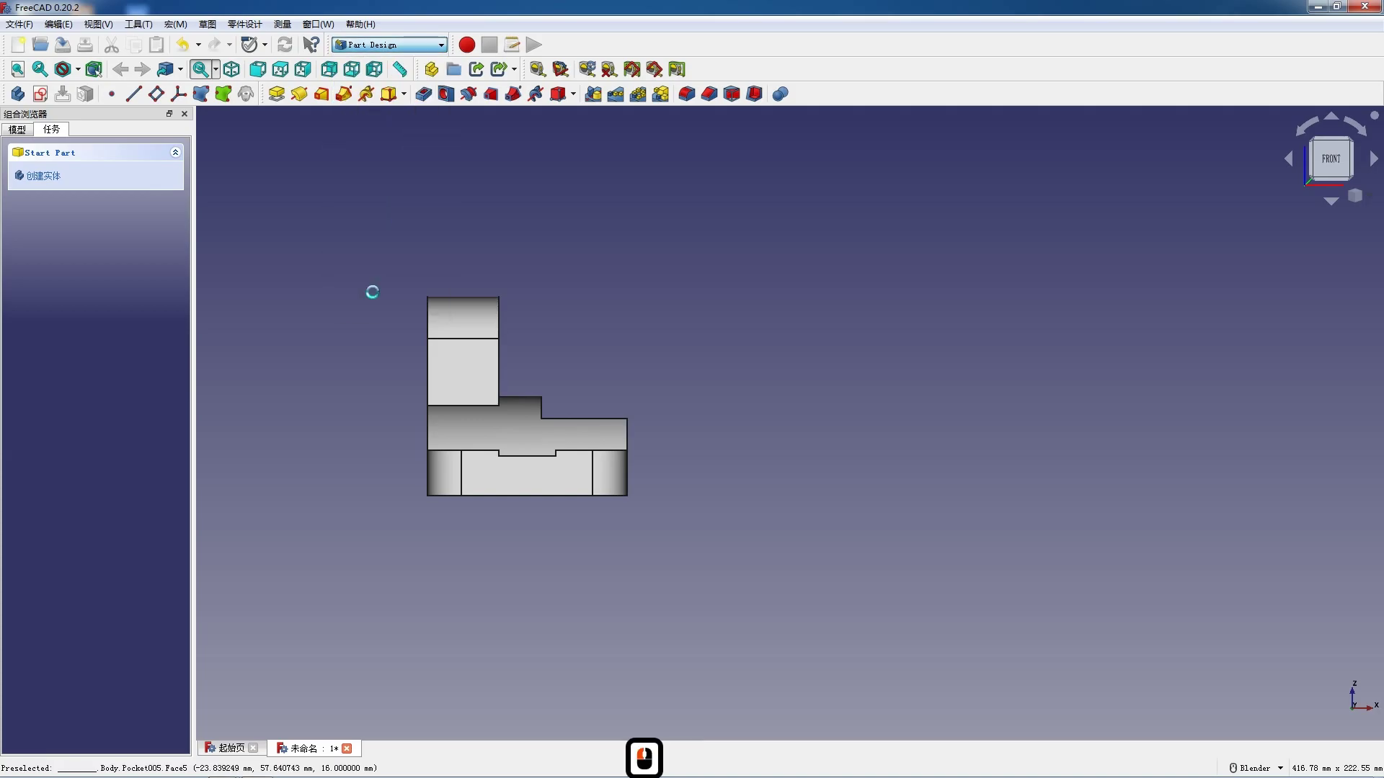
- Insert a drawing page using a template from the landscape folder 大师之路Master's Path_图框_横版
left_click(810, 70)
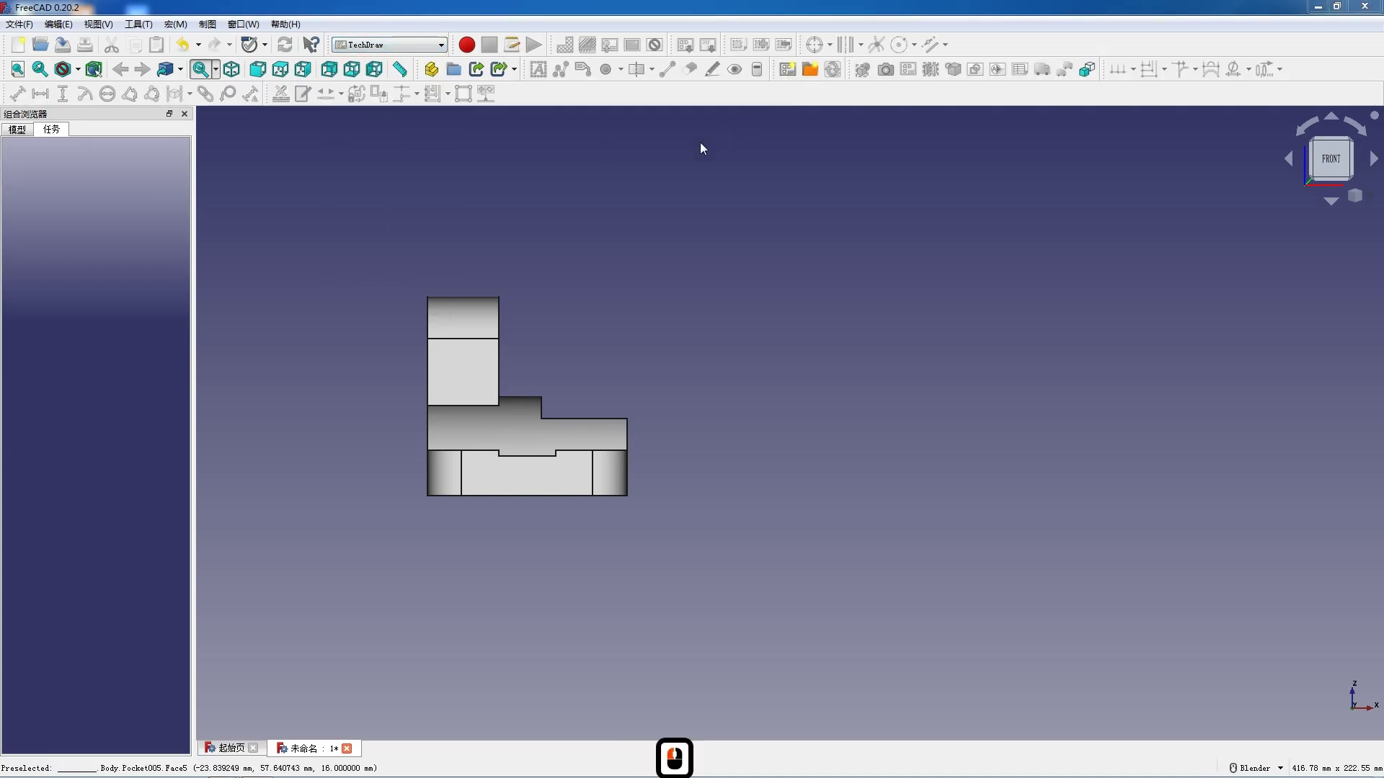
double_click(417, 249)
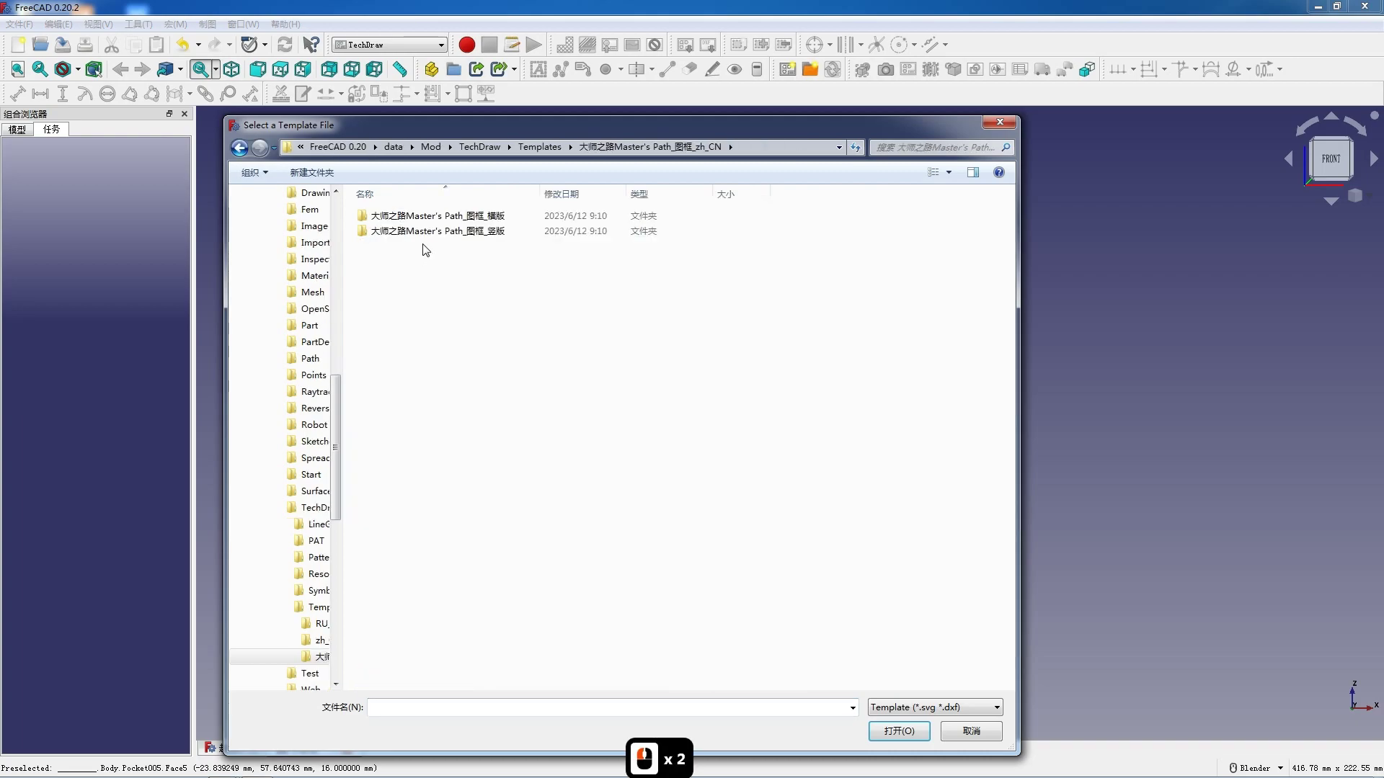
double_click(422, 216)
double_click(423, 261)
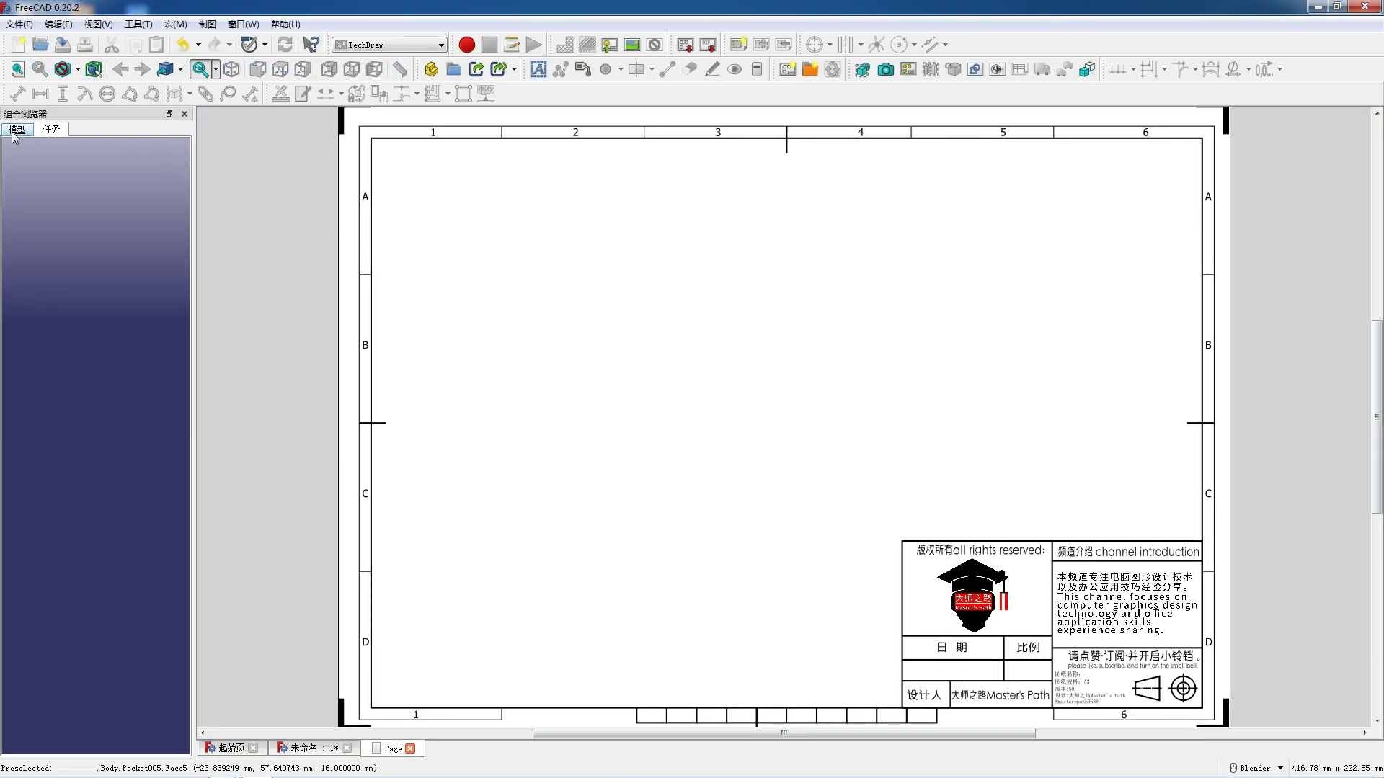
- Select the Body in the model and start a projection group of it on the drawing page
left_click(15, 130)
double_click(60, 192)
left_click(908, 71)
left_click(42, 160)
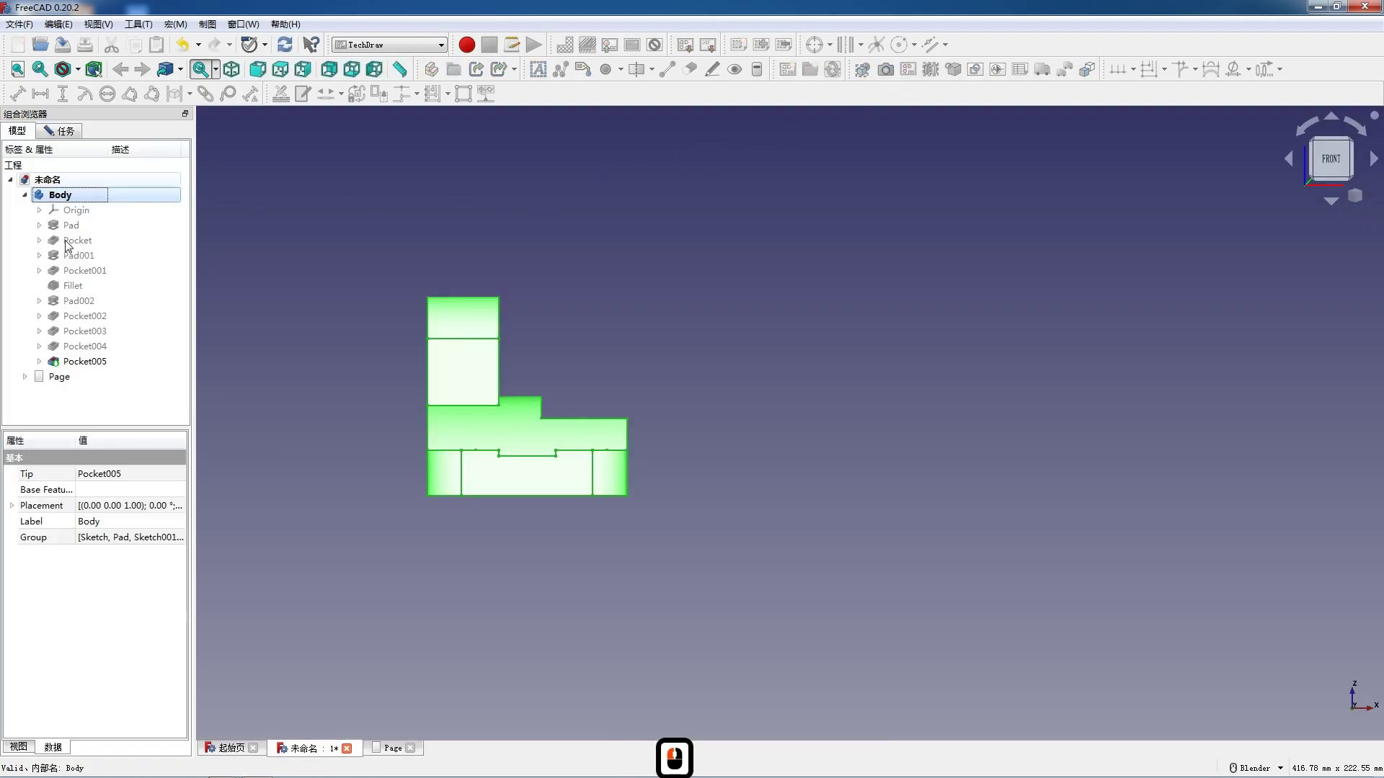
double_click(59, 376)
left_click(65, 131)
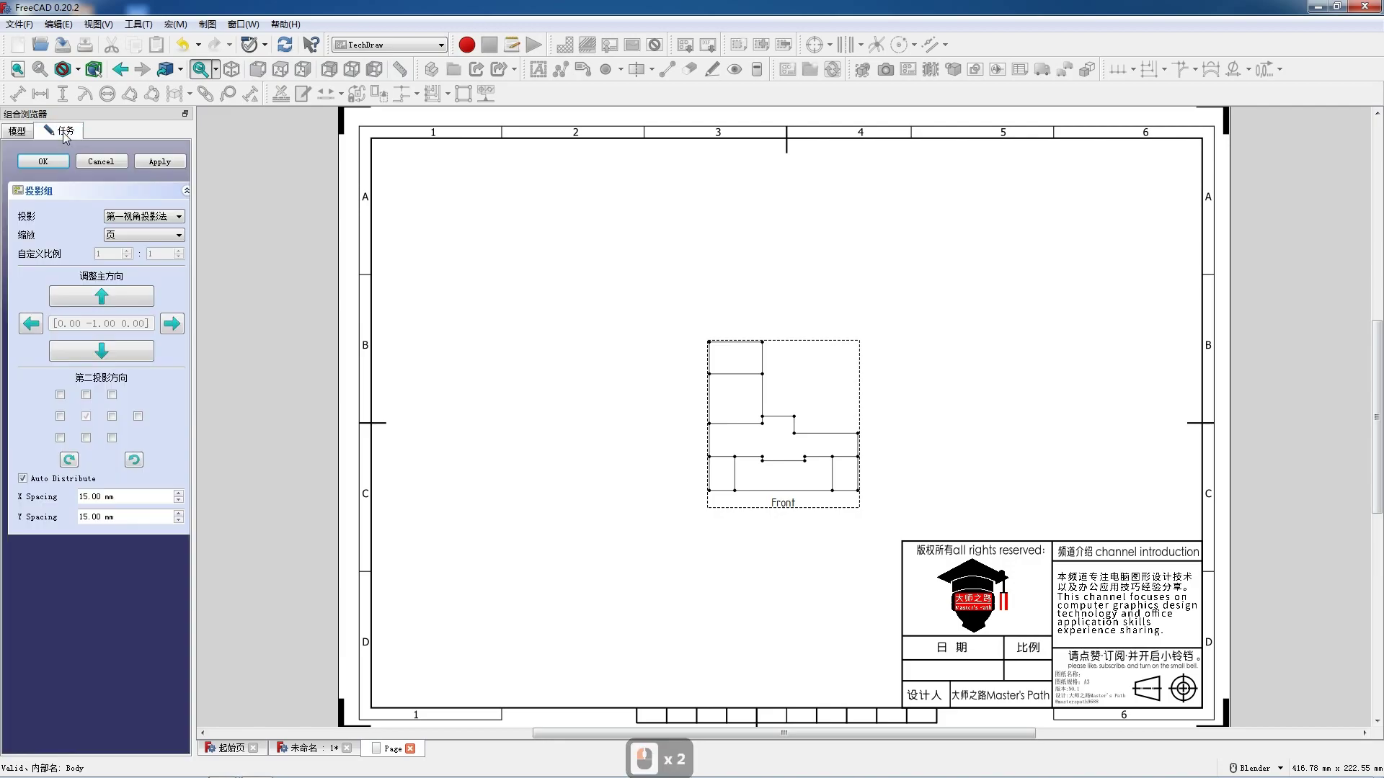
- Add the top, right and front-top-right projections, place the group in the sheet's upper-left area and accept it
left_click(86, 438)
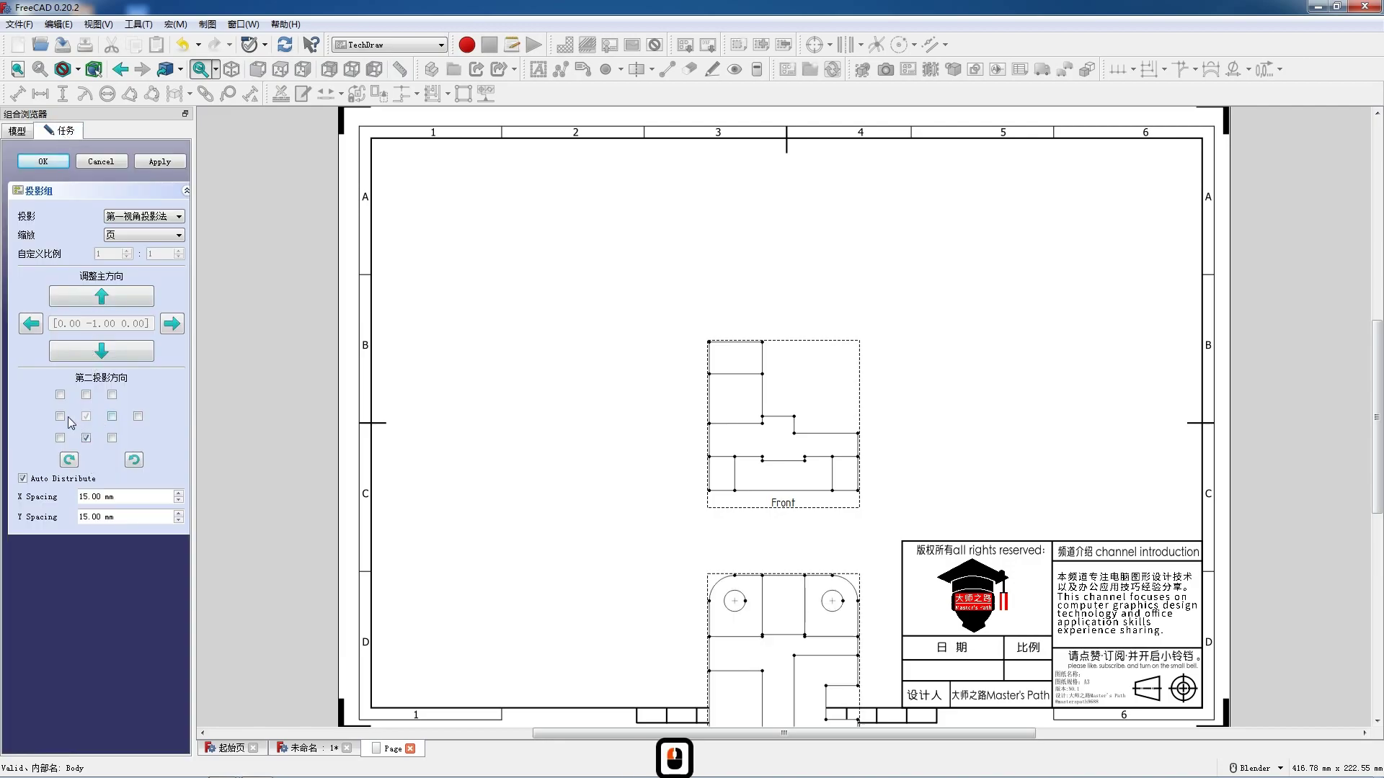
left_click(62, 416)
left_click(60, 437)
scroll(630, 349, "down", 2)
scroll(631, 349, "down", 2)
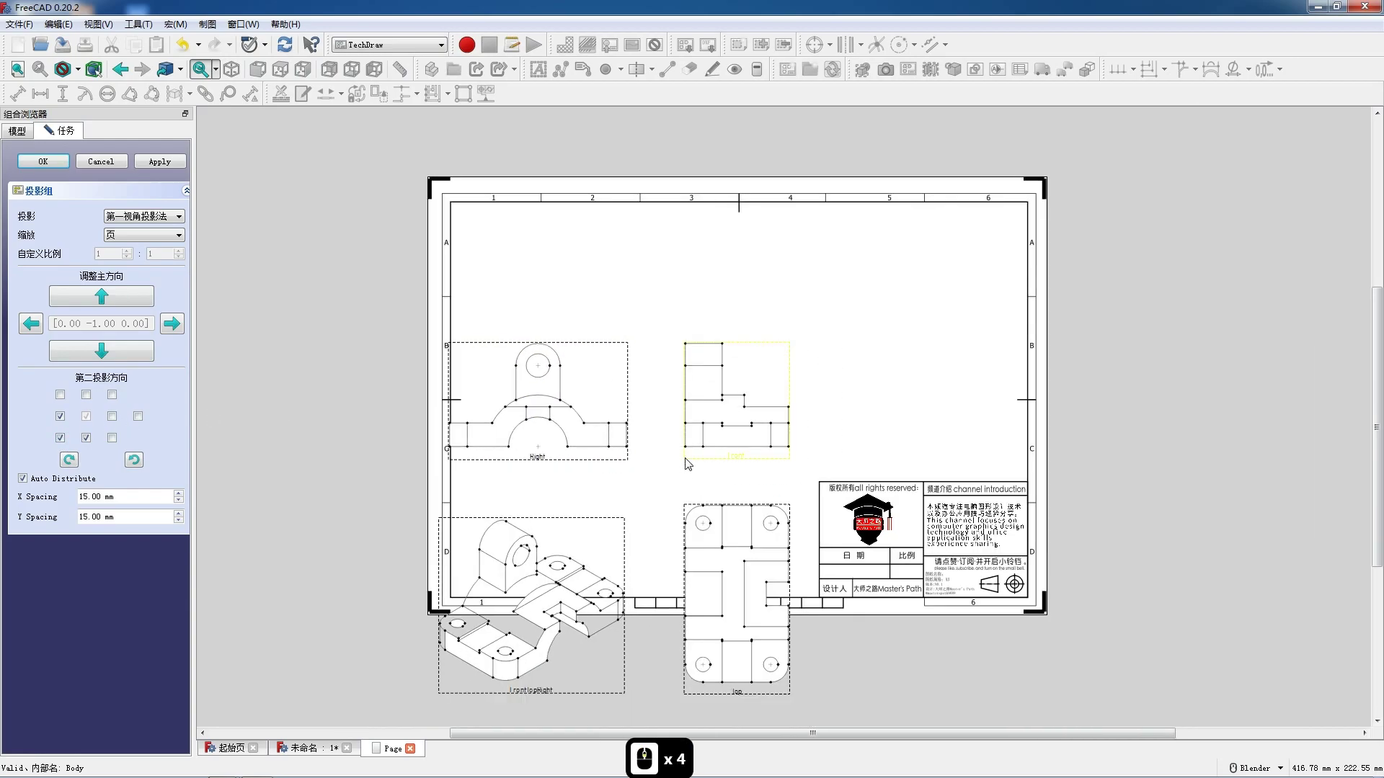
left_click_drag(732, 464, 576, 343)
left_click(45, 163)
- Arrange the views on the sheet: isometric above the title block, right view beside the front view, front and top views near the left border
scroll(621, 427, "up", 2)
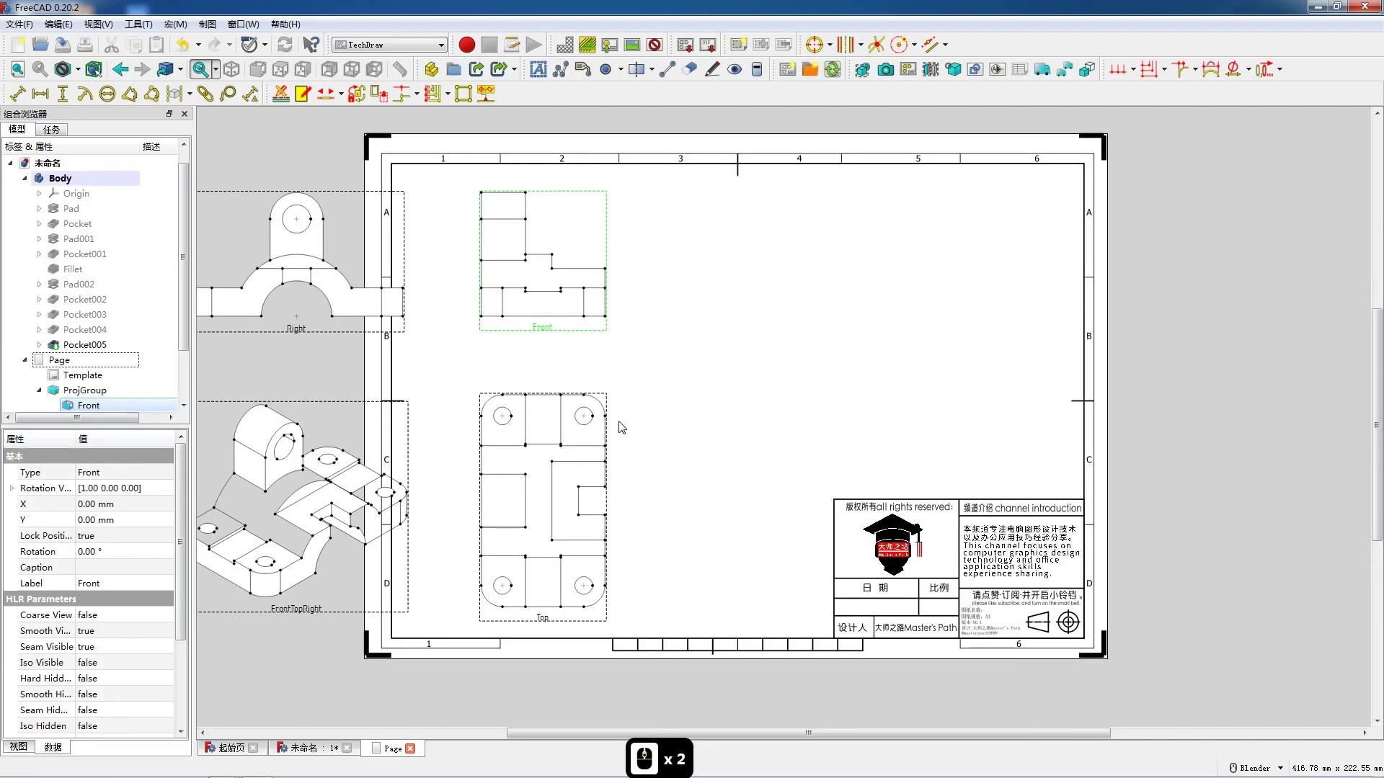
left_click_drag(304, 607, 951, 456)
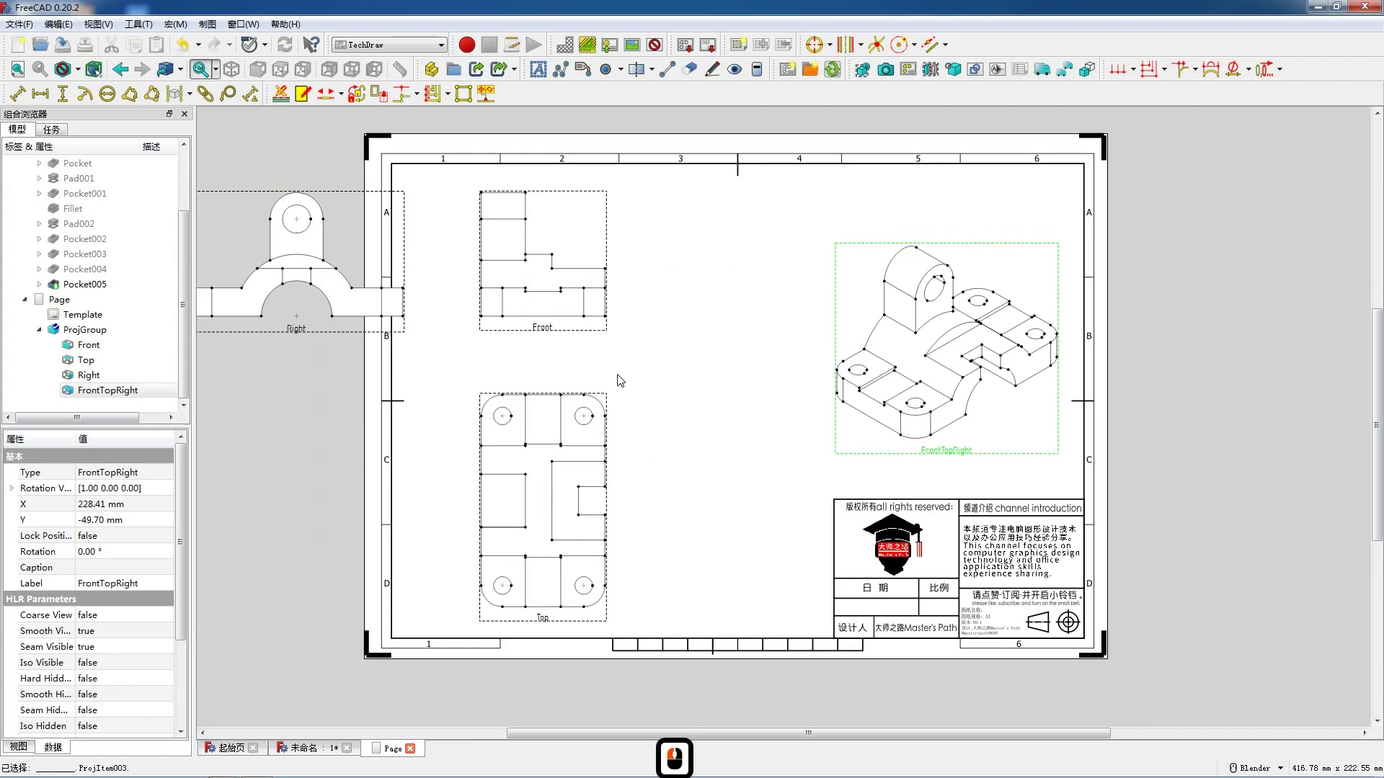
left_click_drag(532, 324, 499, 330)
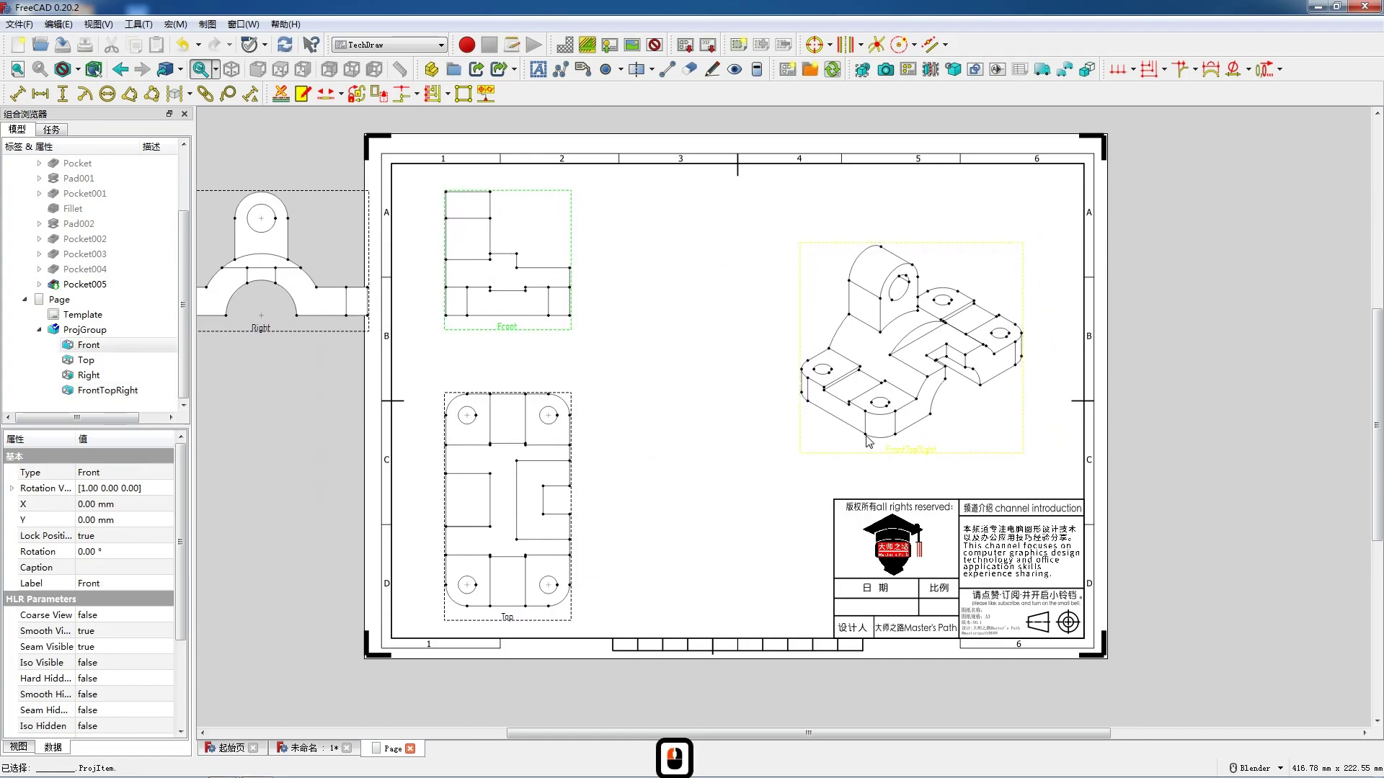
left_click_drag(924, 457, 955, 464)
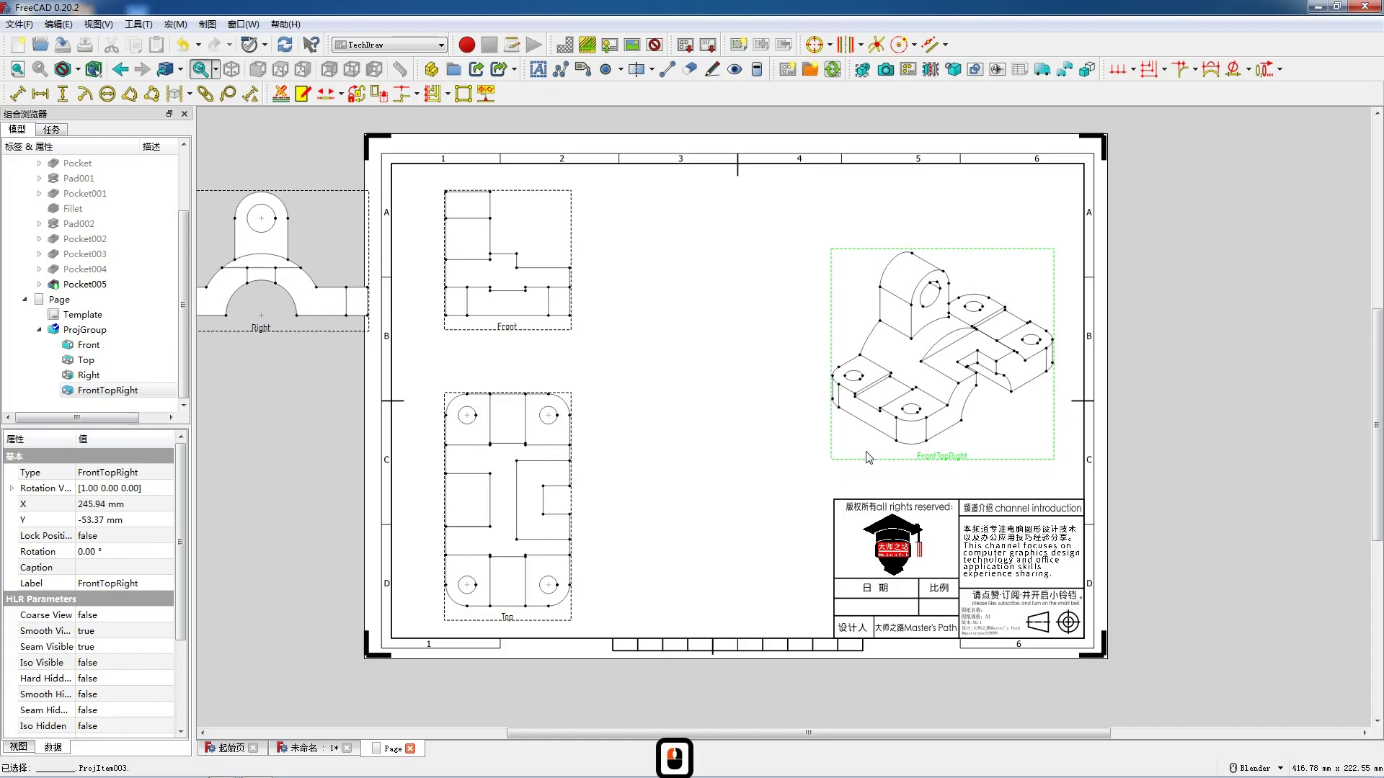
left_click_drag(266, 327, 711, 339)
left_click_drag(944, 460, 951, 460)
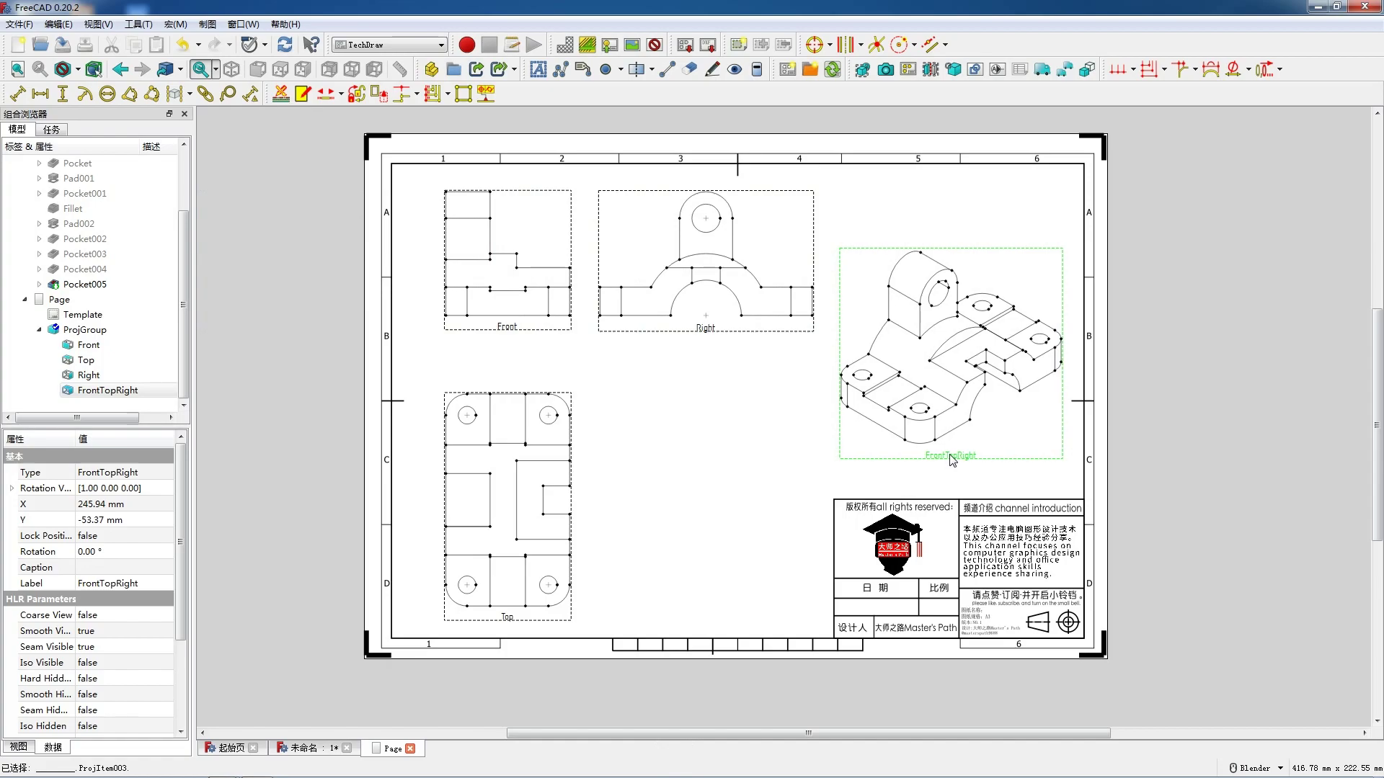
left_click_drag(504, 330, 489, 333)
left_click_drag(942, 462, 967, 462)
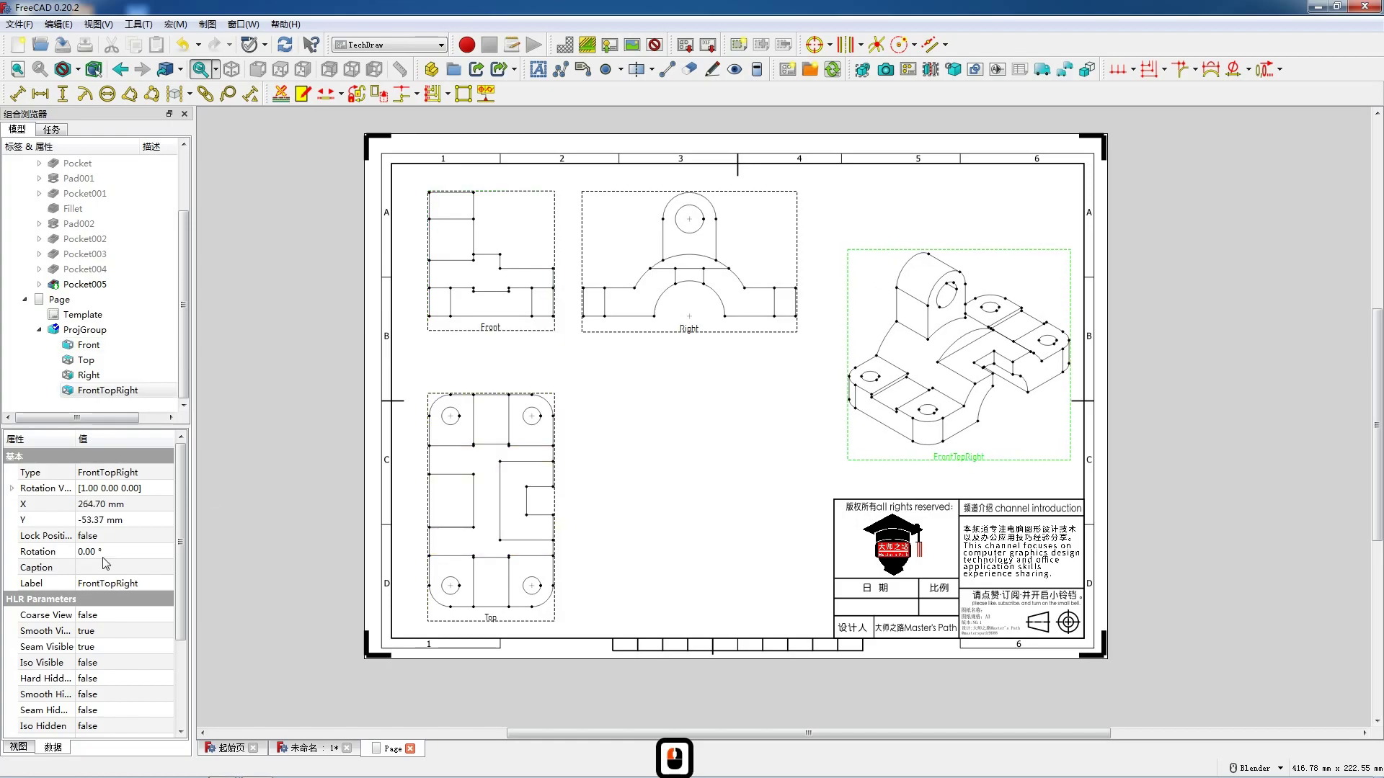
- Lock the FrontTopRight view's position and set its Hard Hidden lines to true
left_click(87, 535)
left_click(90, 536)
left_click(98, 567)
left_click(99, 685)
left_click(101, 685)
left_click(104, 705)
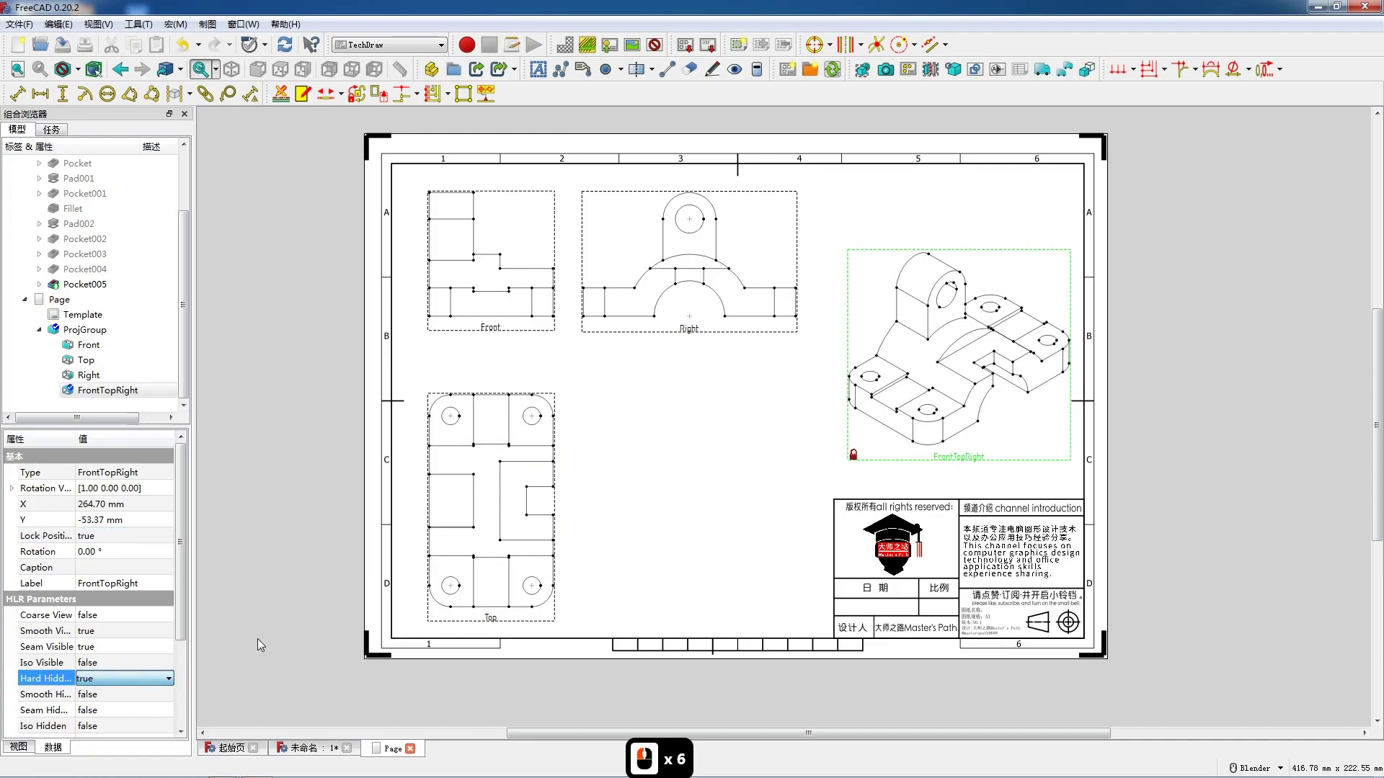
- Move the right view farther from the front view and nudge the top view up, locking the top view with Hard Hidden lines set to true
left_click_drag(692, 329, 718, 330)
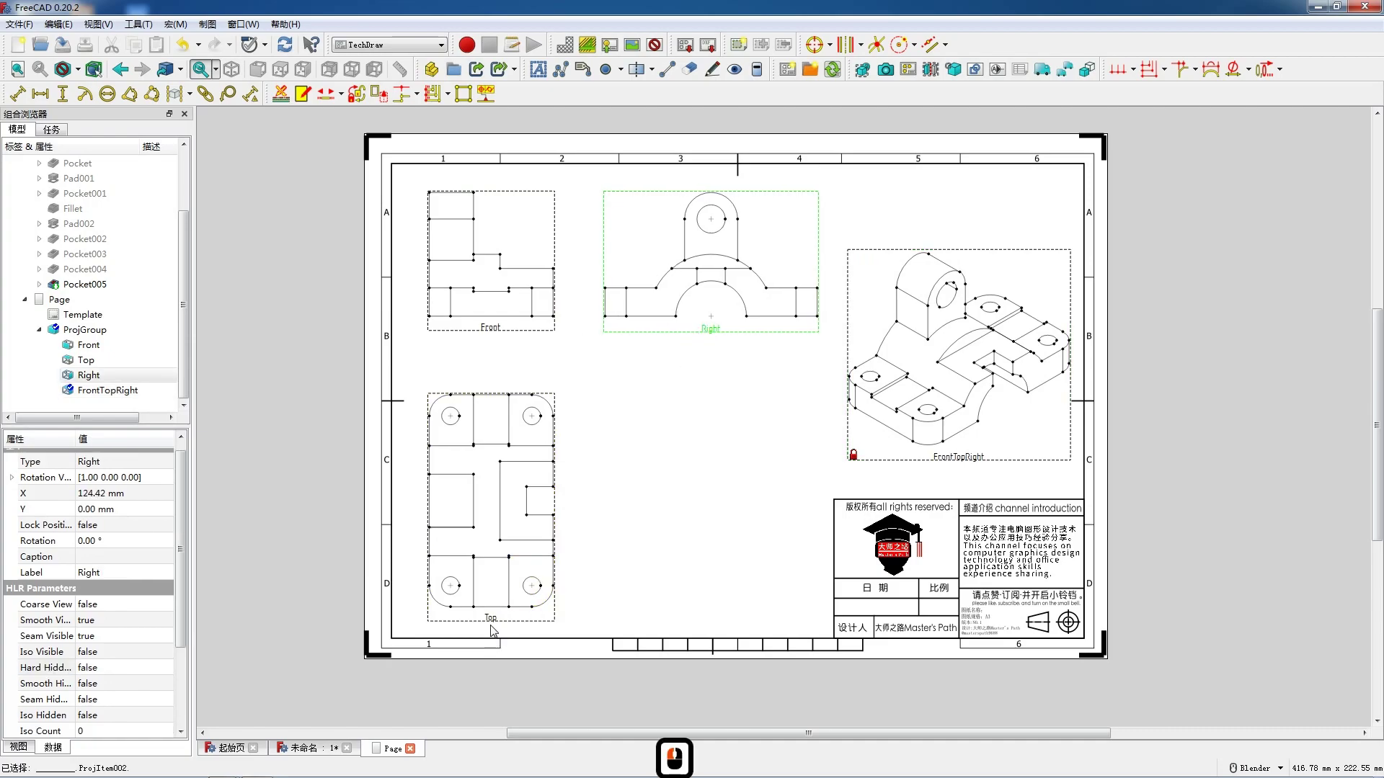
left_click_drag(491, 620, 491, 615)
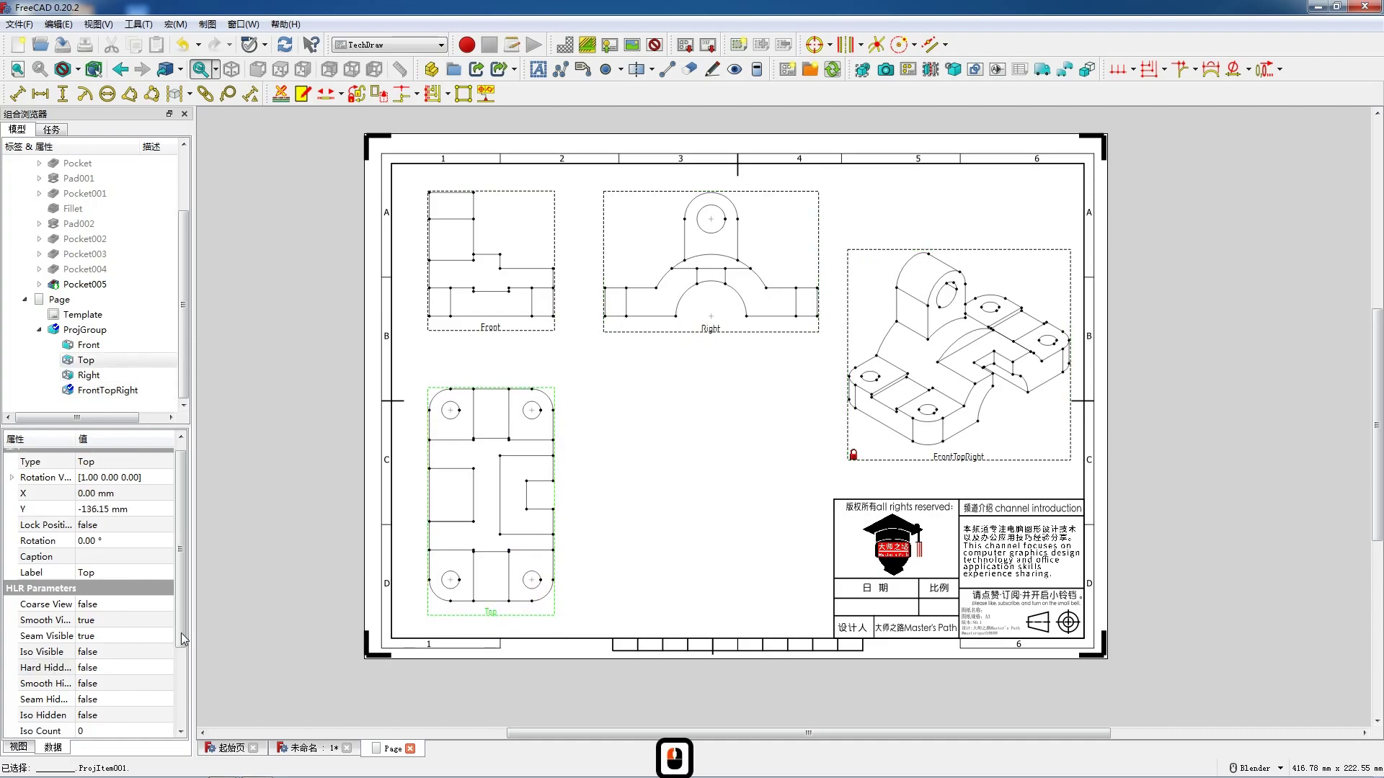
left_click(103, 528)
left_click(103, 529)
left_click(105, 547)
left_click(110, 669)
left_click(111, 668)
left_click(108, 687)
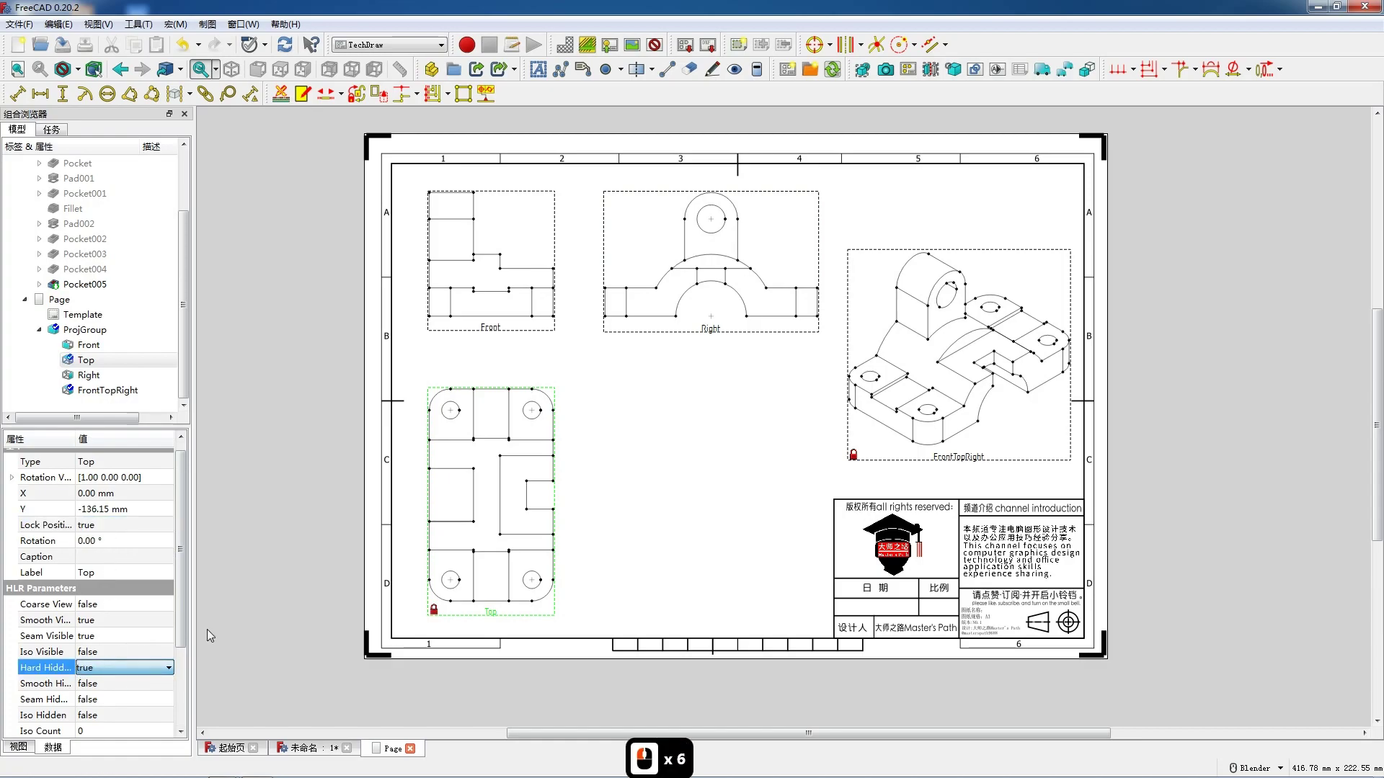
- Lock the right view's position and set its Hard Hidden lines to true
left_click(719, 335)
left_click(103, 526)
left_click(103, 525)
left_click(100, 553)
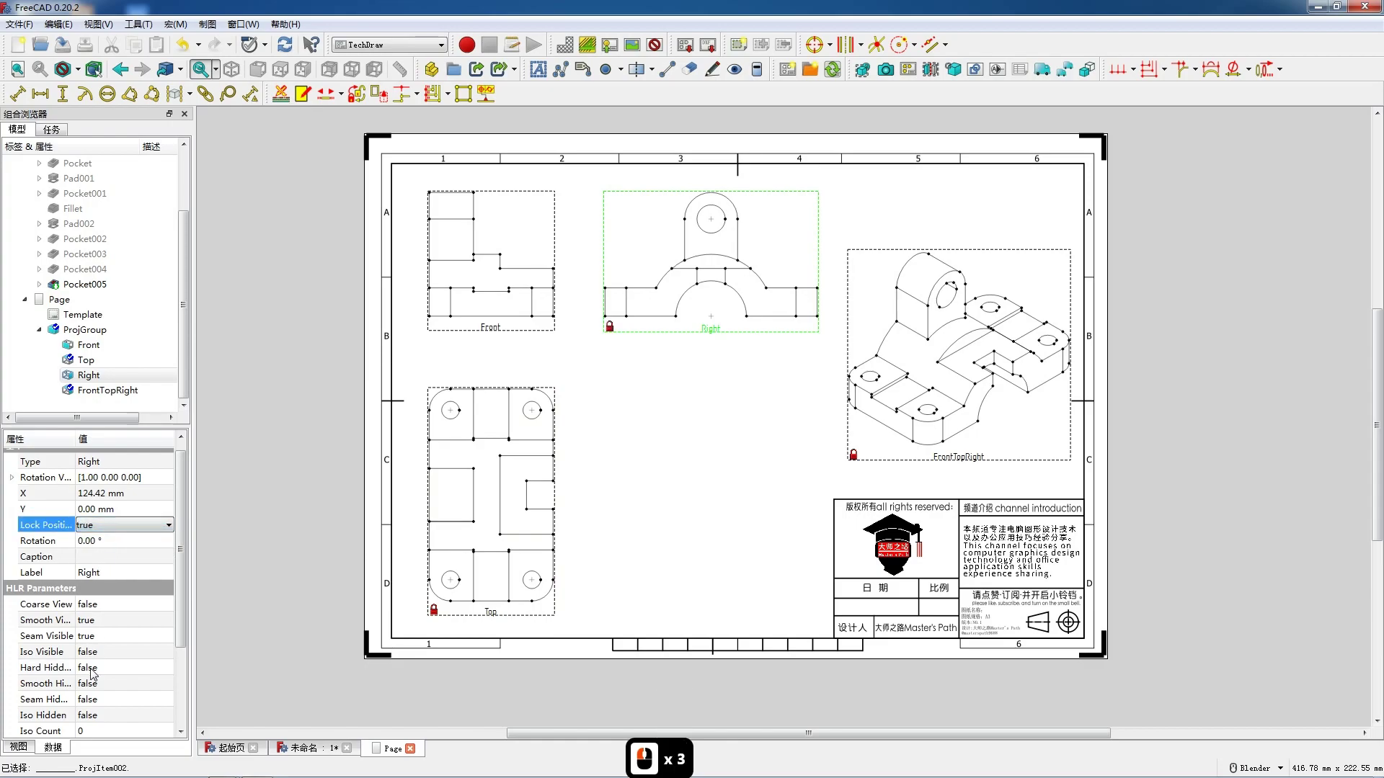
left_click(92, 669)
left_click(92, 669)
left_click(92, 695)
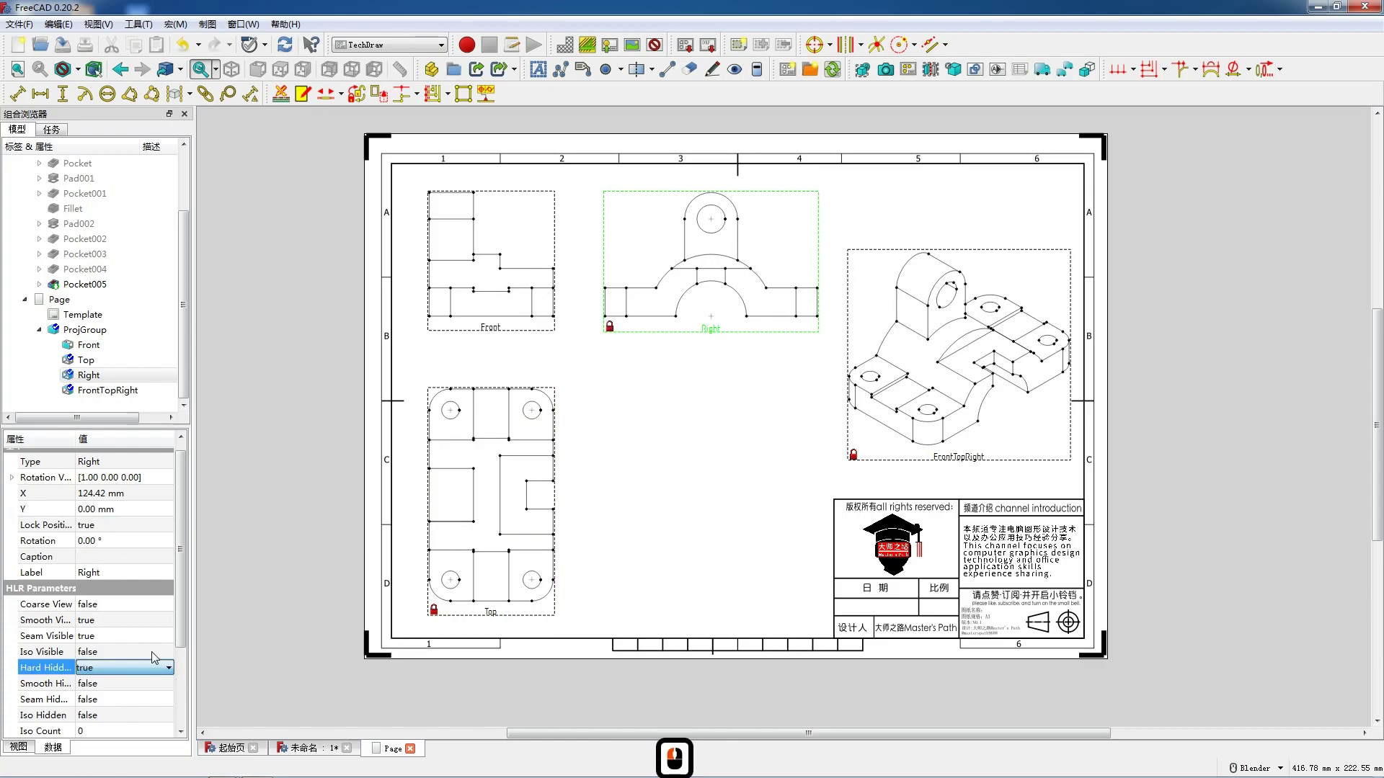
- Set the front view's Hard Hidden lines to true
left_click(496, 333)
left_click(104, 667)
left_click(104, 668)
left_click(106, 697)
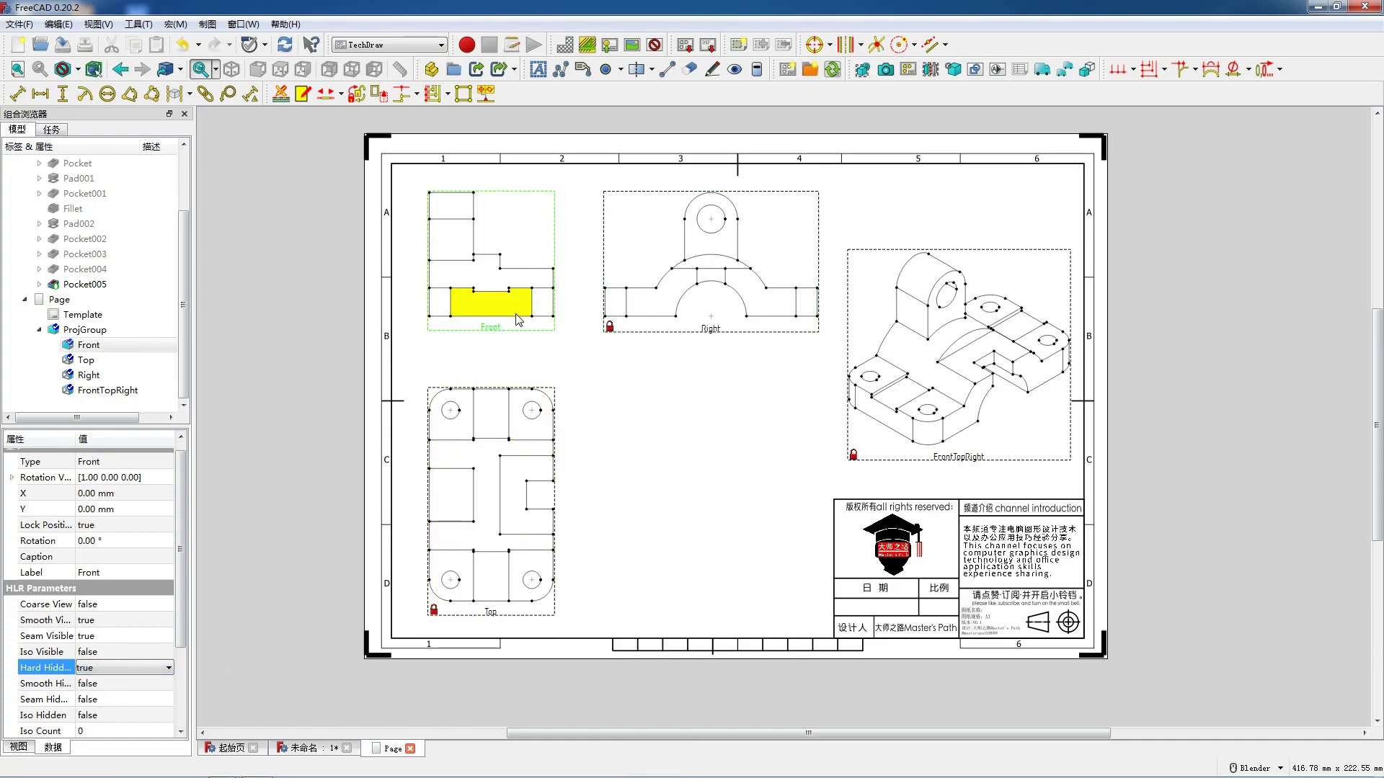
- Create a section view from the top view, looking up along a horizontal cutting line, with identifier A
left_click(495, 615)
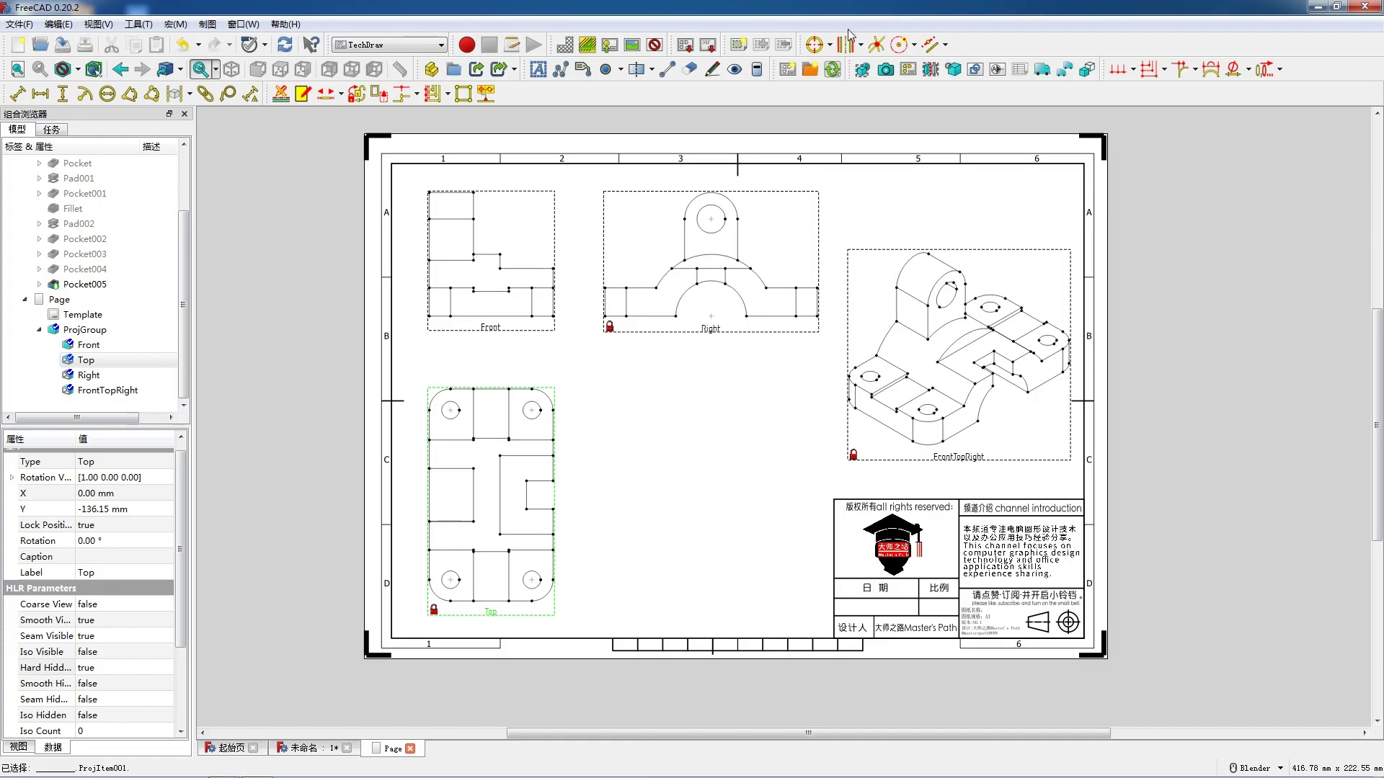
left_click(930, 72)
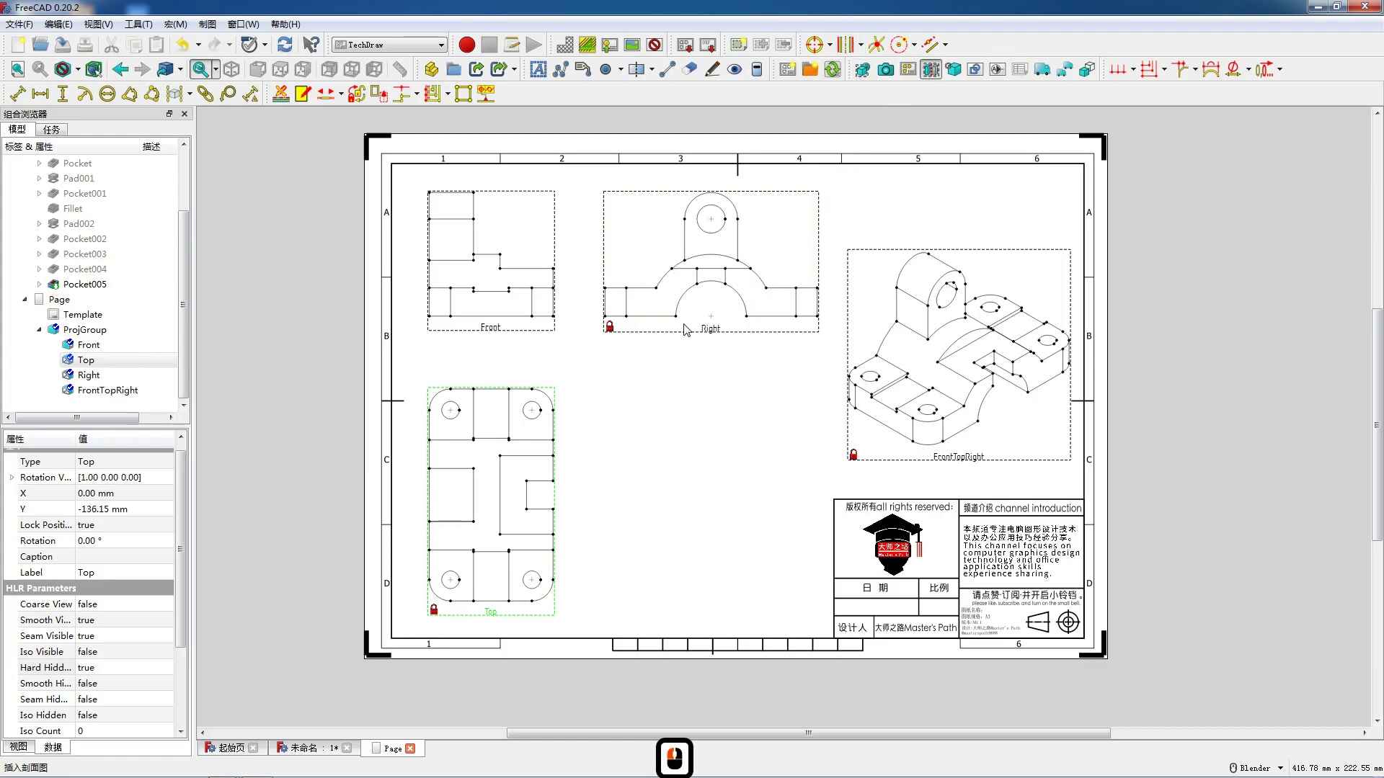
left_click(57, 335)
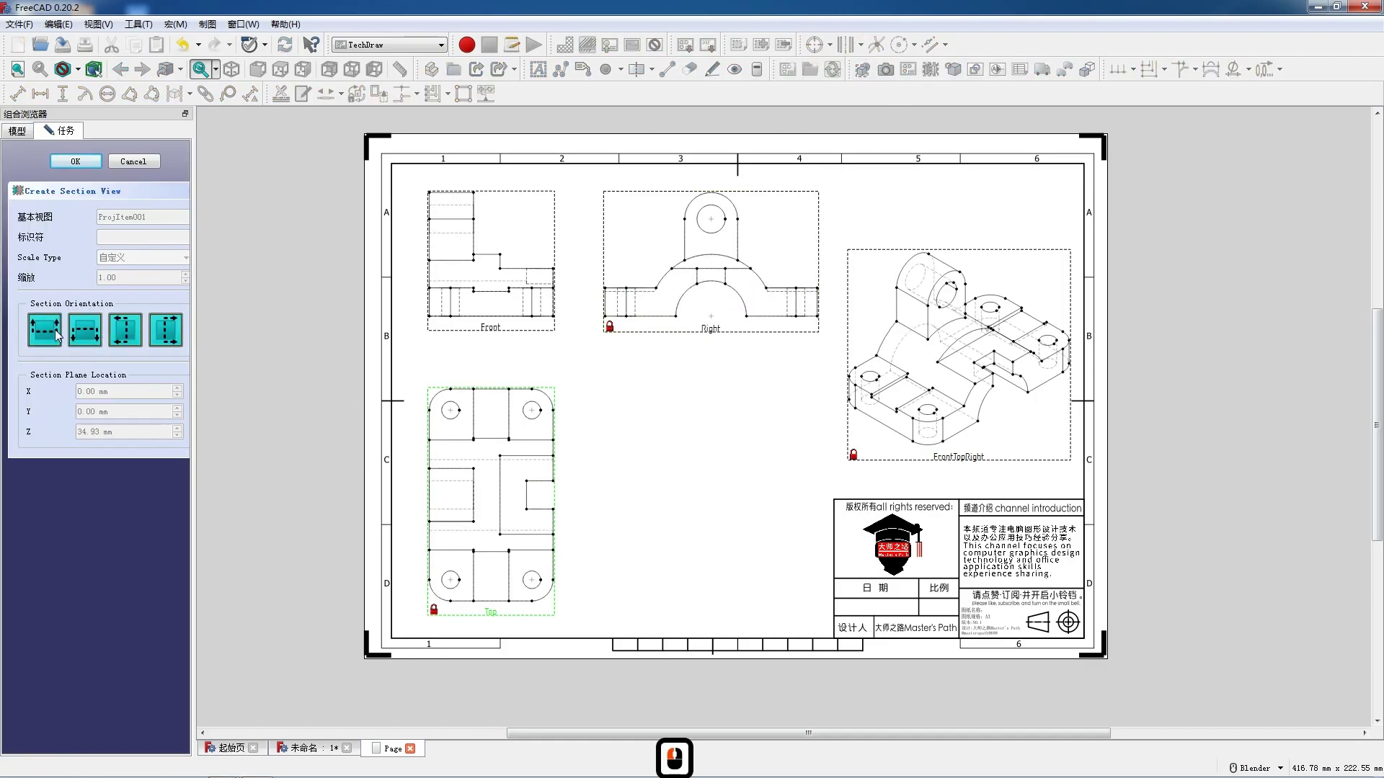
left_click(108, 238)
type("A")
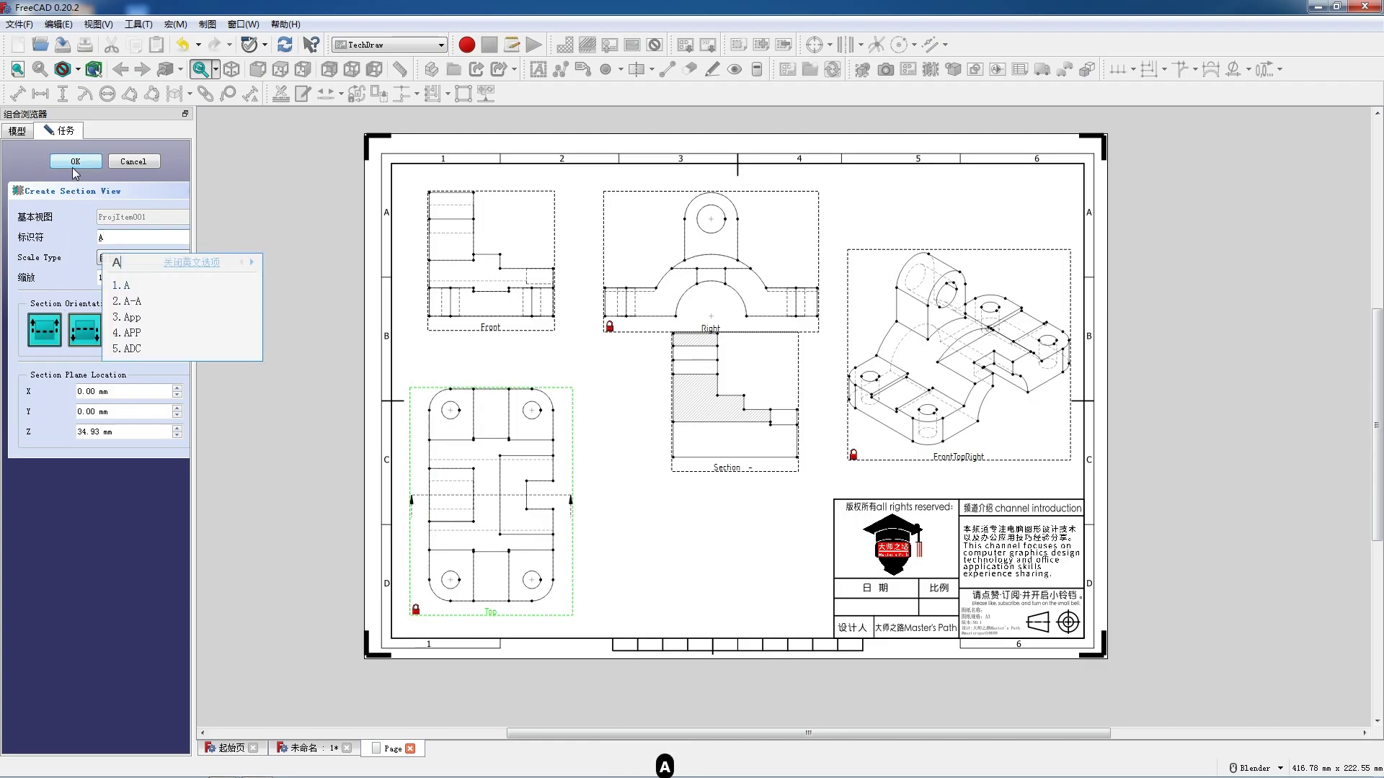
left_click(74, 166)
left_click(74, 166)
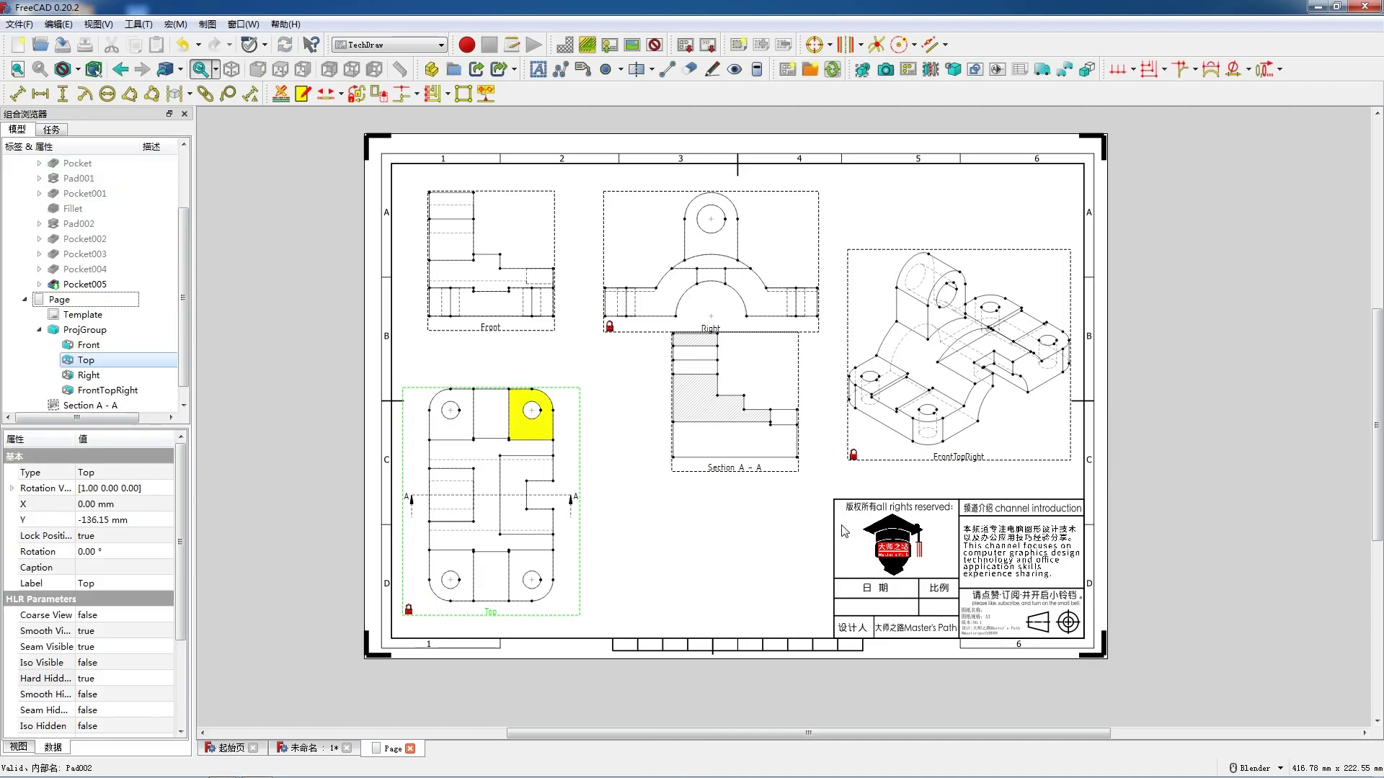
- Place the Section A - A view below the right view beside the top view and lock its position
left_click_drag(731, 469, 724, 572)
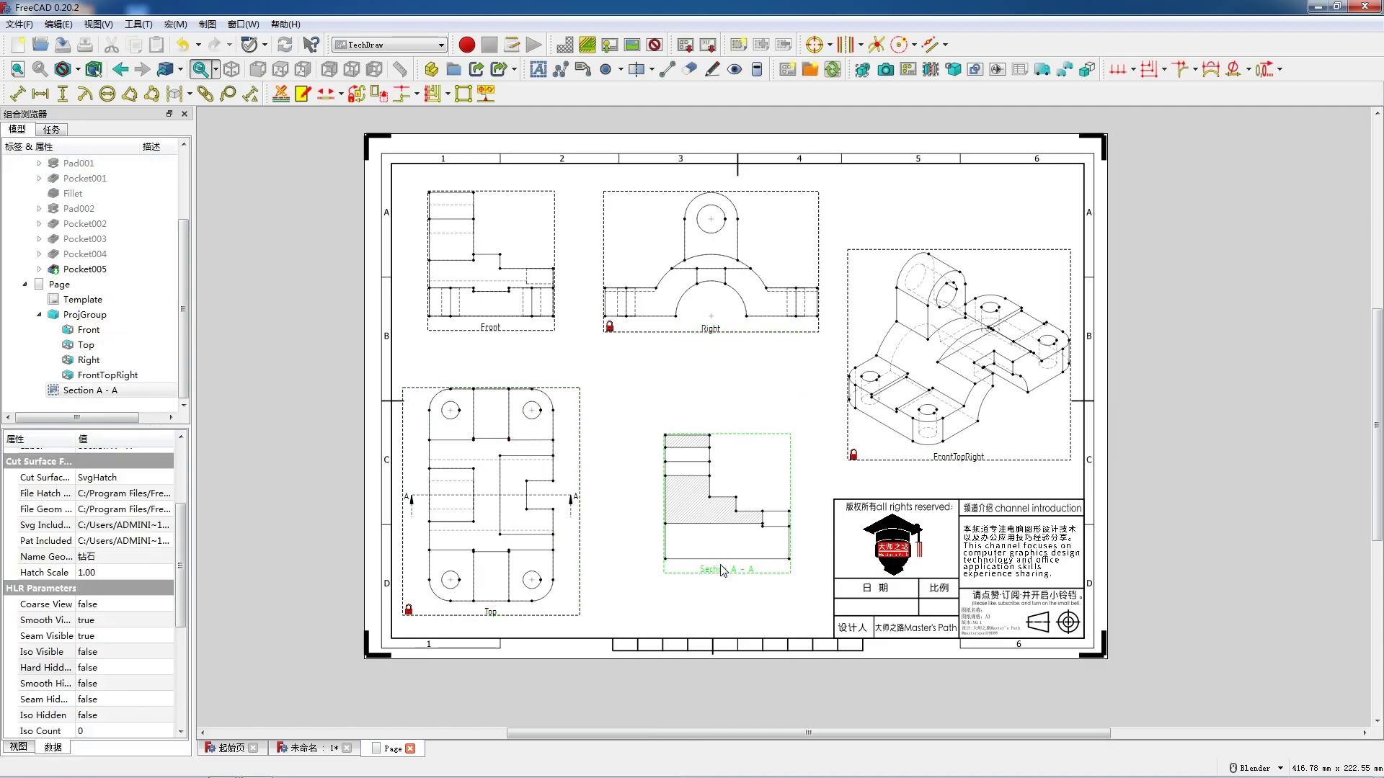
left_click_drag(719, 570, 720, 567)
scroll(119, 504, "up", 1)
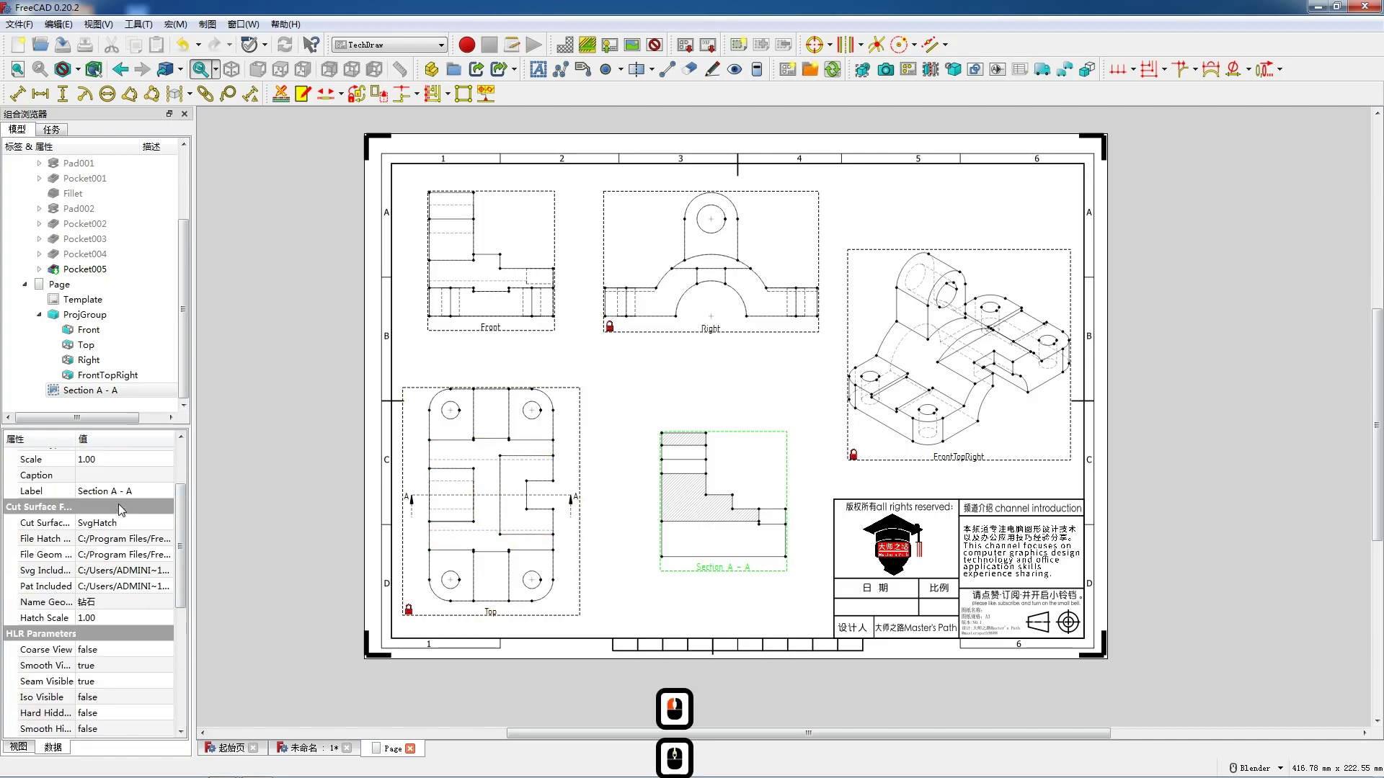
scroll(118, 504, "up", 2)
left_click(111, 506)
left_click(110, 506)
left_click(115, 526)
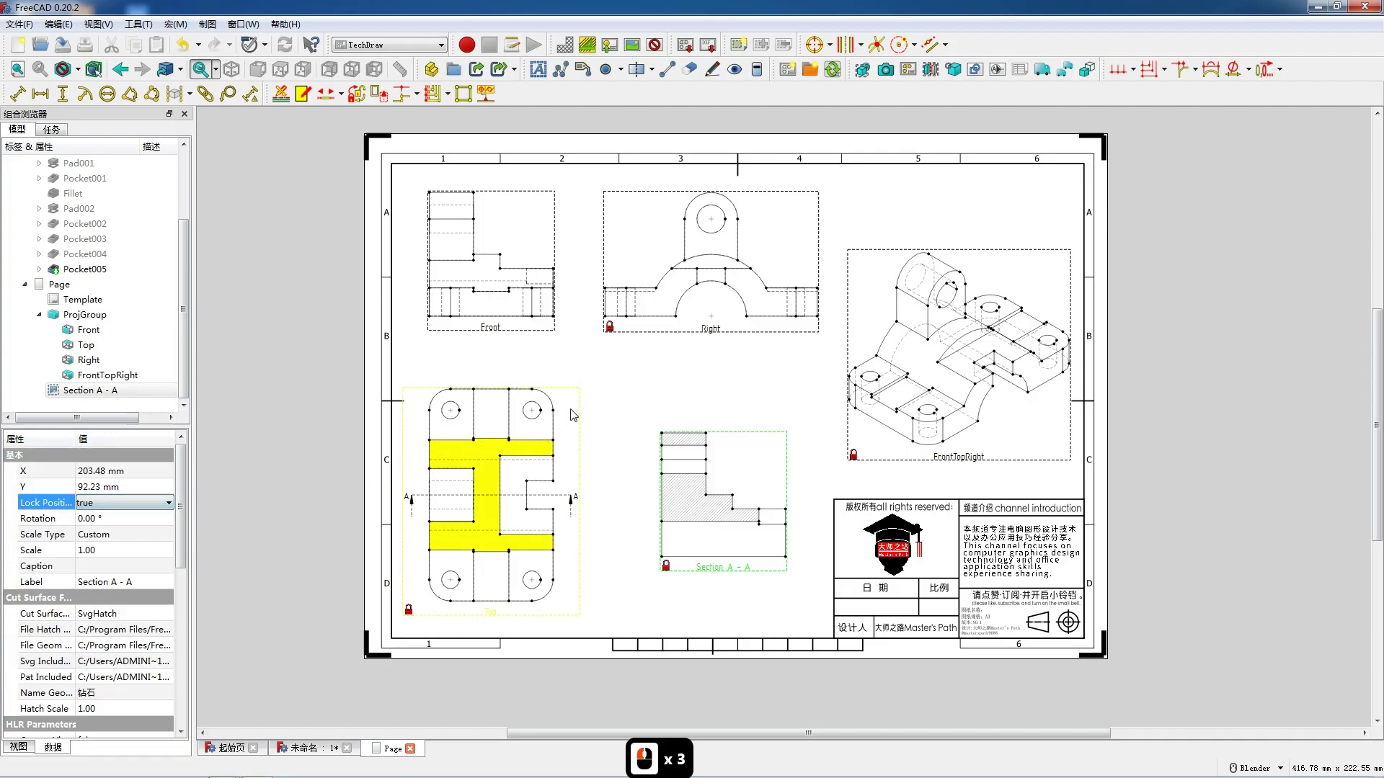
- Add a horizontal dimension between the front view's two bottom corners and place it below the base
left_click(486, 318)
scroll(485, 213, "up", 3)
scroll(486, 214, "up", 3)
left_click(535, 513)
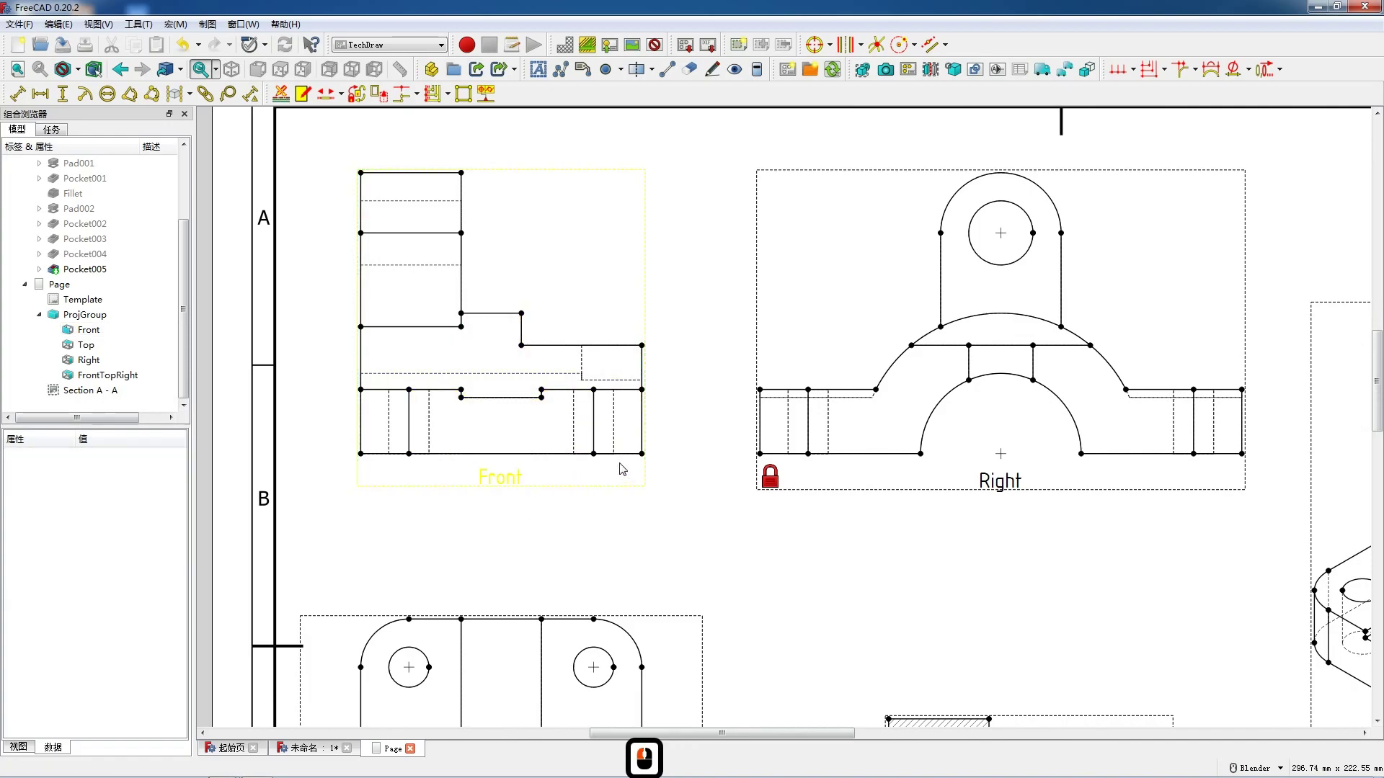
left_click(642, 454, "ctrl")
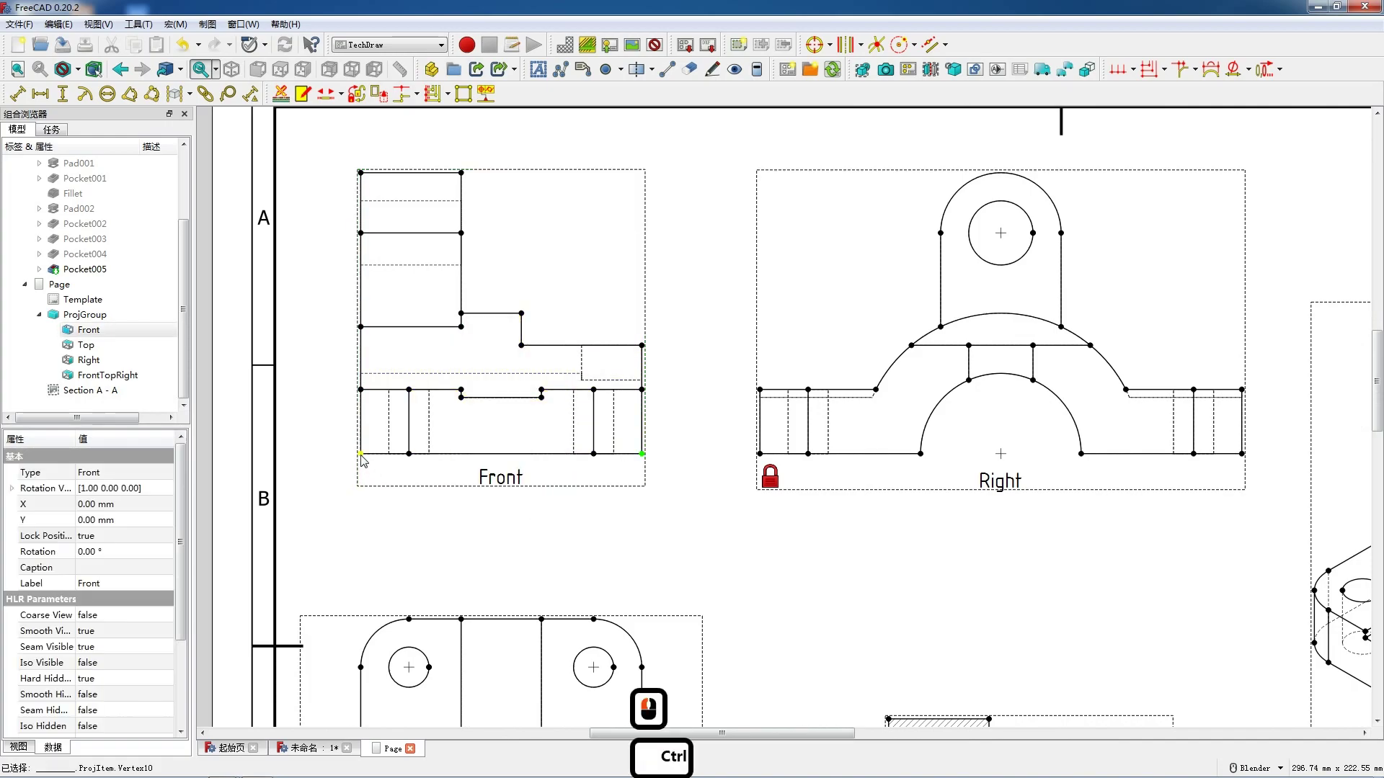
left_click(361, 455, "ctrl")
key("h")
left_click_drag(509, 467, 510, 482)
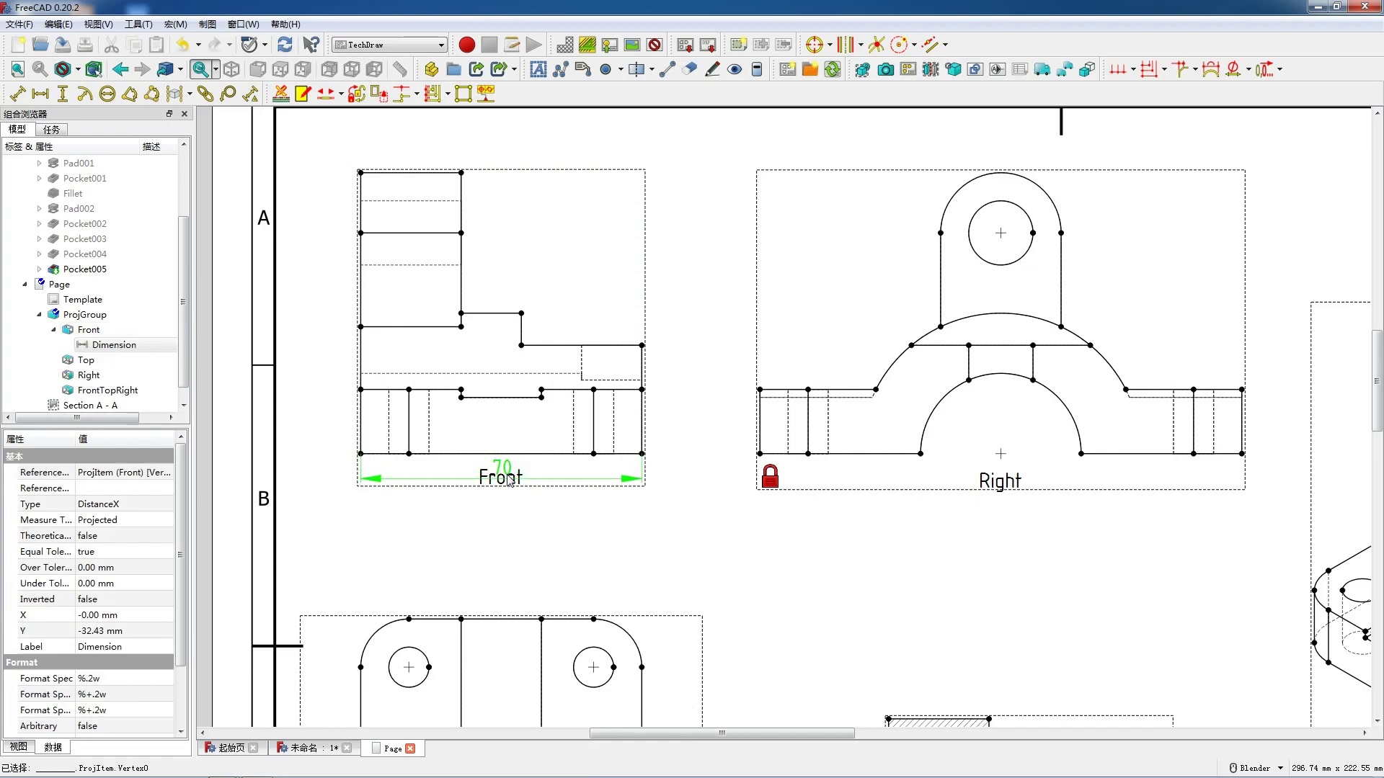
- Add a vertical dimension to the base's left edge in the front view and place it outside the outline
left_click(361, 425)
key("v")
left_click_drag(360, 421, 335, 421)
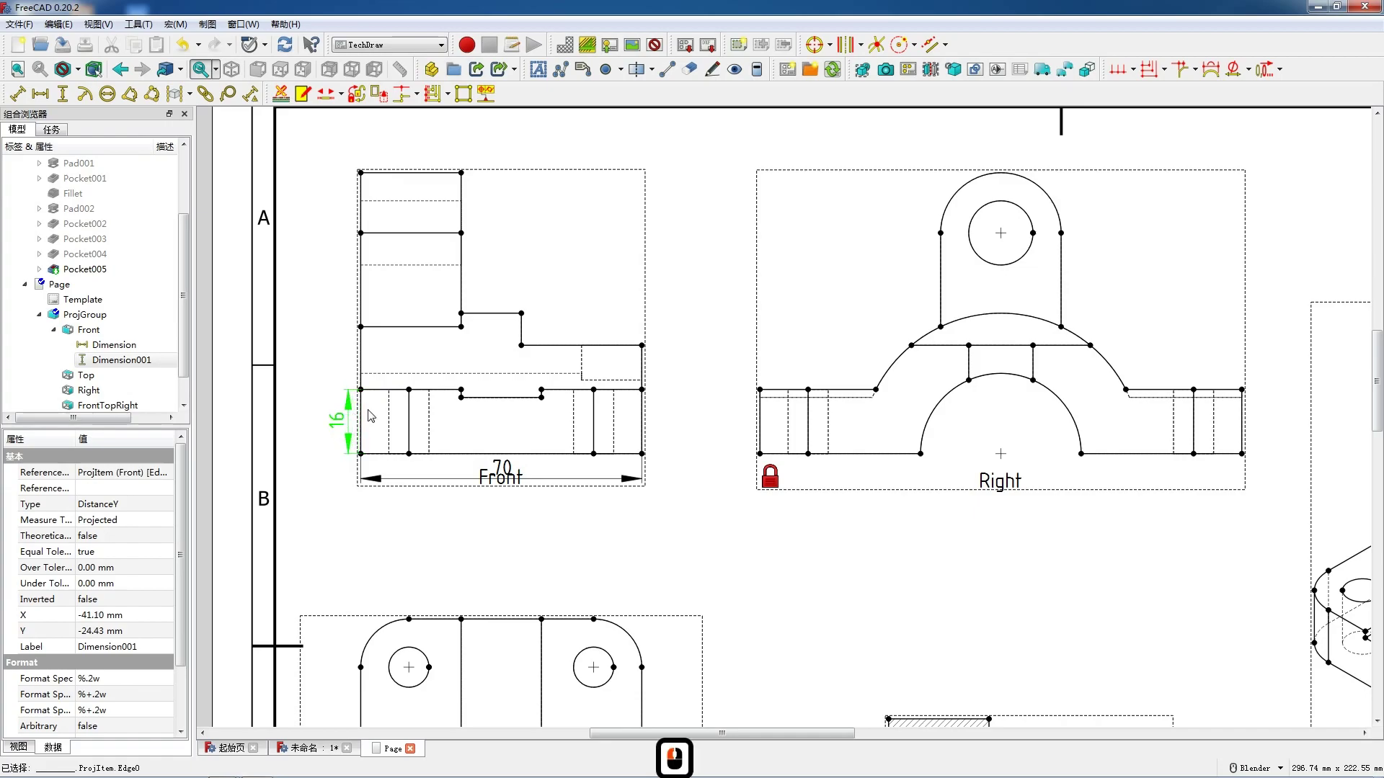
- Dimension the depth and width of the shallow central notch in the front view, placing the width below the base
left_click(463, 395)
key("v")
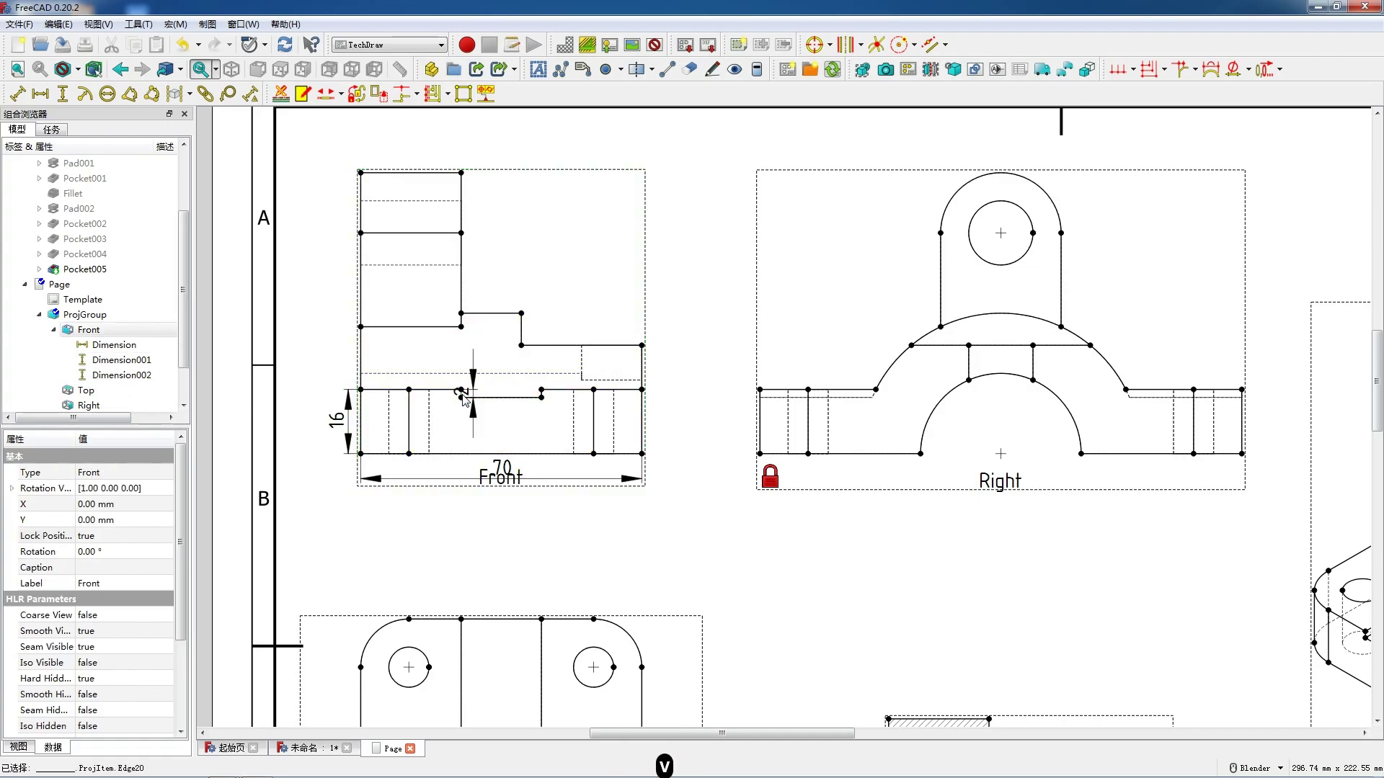
left_click_drag(462, 397, 444, 397)
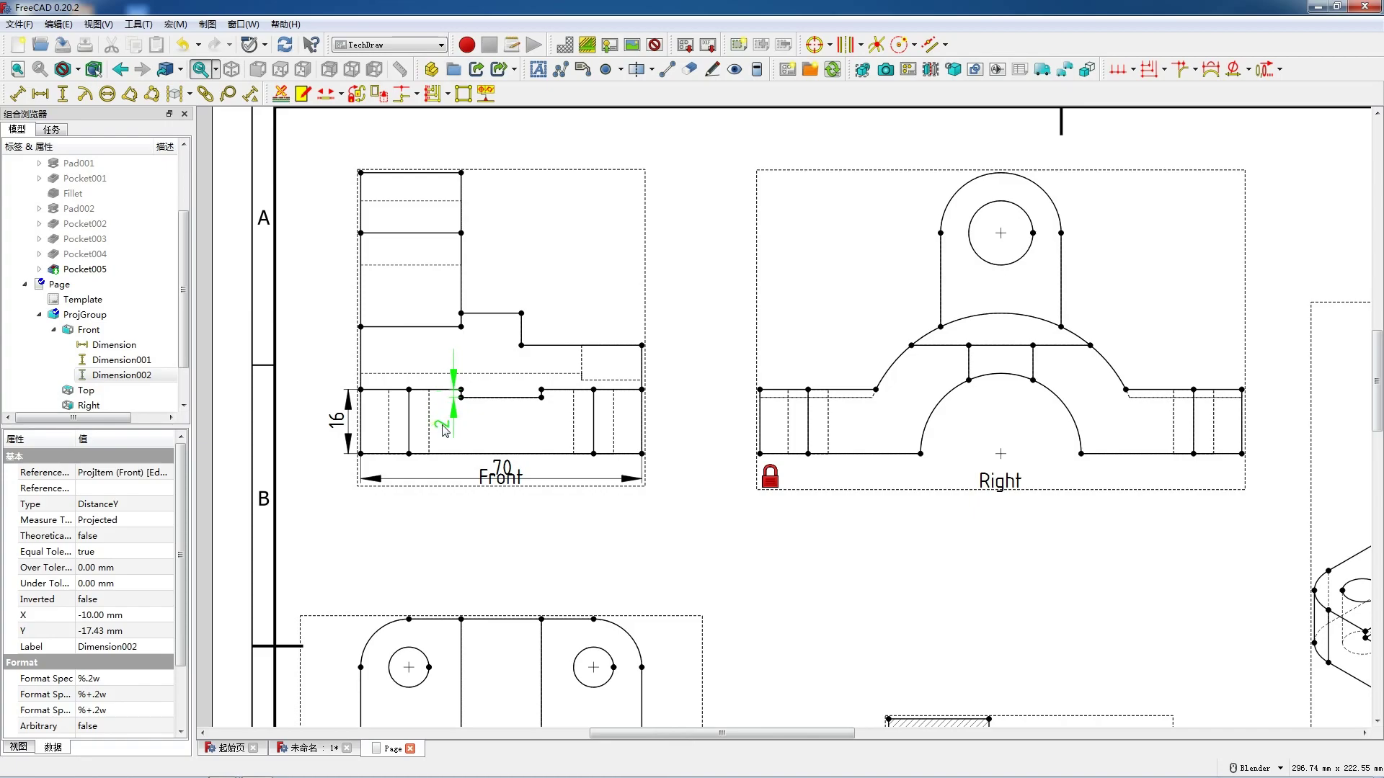
left_click(503, 402)
key("h")
left_click_drag(495, 404, 498, 472)
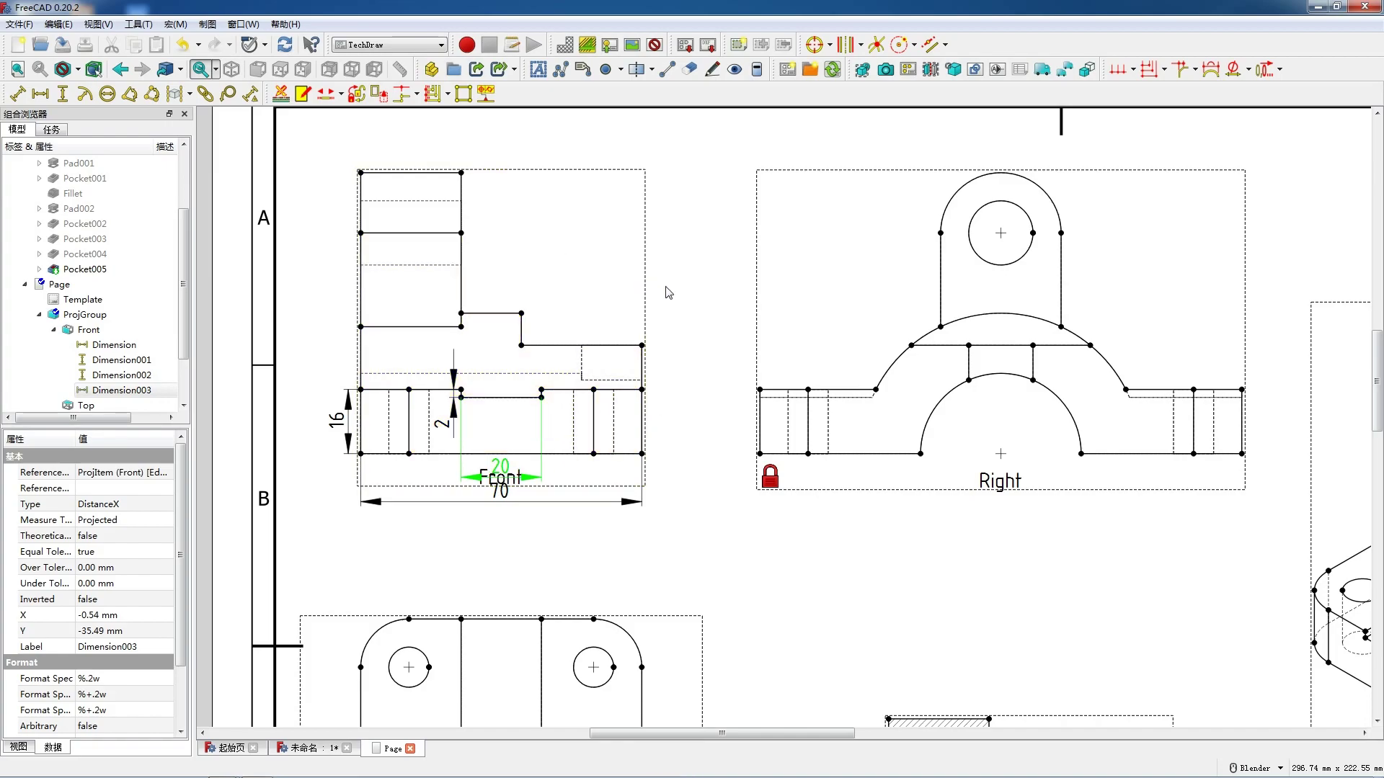
- Add a vertical dimension from the front view's upper step corner to the base's bottom-right corner, placed right of the view
left_click(522, 314)
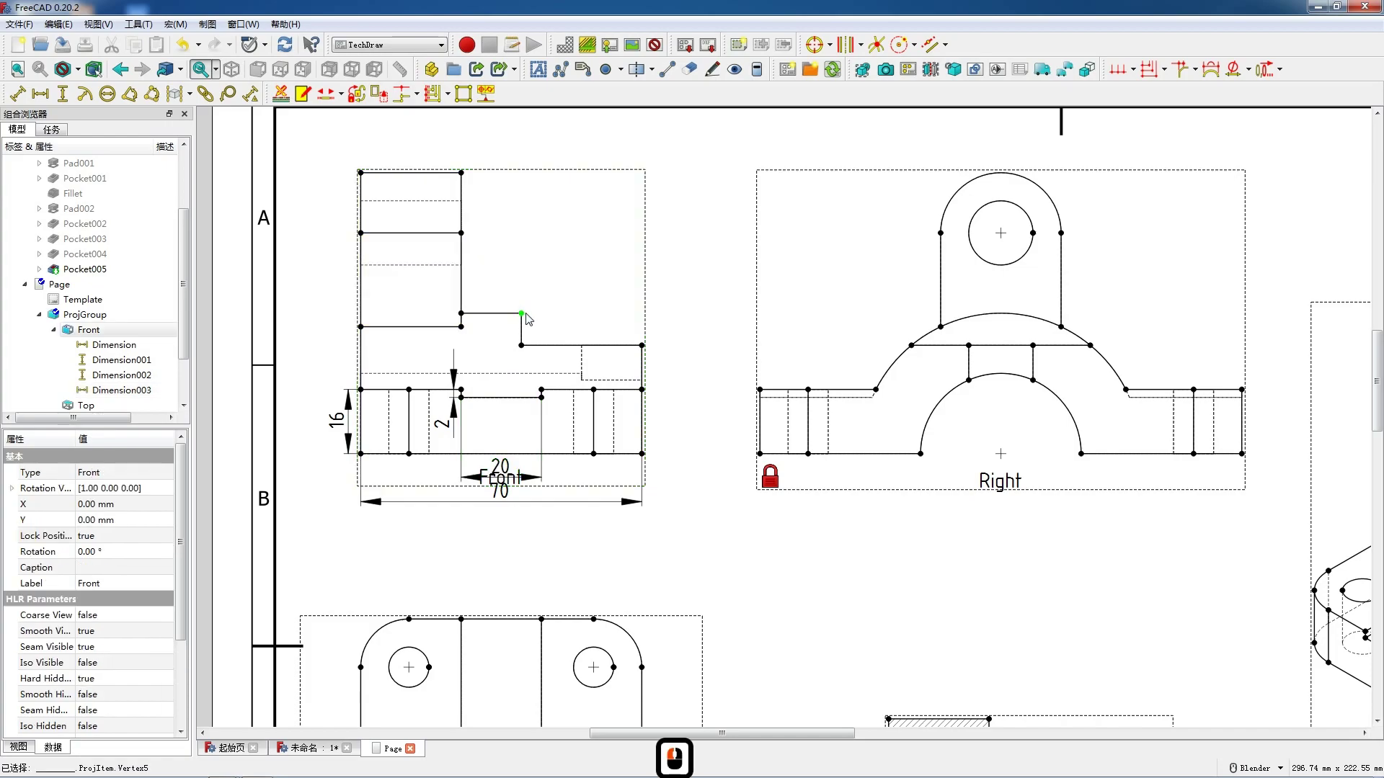
left_click(642, 454, "ctrl")
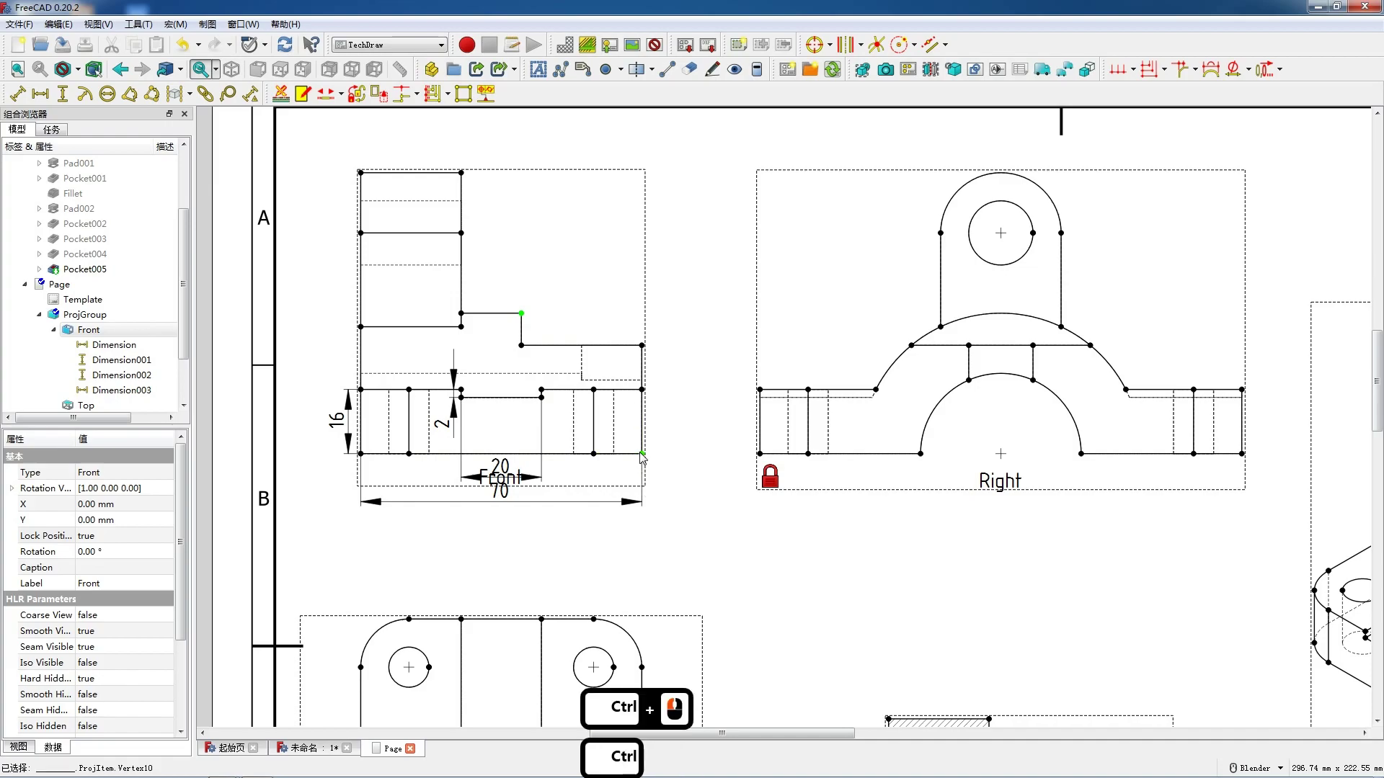
key("shift+v")
left_click_drag(588, 379, 671, 378)
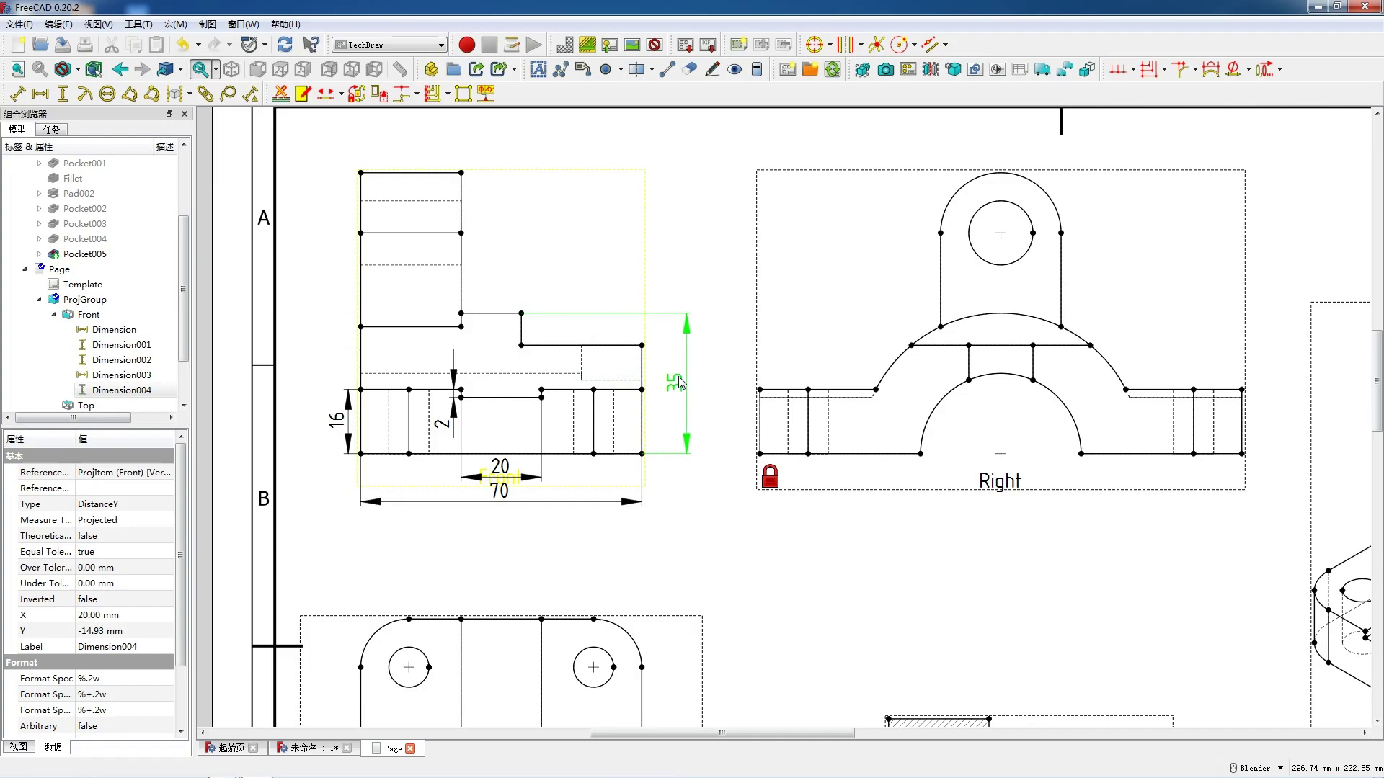
- Dimension the height and length of the upper step in the front view, placing the height inside the outline and the length above the step
left_click(521, 337)
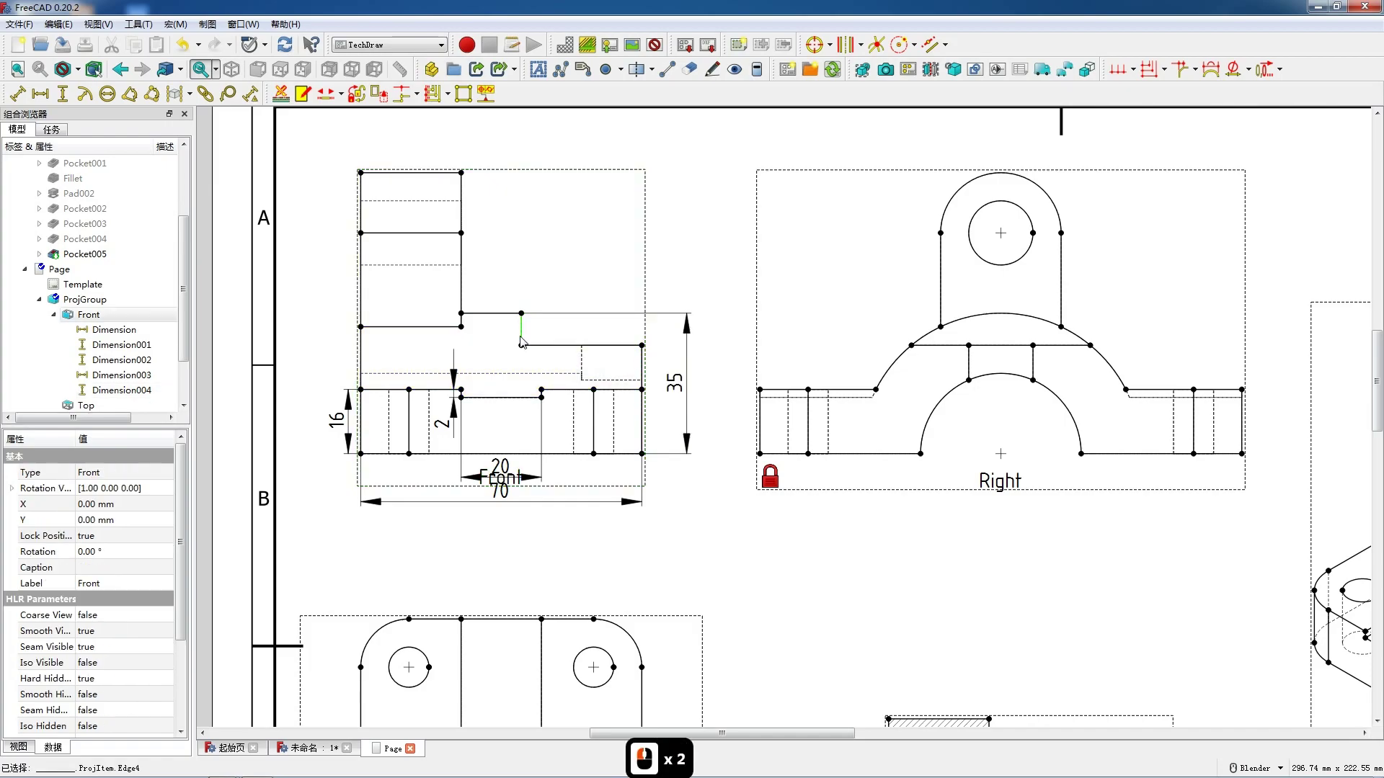
key("shift+v")
left_click_drag(530, 333, 537, 333)
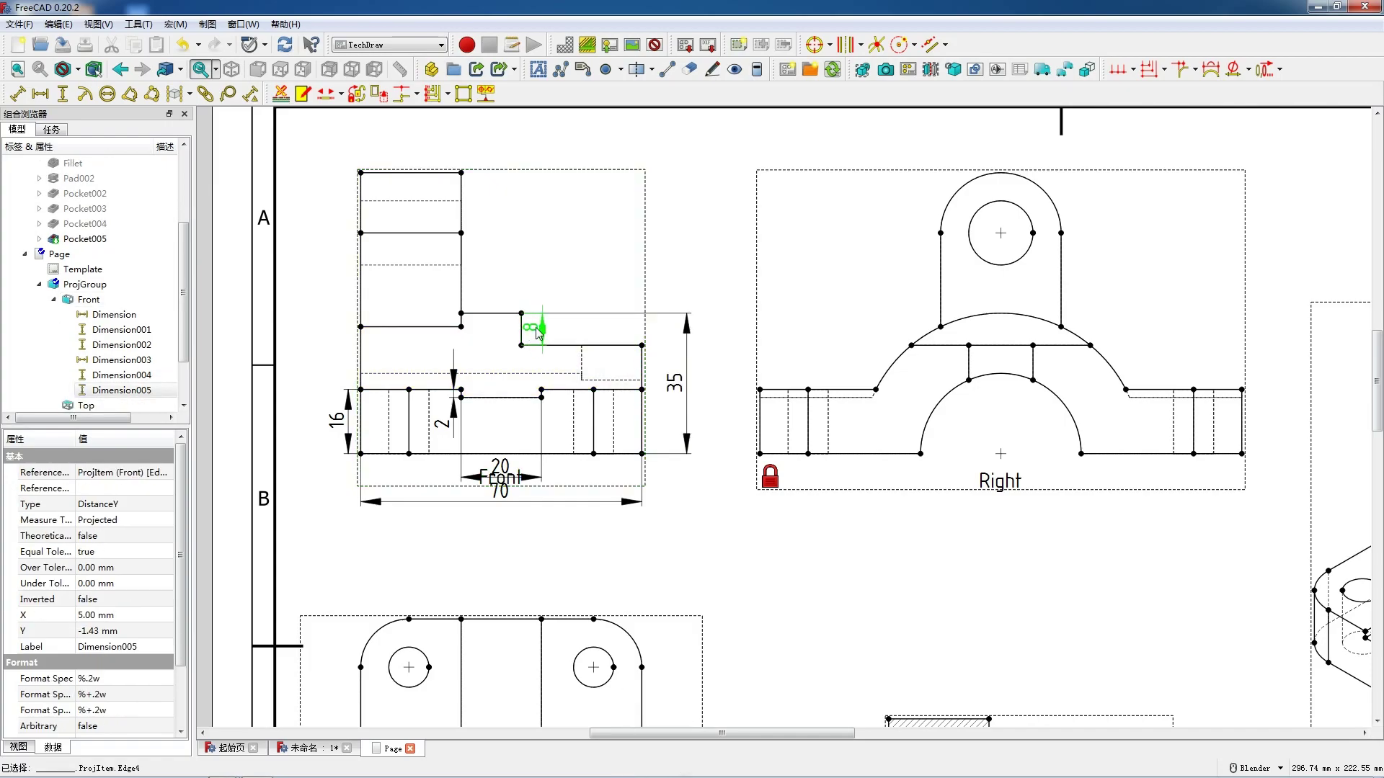
left_click(558, 347)
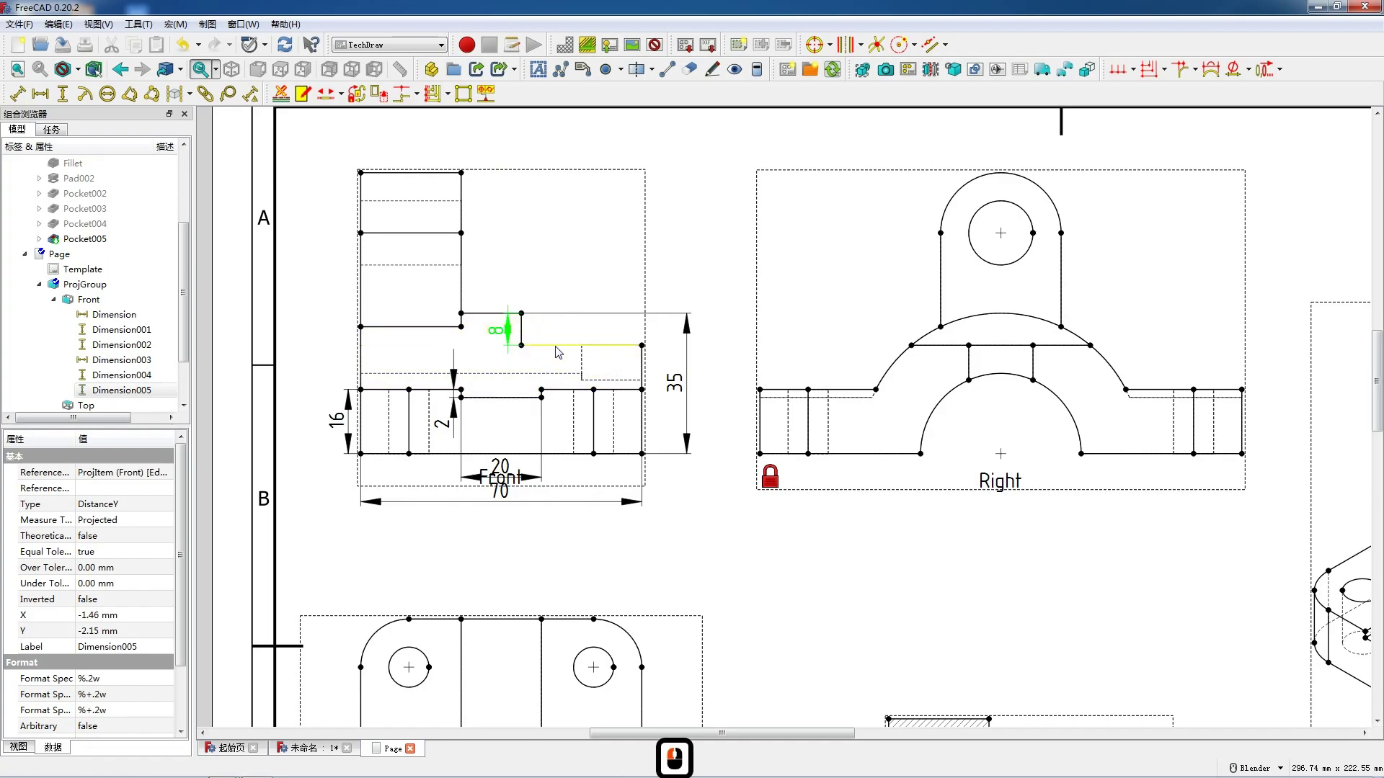
left_click(559, 346)
key("shift+h")
left_click_drag(574, 351, 582, 292)
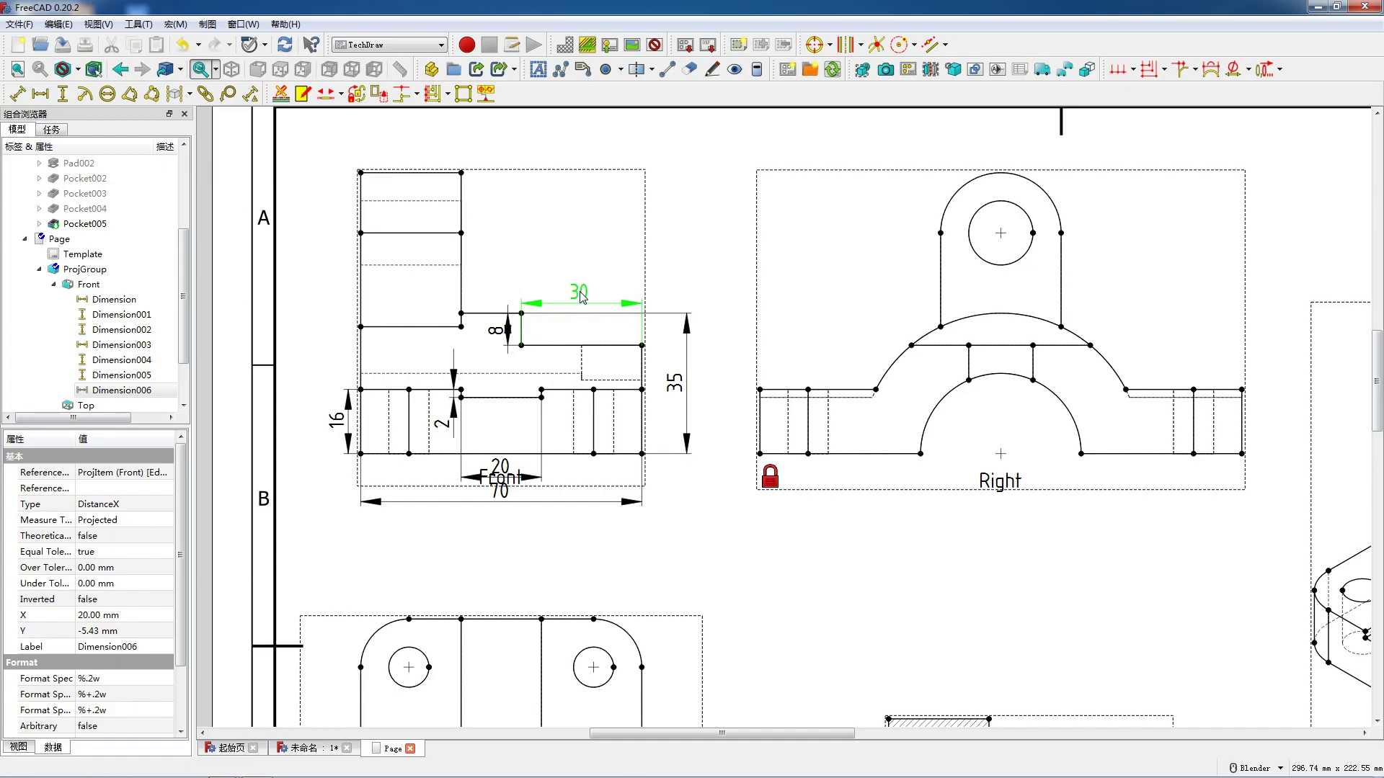
left_click(581, 292)
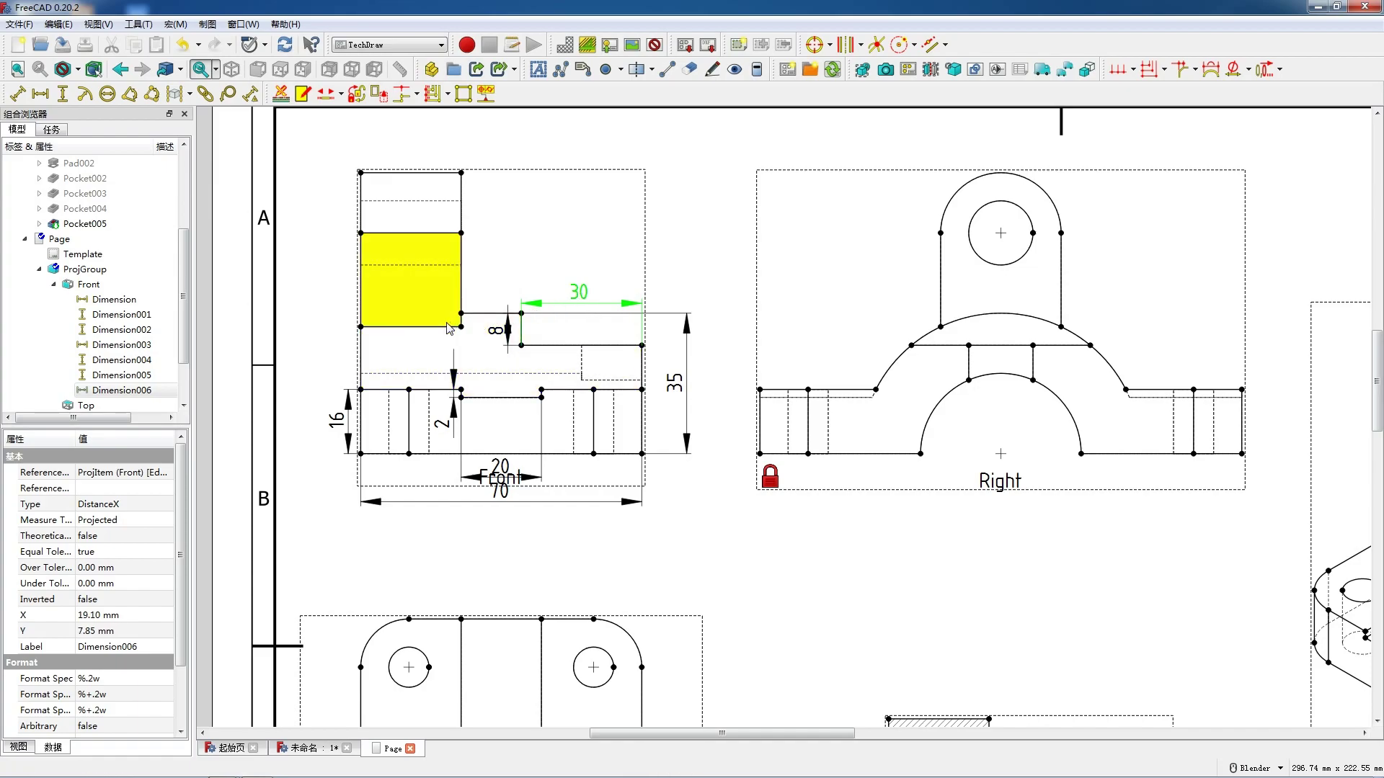
- Add a vertical dimension from the upright's solid middle line to the base's bottom edge in the front view, placed left of the outline
left_click(403, 233)
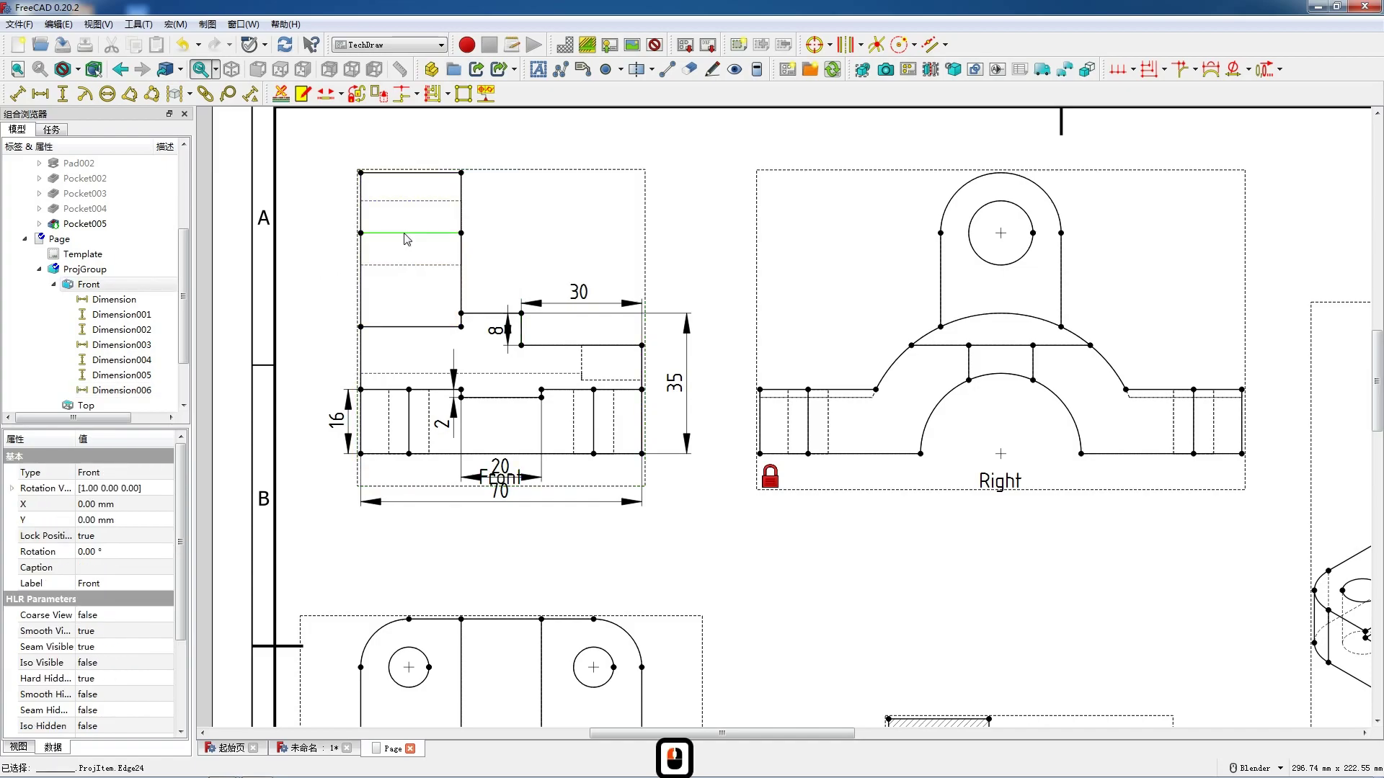
left_click(379, 456, "ctrl")
key("v")
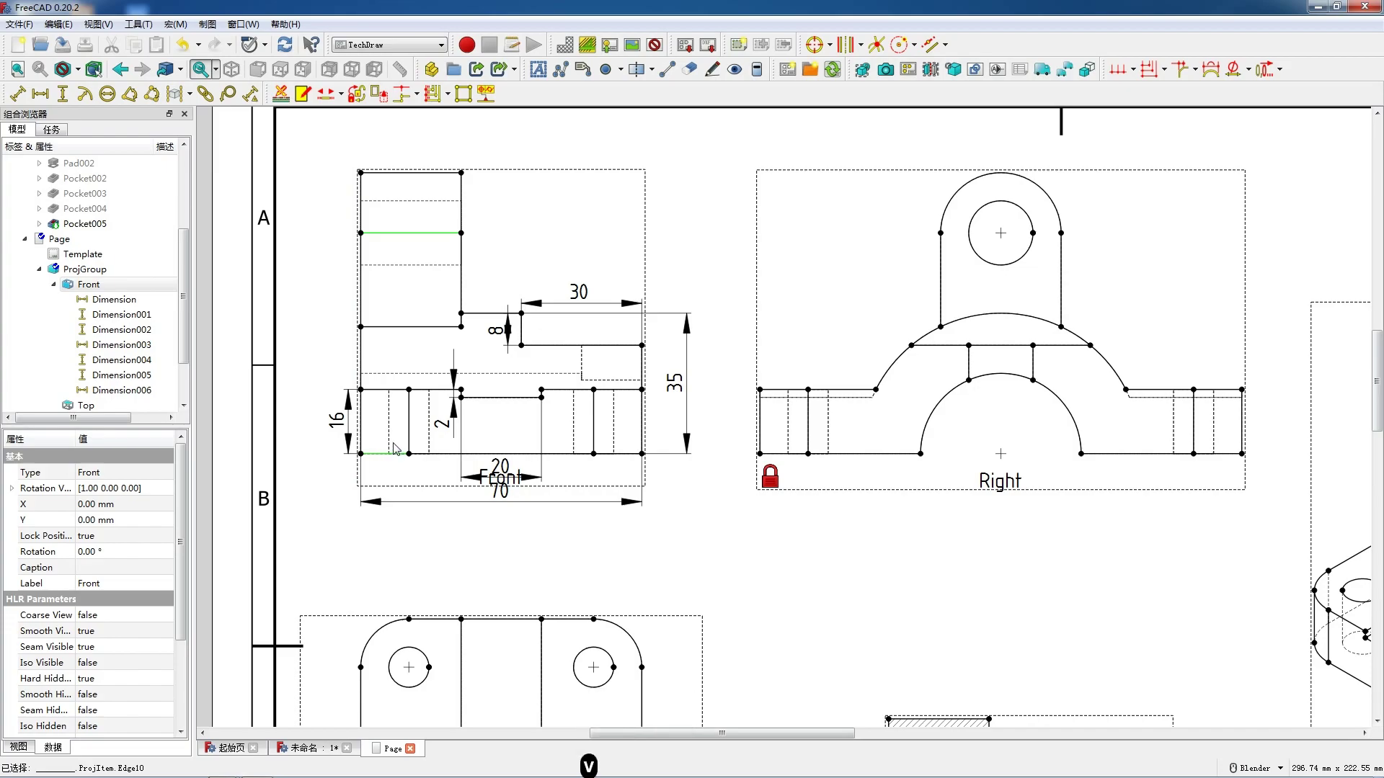
left_click_drag(359, 337, 315, 342)
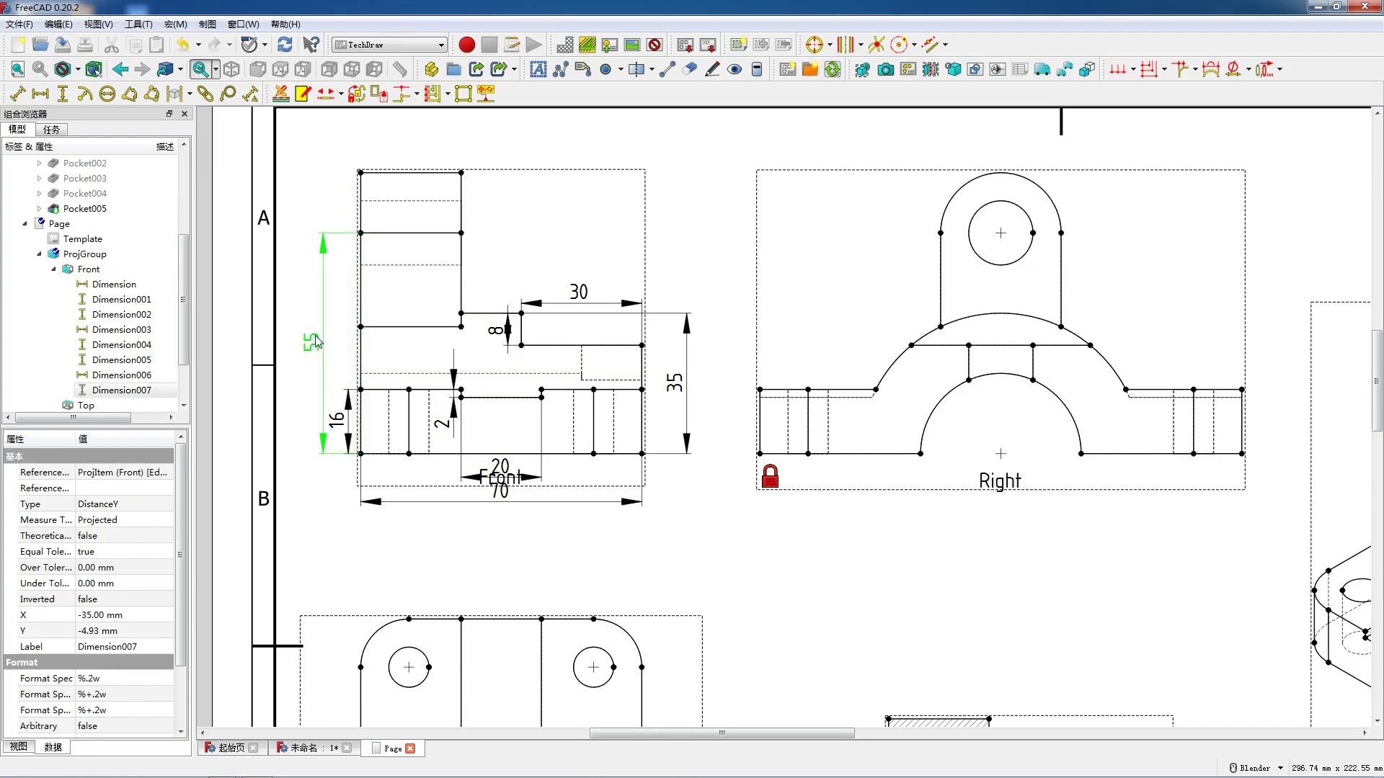
- Dimension the upright in the front view: the spacing of its hidden hole lines, placed to its right, and its top edge's width, placed above
left_click(413, 266)
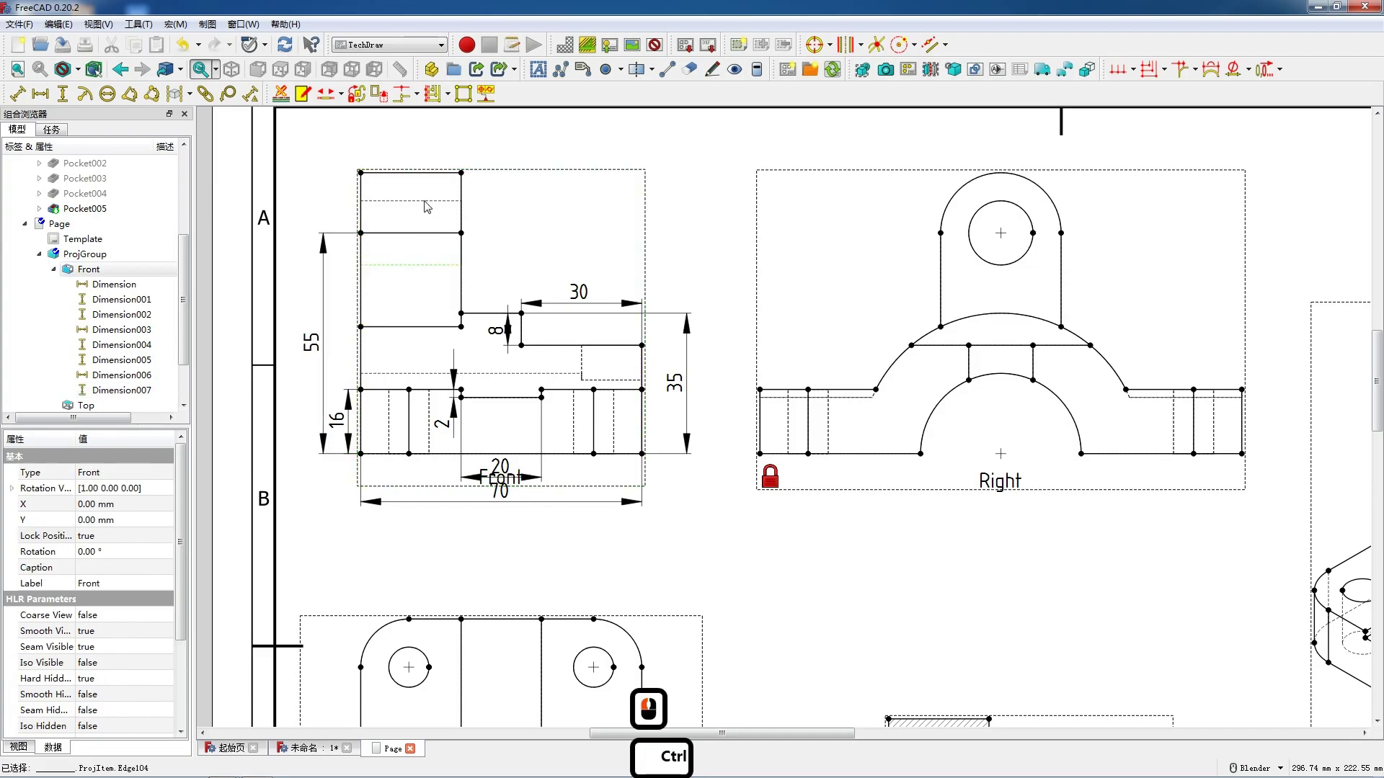
left_click(425, 202, "ctrl")
key("v")
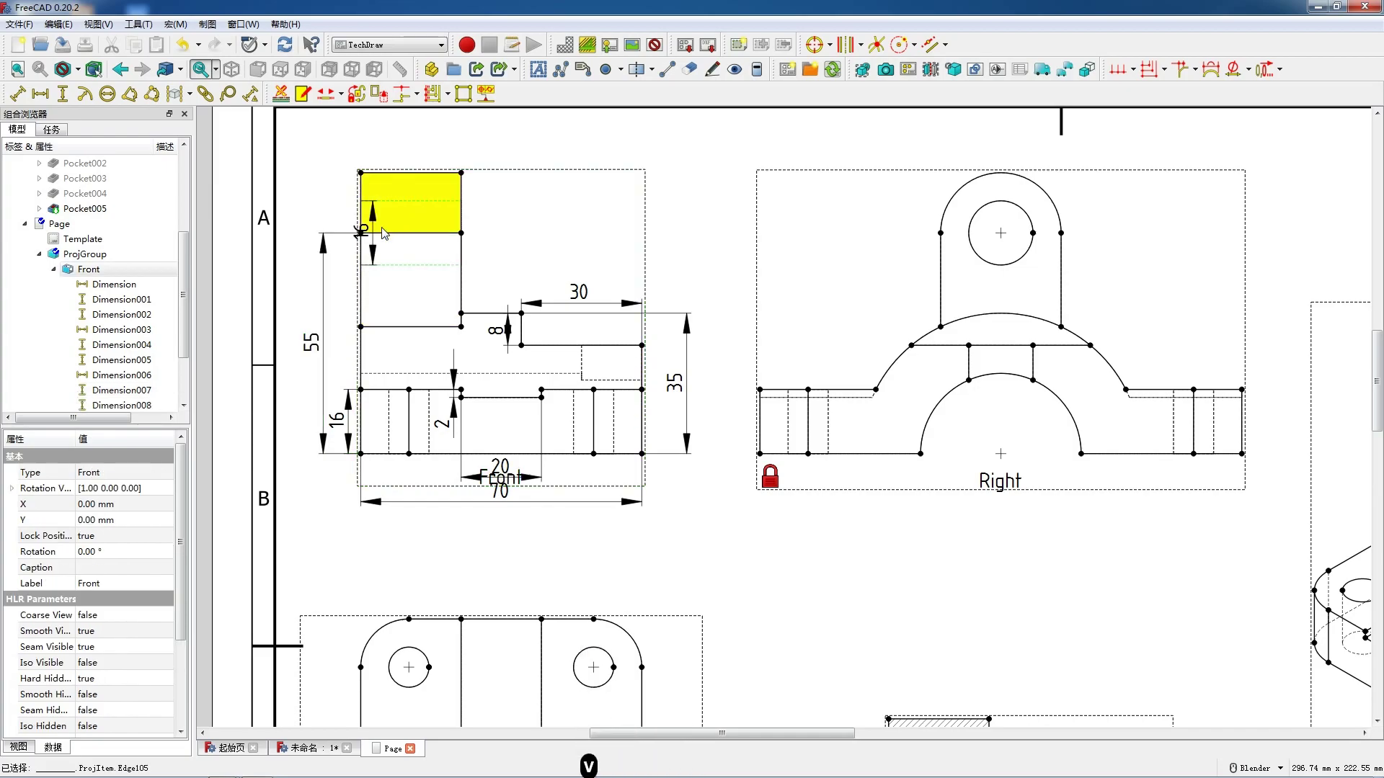
left_click_drag(372, 220, 484, 233)
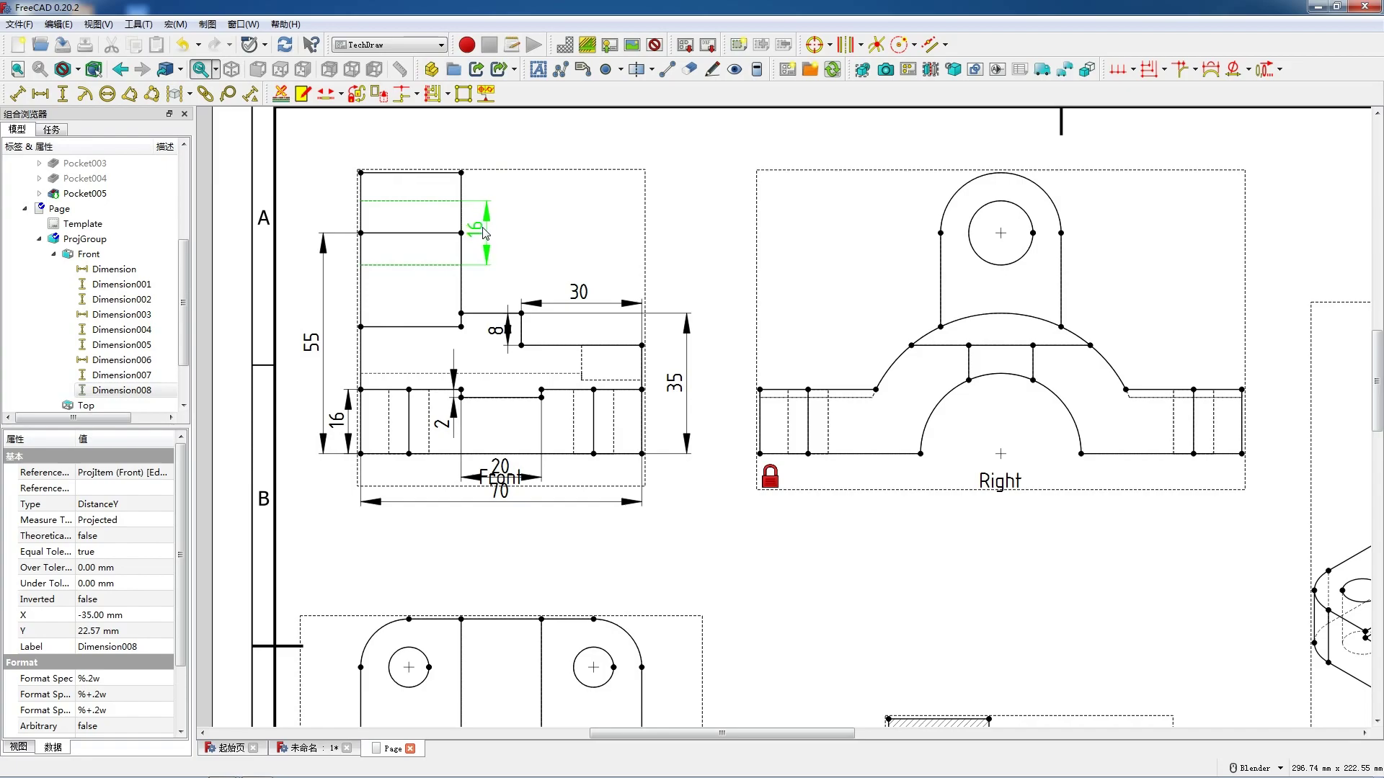
left_click(403, 174, "shift")
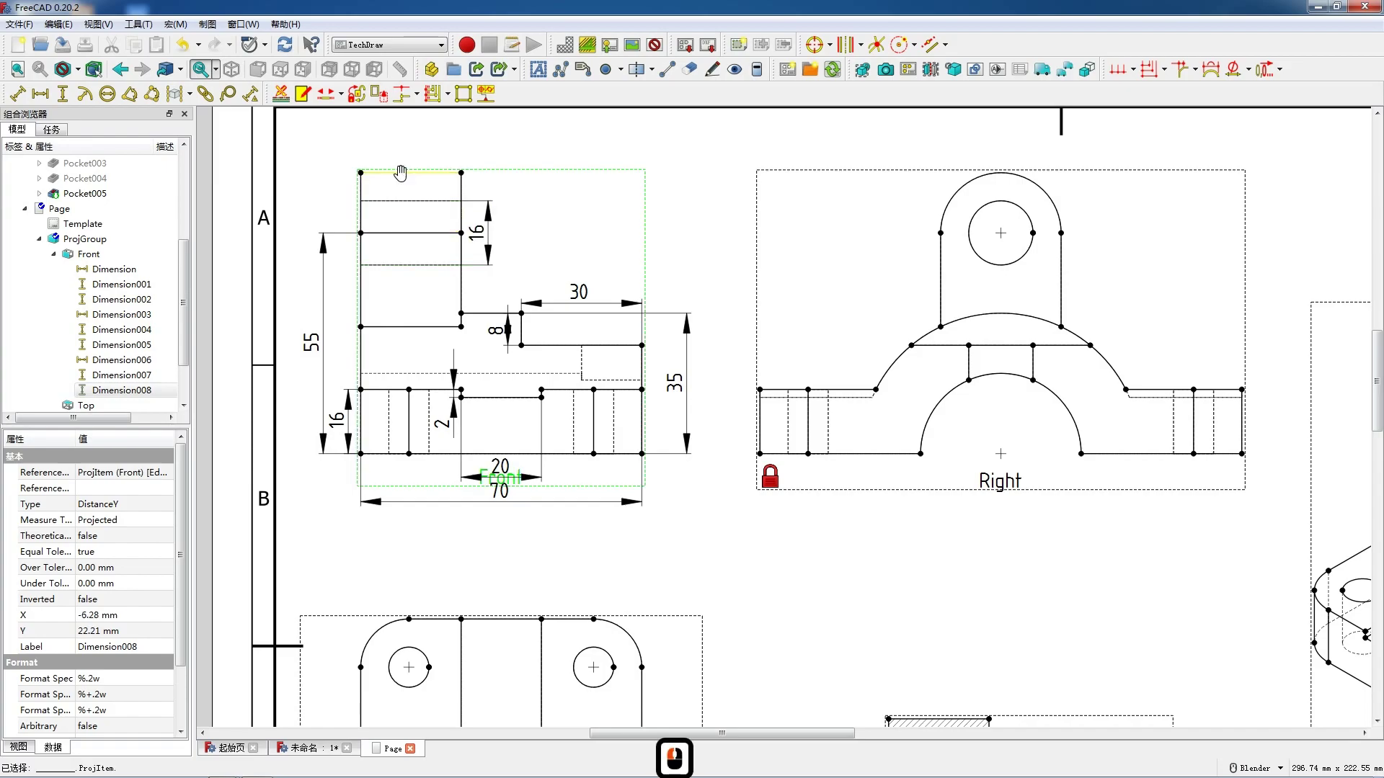
key("h")
left_click_drag(407, 175, 425, 159)
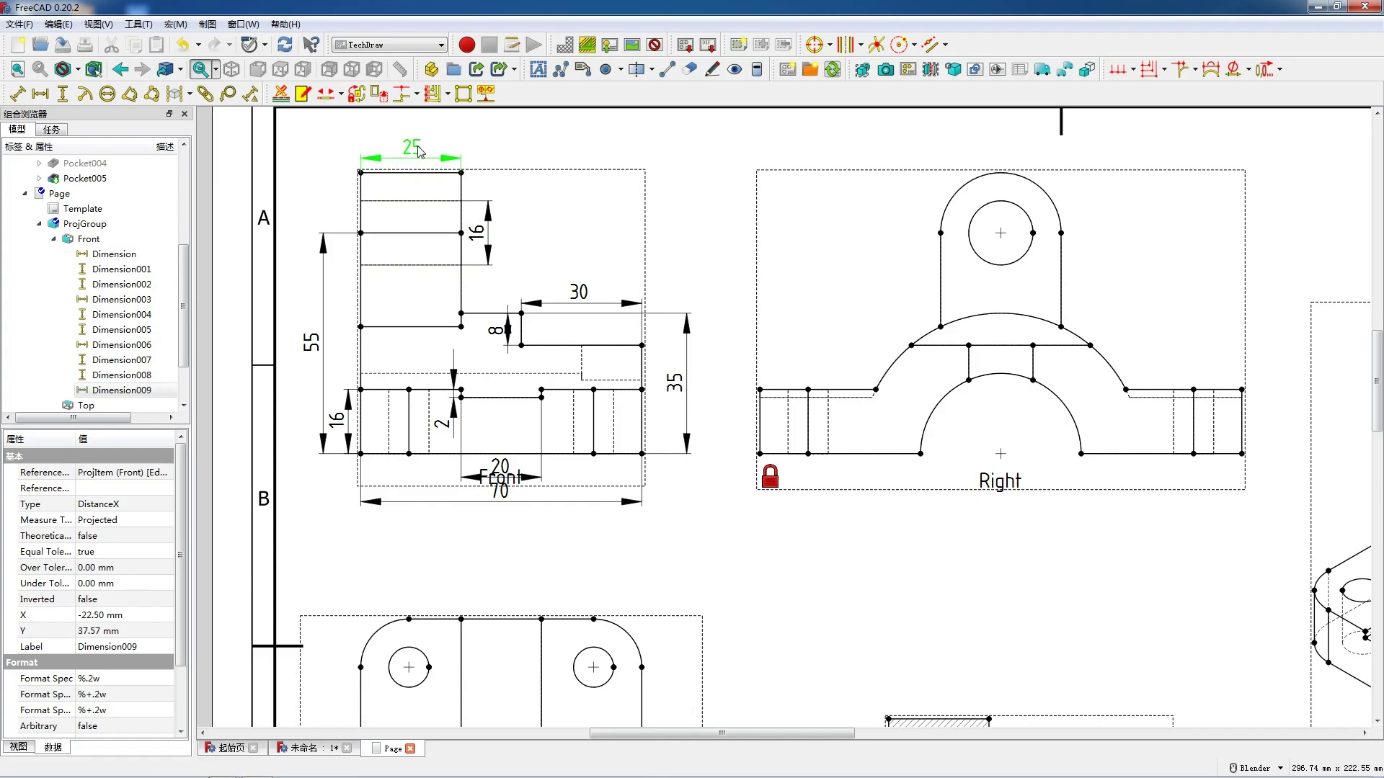
- Add a horizontal dimension between the right view's two outer bottom corners and place it below the base
scroll(649, 288, "down", 1)
scroll(1174, 467, "up", 3)
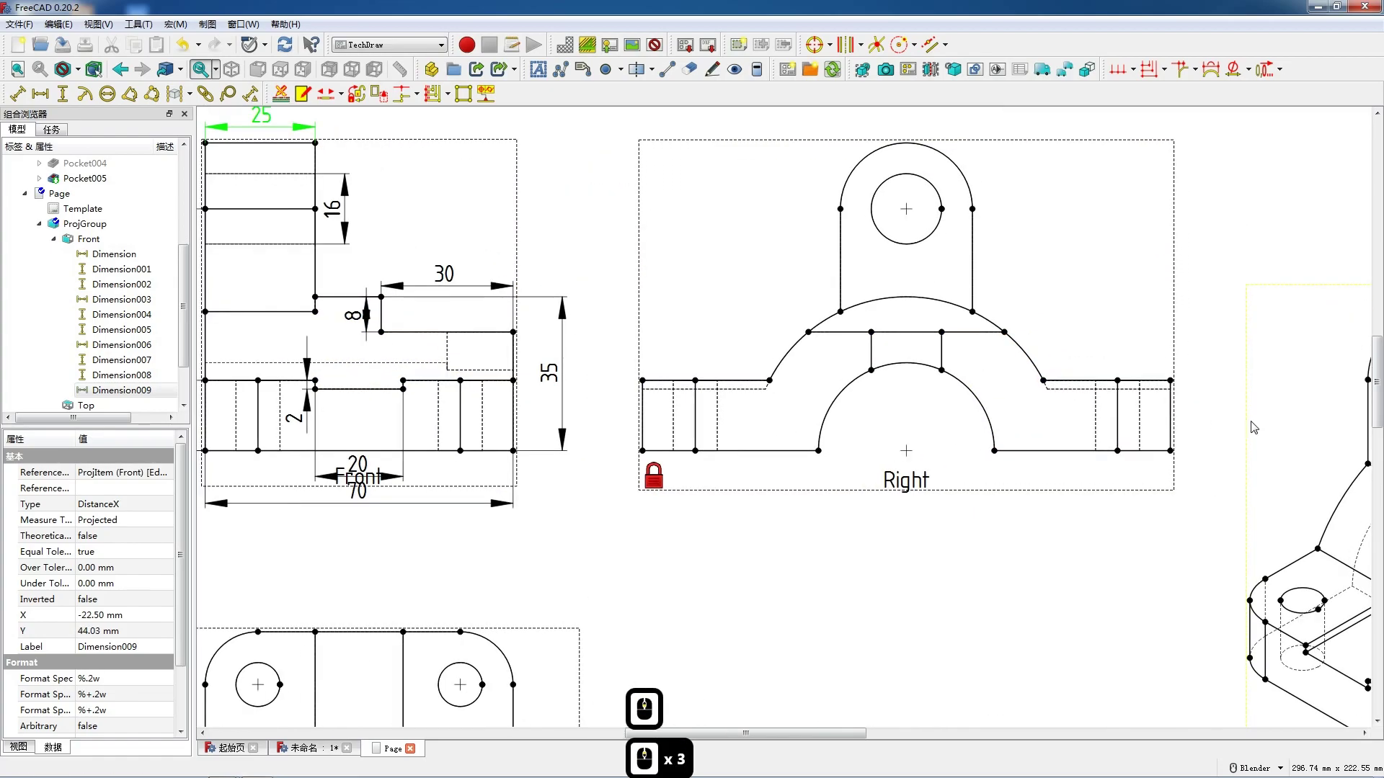
left_click(1160, 452)
left_click(582, 453, "ctrl")
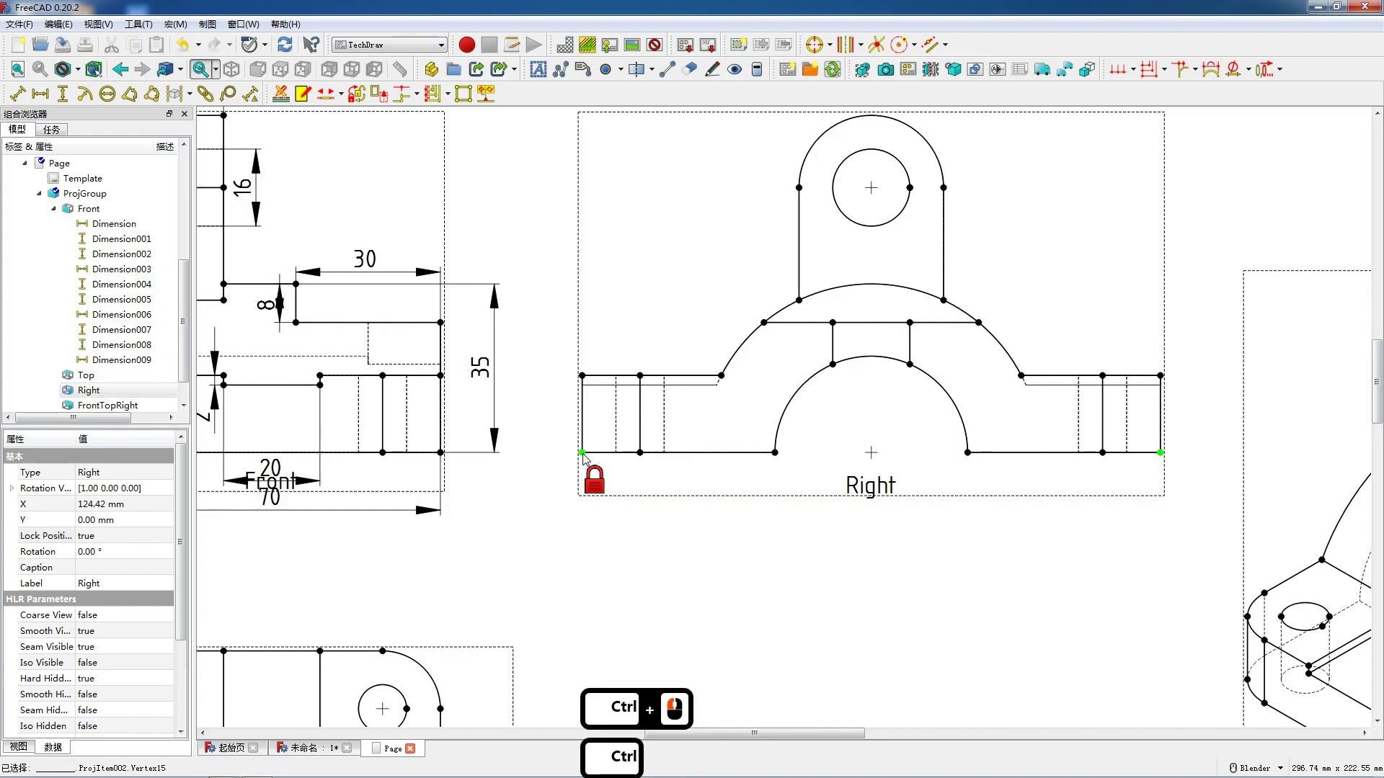
key("h")
left_click_drag(887, 462, 886, 476)
left_click(885, 476)
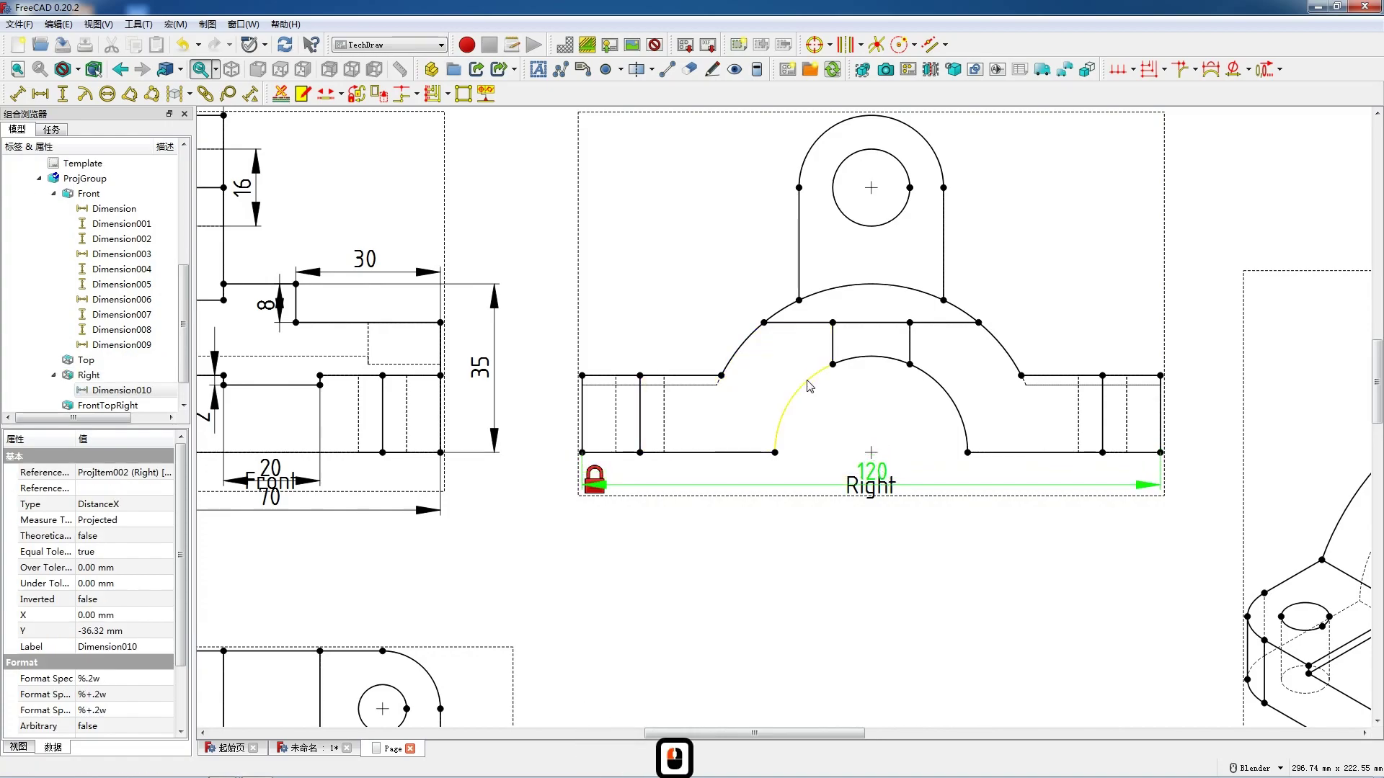
- Add radius dimensions to the inner and outer arcs of the right view's central arch, placed to the upper left of the arch
left_click(804, 384)
left_click(85, 94)
left_click_drag(882, 299, 699, 337)
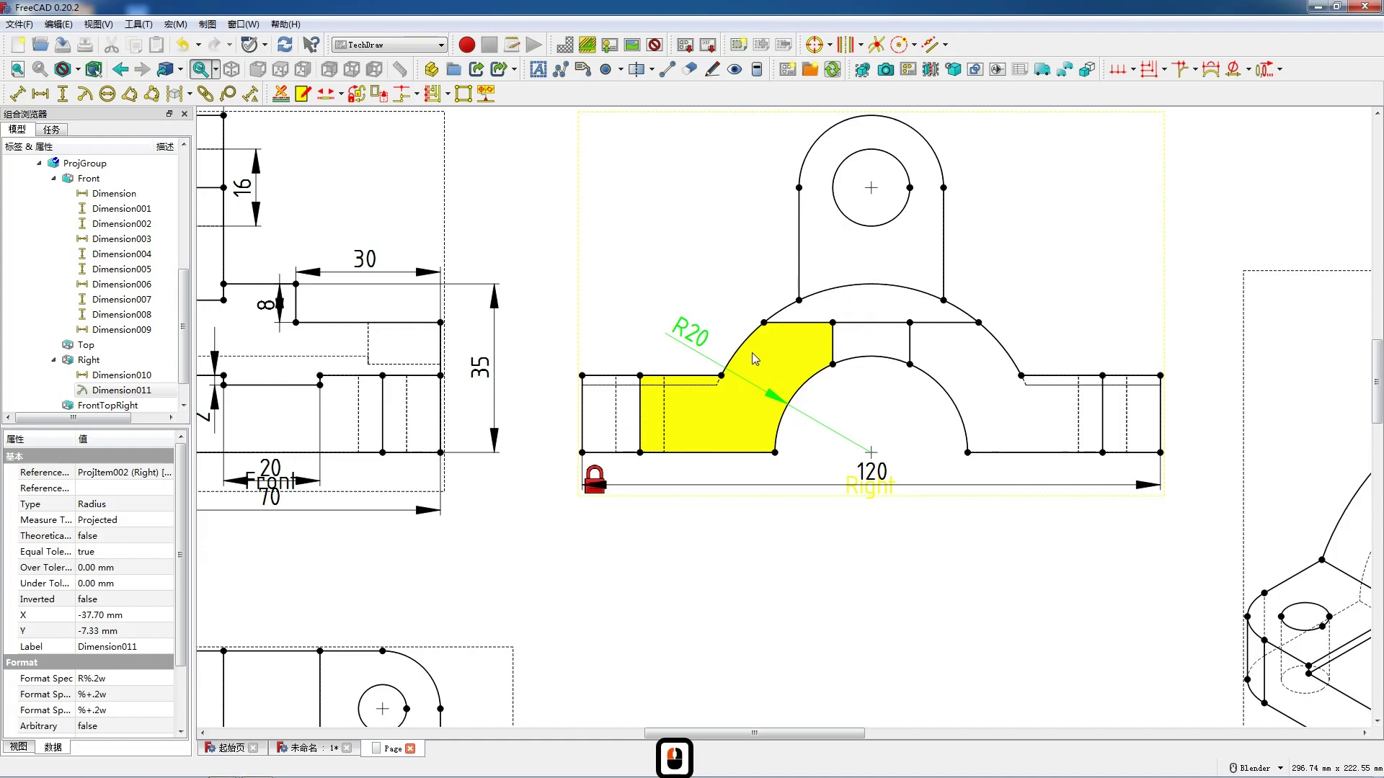
left_click(740, 347)
left_click(85, 93)
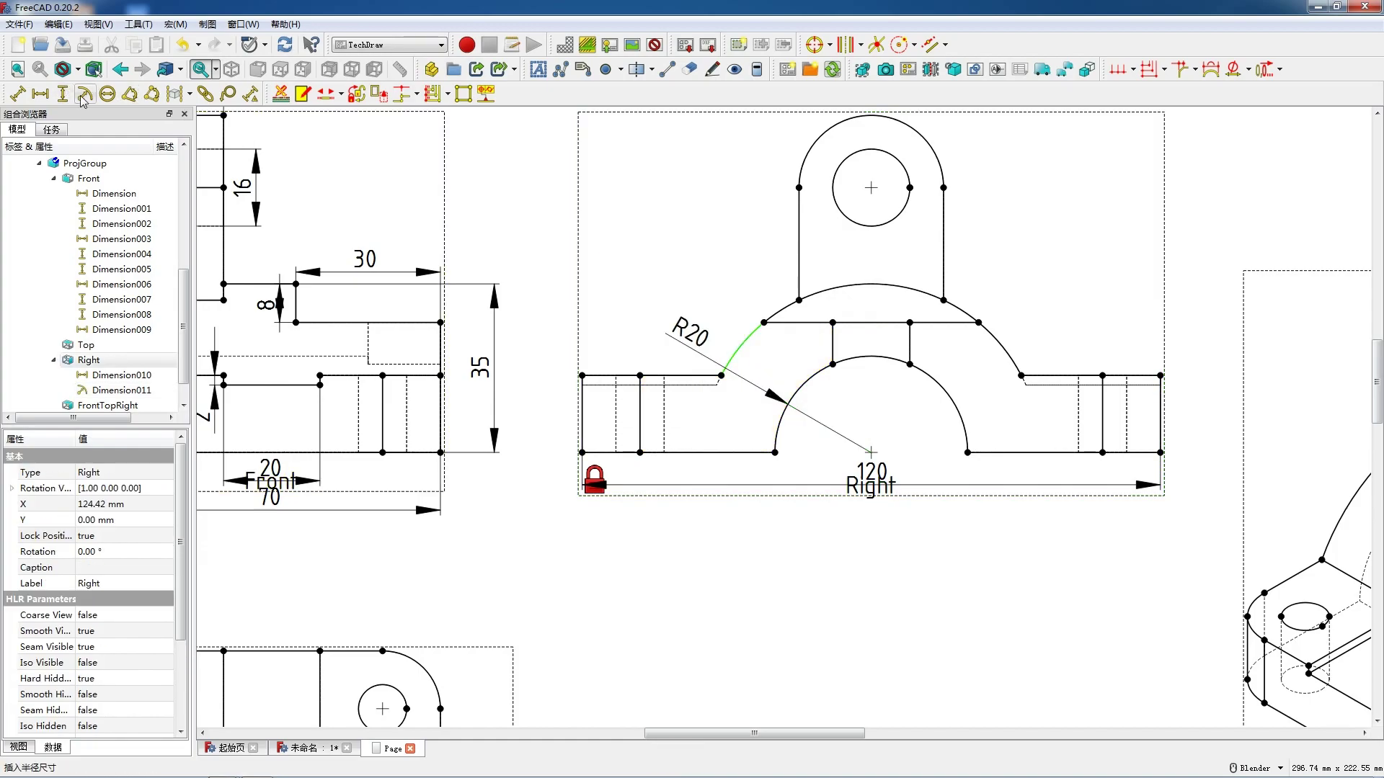
mouse_move(874, 313)
left_mouse_down()
mouse_move(733, 326)
mouse_move(713, 313)
left_mouse_up()
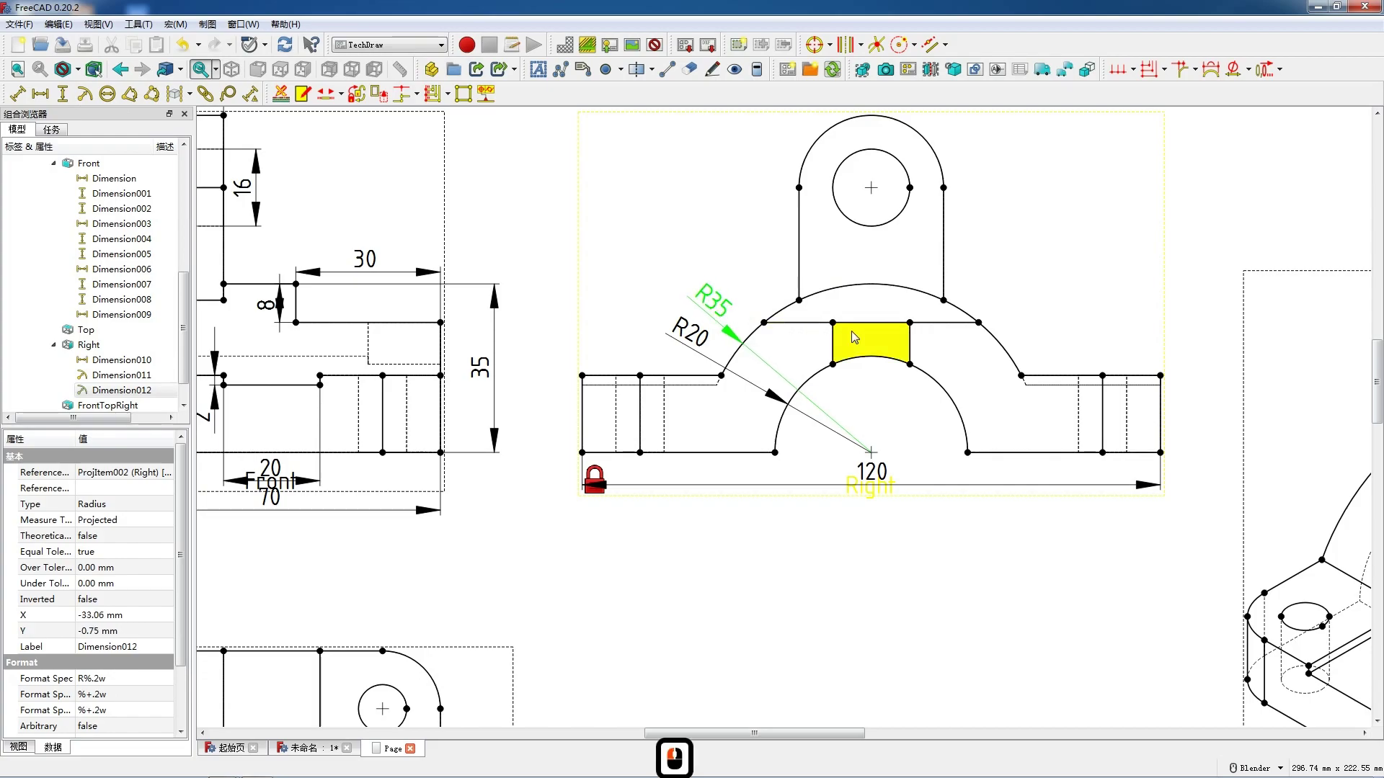
- Add a horizontal dimension to the top edge of the small central slot in the right view and place it below the slot
left_click(974, 324)
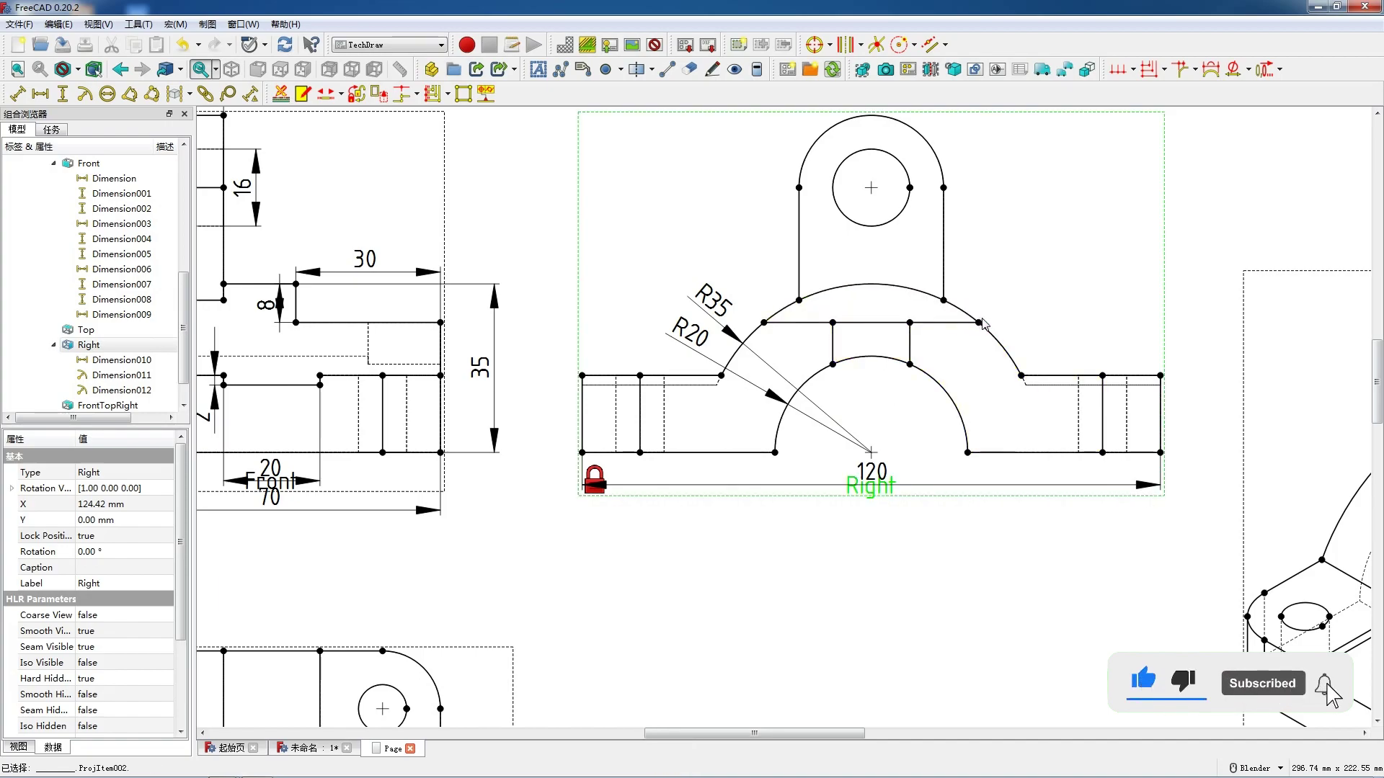
left_click(876, 324, "shift")
key("h")
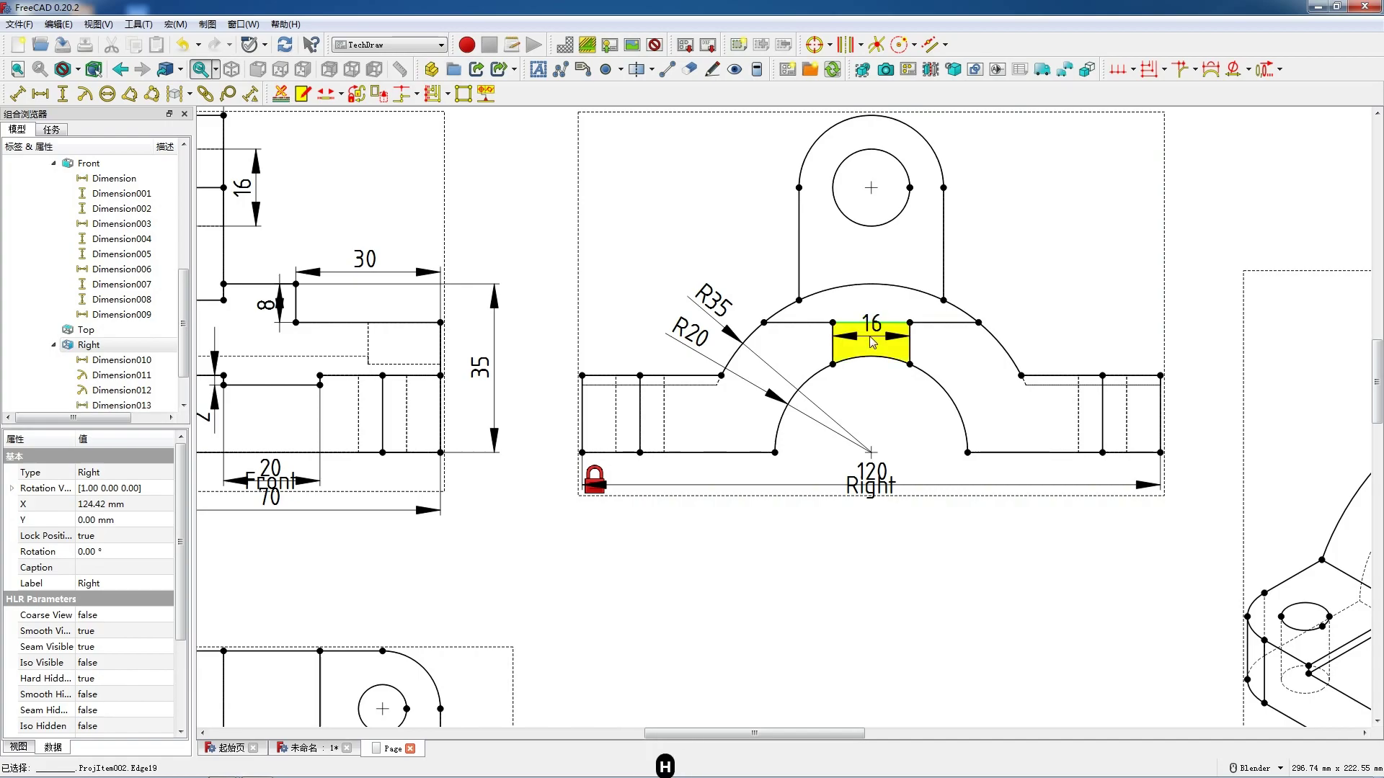
left_click_drag(875, 332, 877, 383)
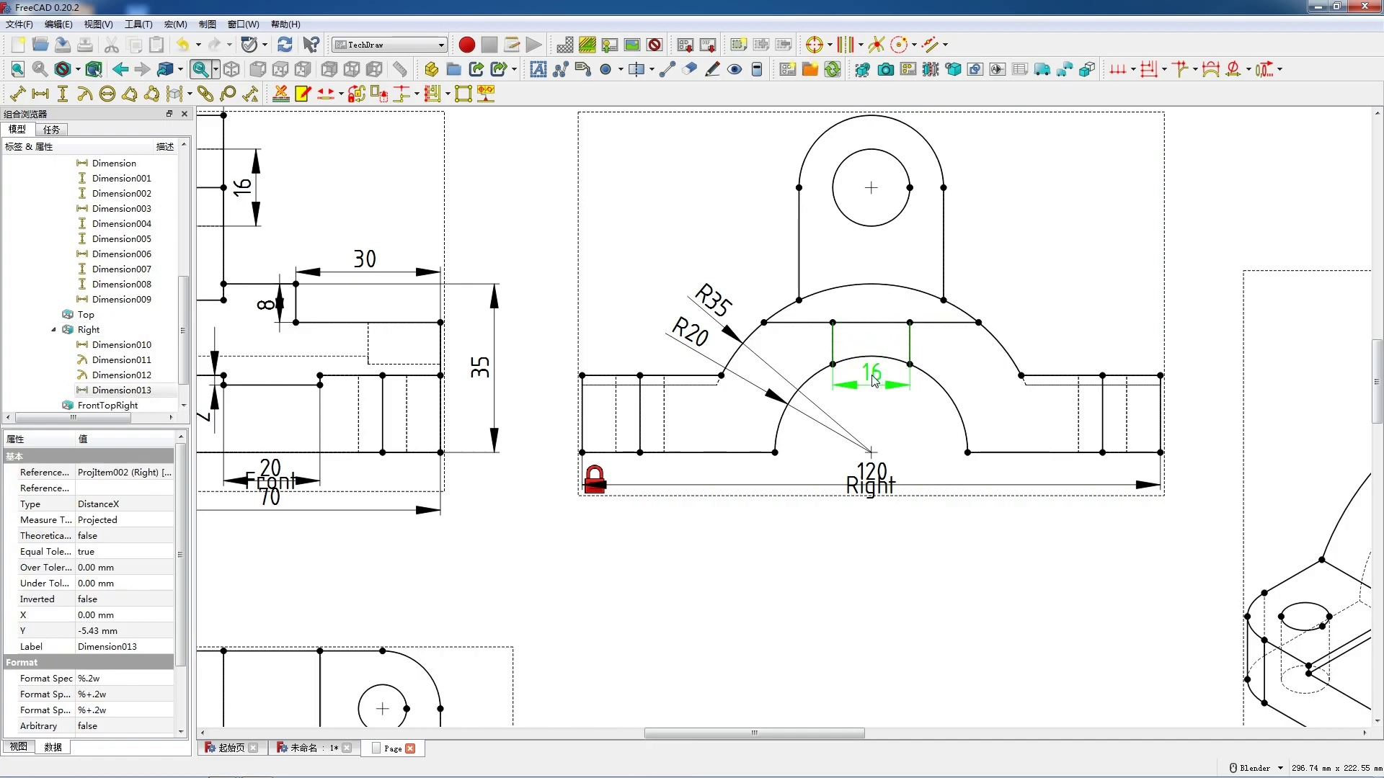
left_click(873, 380)
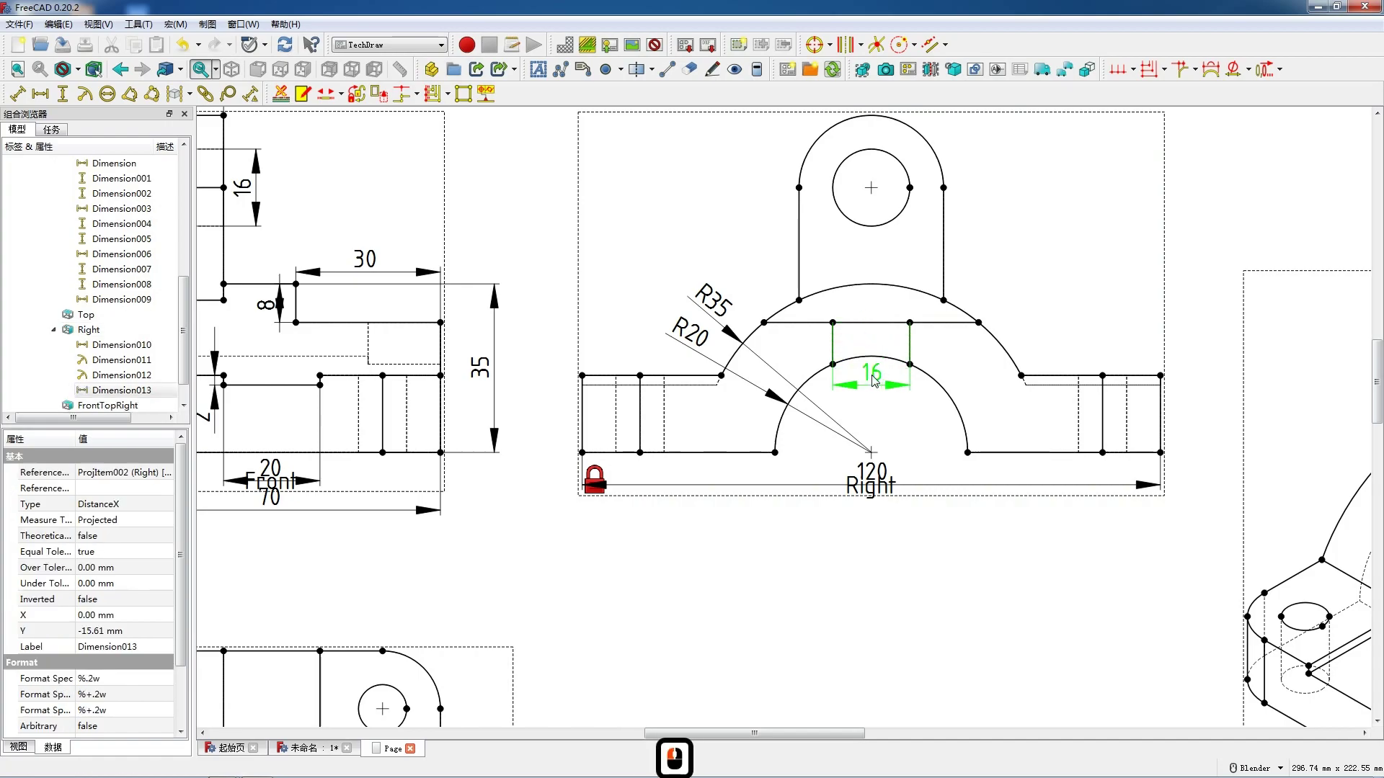
- Add radius dimensions to the lug's hole and rounded top in the right view, placed to the upper left of the lug
scroll(1067, 338, "up", 2)
scroll(919, 330, "down", 2)
scroll(920, 310, "down", 2)
left_click(850, 172)
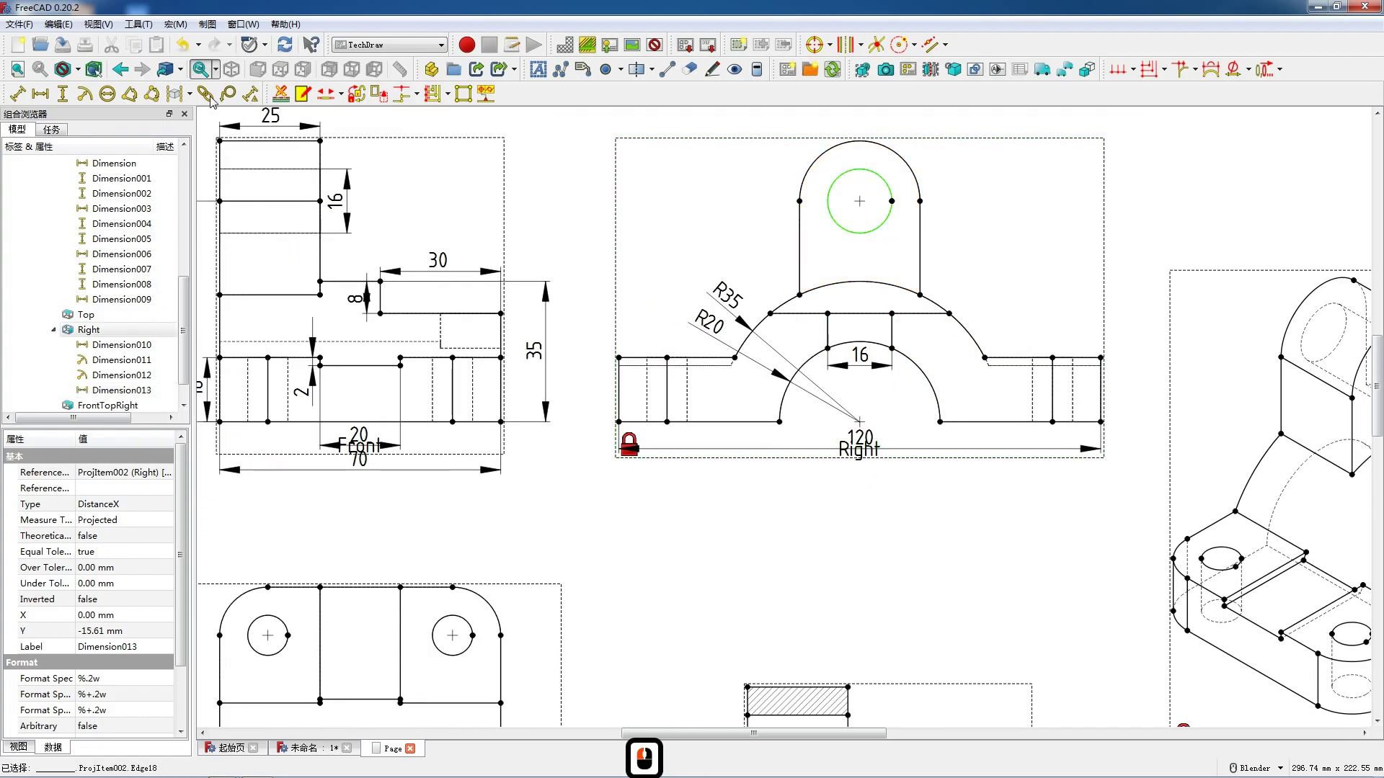
left_click(86, 94)
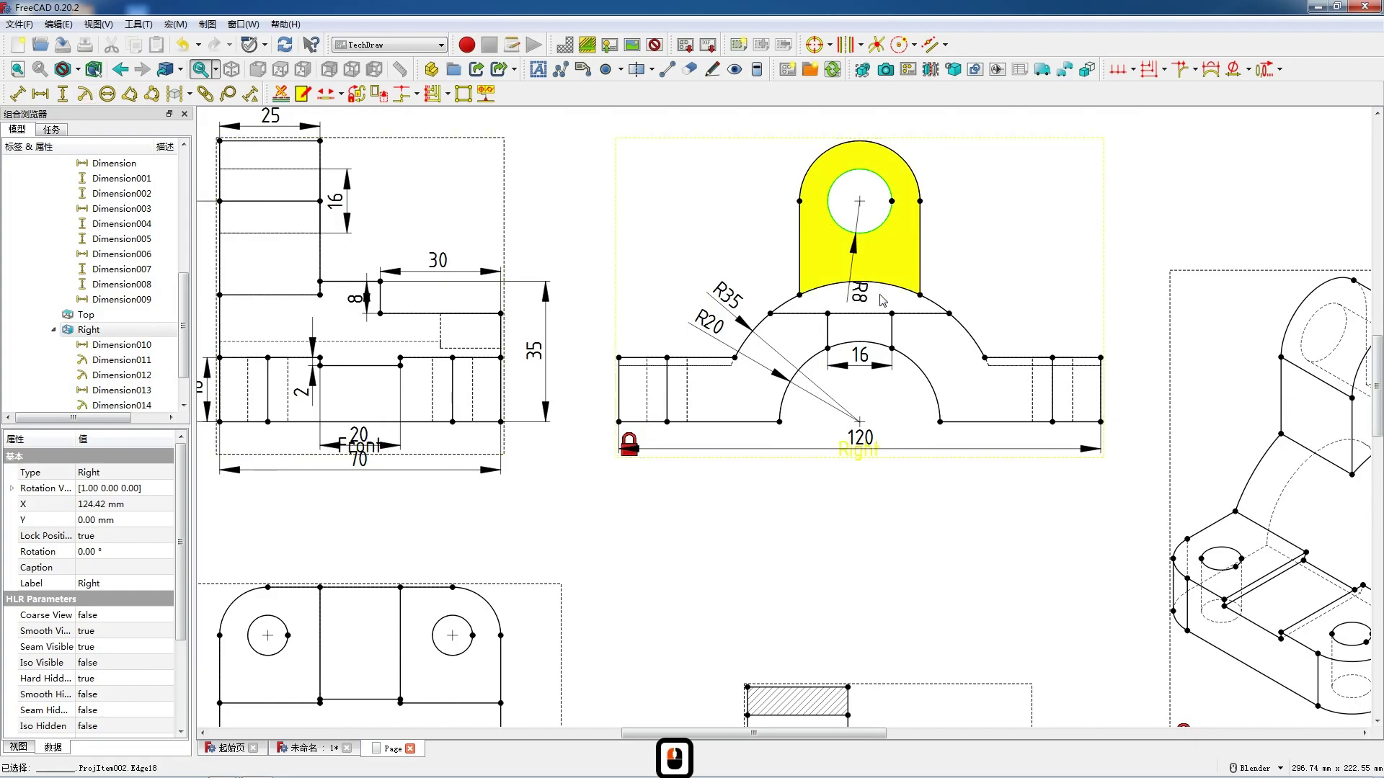
left_click_drag(862, 283, 800, 162)
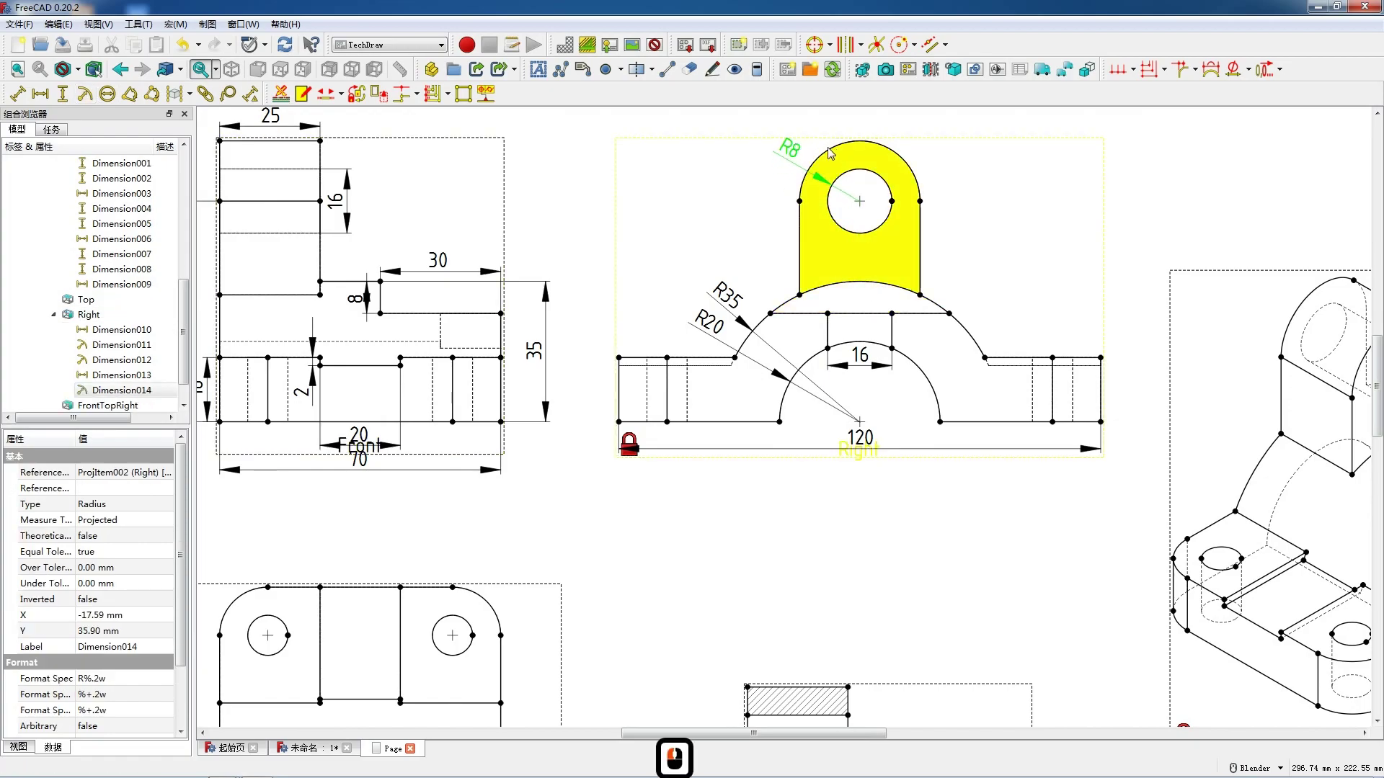
left_click(829, 150)
left_click(83, 95)
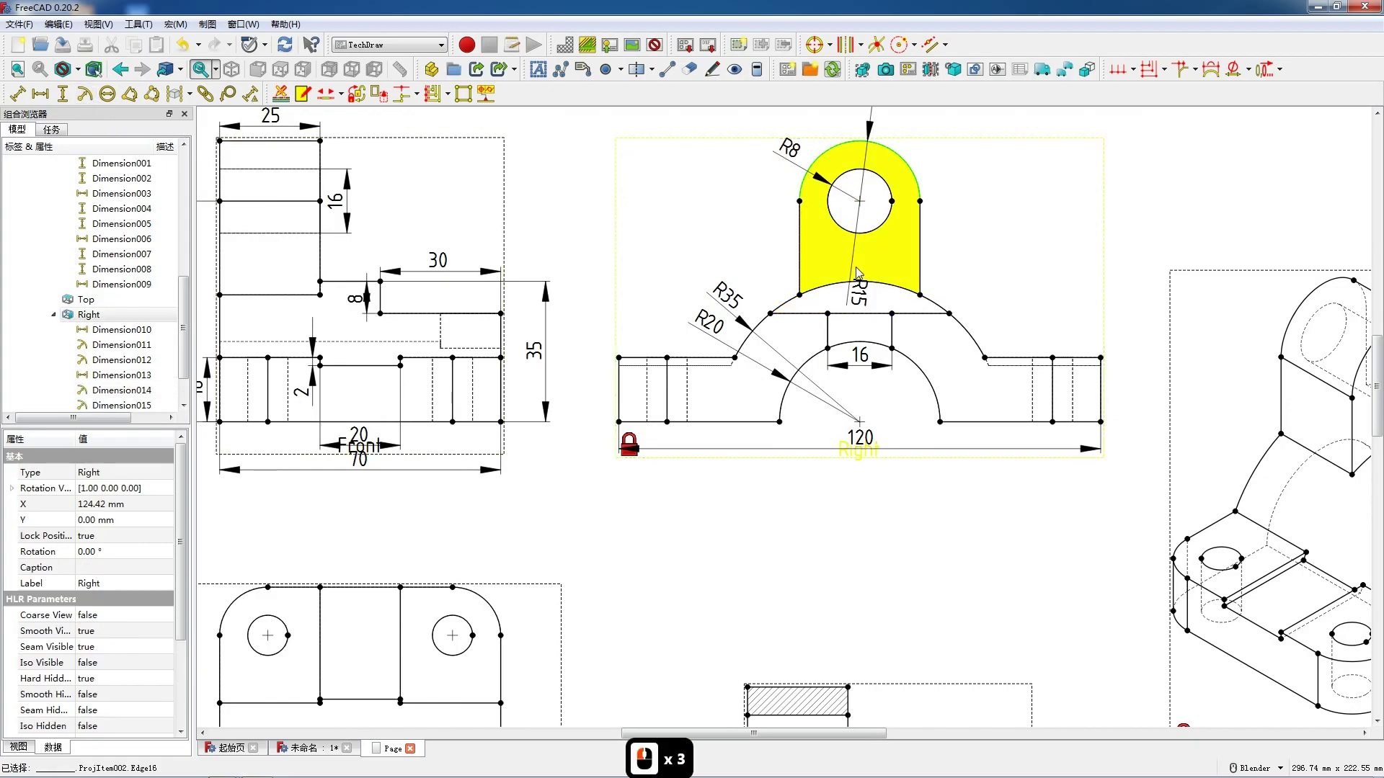
left_click_drag(869, 122, 810, 134)
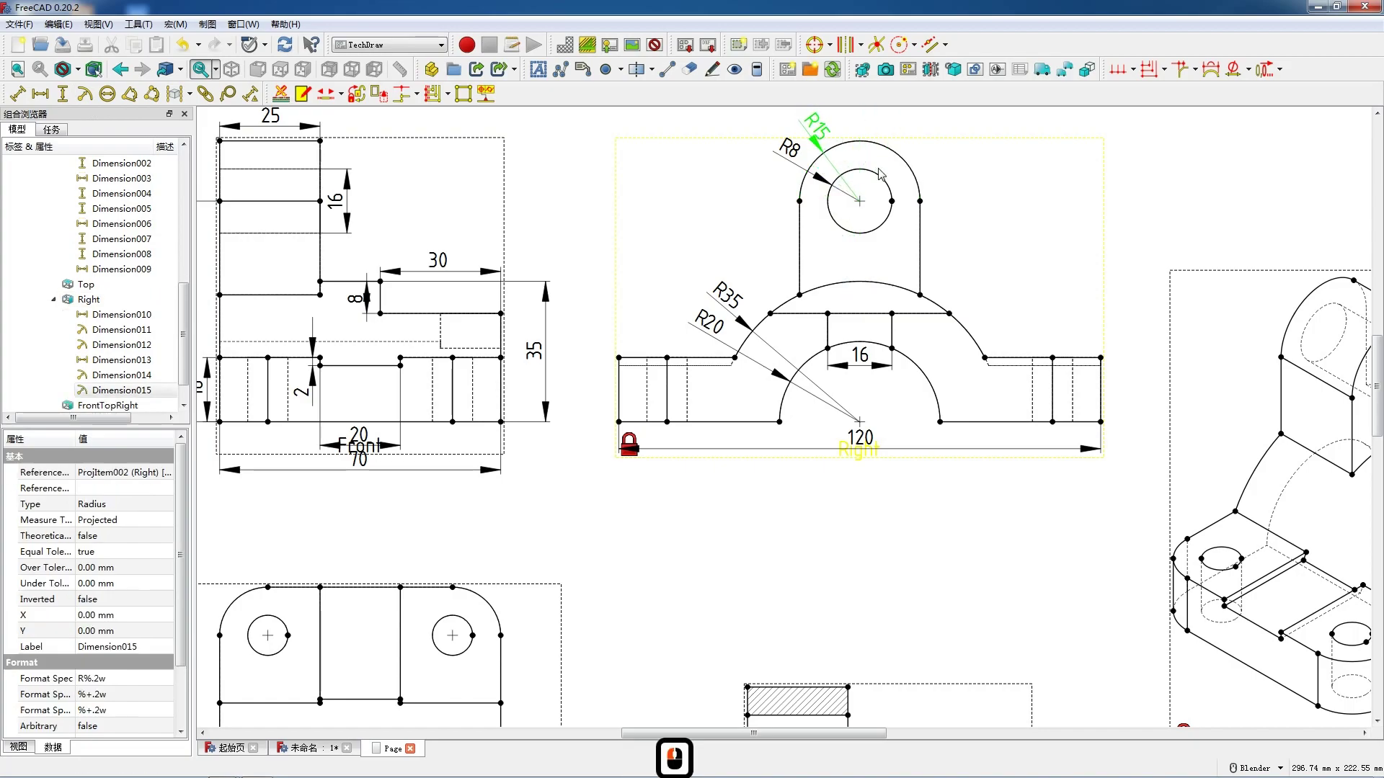
- Add a vertical dimension from the lug hole's centre to the arch's bottom-right corner in the right view, placed right of the outline
left_click(860, 201)
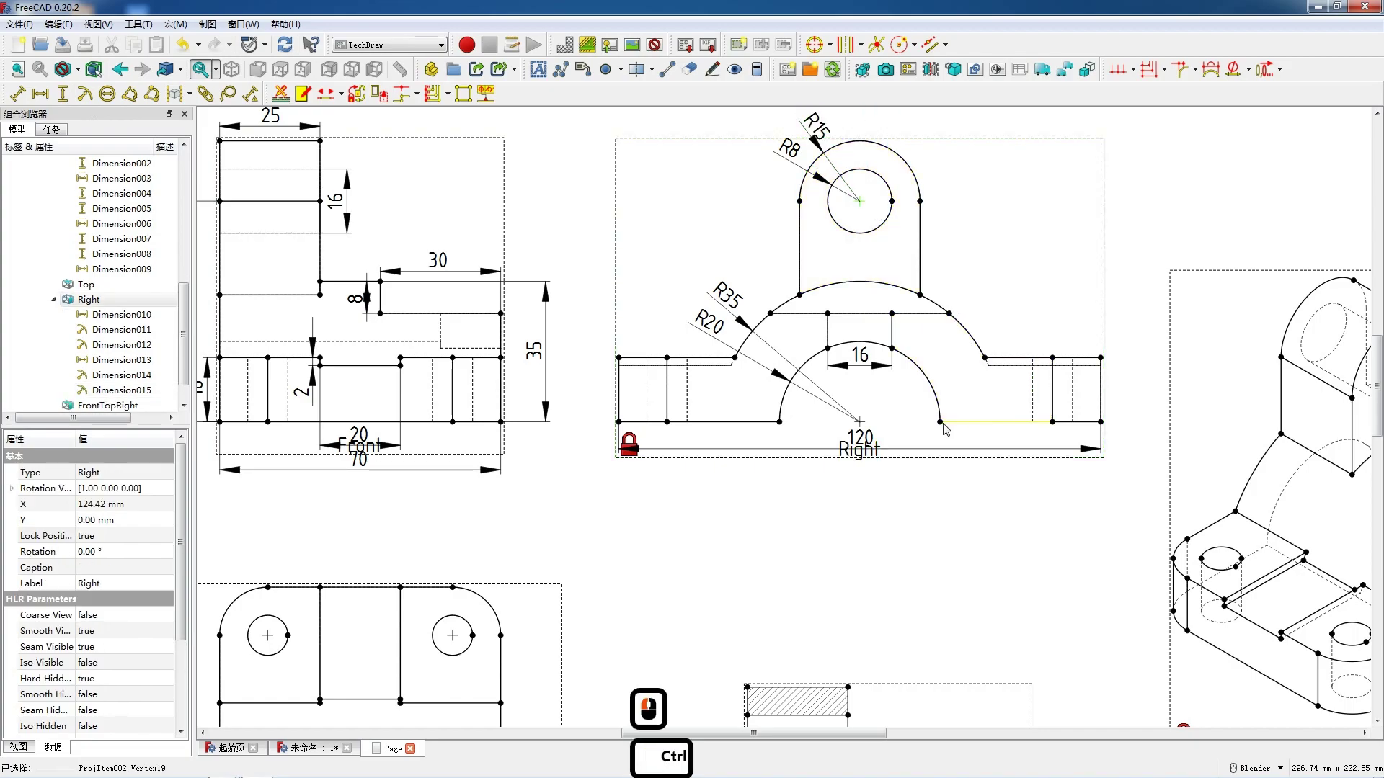
left_click(940, 423, "ctrl")
key("shift+v")
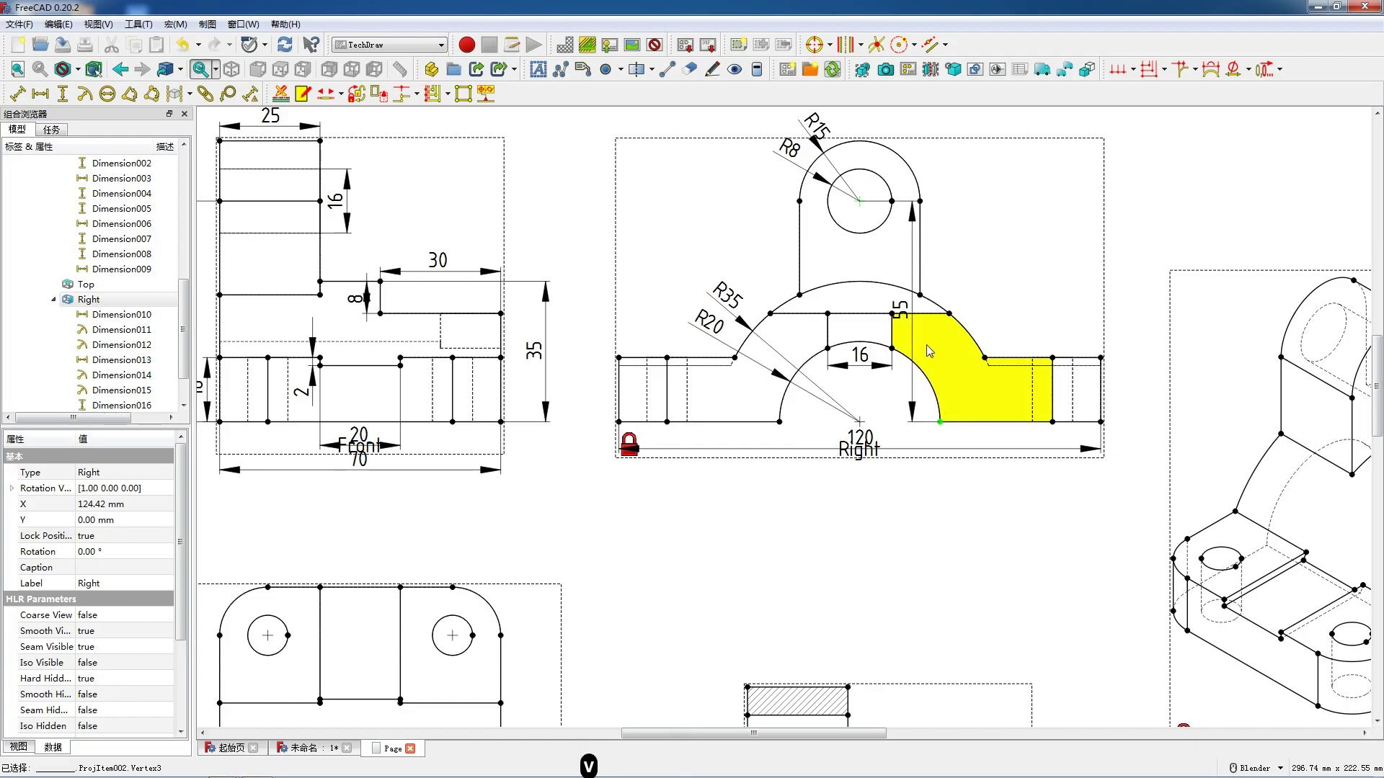
left_click_drag(898, 316, 1108, 323)
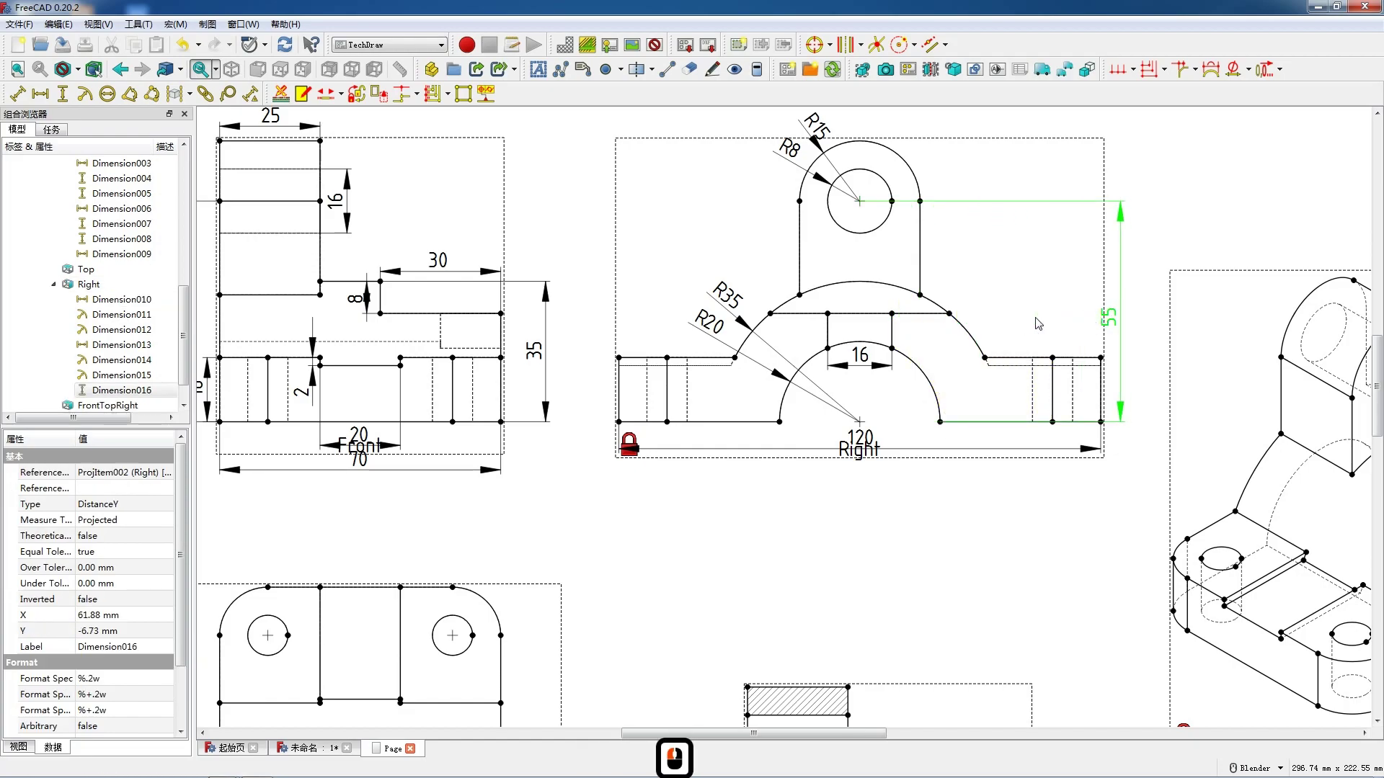
- Add a vertical dimension to the base's left edge in the right view and place it outside the outline
left_click(620, 393)
key("shift+v")
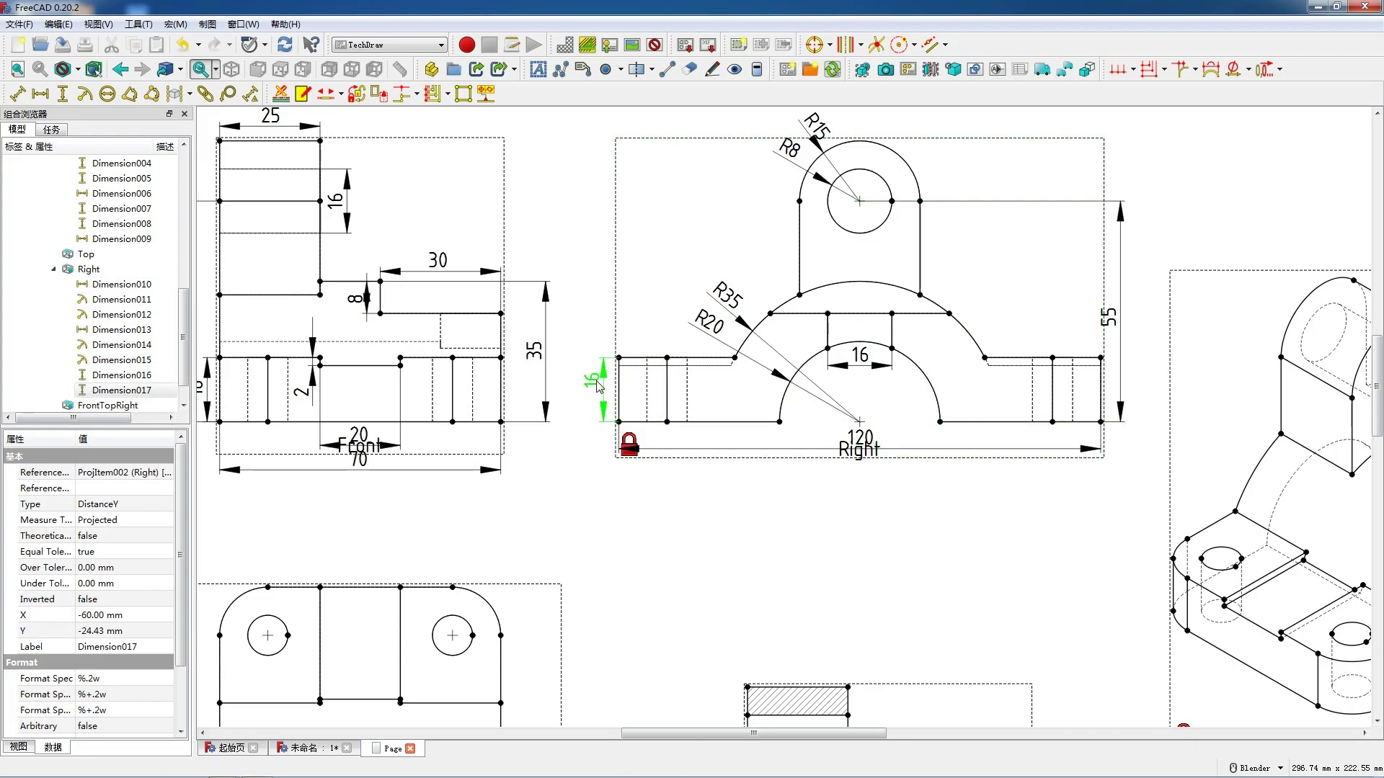
left_click_drag(597, 382, 597, 382)
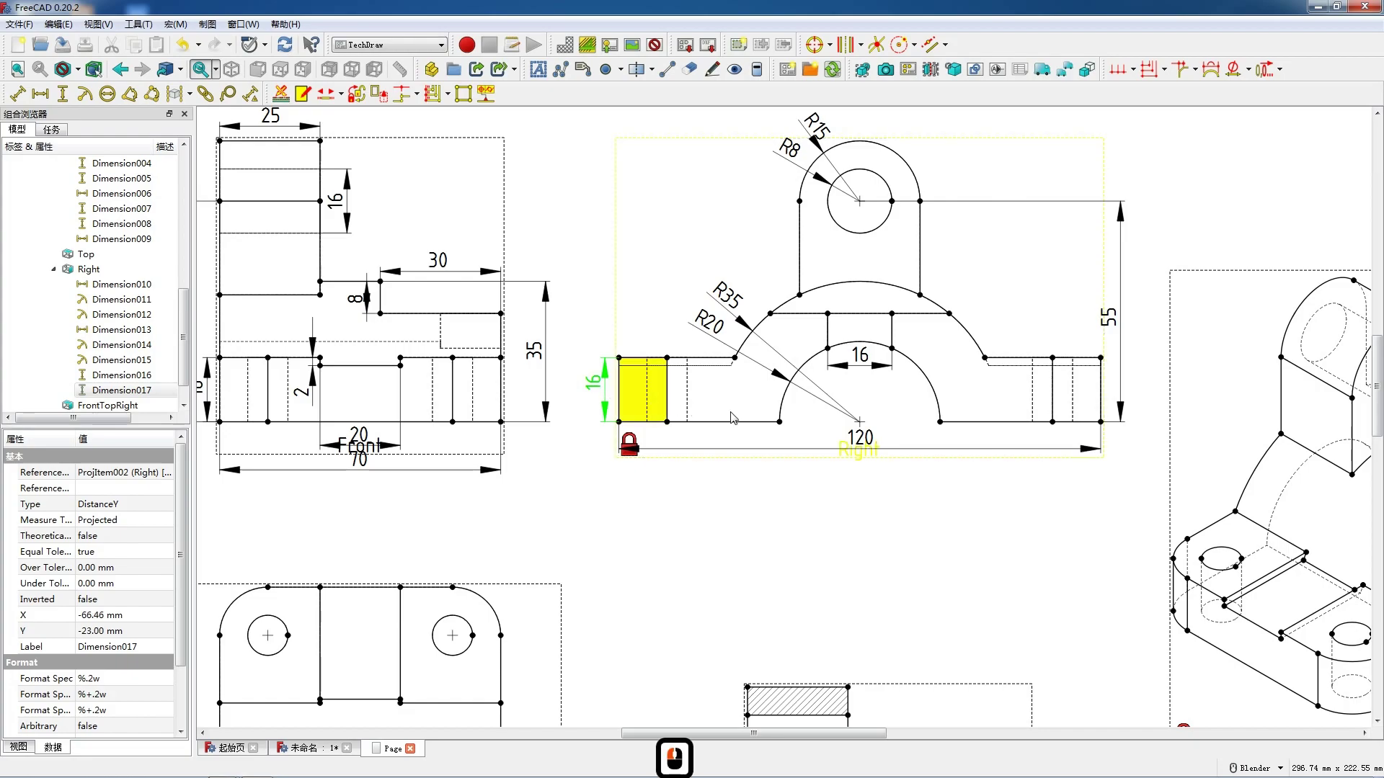
- Add a horizontal dimension between the base's two inner vertical edges in the right view, and move the overall width dimension below it
left_click(1054, 402)
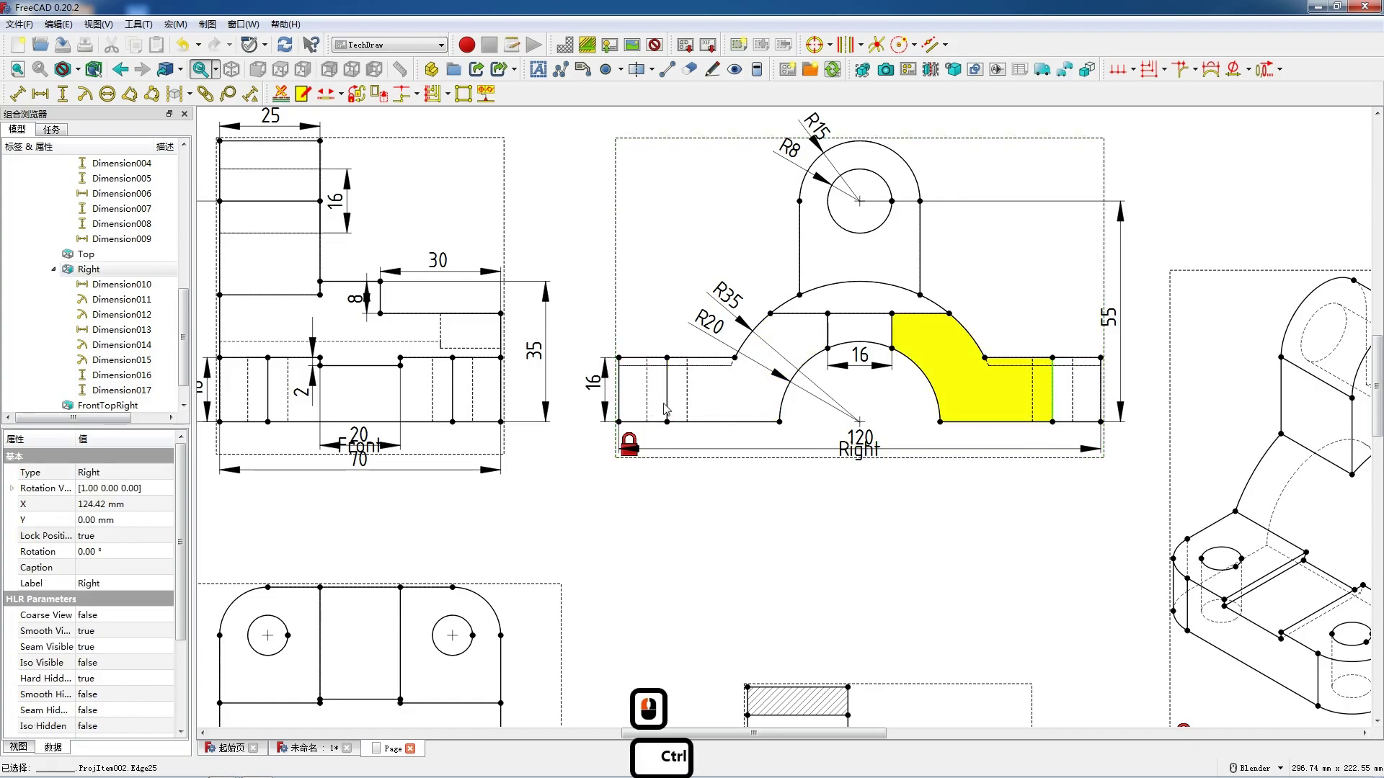
left_click(667, 406, "ctrl")
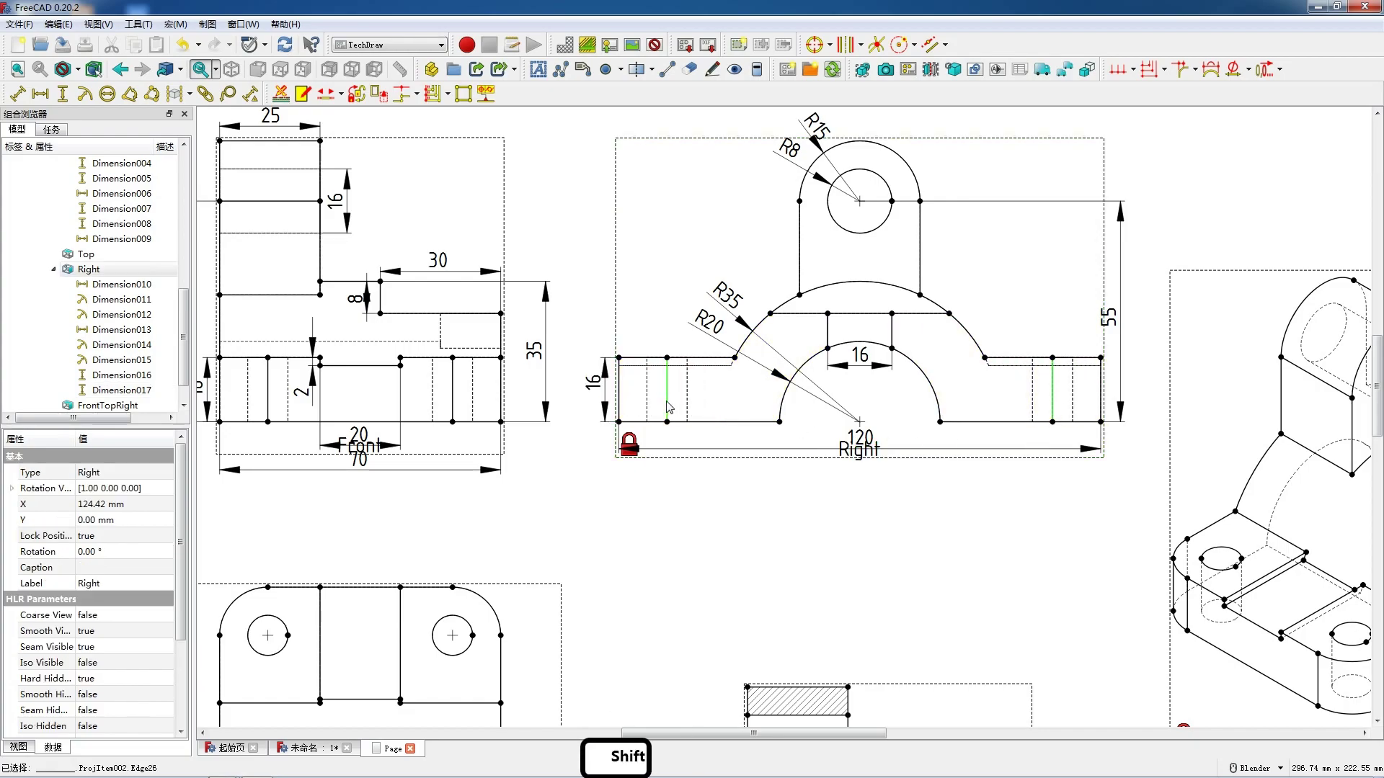
key("h")
left_click_drag(861, 448, 894, 458)
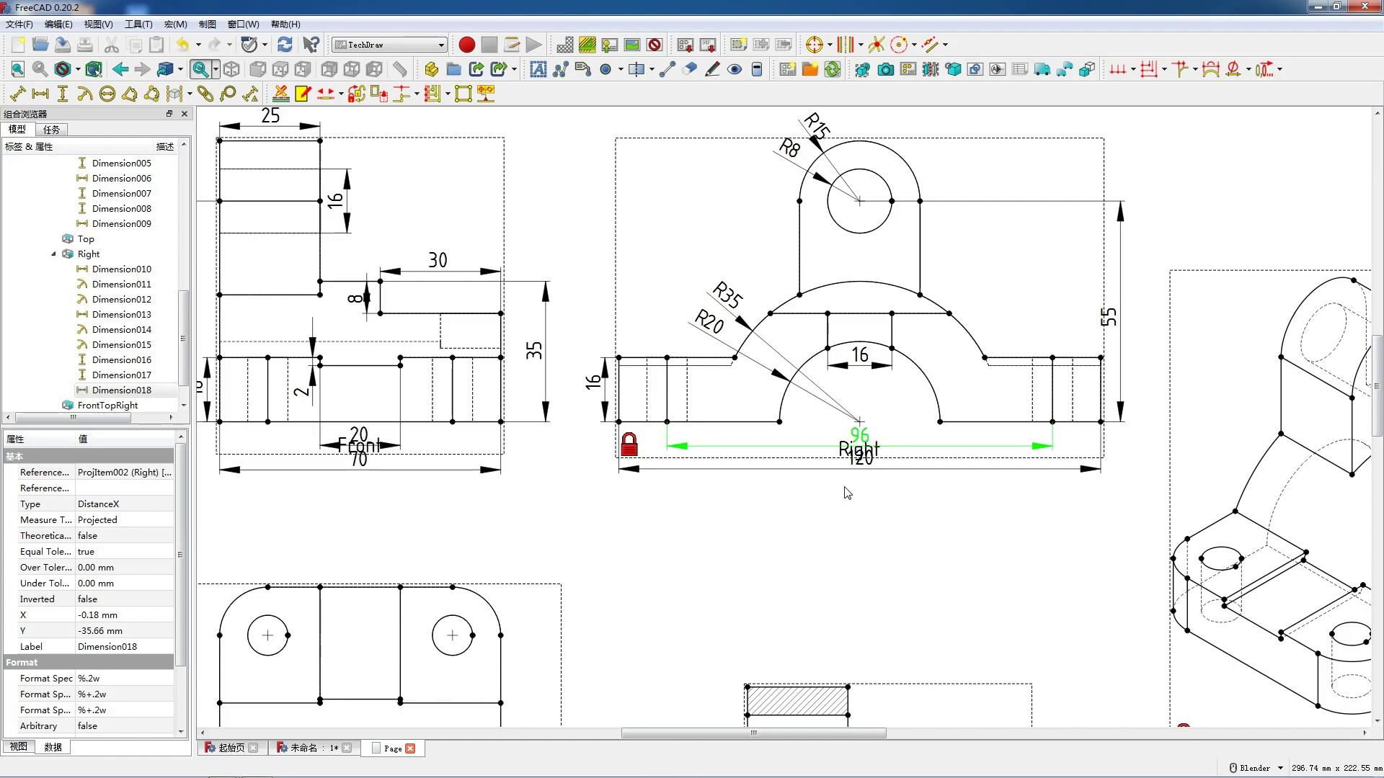
- Add a horizontal dimension between the hidden lines of the right-hand base hole in the right view and place it above the base
left_click(1035, 387)
left_click(1074, 387, "ctrl")
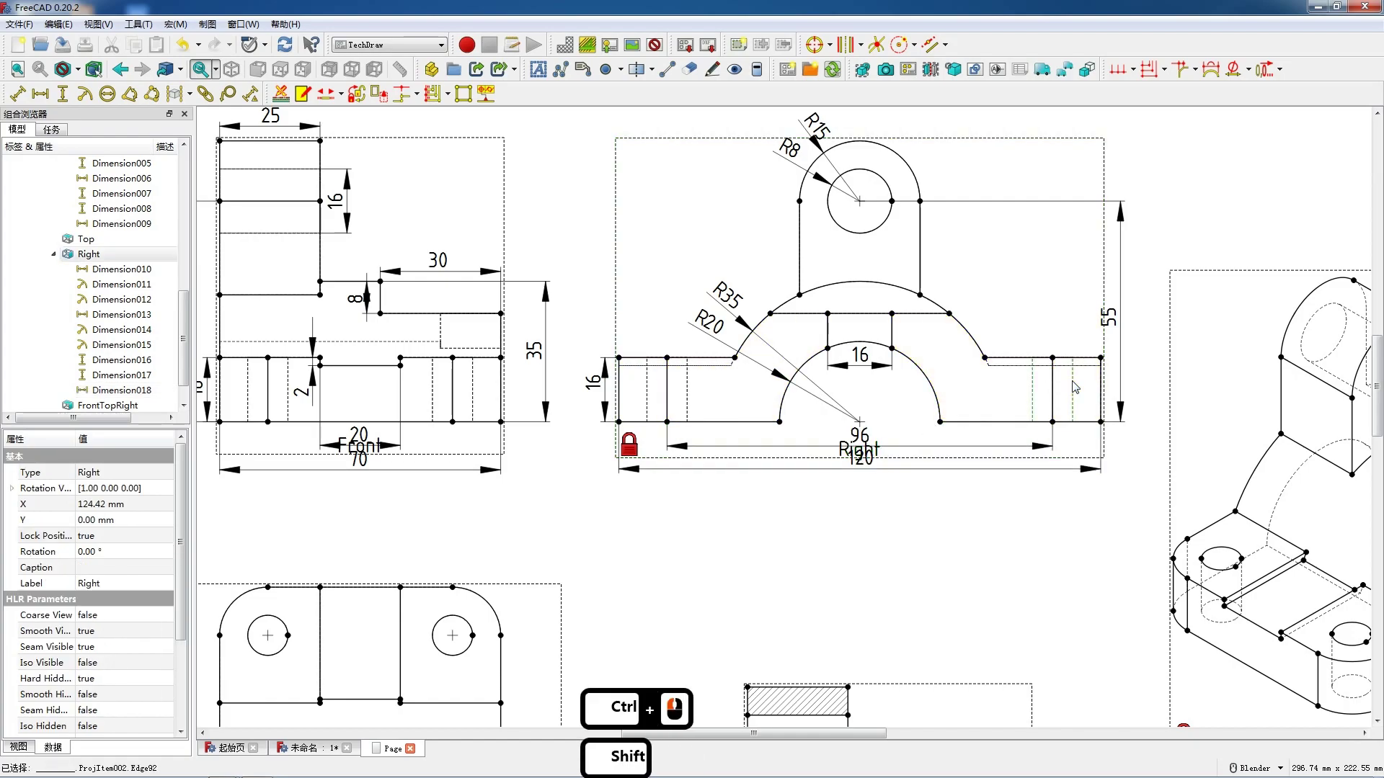
key("shift+h")
left_click_drag(1052, 422, 1050, 324)
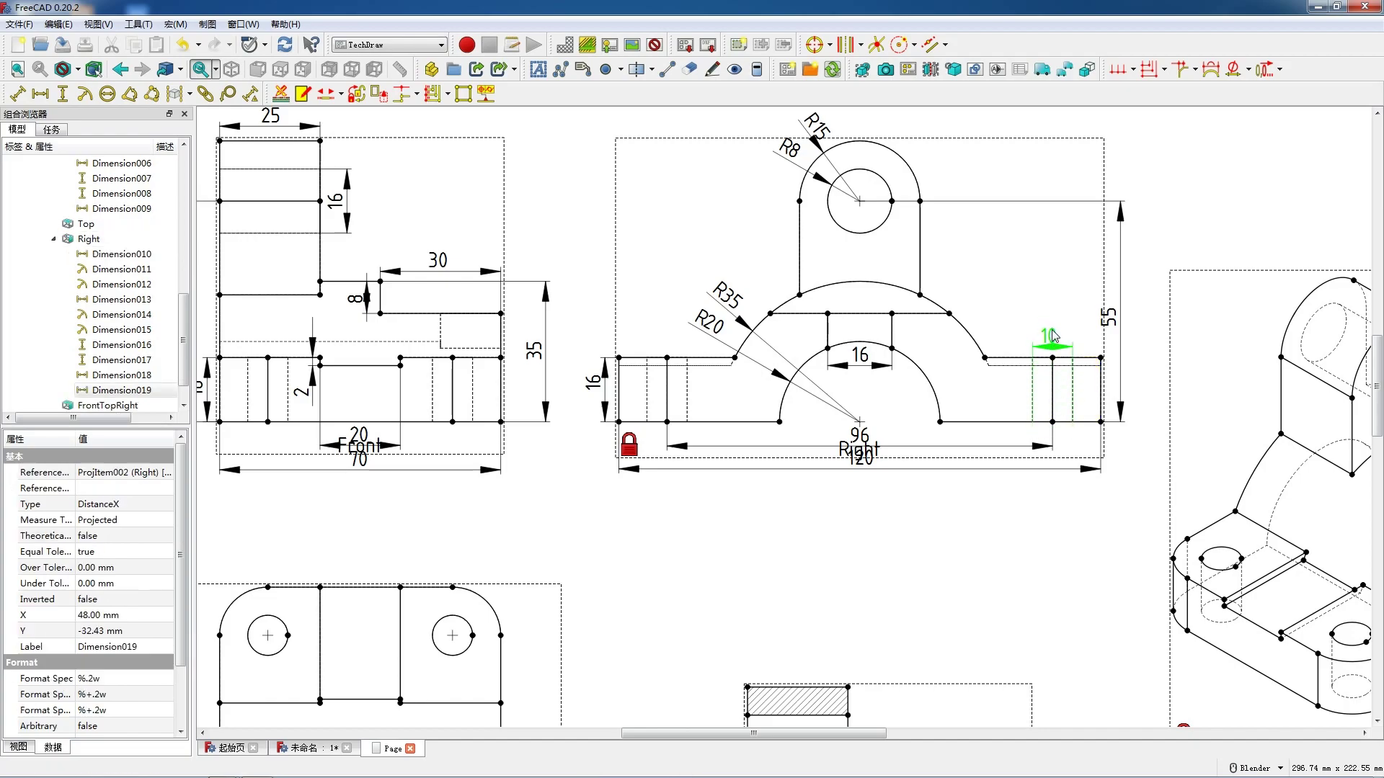
- Add radius dimensions to the upper-left rounded corner and mounting hole in the top view, placed outside that corner
scroll(953, 310, "down", 8)
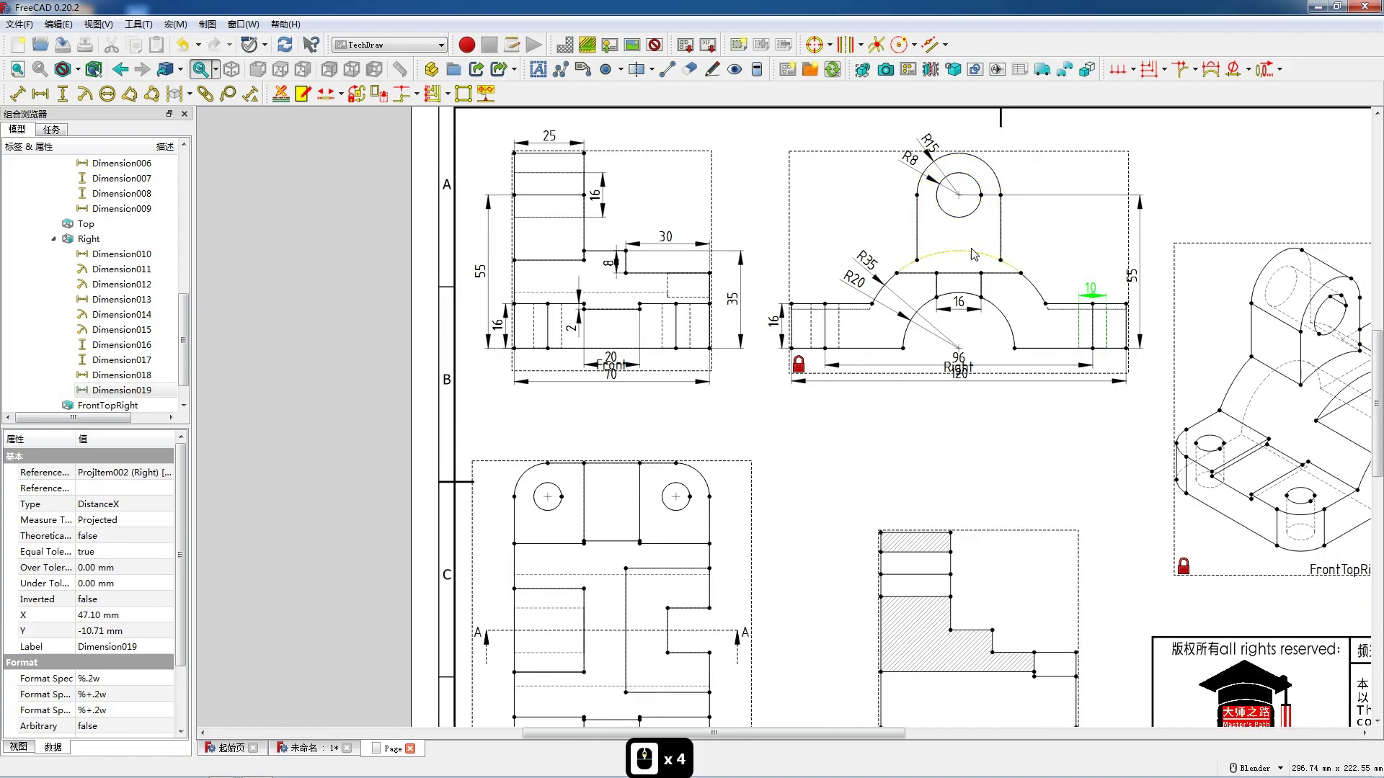
scroll(699, 559, "up", 7)
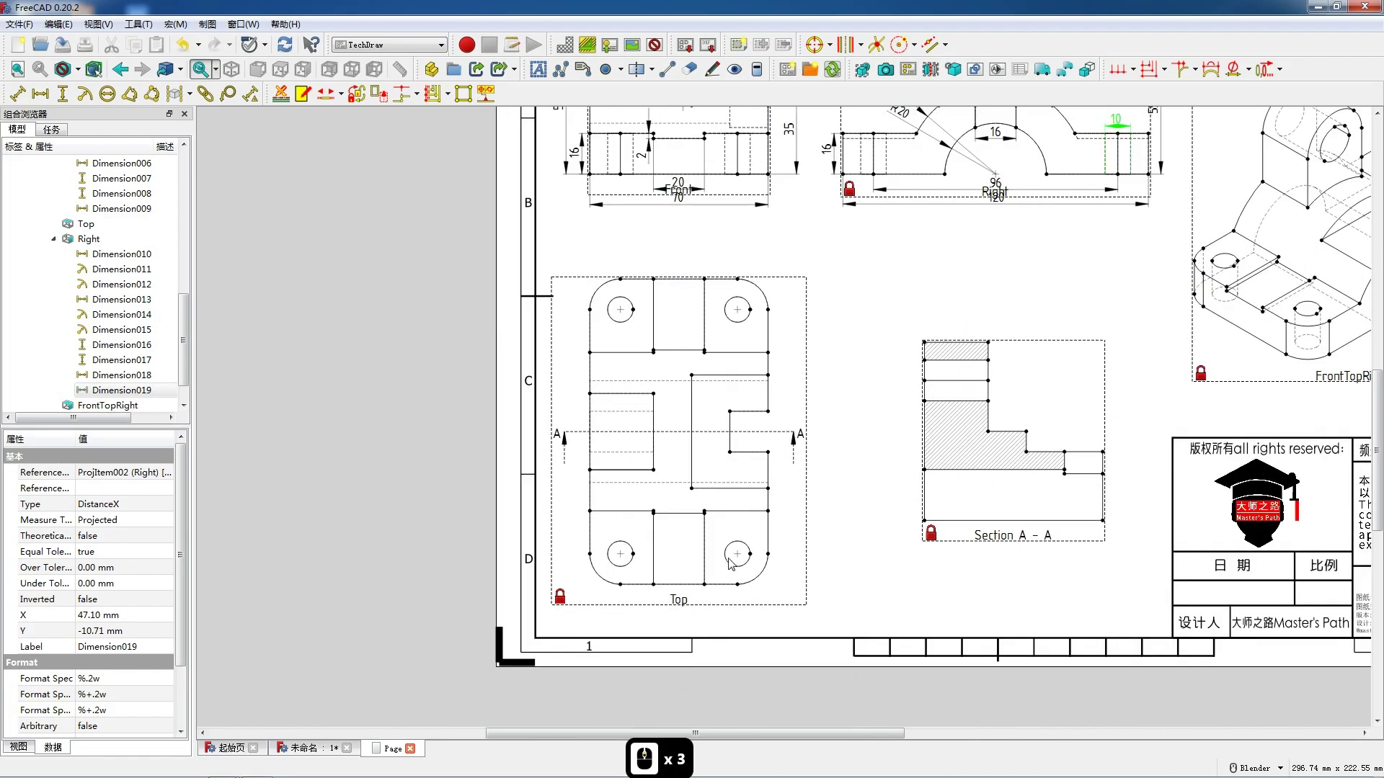
scroll(699, 555, "up", 2)
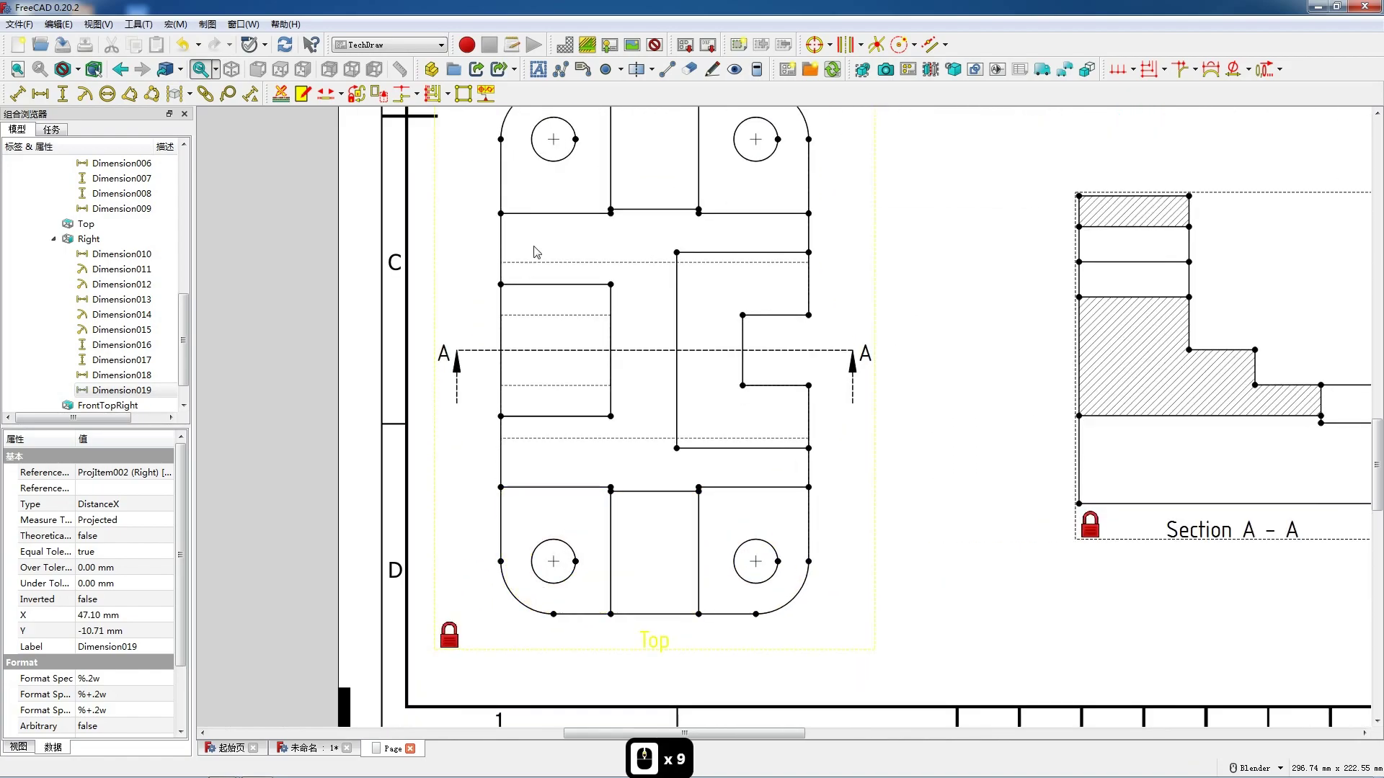
scroll(591, 370, "down", 3)
left_click(574, 267)
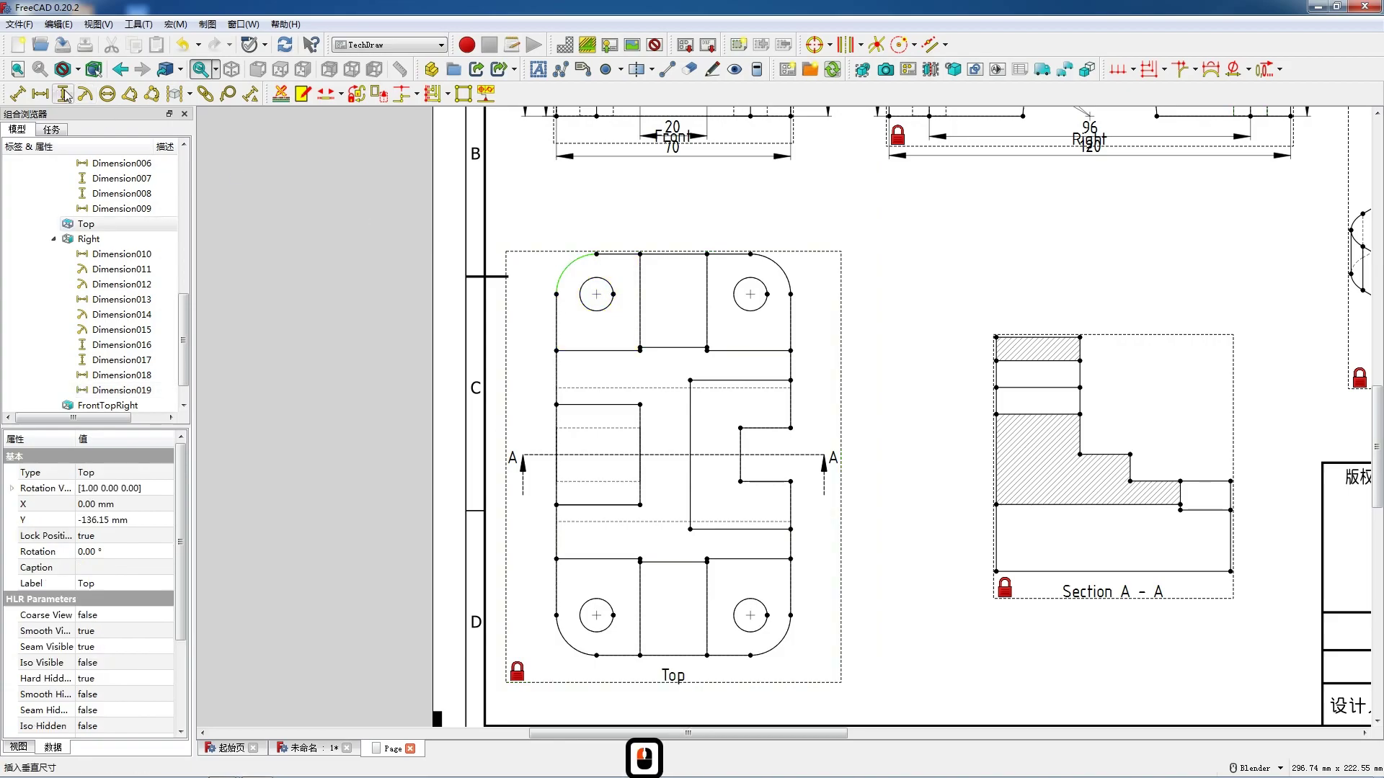
left_click(85, 93)
left_click_drag(671, 459, 552, 263)
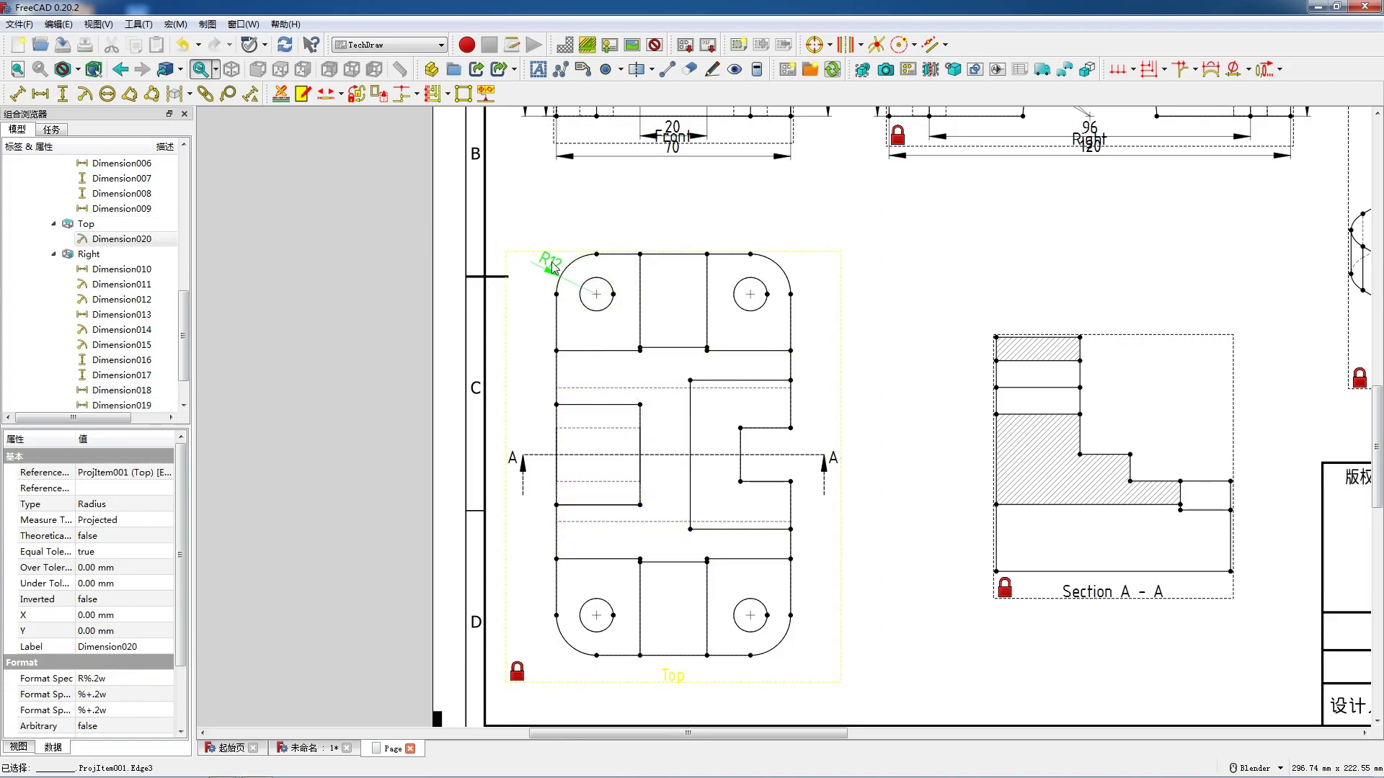
left_click(585, 284)
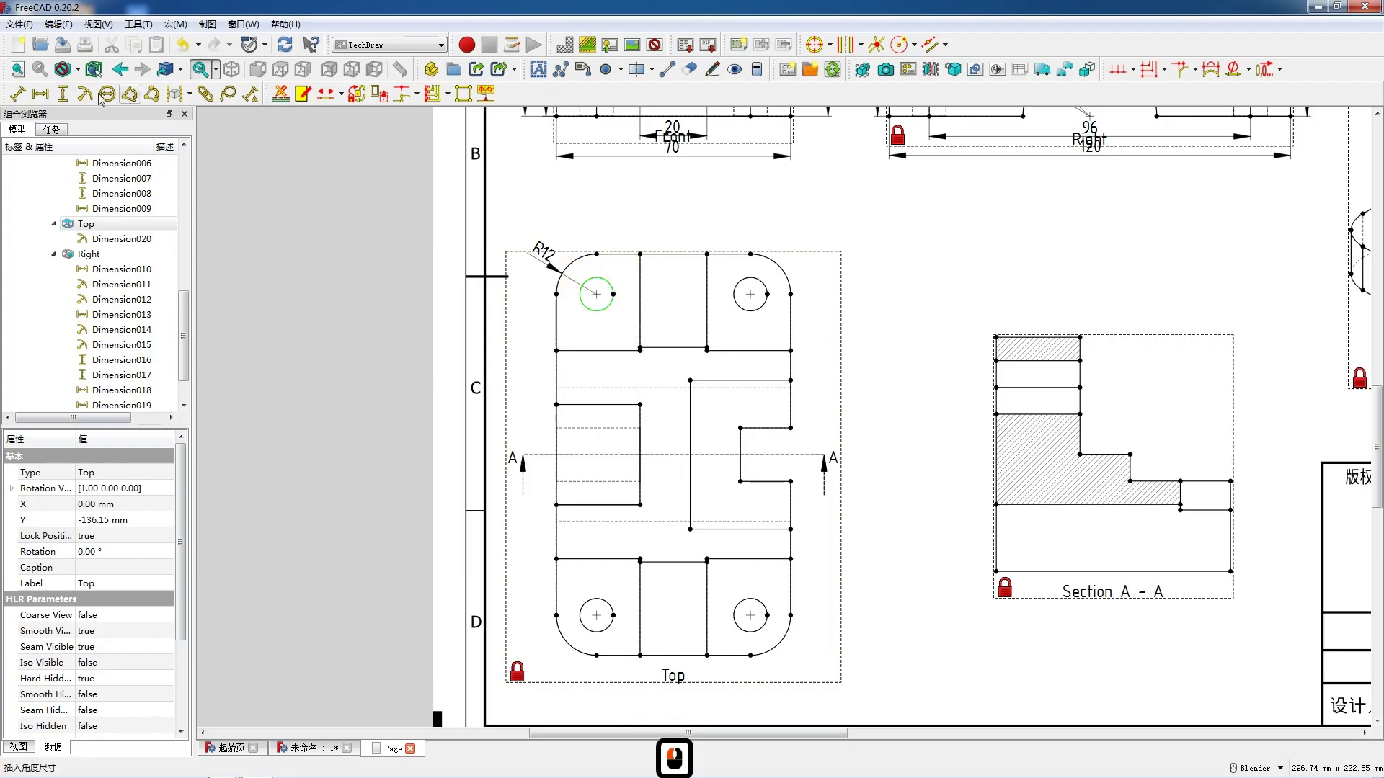
left_click(84, 94)
left_click_drag(670, 463, 568, 232)
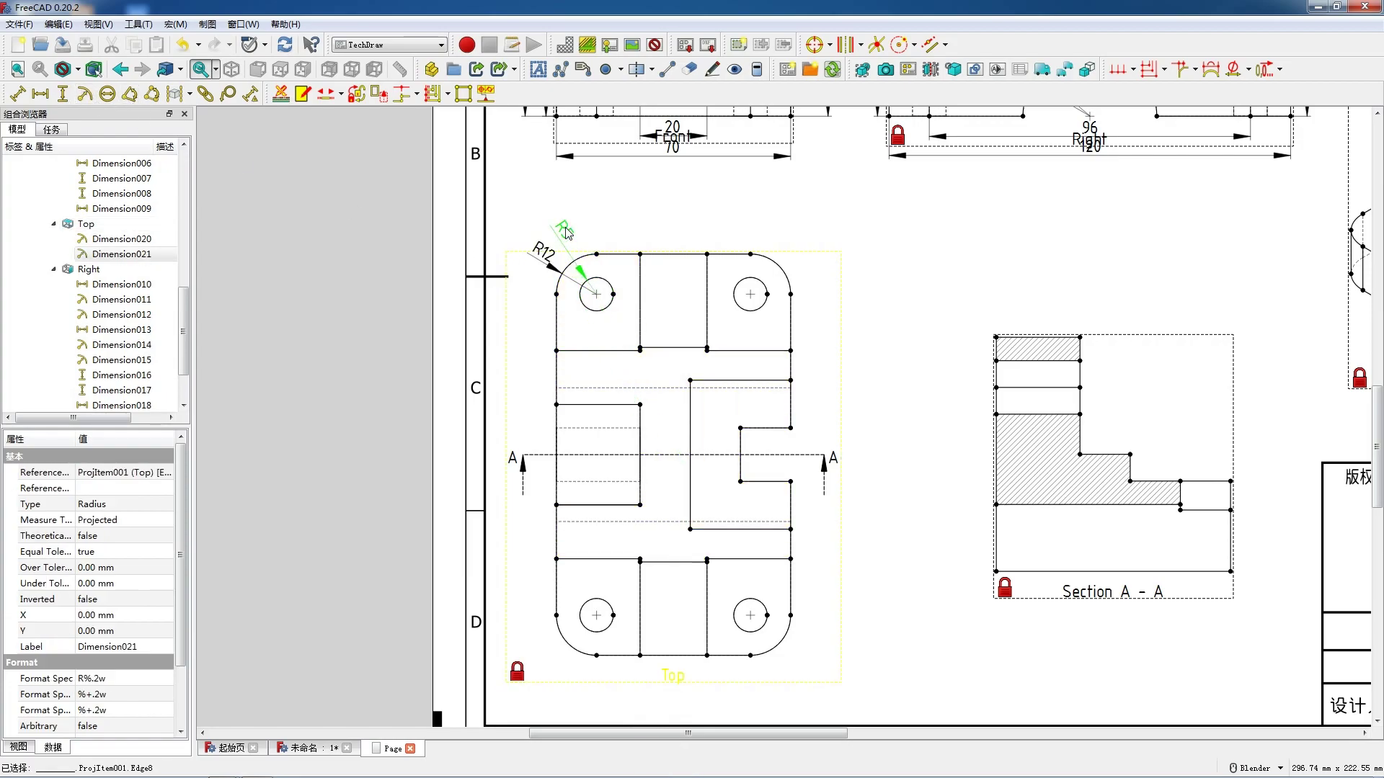
- Dimension the horizontal spacing of the two upper holes and the vertical spacing of the two right-hand holes in the top view, placed outside the outline
left_click(749, 296)
left_click(597, 298, "ctrl")
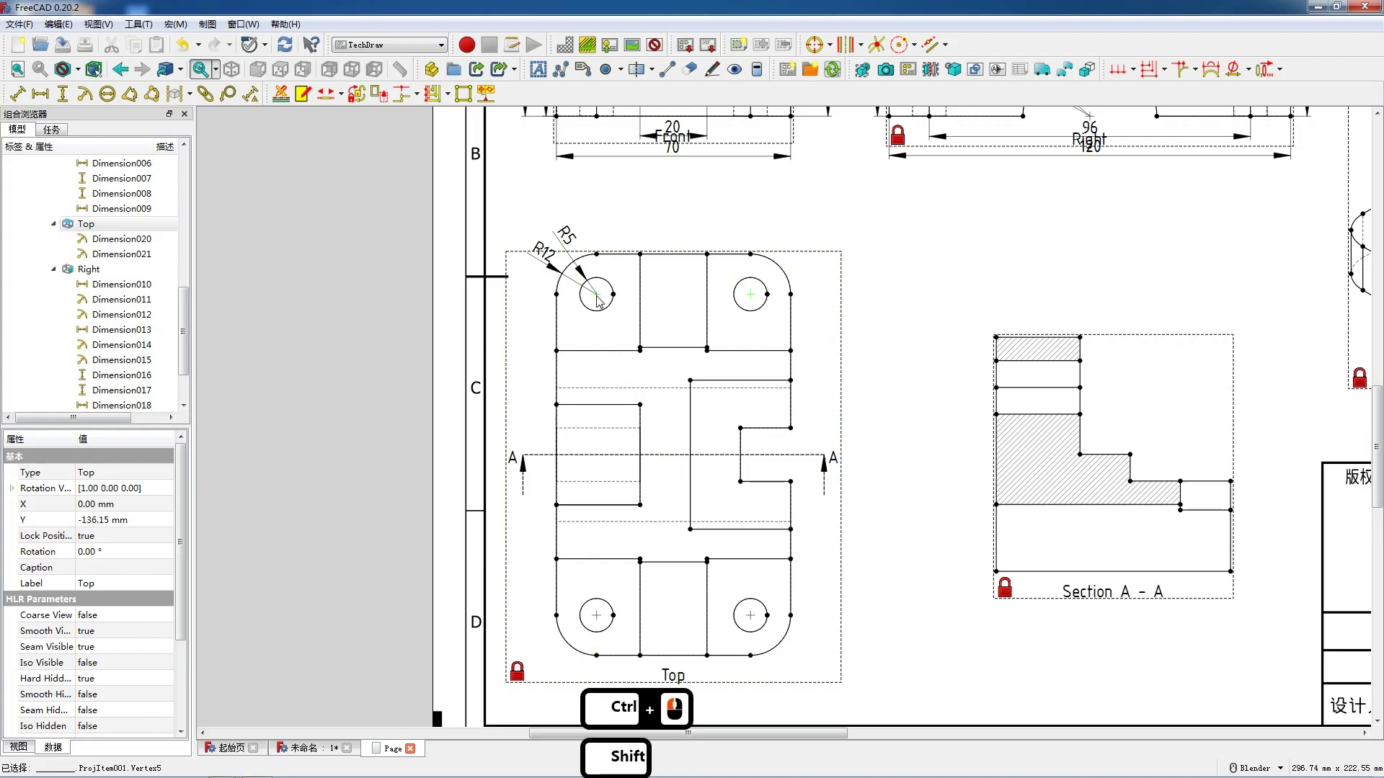
key("h")
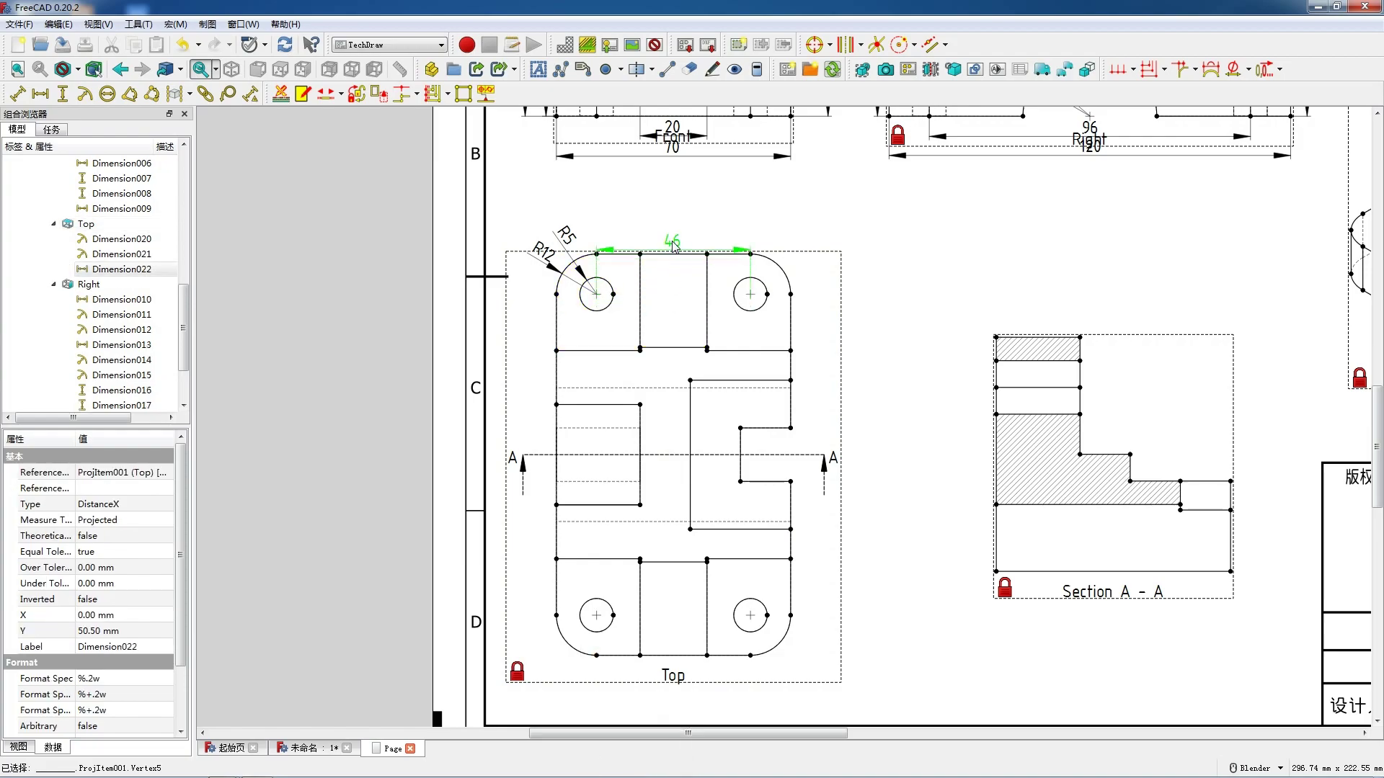
left_click_drag(674, 245, 674, 243)
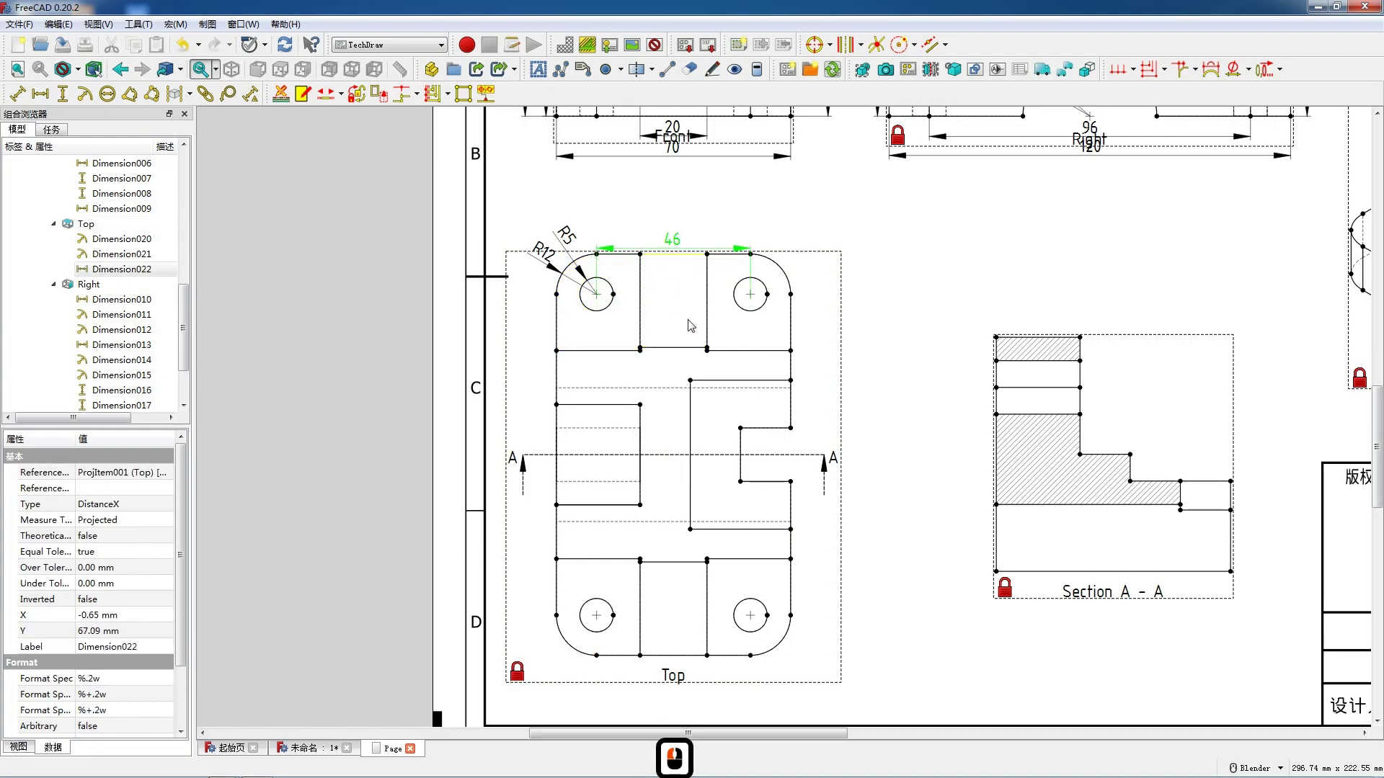
left_click(751, 617)
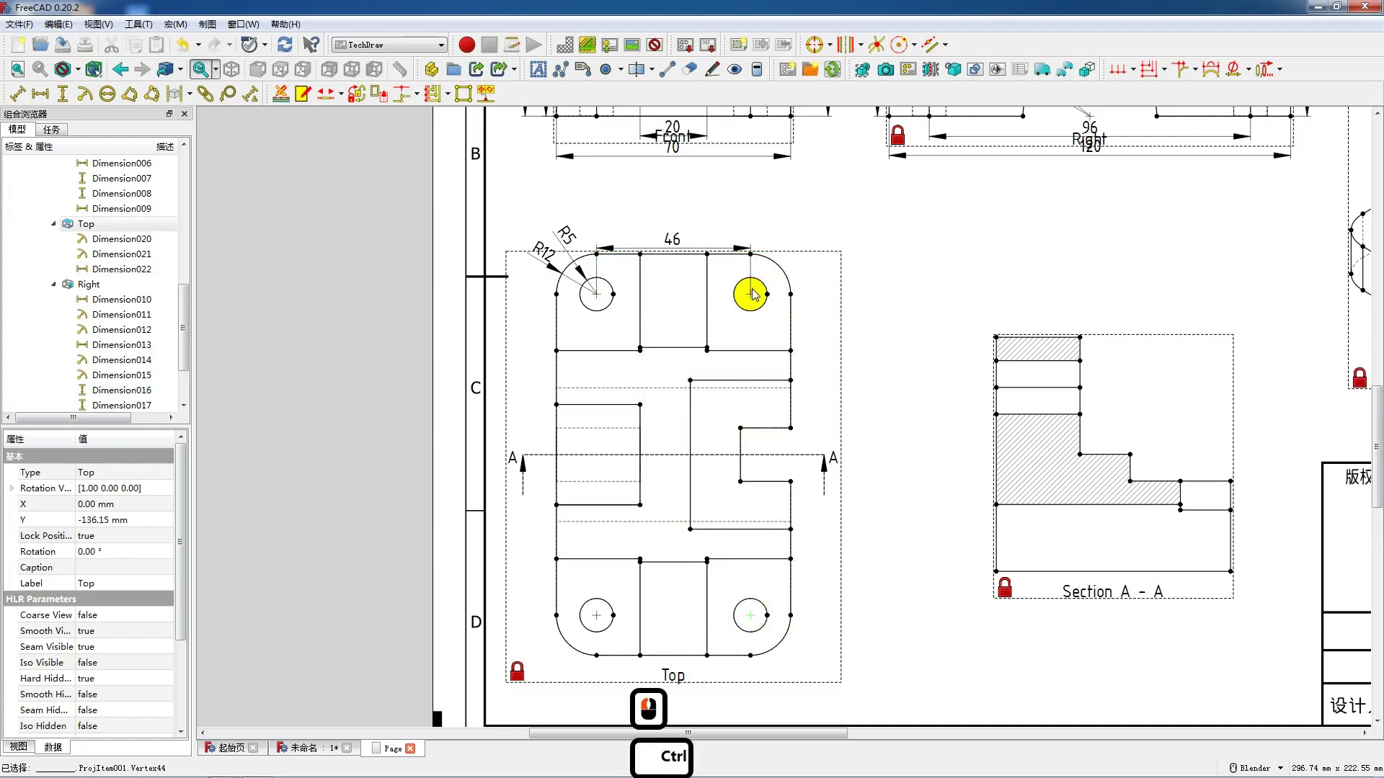
key("v")
left_click_drag(751, 460, 801, 459)
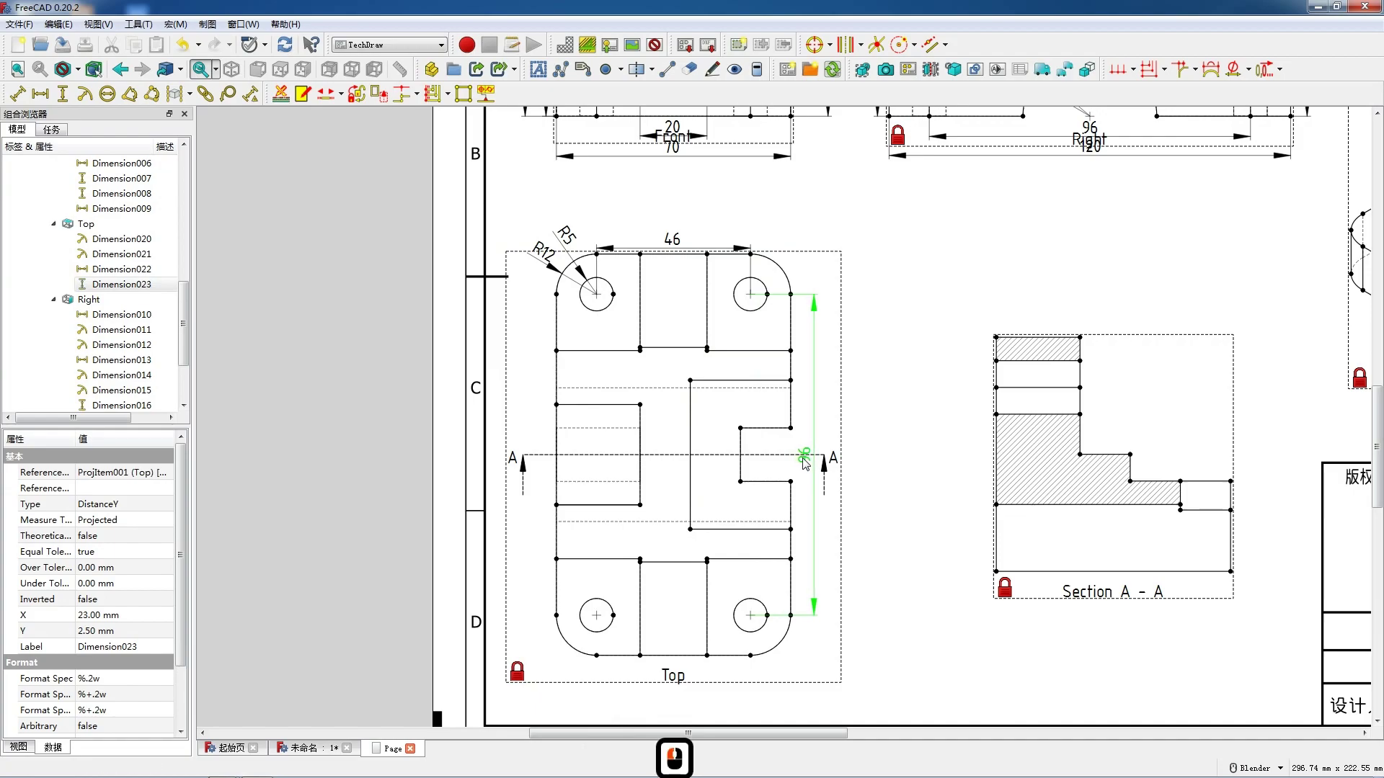
- Add an overall vertical dimension between the base's top and bottom edges in the top view, placed right of the vertical hole-spacing dimension
left_click(751, 254)
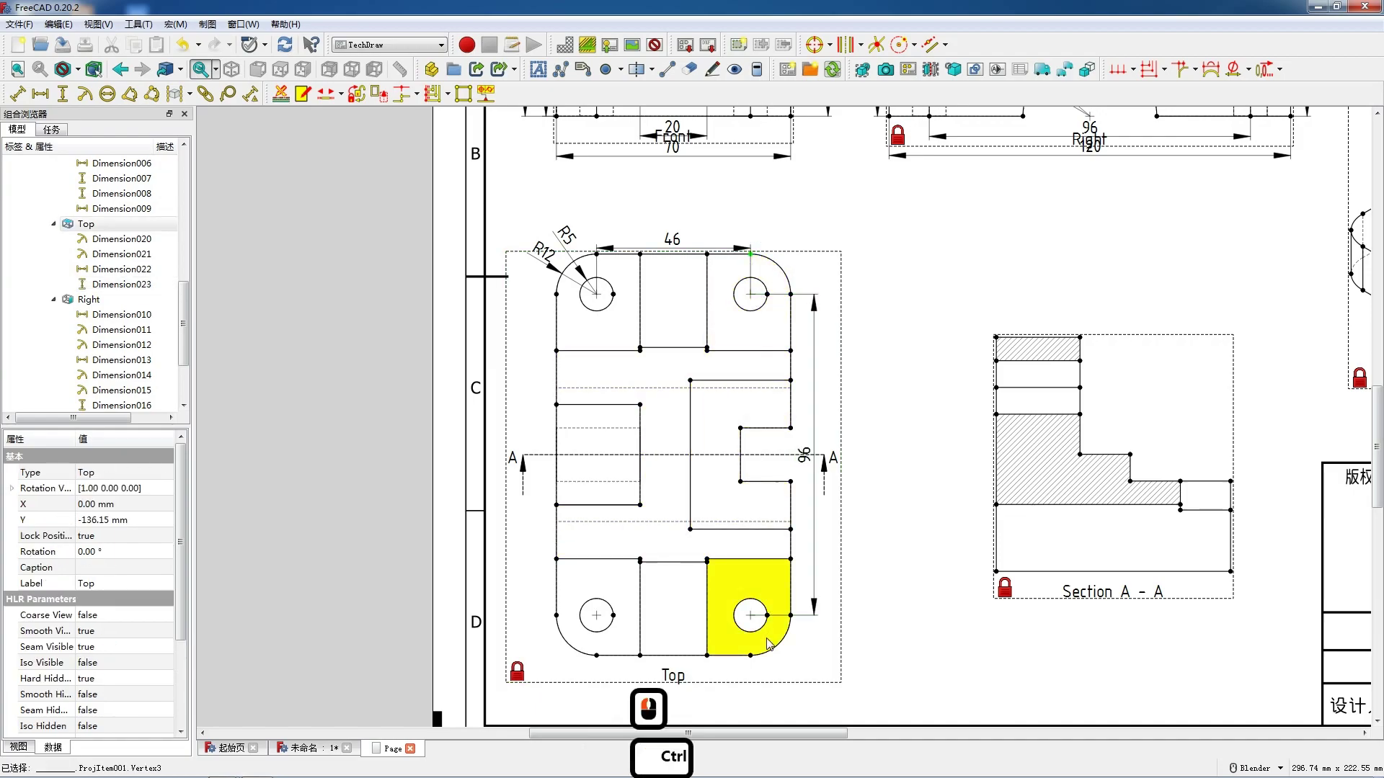
left_click(751, 656, "ctrl")
key("v")
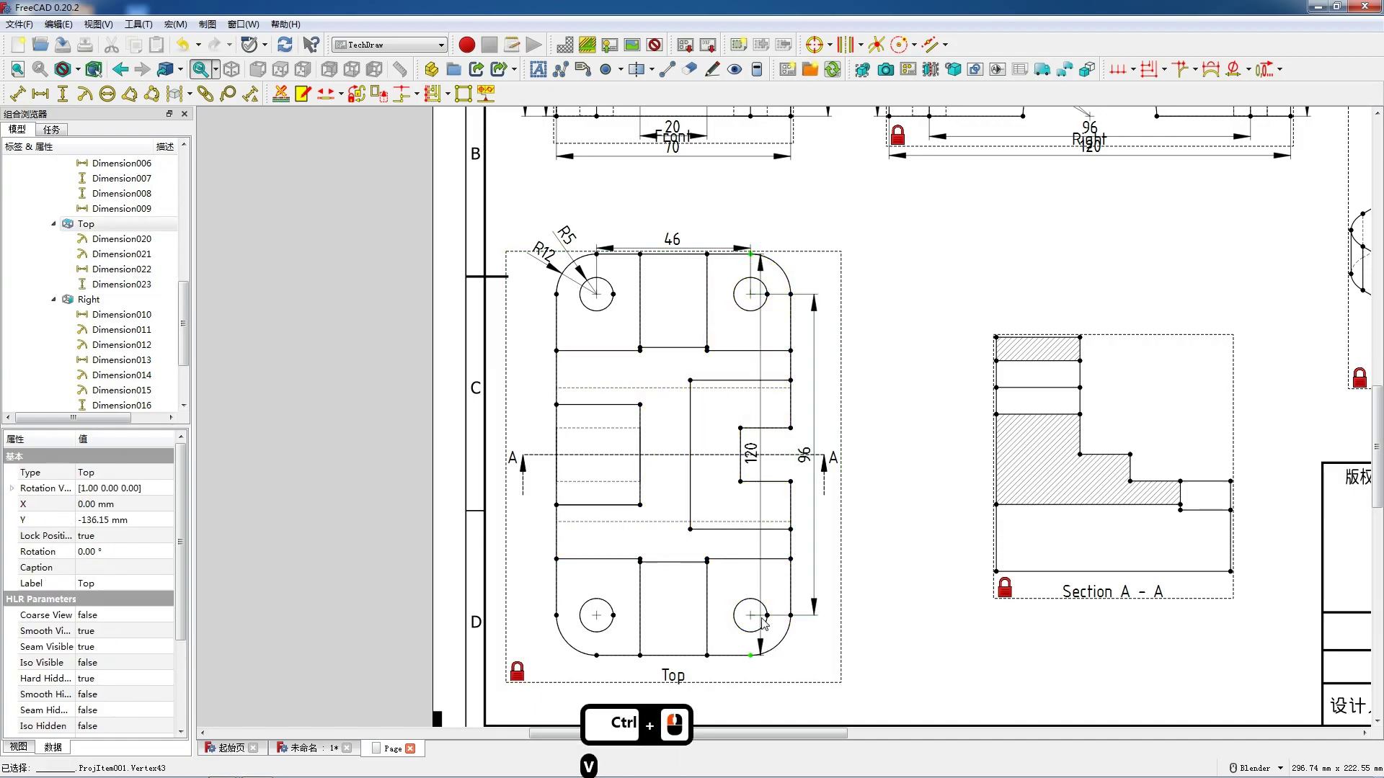
left_click_drag(758, 459, 855, 463)
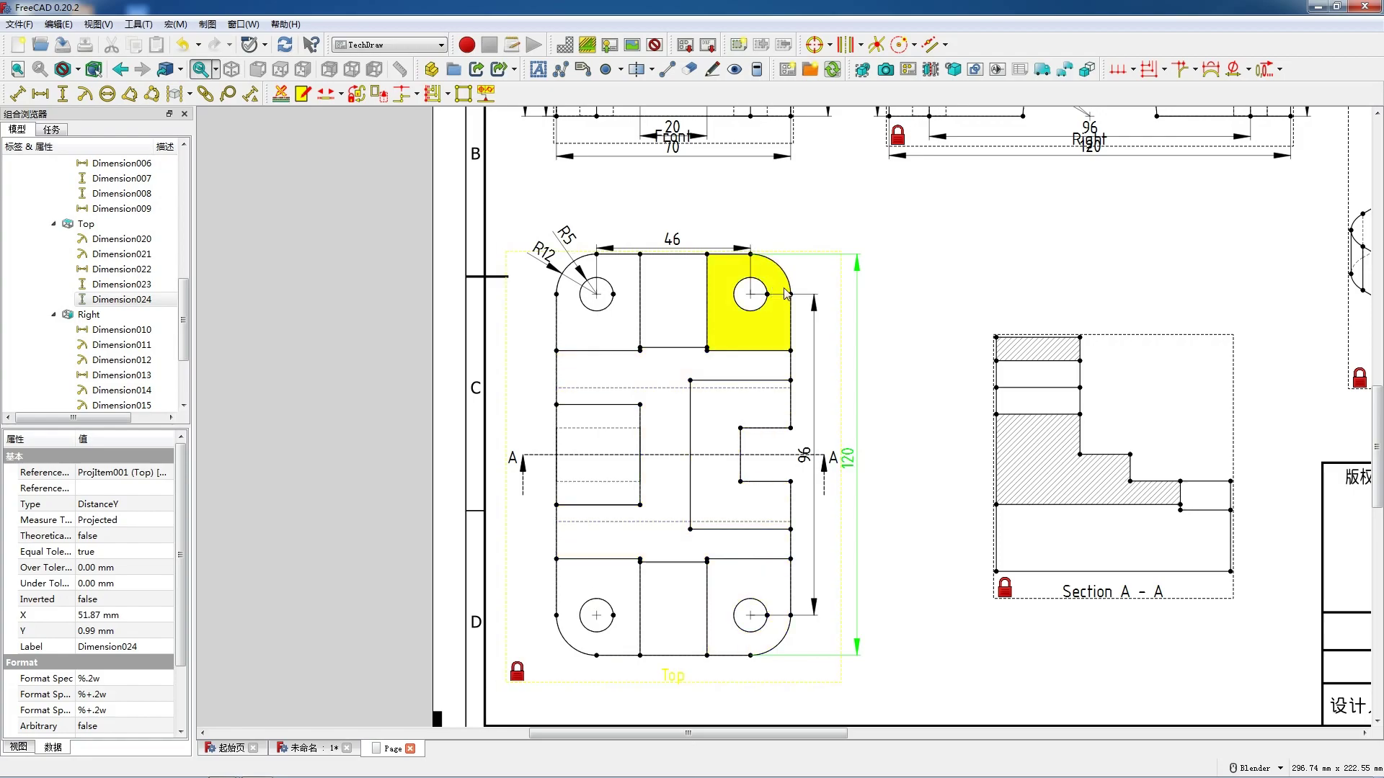
- Add an overall horizontal dimension between the lower corner points of the base's sides in the top view and place it below the outline
left_click(758, 305)
left_click(791, 294)
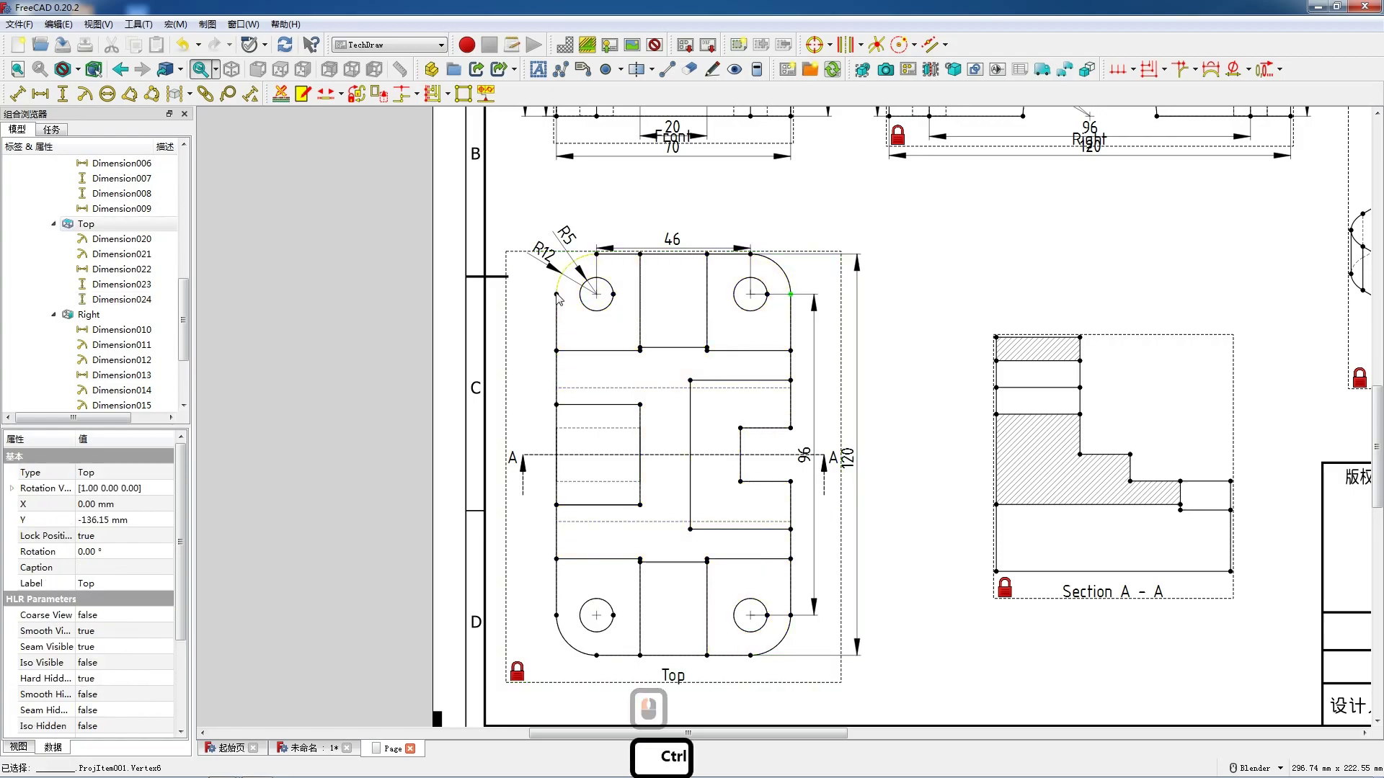
left_click(557, 615)
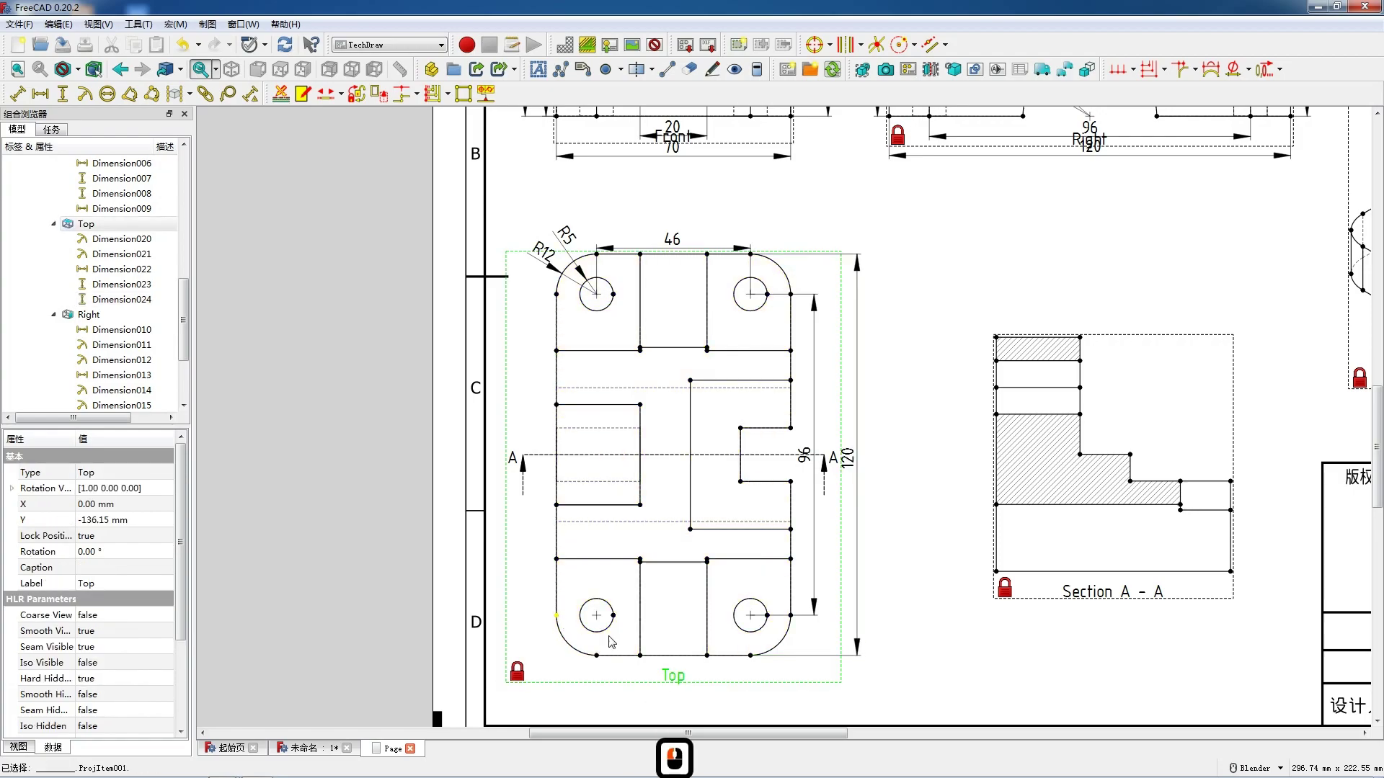
left_click(790, 616, "ctrl")
left_click(792, 618, "ctrl")
key("shift+h")
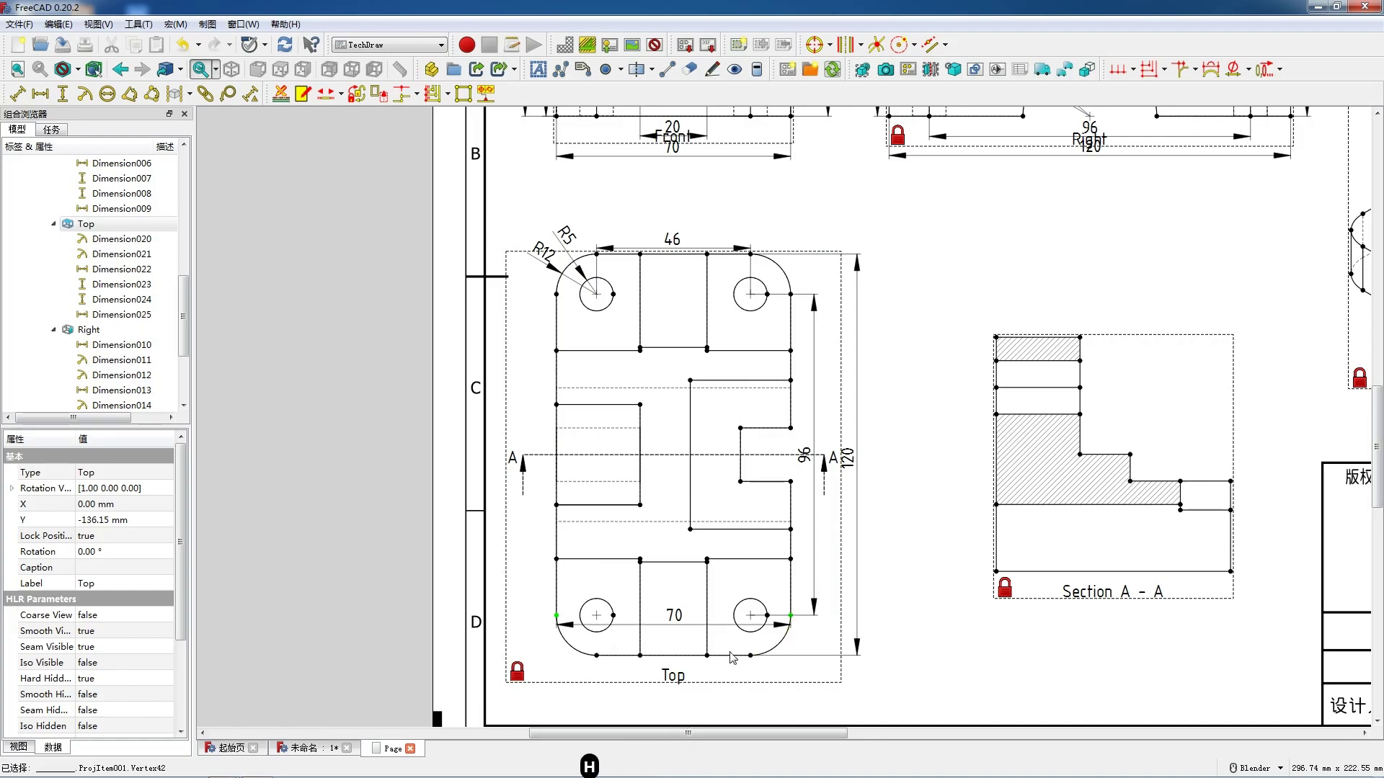
left_click_drag(677, 612, 681, 659)
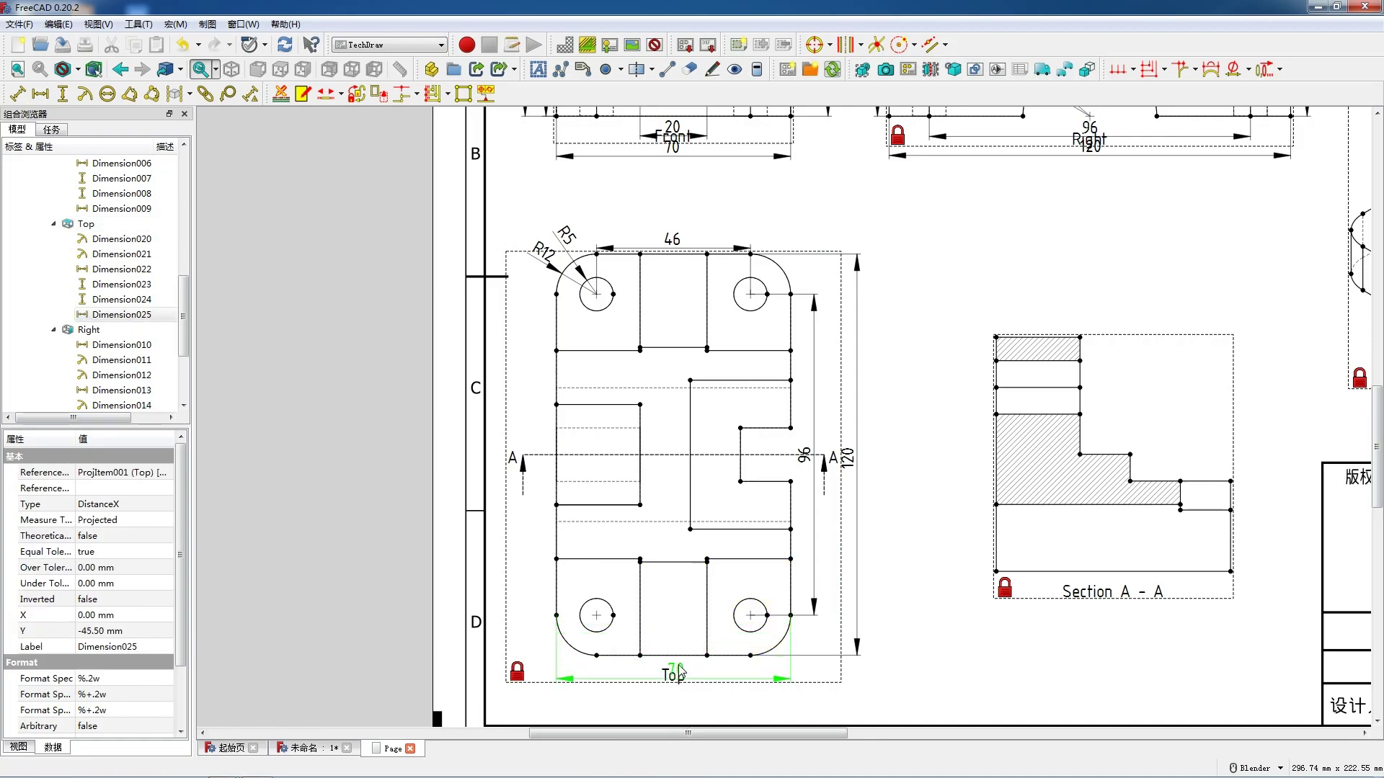
- Add a horizontal dimension across the upper central groove in the top view, and raise the horizontal hole-spacing dimension clear above it
scroll(714, 652, "up", 1)
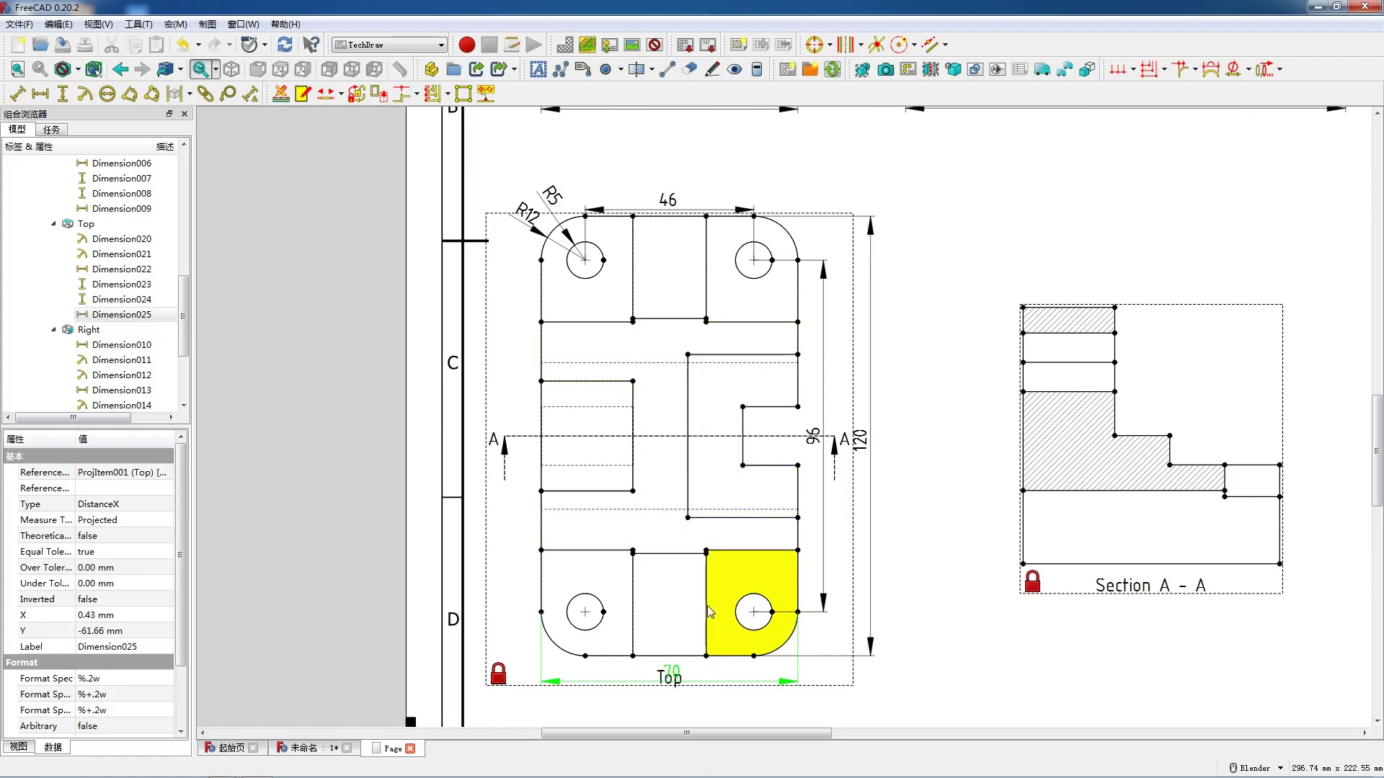
left_click(676, 188)
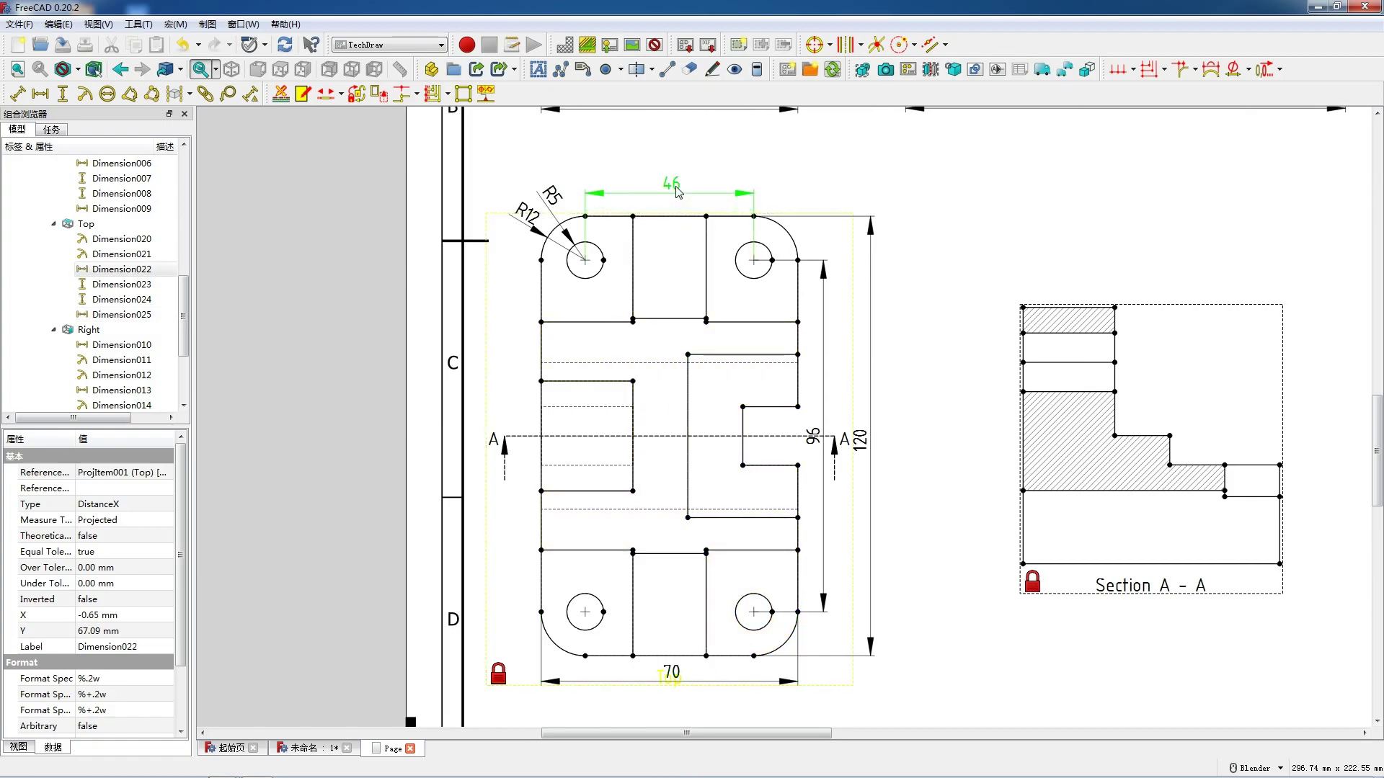
left_click_drag(676, 187, 676, 188)
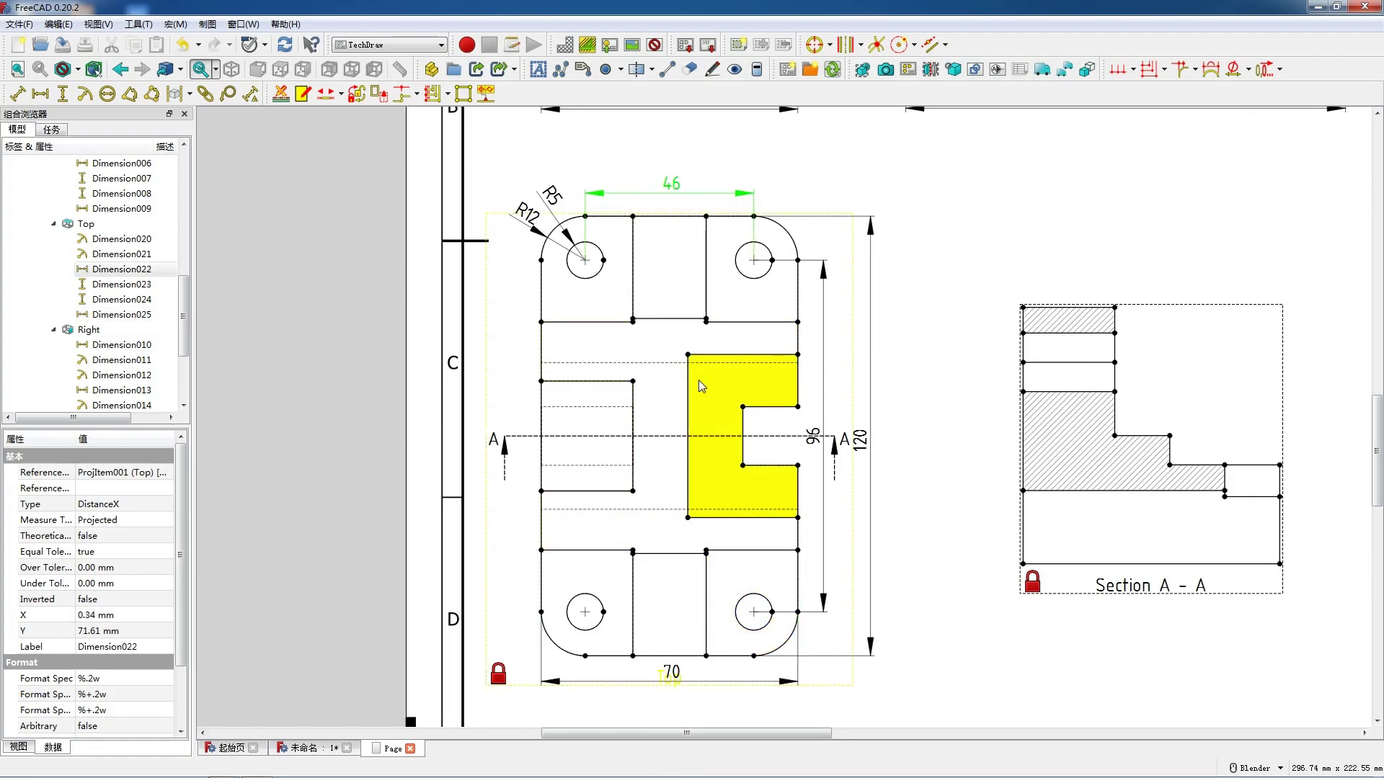
left_click(706, 263)
left_click(635, 264, "ctrl")
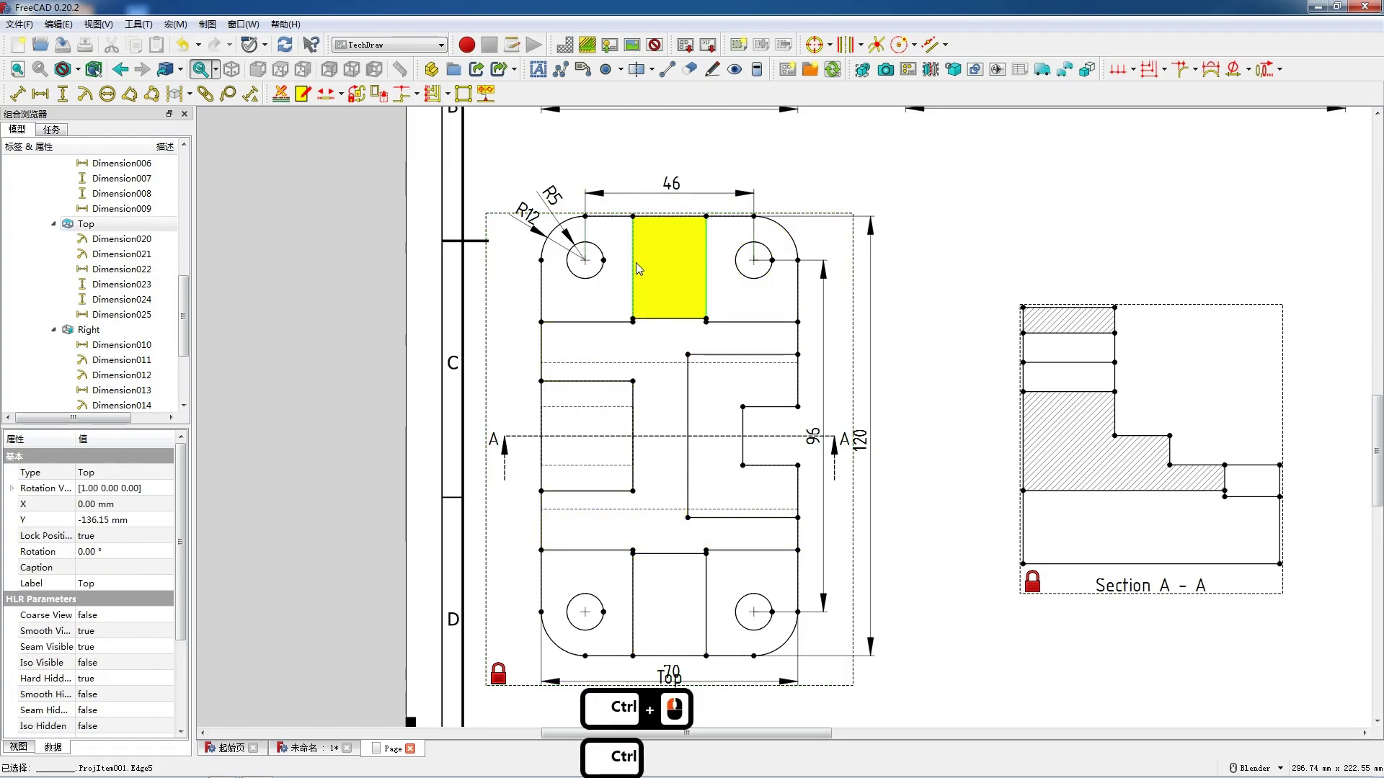
key("shift+h")
left_click(673, 210)
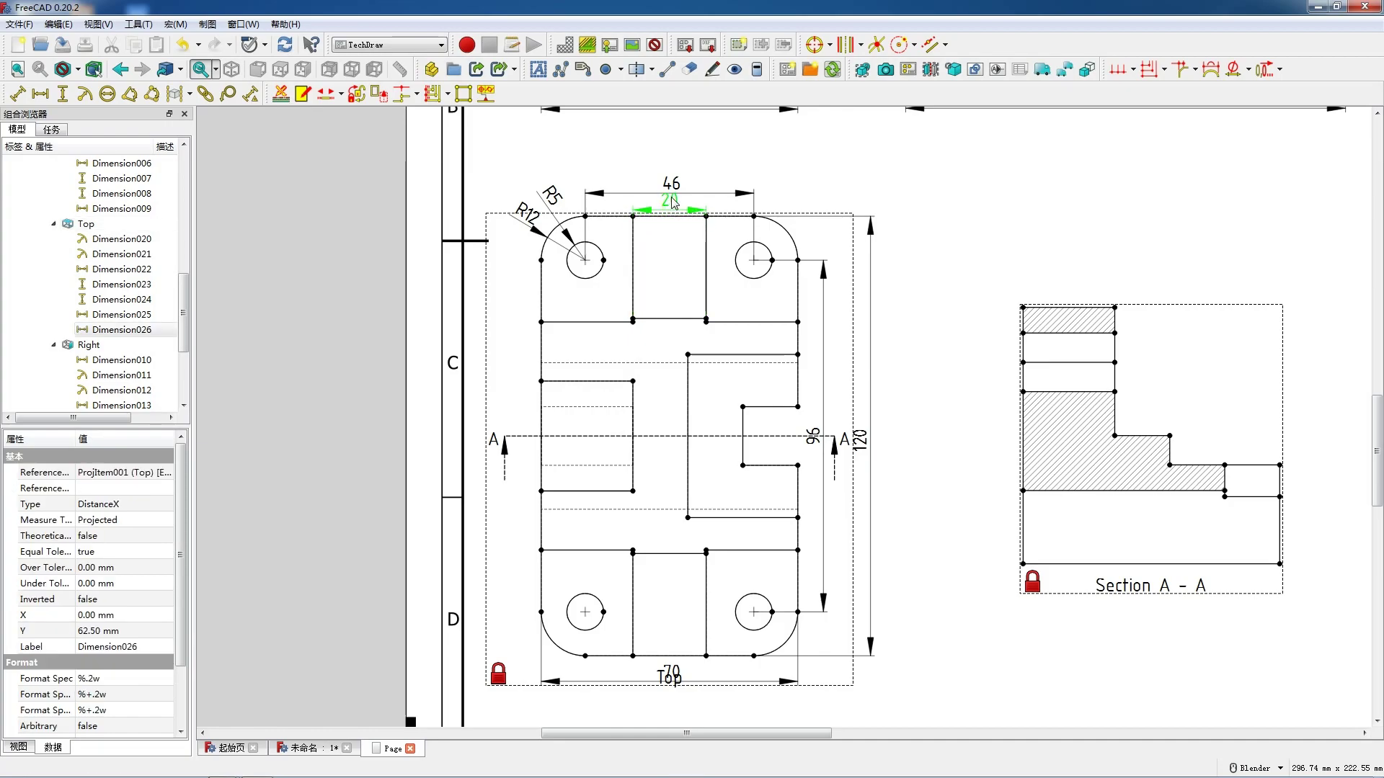
left_click_drag(672, 192, 671, 185)
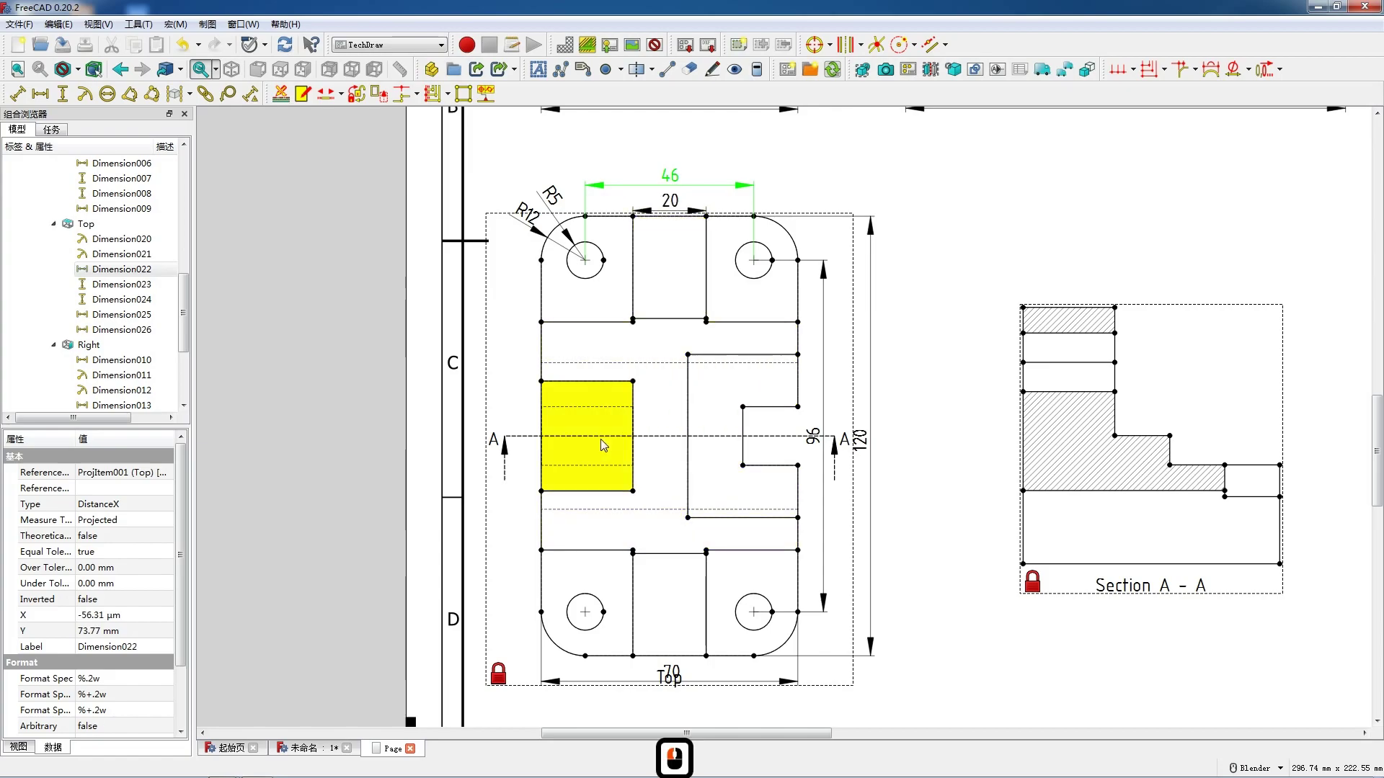
- Add vertical dimensions to the lug's left edge and between its hidden hole lines in the top view, placed on opposite sides of the lug
left_click(542, 423)
key("v")
left_click_drag(542, 434, 517, 429)
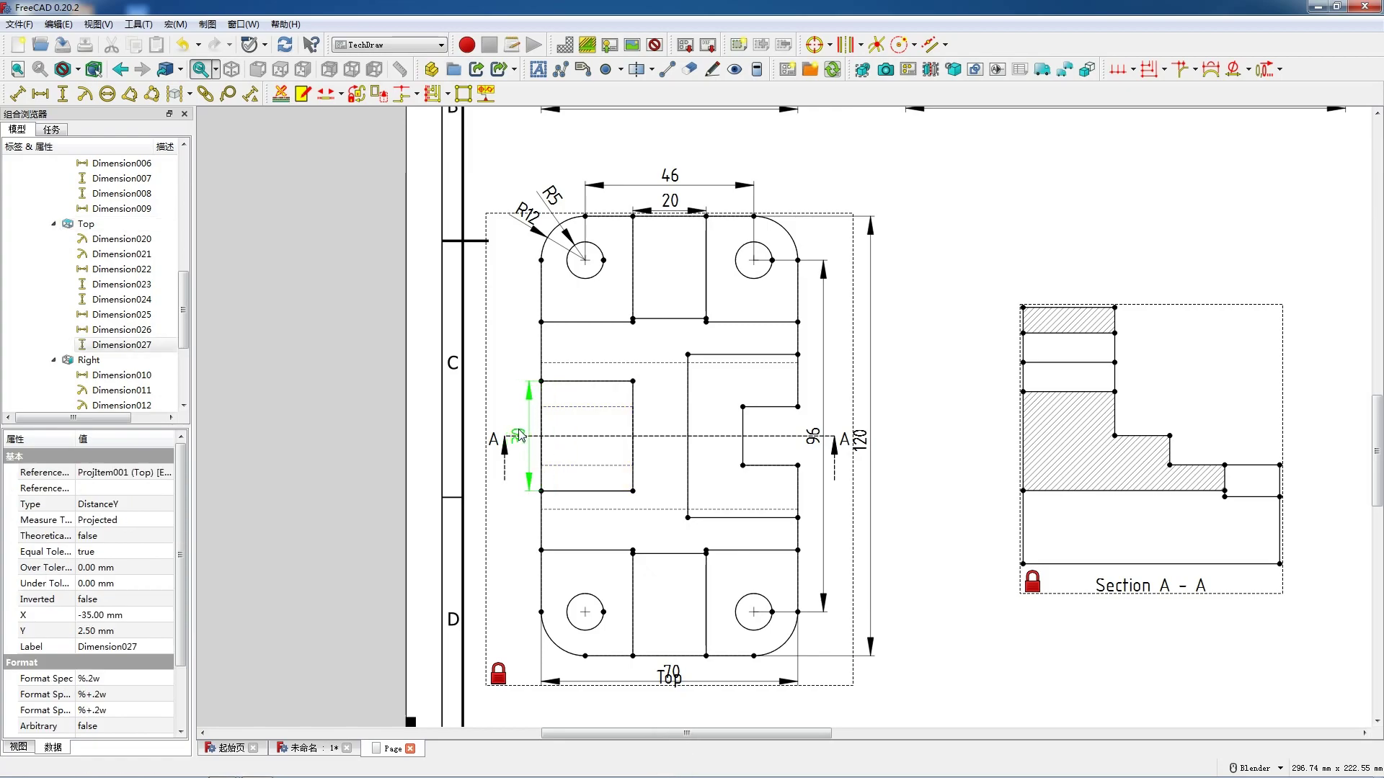
left_click(604, 408)
left_click(602, 466, "ctrl")
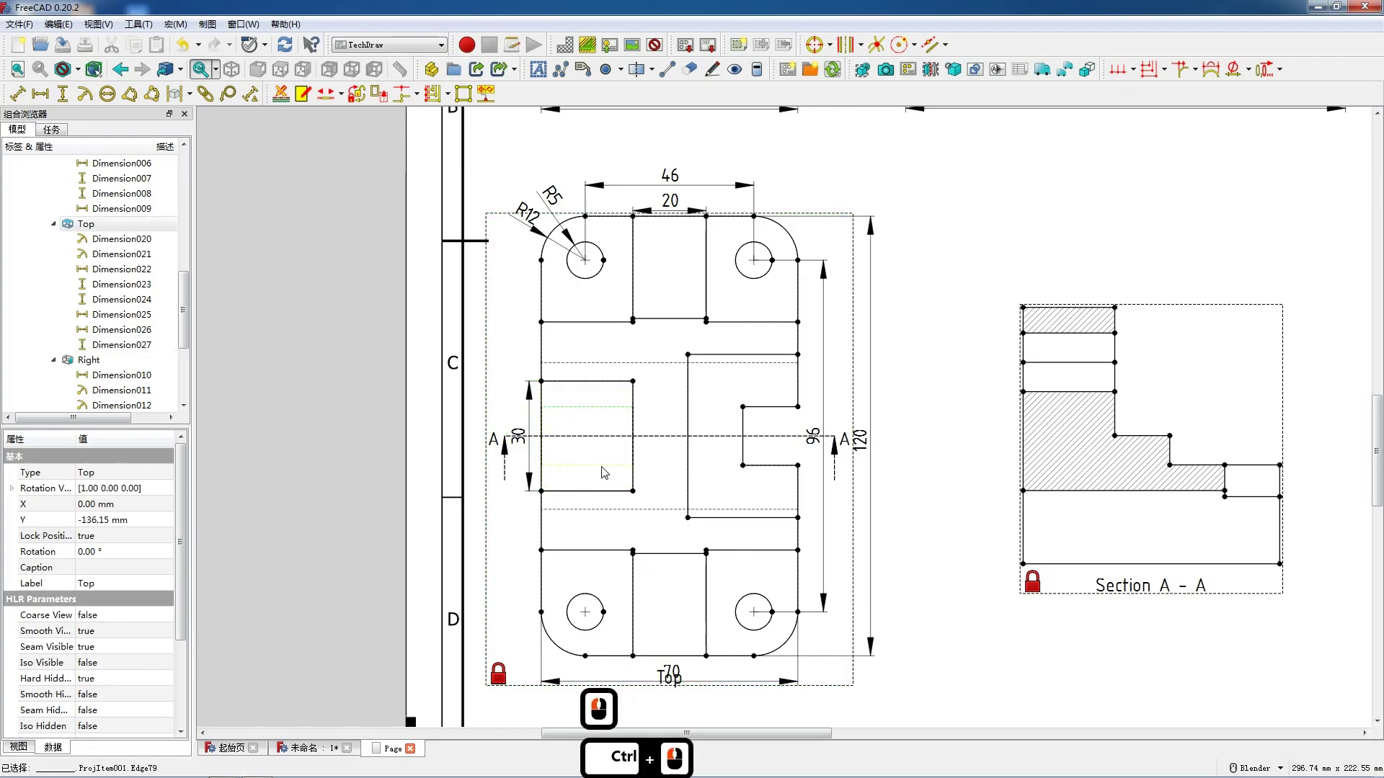
left_click(641, 434)
- Add a horizontal dimension to the lug's upper edge in the top view and place it above the lug
left_click(593, 381)
key("shift+h")
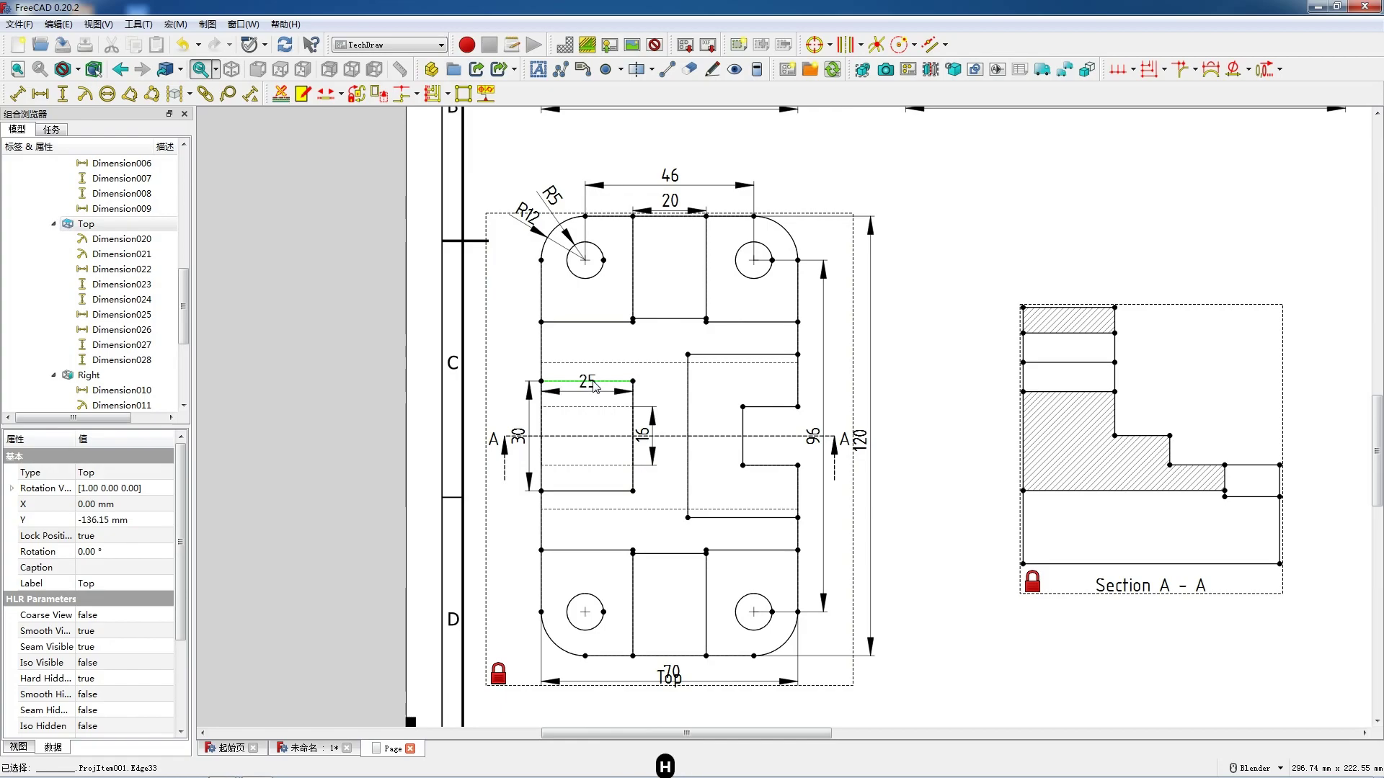
left_click_drag(590, 376, 590, 356)
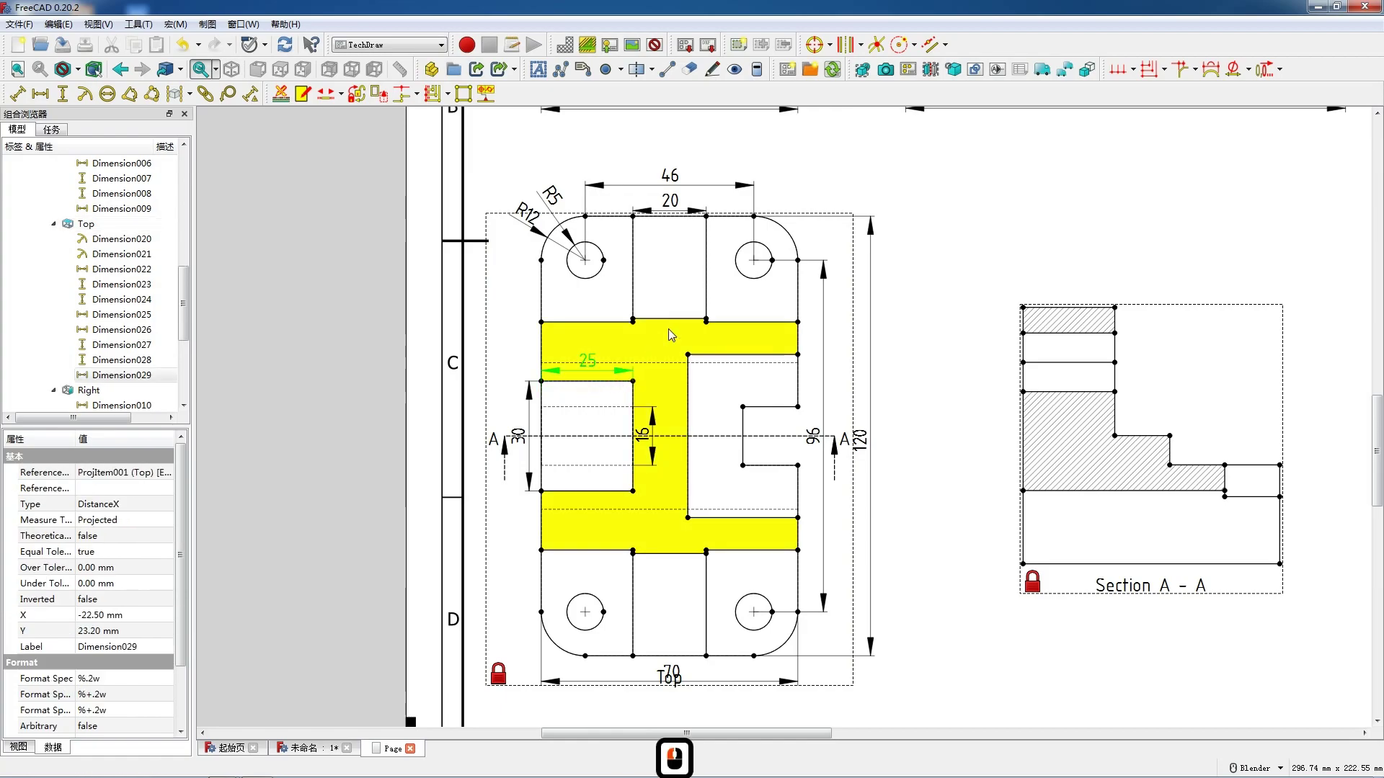
scroll(669, 267, "down", 1)
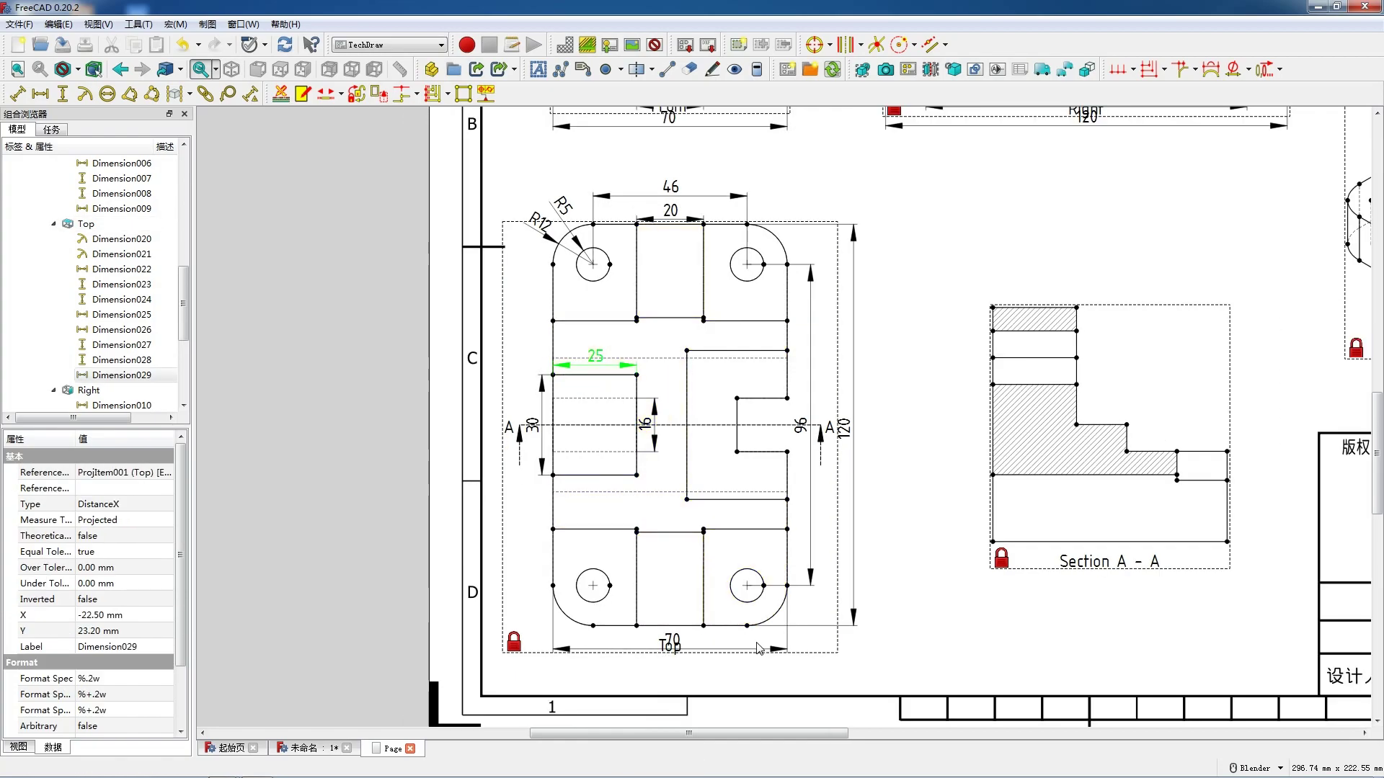
- Add a horizontal dimension to the upper edge of the raised step opposite the lug in the top view
scroll(757, 647, "up", 1)
scroll(576, 548, "down", 1)
scroll(692, 469, "up", 3)
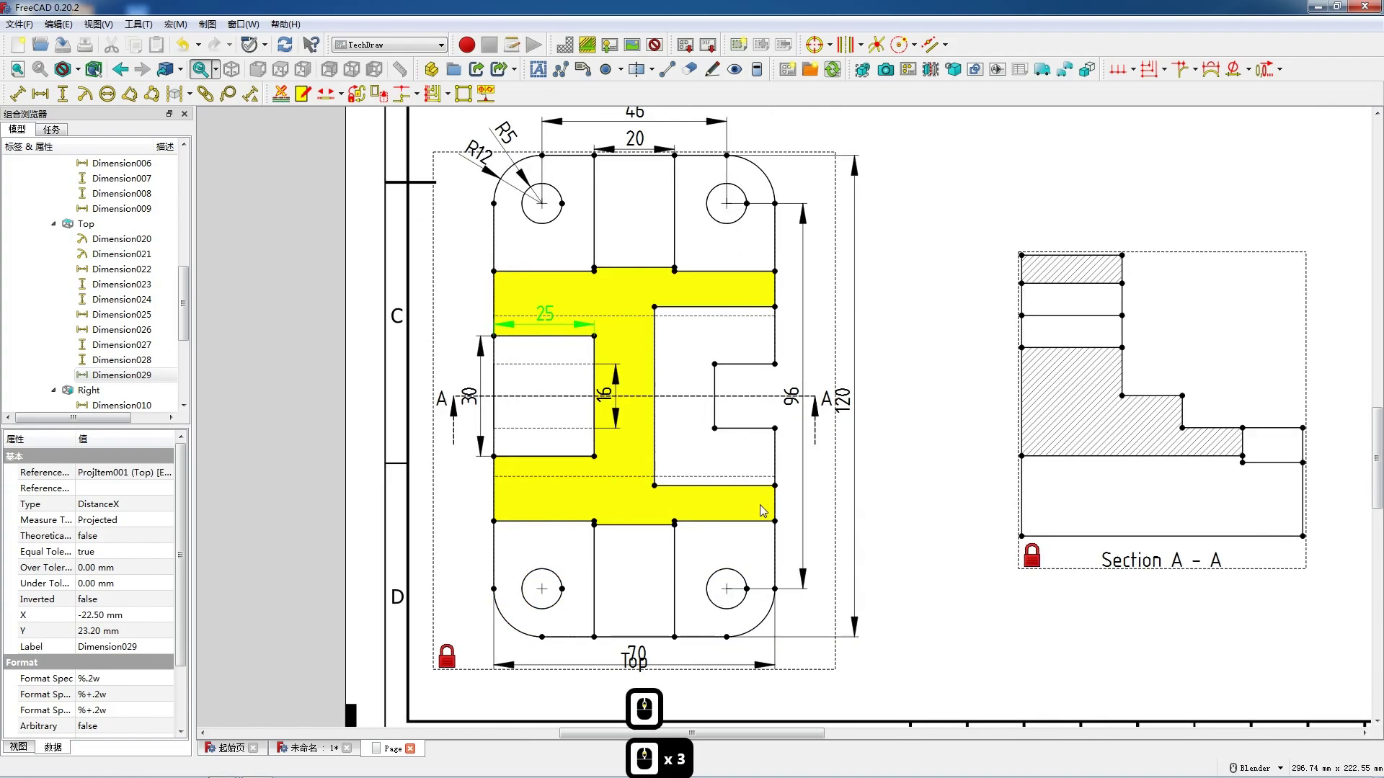
left_click(736, 487)
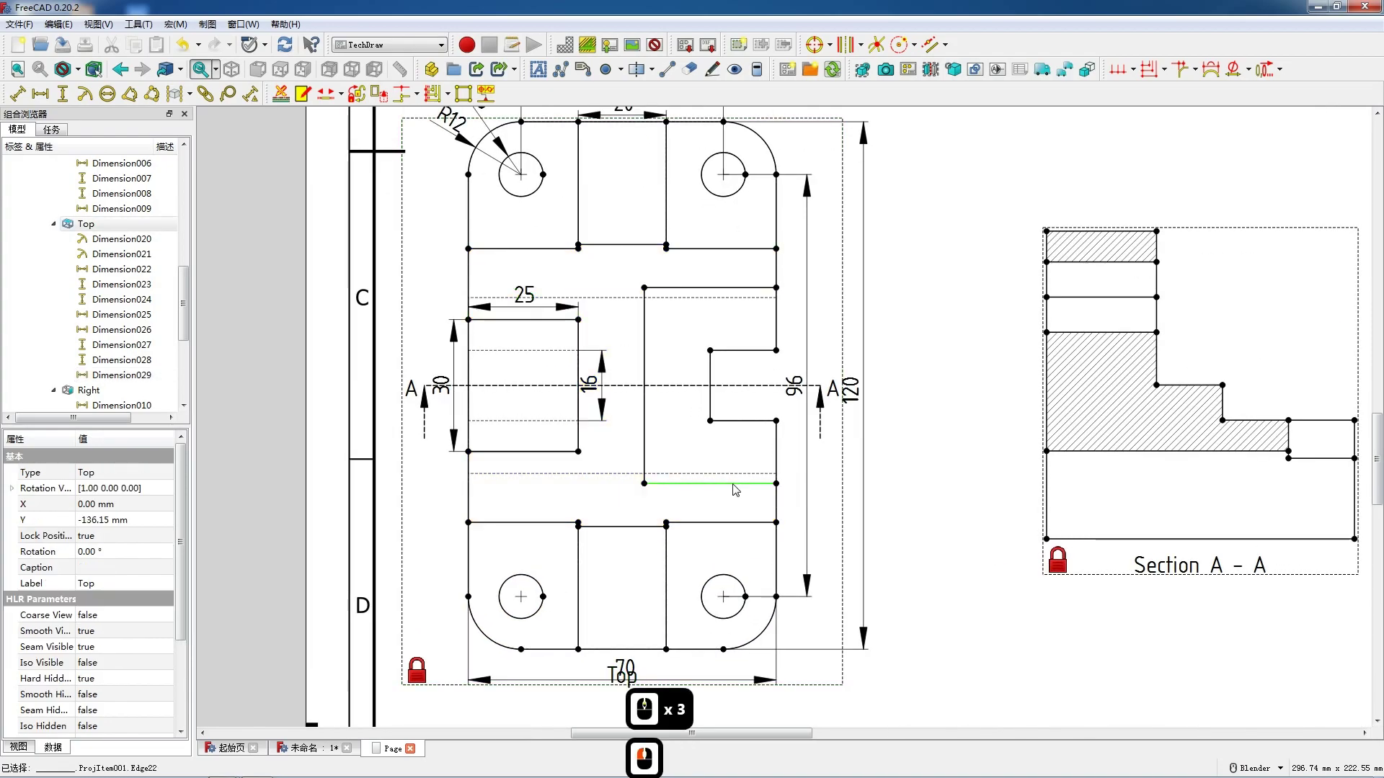
left_click(719, 289)
key("h")
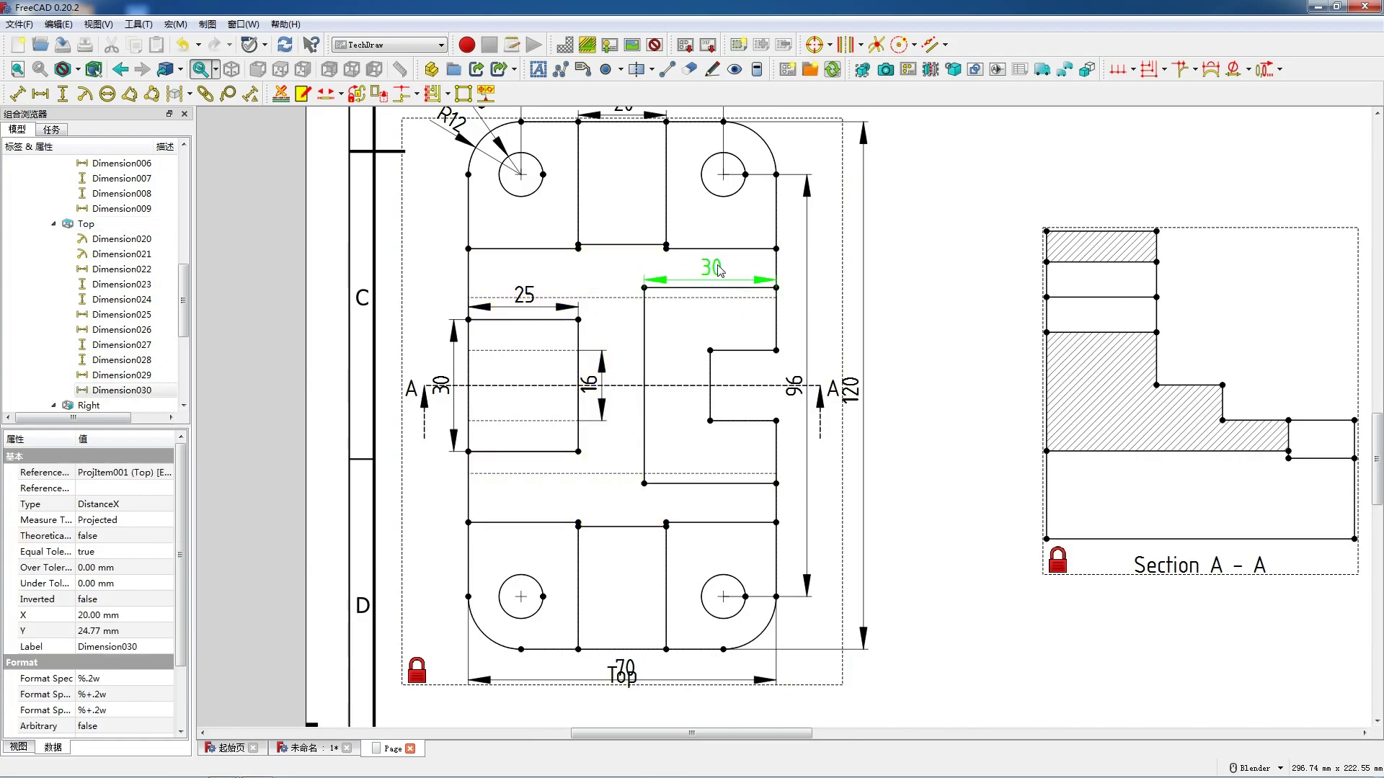
- Add a horizontal dimension to the notch's upper edge and a vertical one to its inner edge in the top view, placing the vertical one outside the notch
left_click(643, 340)
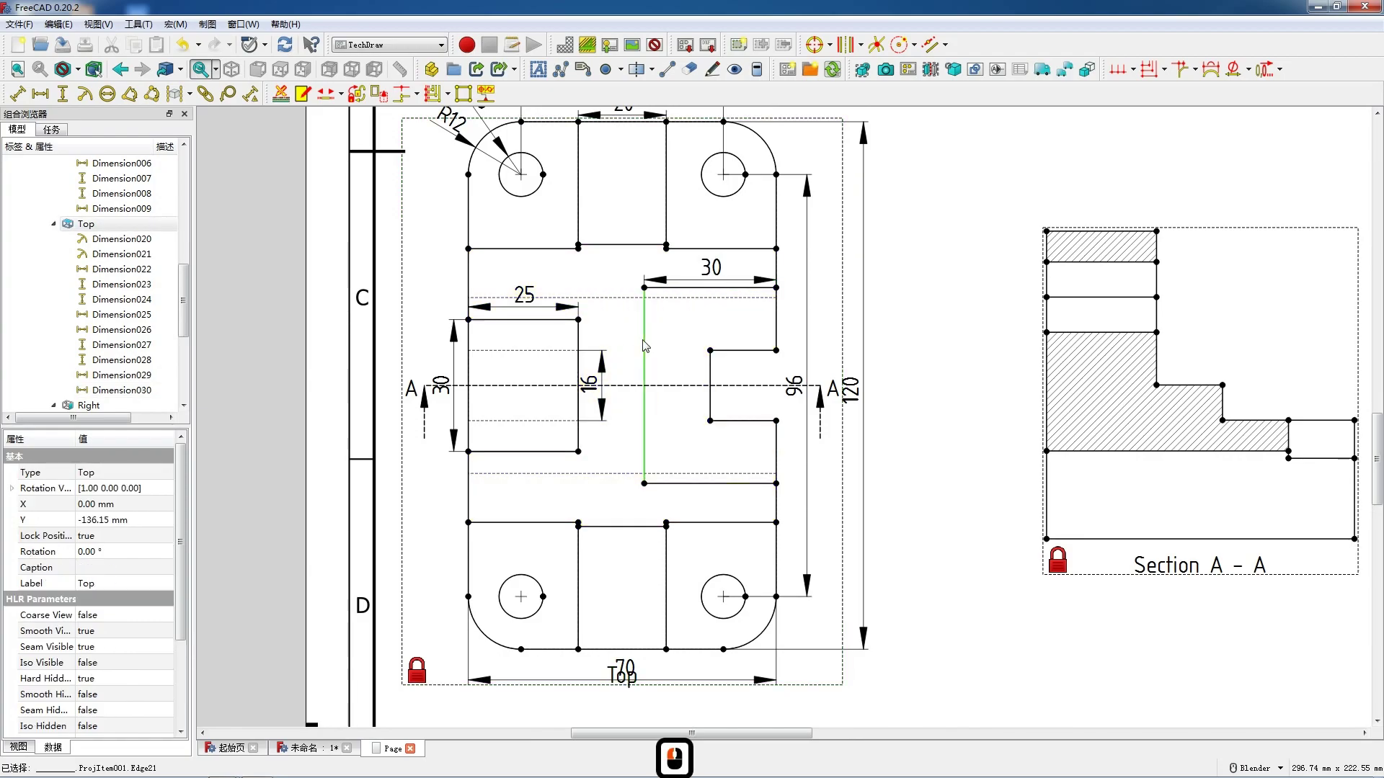
left_click(736, 365)
left_click(737, 353)
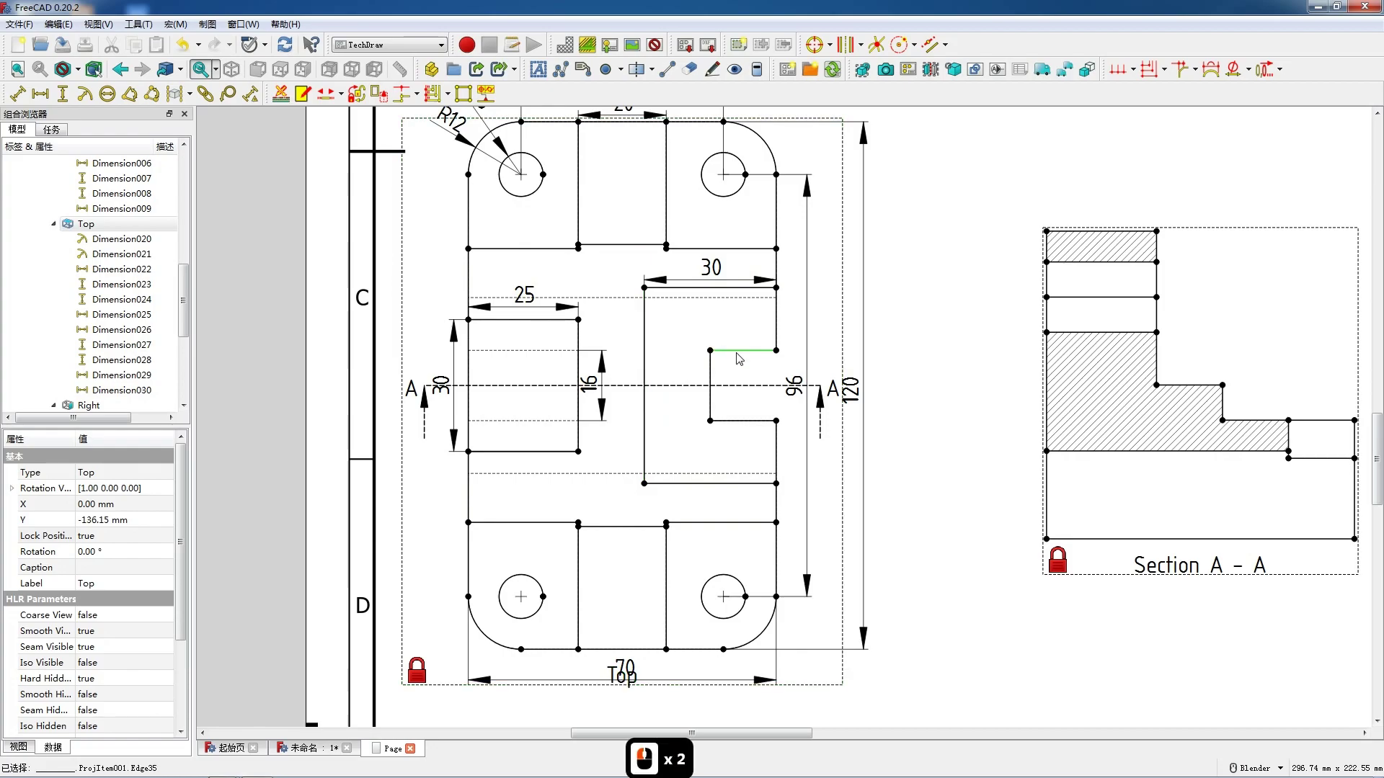
key("h")
left_click(732, 344)
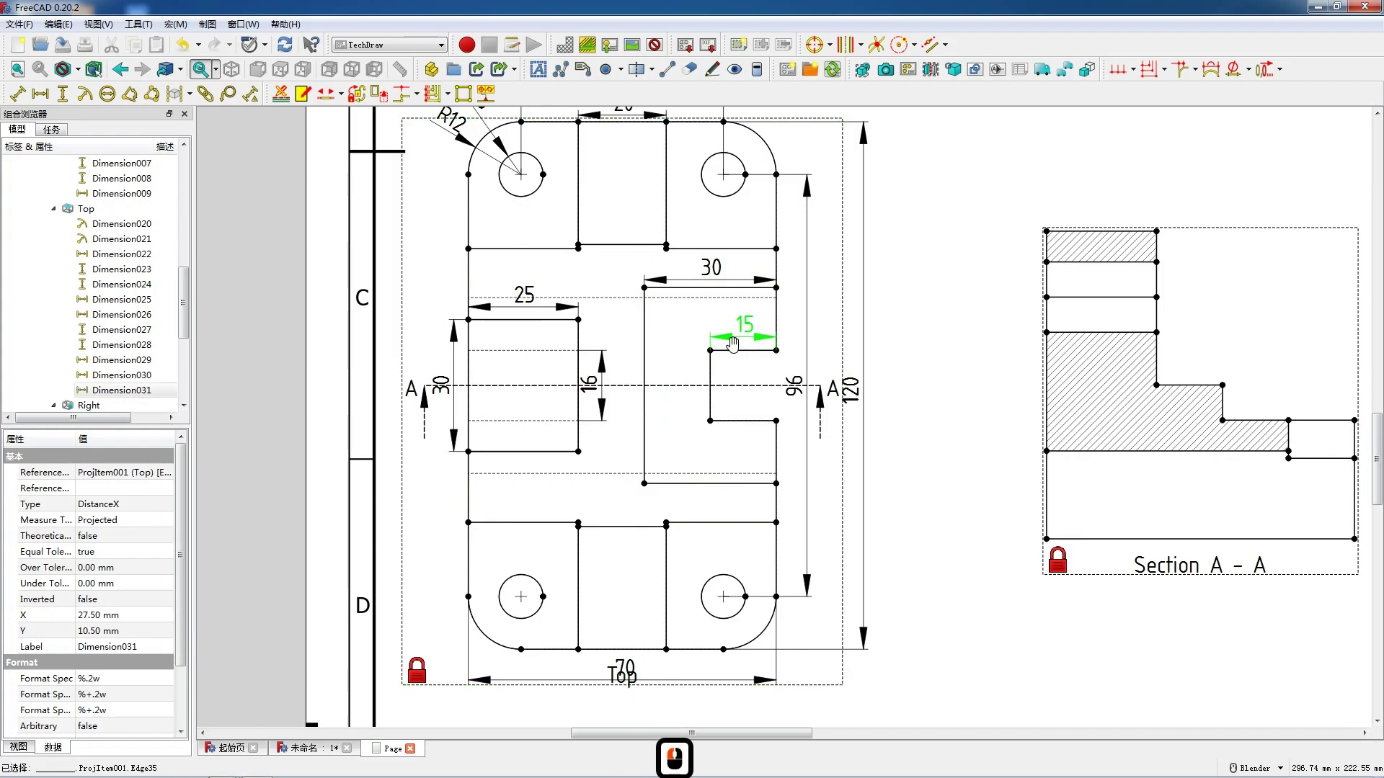
left_click(712, 382)
key("v")
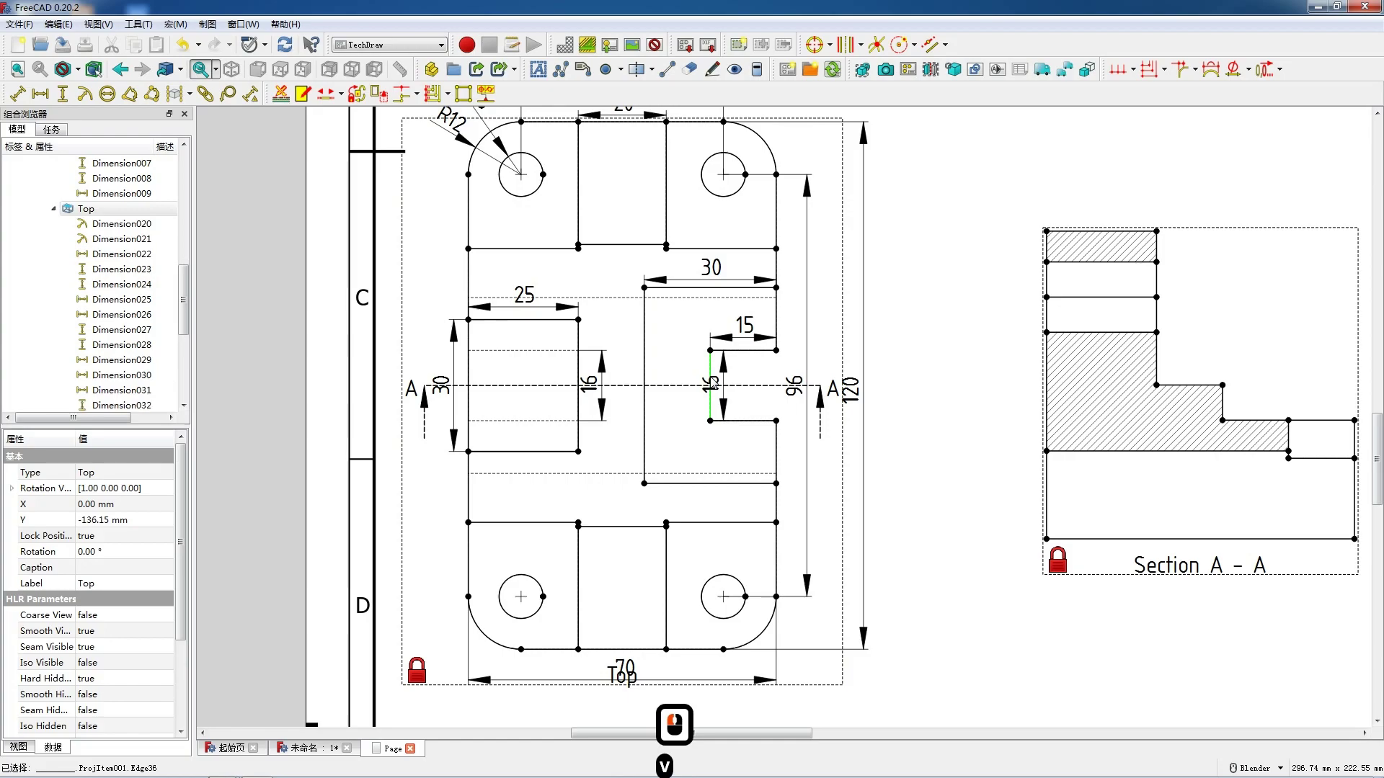
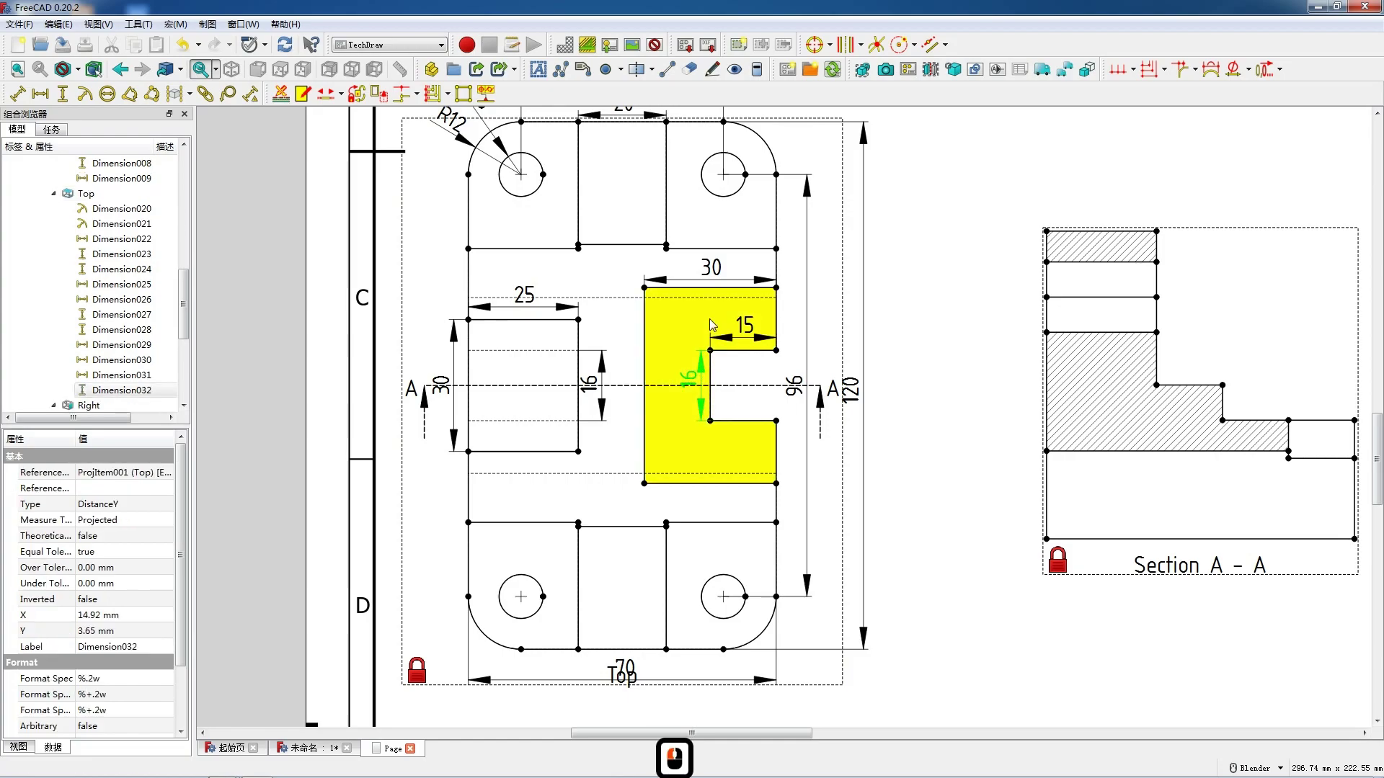
scroll(702, 339, "down", 2)
scroll(785, 405, "down", 4)
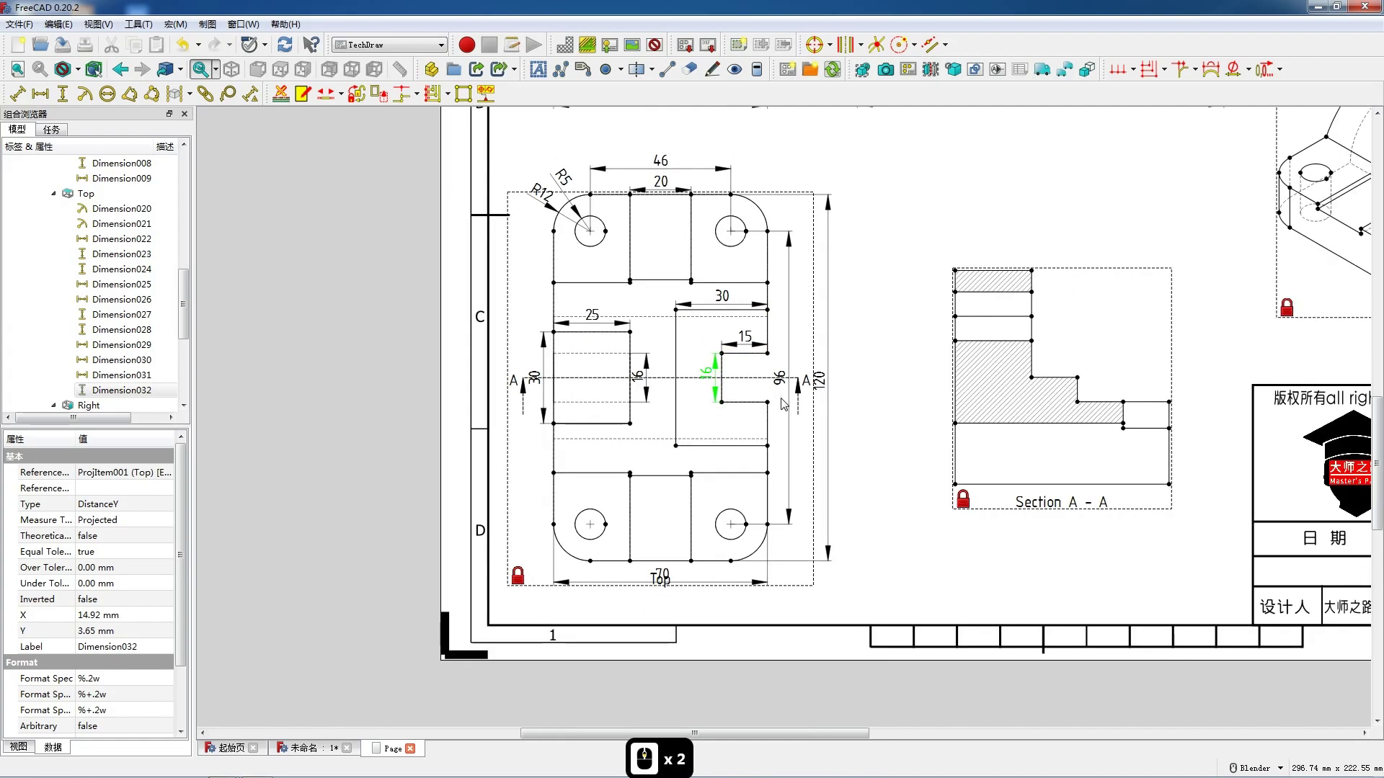
scroll(1045, 446, "up", 5)
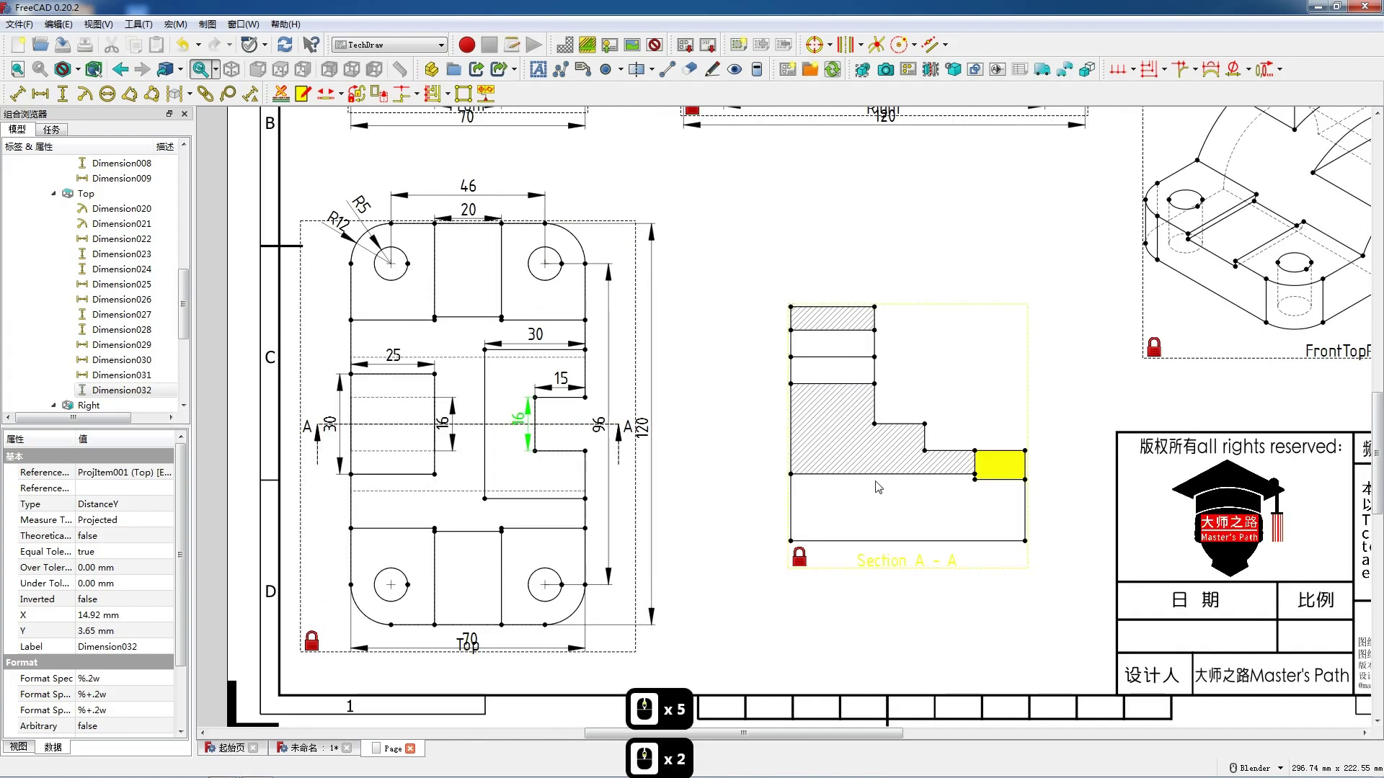
scroll(877, 487, "down", 4)
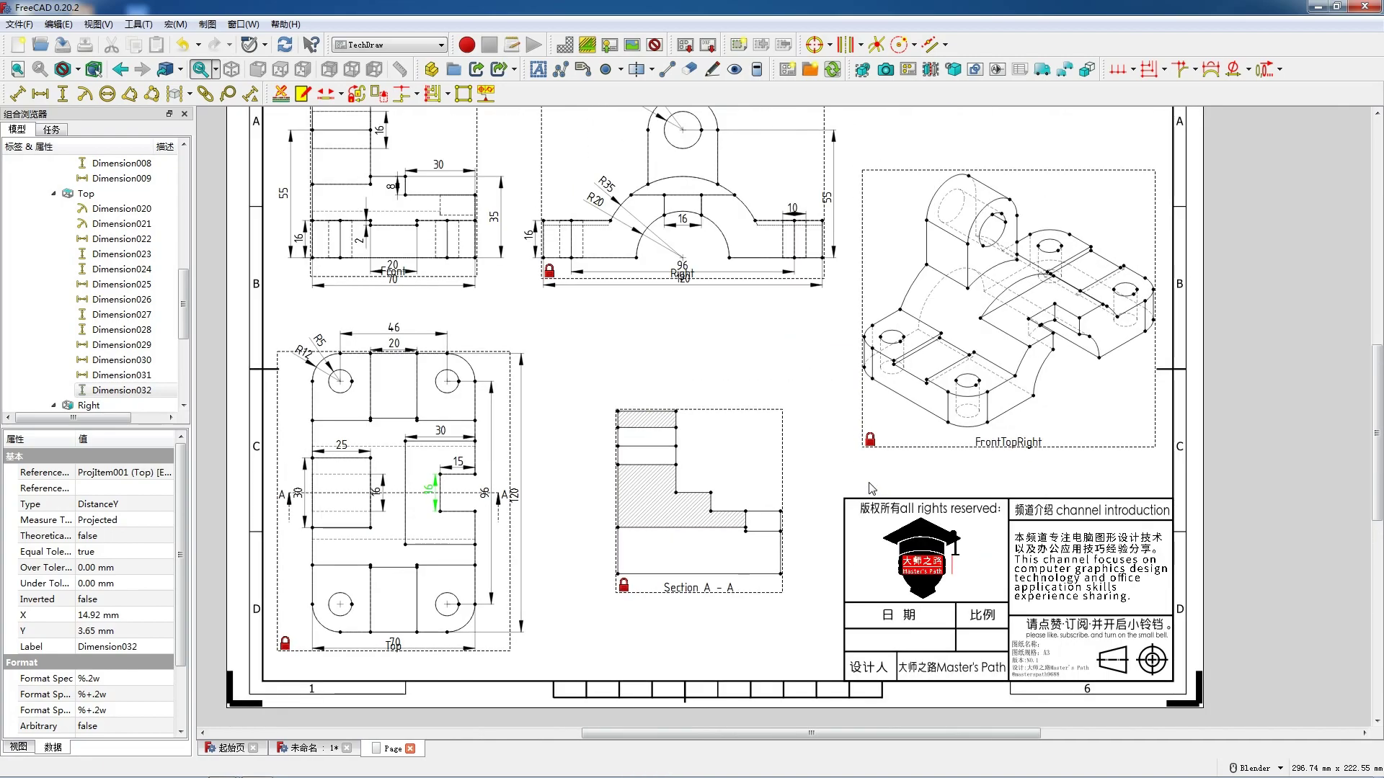
scroll(494, 238, "up", 6)
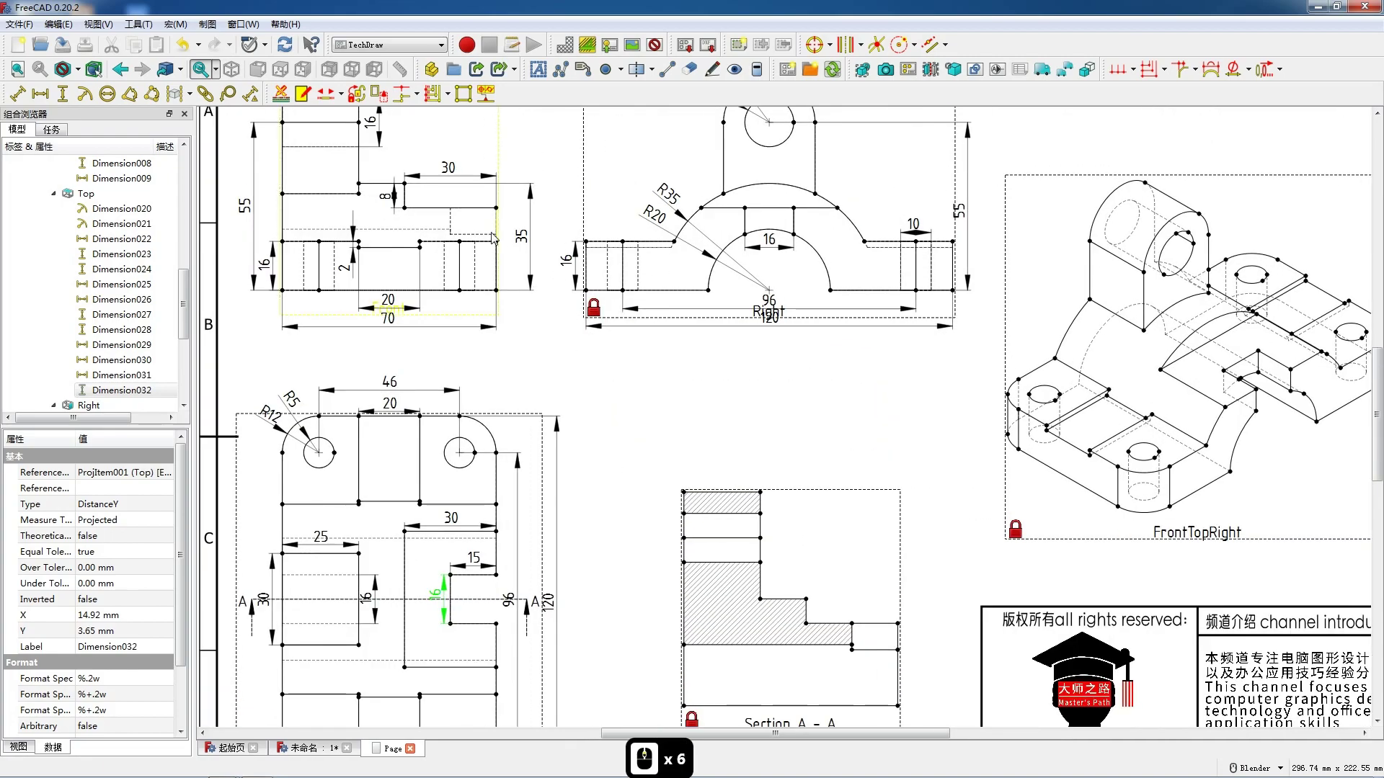
scroll(494, 238, "up", 3)
left_click(405, 231)
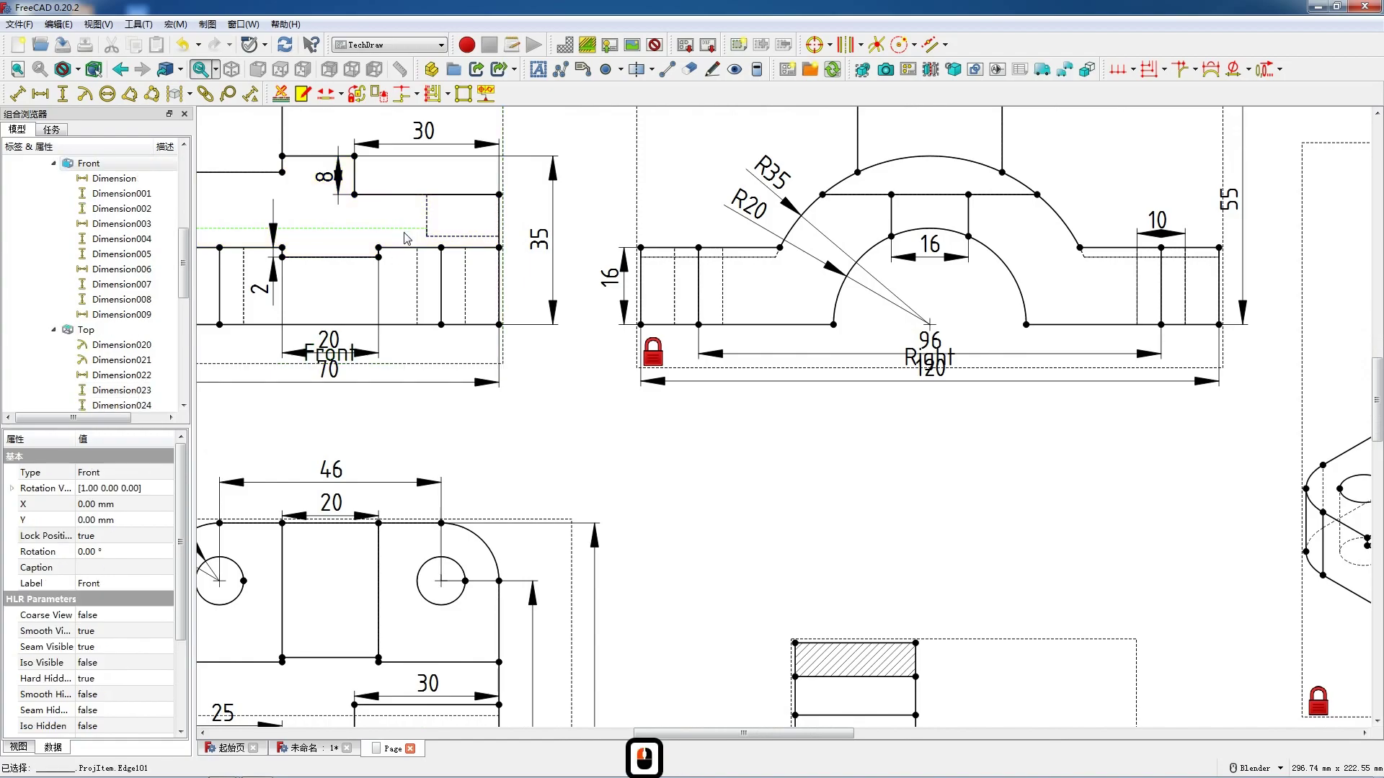
left_click(397, 326, "ctrl")
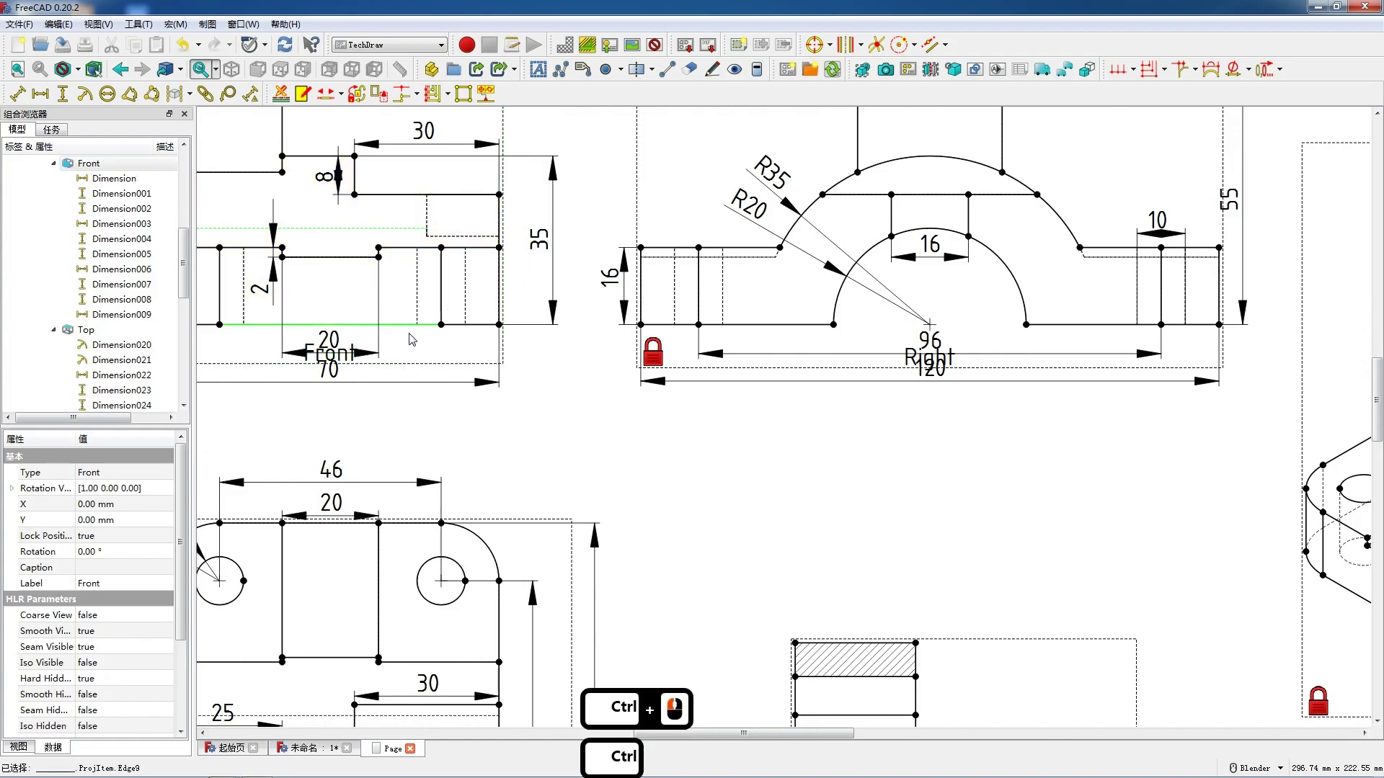
left_click(571, 374)
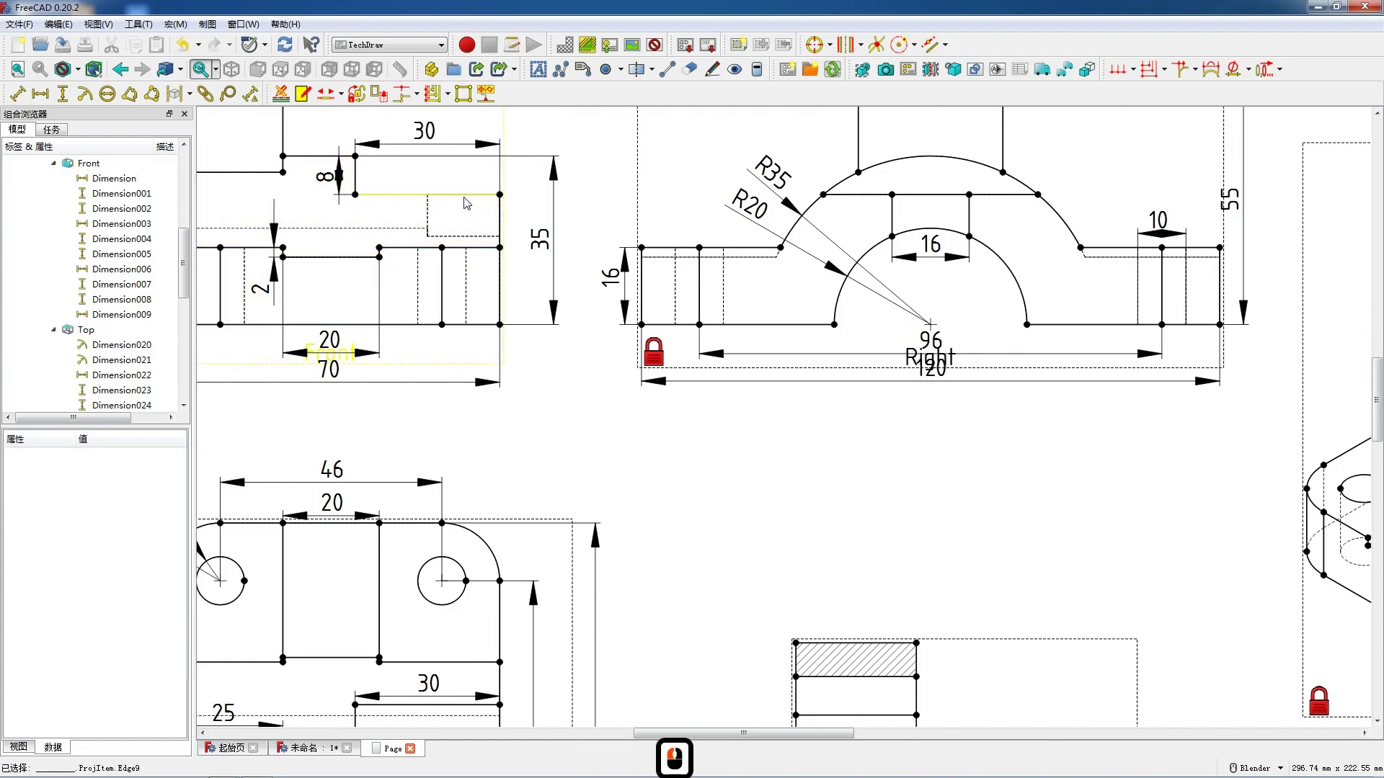
- Add a vertical dimension from the step's lower ledge to the base's bottom edge in the front view, and move the 35 mm dimension farther outward
left_click(465, 196)
left_click(411, 325, "ctrl")
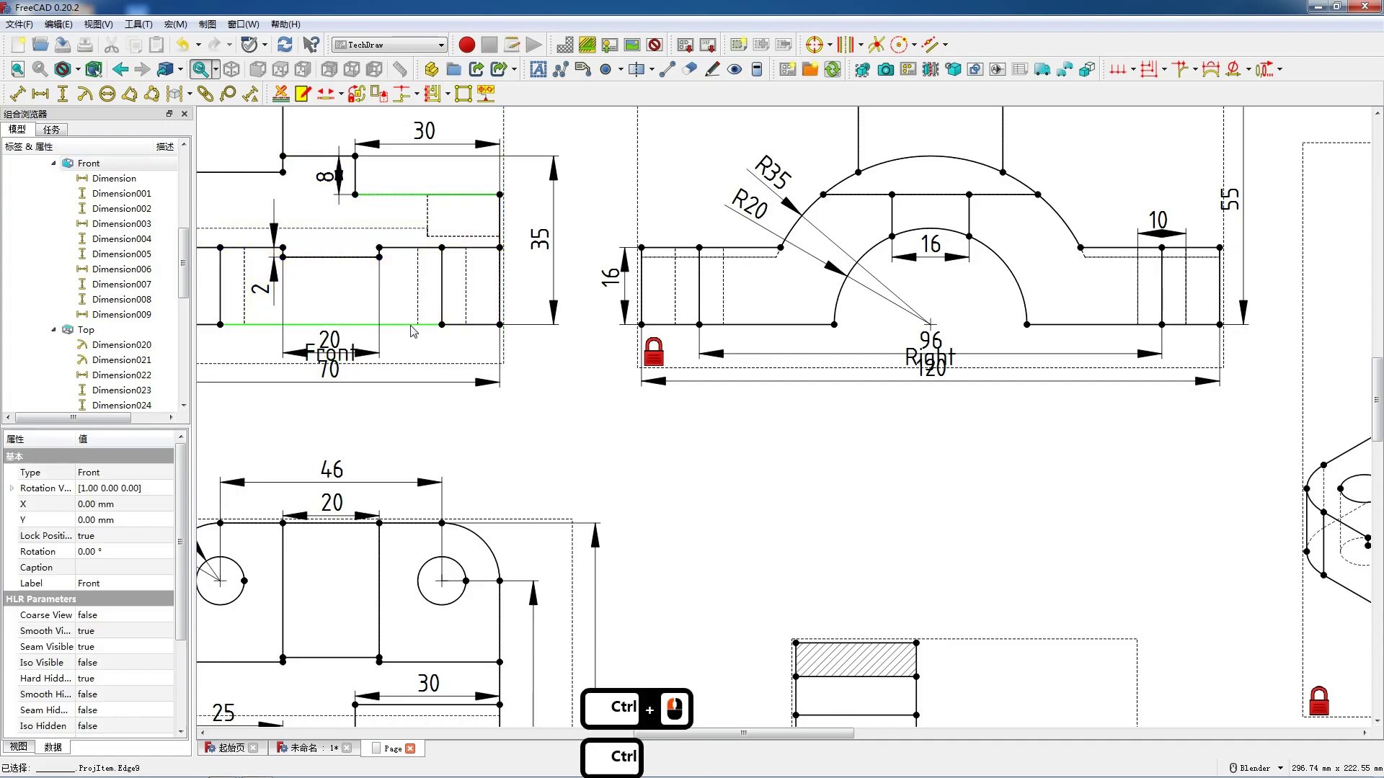
key("shift+v")
left_click_drag(366, 255, 546, 247)
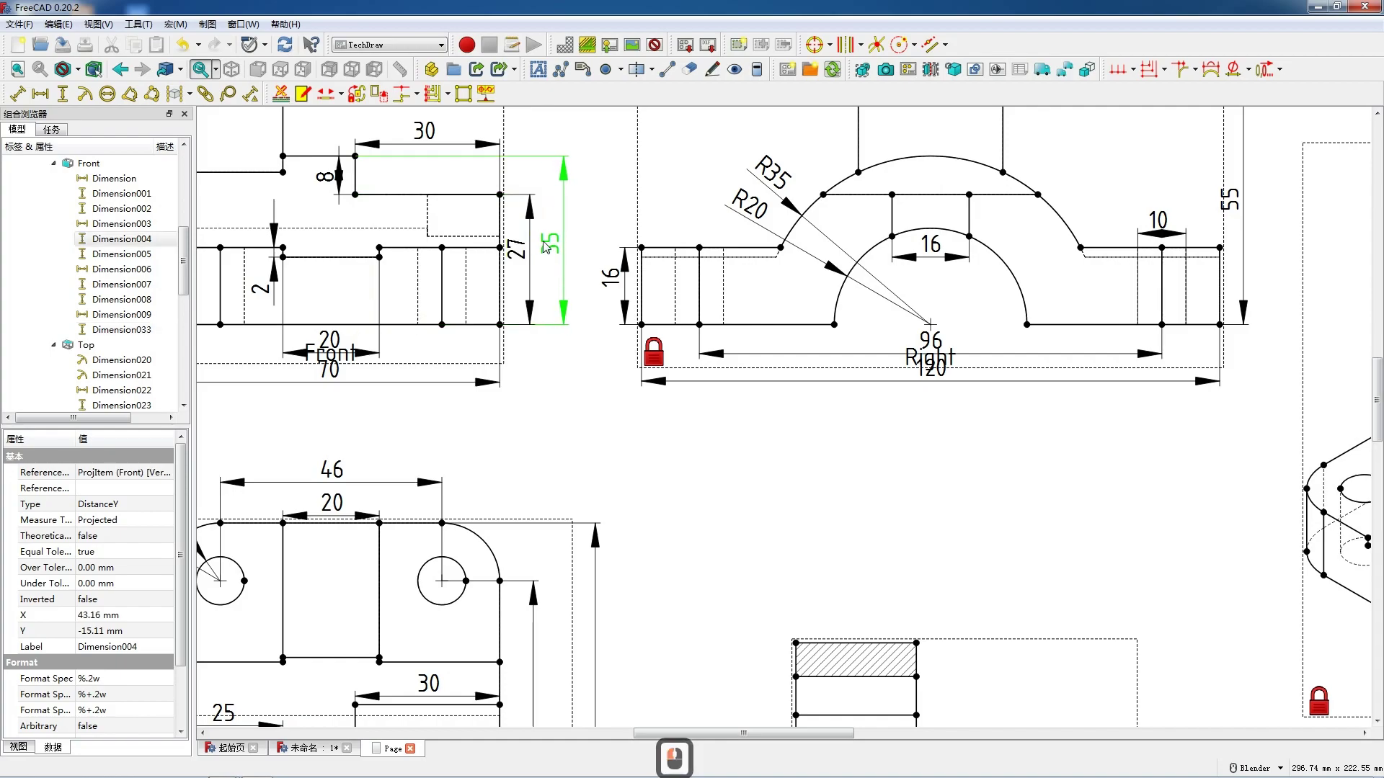
- Add a horizontal dimension to the uppermost edge of the Section A - A view and place it above the outline
scroll(544, 247, "down", 3)
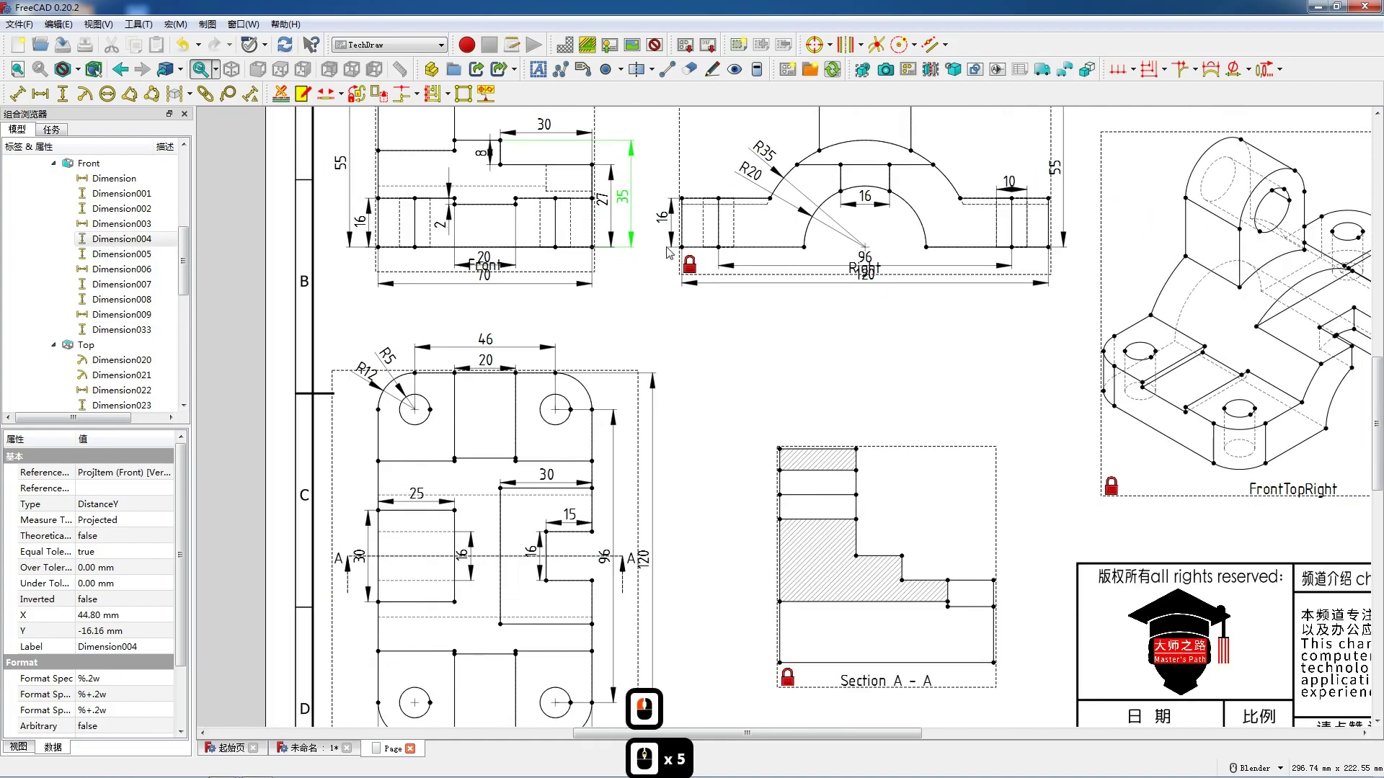
scroll(987, 643, "up", 3)
left_click(769, 391)
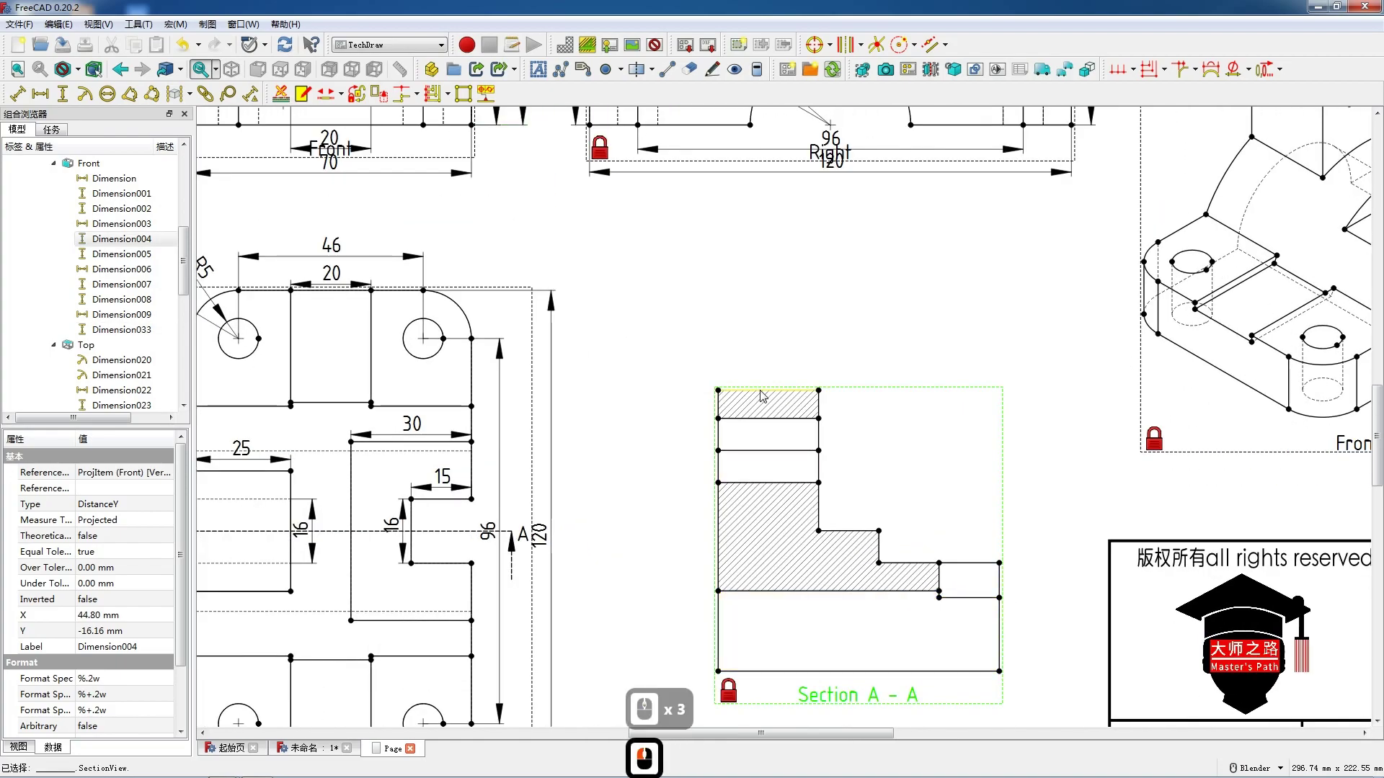
key("shift+h")
left_click_drag(770, 395, 770, 375)
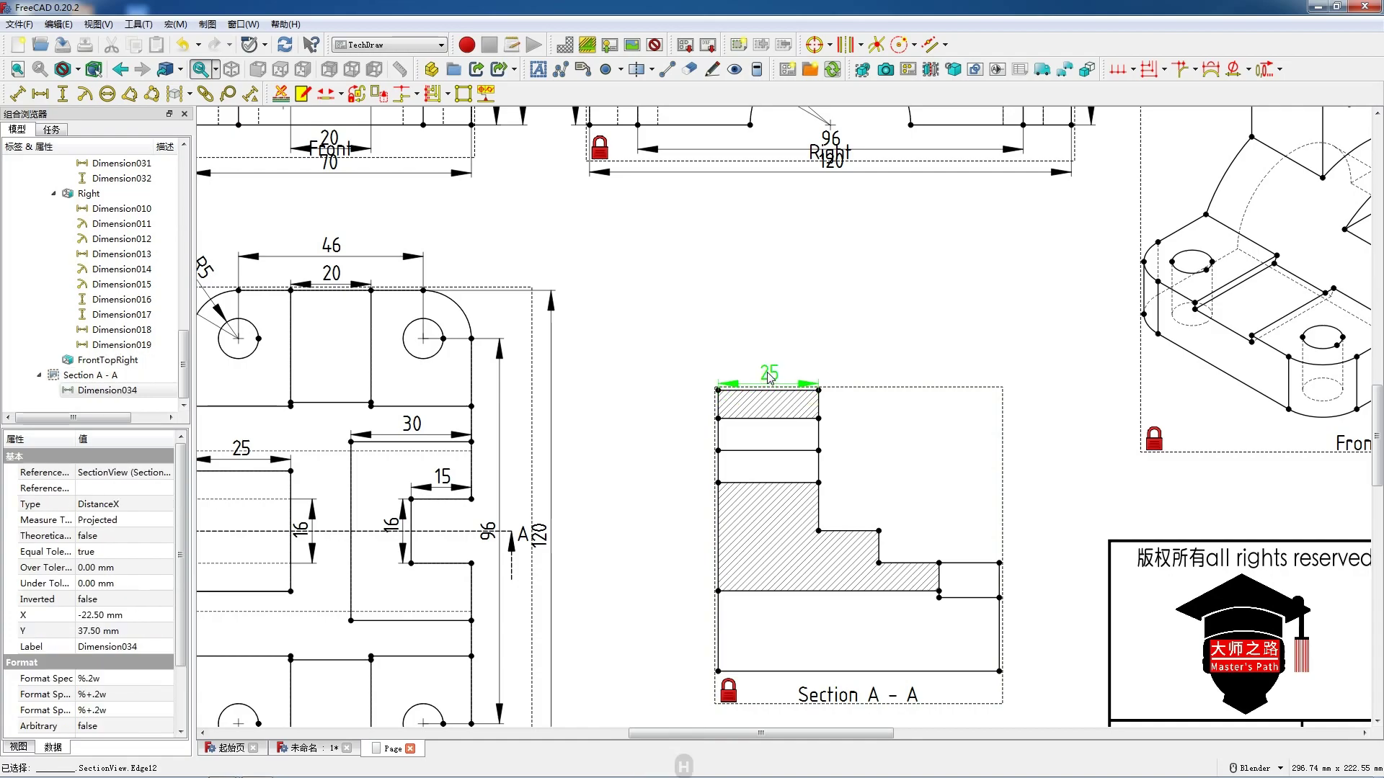
- Add a vertical dimension from the hole's middle line to the bottom edge in Section A - A and place it outside the lug's back side
left_click(768, 450)
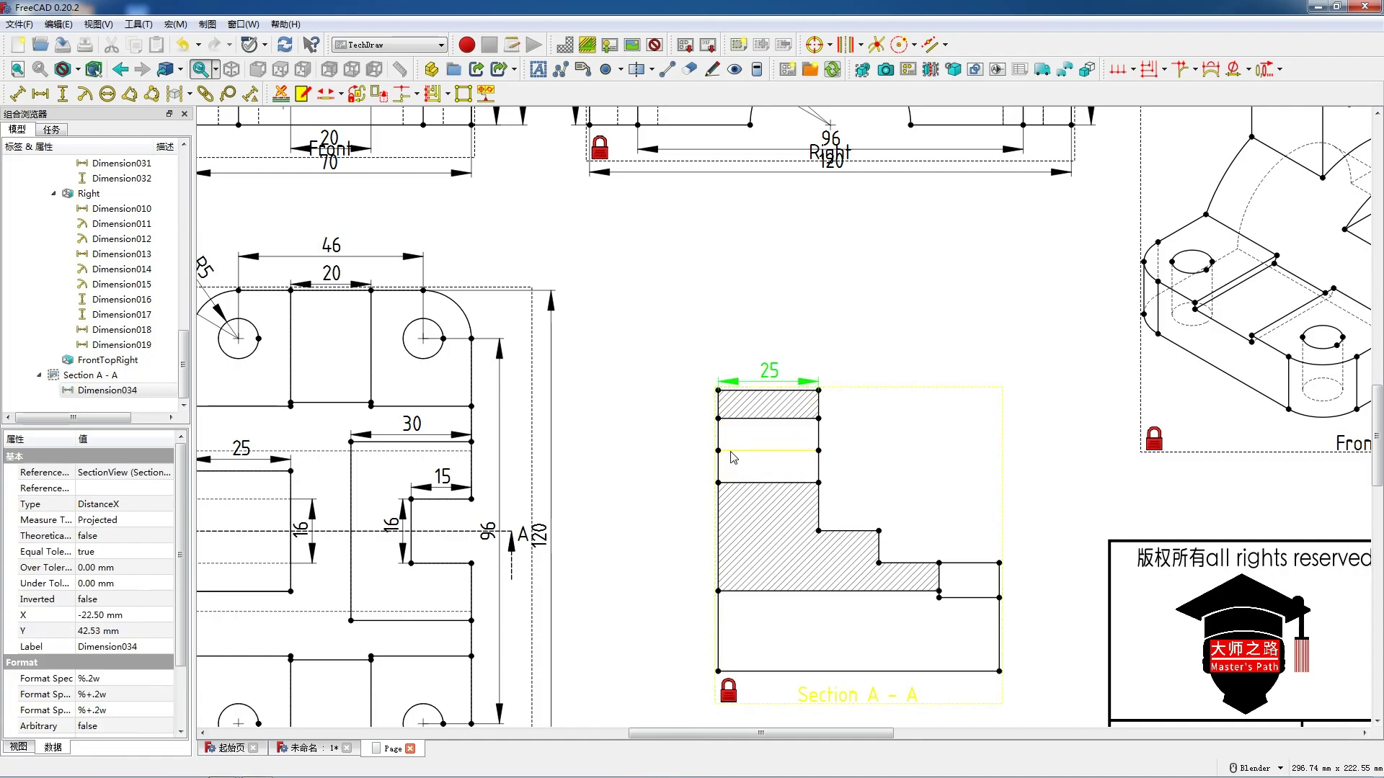
left_click(754, 672, "ctrl")
key("shift+v")
left_click_drag(705, 568, 699, 570)
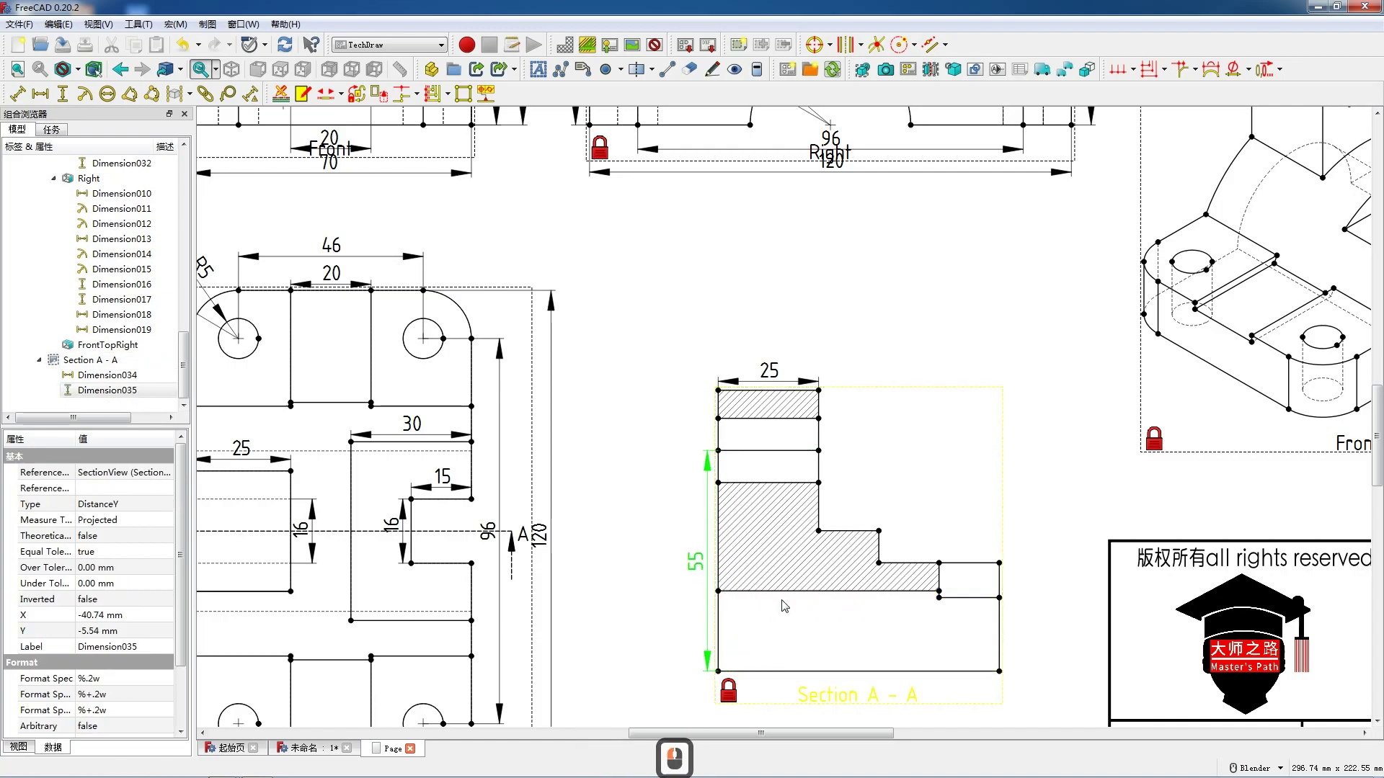
- Dimension the height of the unhatched lower side edge in Section A - A, and move the hole-height dimension farther outward to clear it
left_click(720, 619)
left_click(719, 620)
key("shift+v")
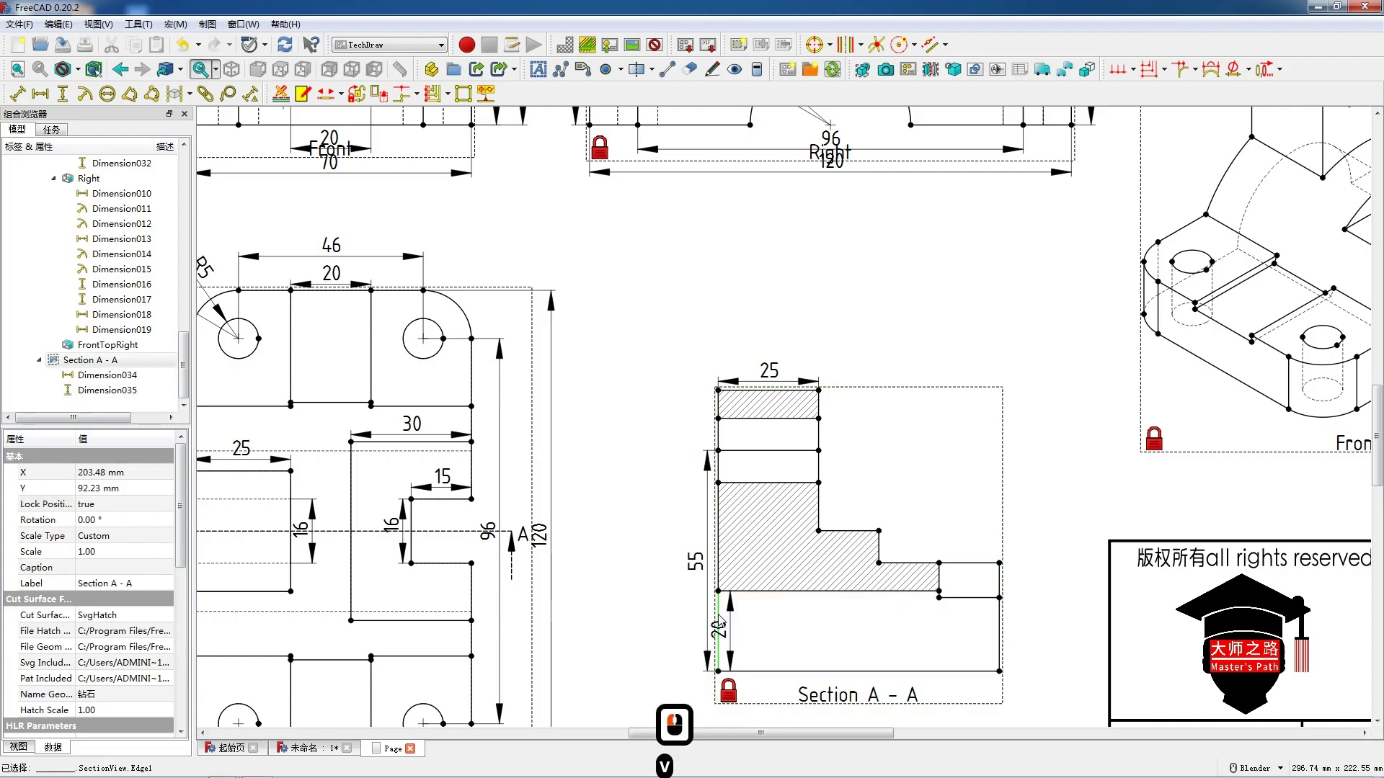
left_click_drag(719, 622, 709, 629)
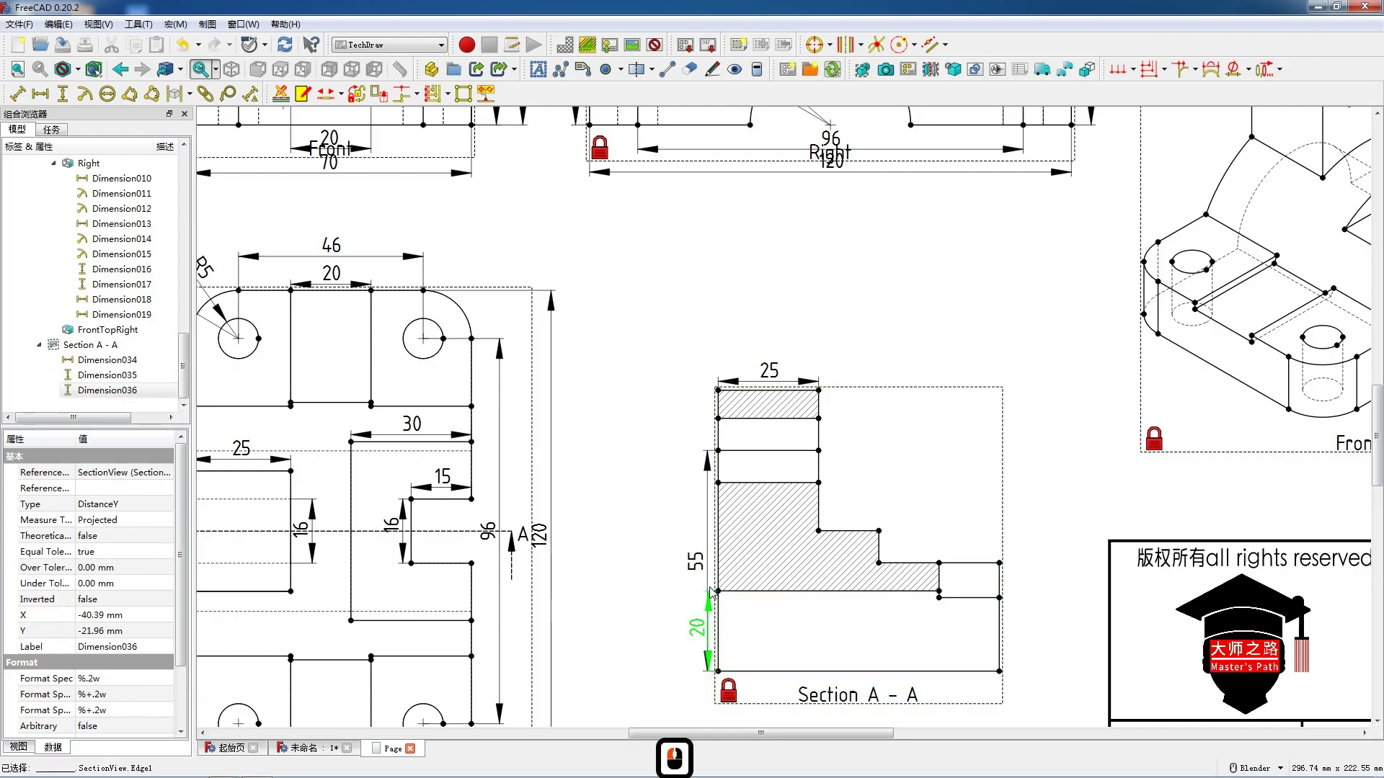
left_click_drag(701, 569, 677, 572)
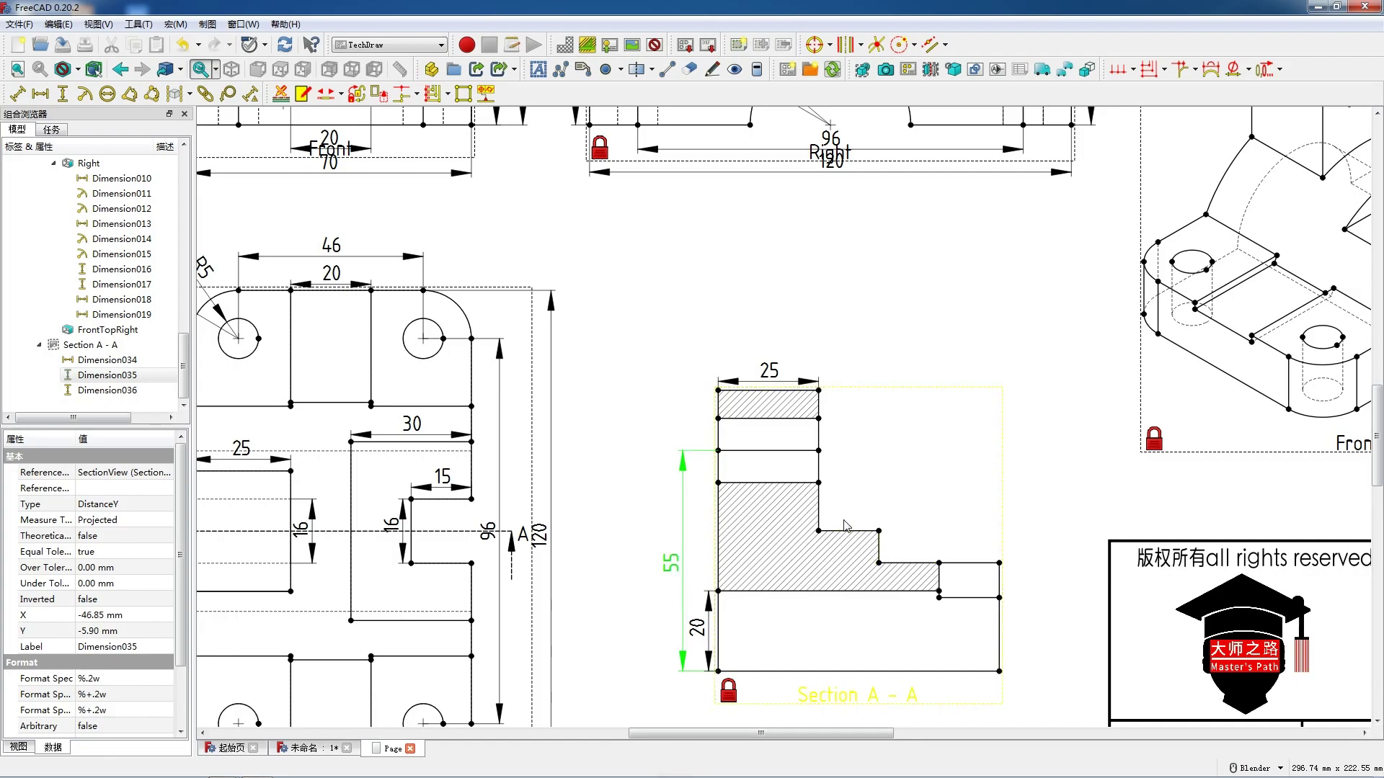
- Add a vertical dimension between the hole's upper and lower lines in Section A - A and place it on the stepped side of the lug
scroll(919, 613, "down", 2)
scroll(921, 612, "up", 4)
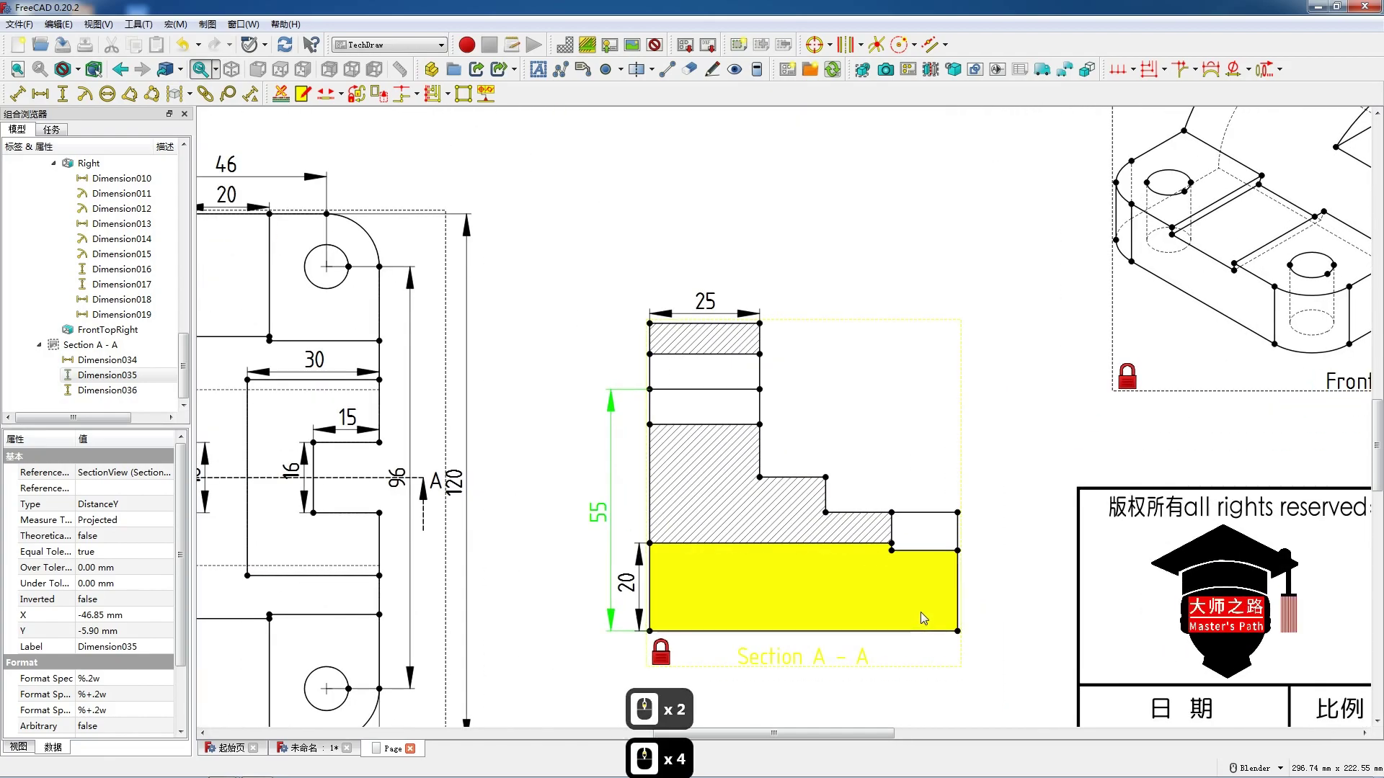
left_click(746, 329)
left_click(745, 406, "ctrl")
key("v")
left_click_drag(751, 371, 767, 376)
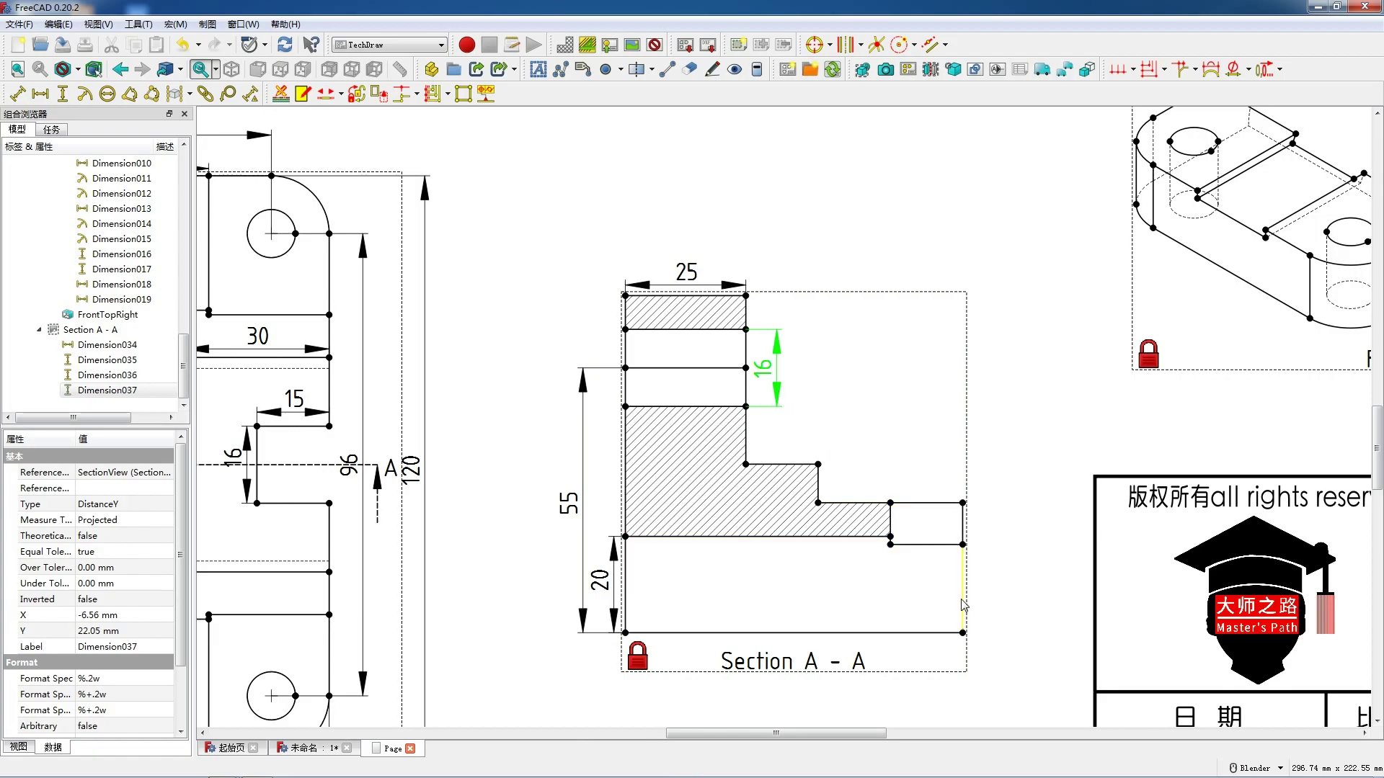
- Add horizontal dimensions to the notch's upper edge and from the step's inner corner to the outer corner in Section A - A, stacked above the ledge
left_click(910, 504, "shift")
key("h")
left_click_drag(926, 513, 926, 497)
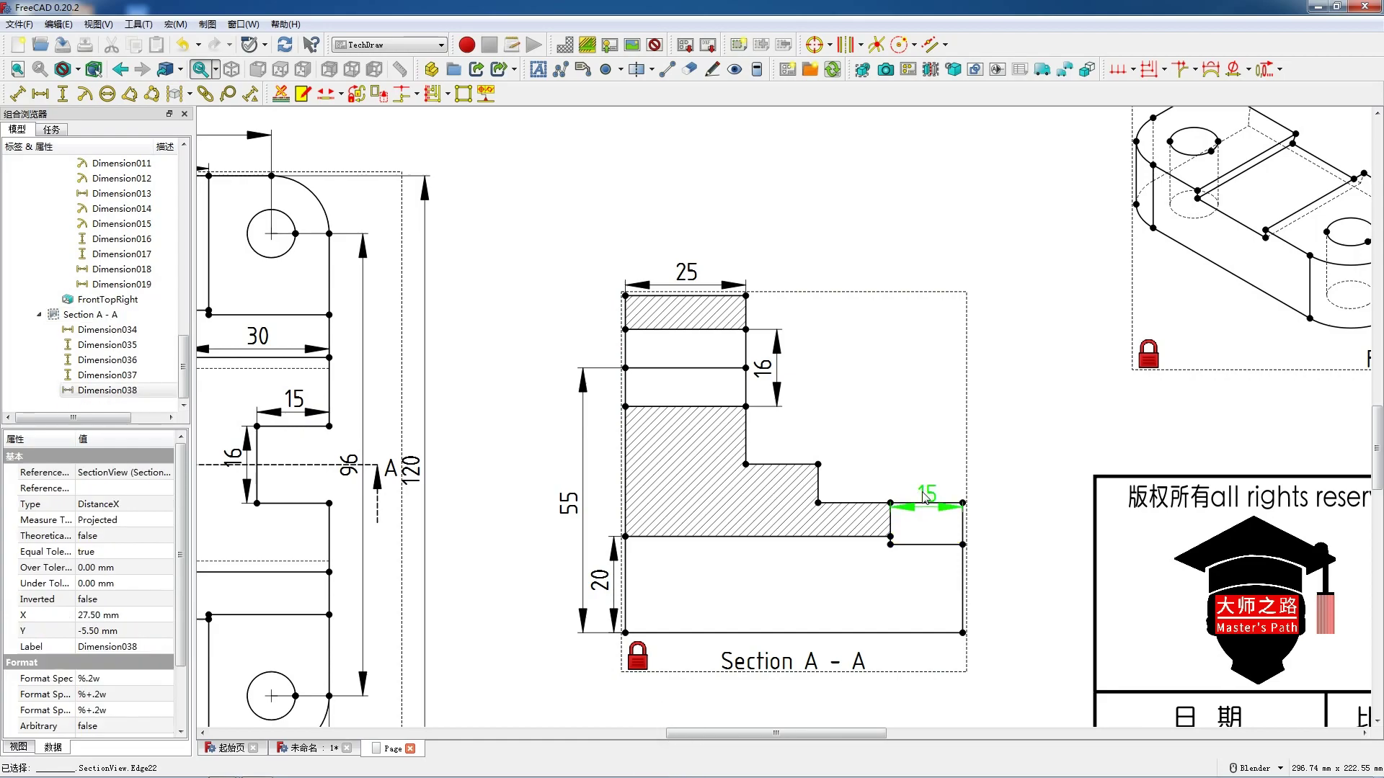
left_click(820, 503)
left_click(964, 504, "ctrl")
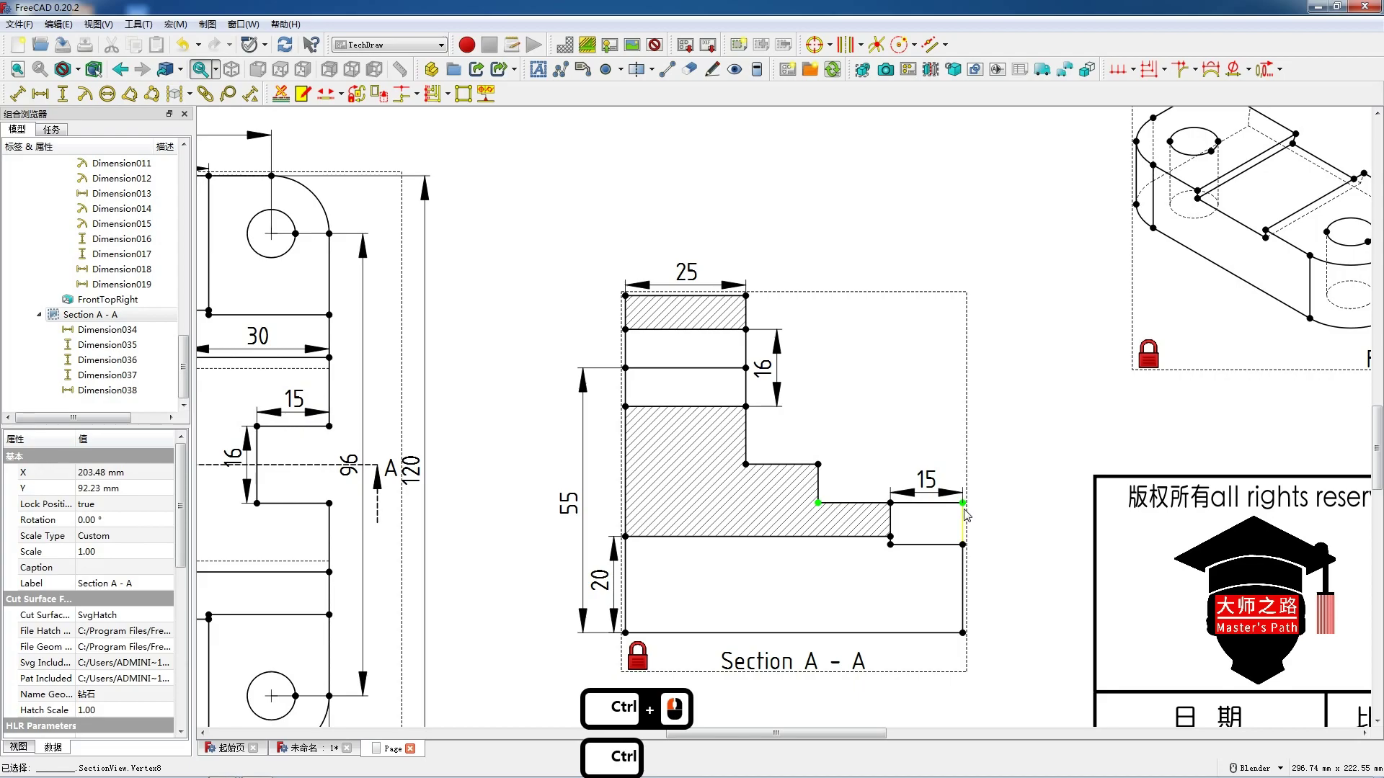
key("shift+h")
left_click_drag(891, 487, 893, 459)
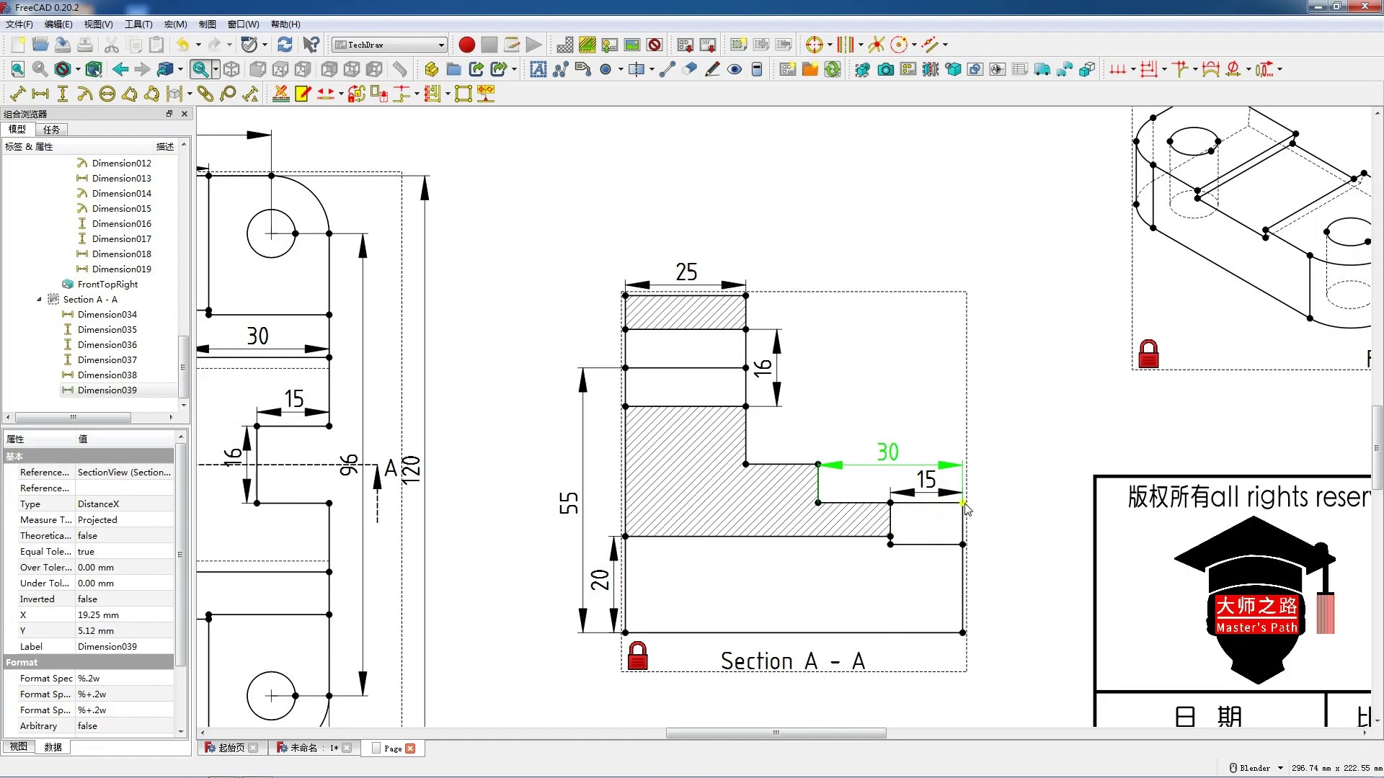
- Dimension the outer ledge height vertically and the bottom edge horizontally in Section A - A, placing them beside and below the outline
left_click(963, 502)
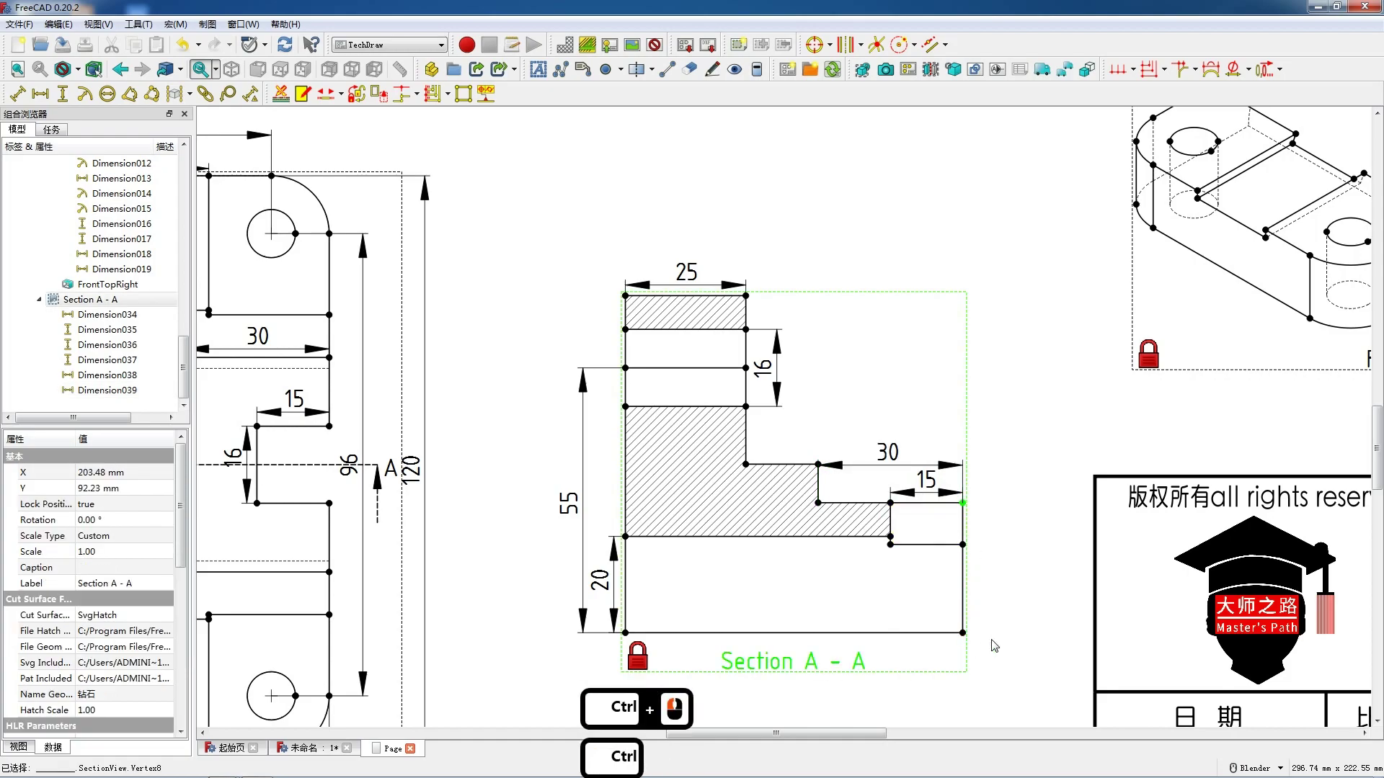
left_click(963, 633, "ctrl")
key("shift+v")
left_click_drag(968, 571, 988, 576)
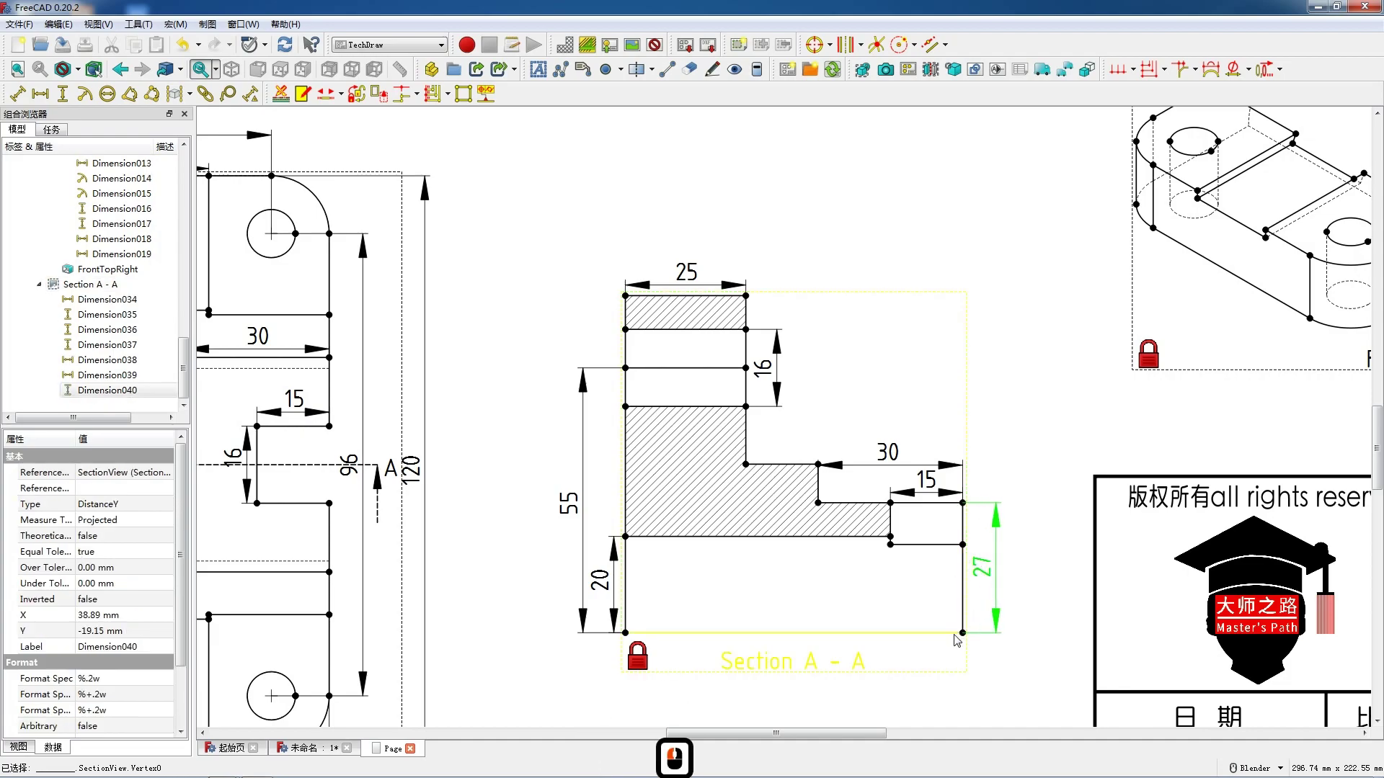
left_click(953, 634)
key("h")
left_click_drag(799, 641, 803, 652)
- Insert eight default text annotations on the drawing page
scroll(710, 508, "down", 8)
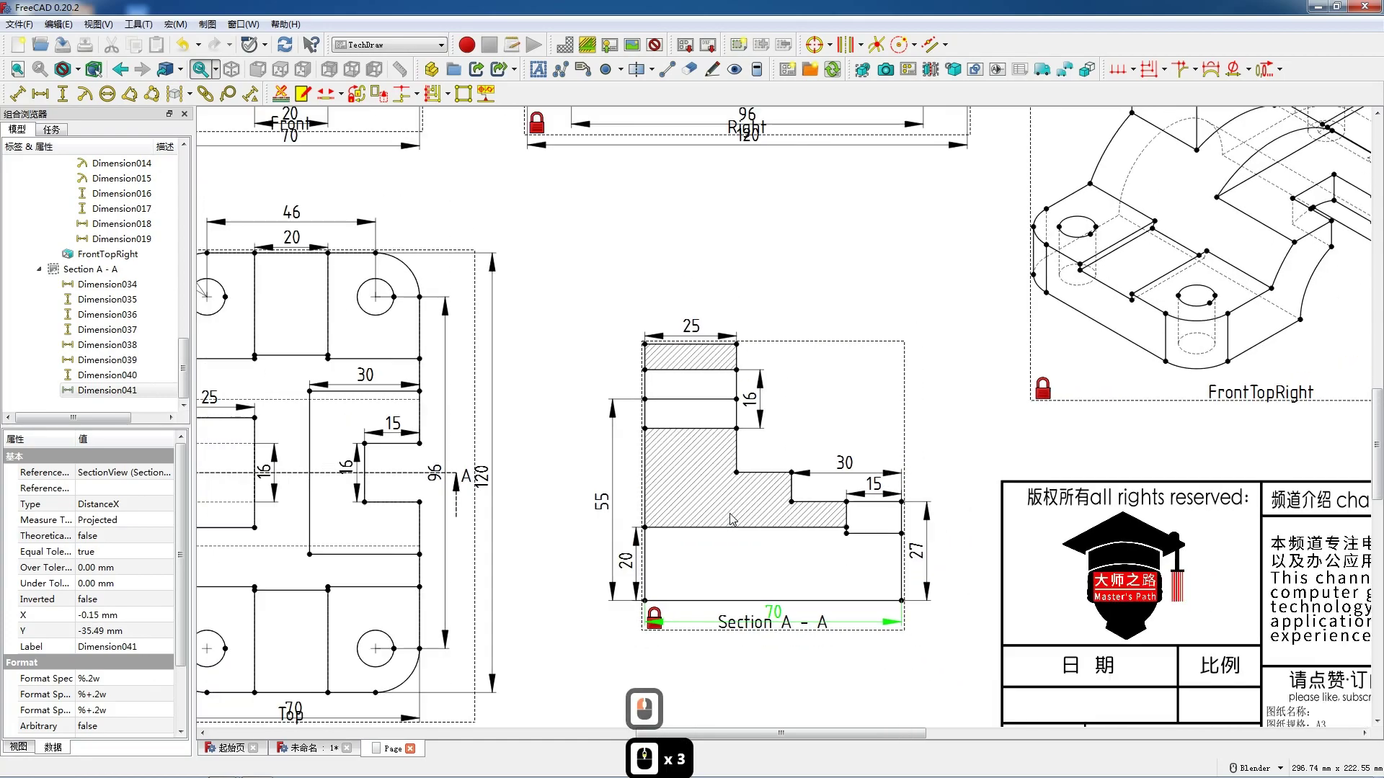
scroll(705, 506, "down", 4)
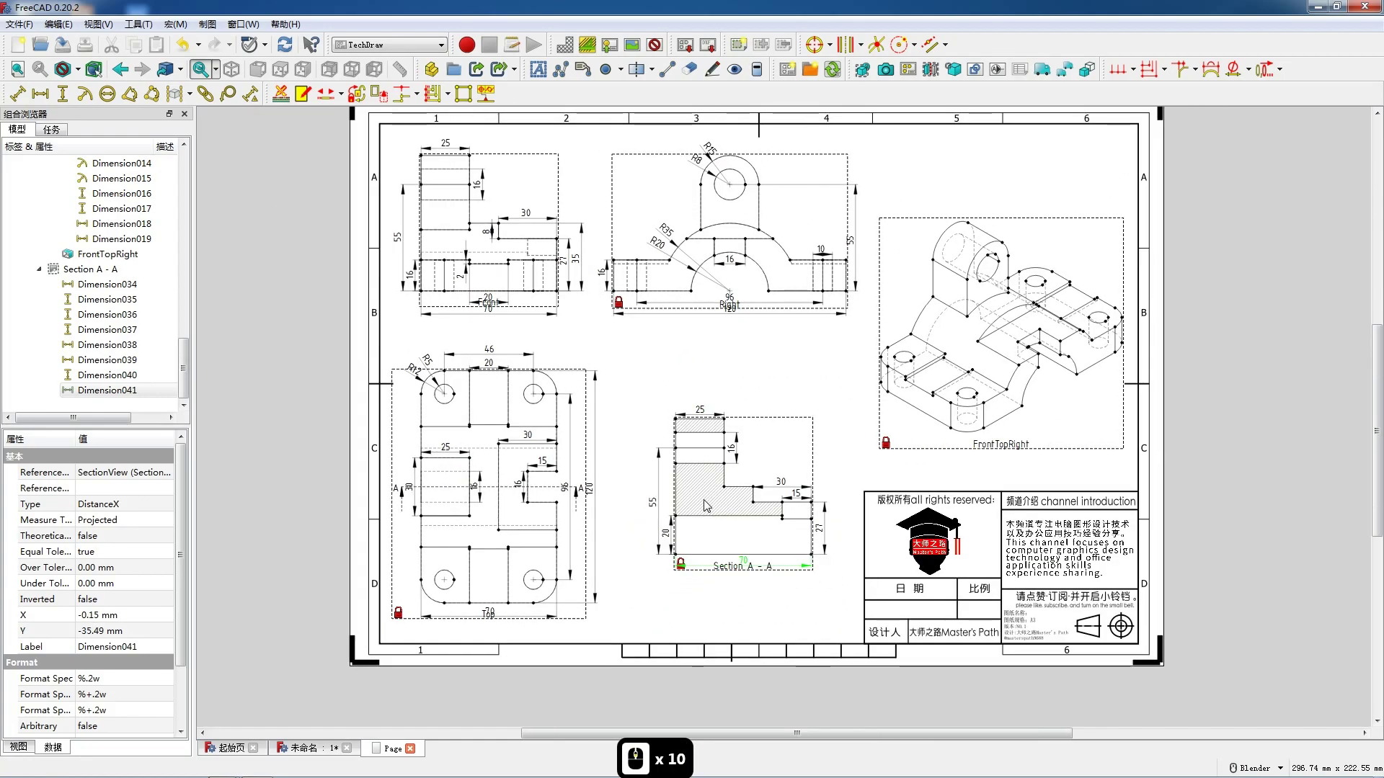
left_click(546, 72)
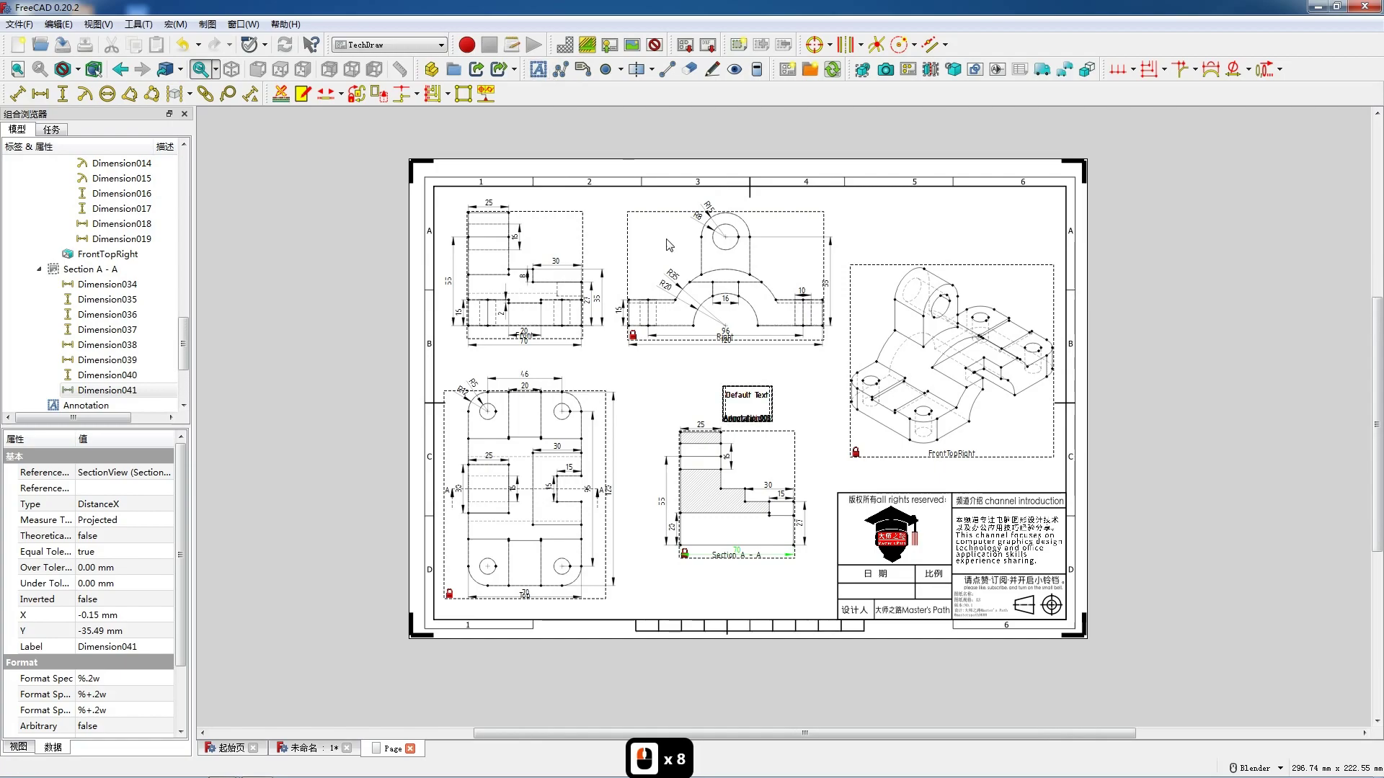
- Change one annotation's text to "前视图" and place it below the front view
double_click(747, 403)
triple_click(670, 321)
type("qst")
key("space")
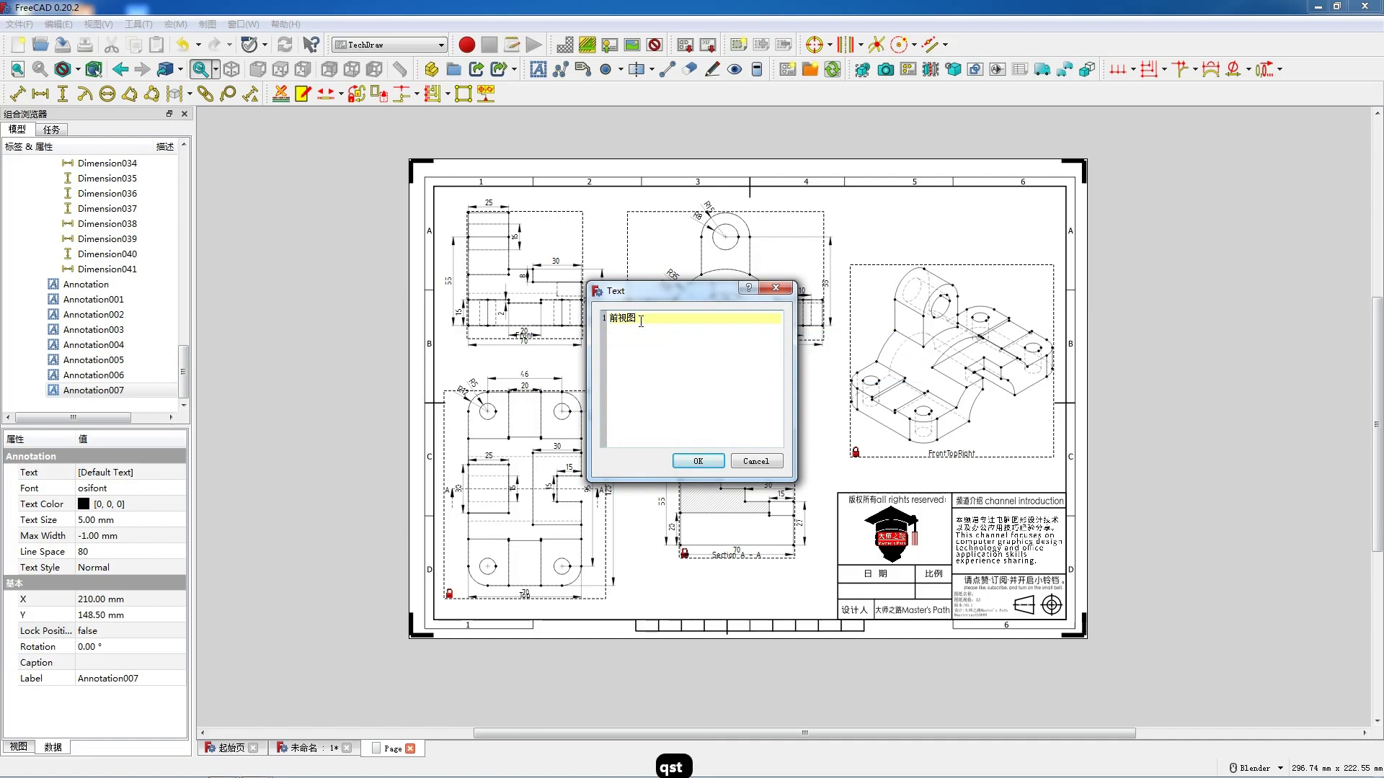
left_click(693, 465)
left_click_drag(742, 397, 520, 353)
- Change another annotation's text to "右视图" and place it below the right view
double_click(736, 402)
left_click_drag(665, 319, 598, 310)
type("右视图")
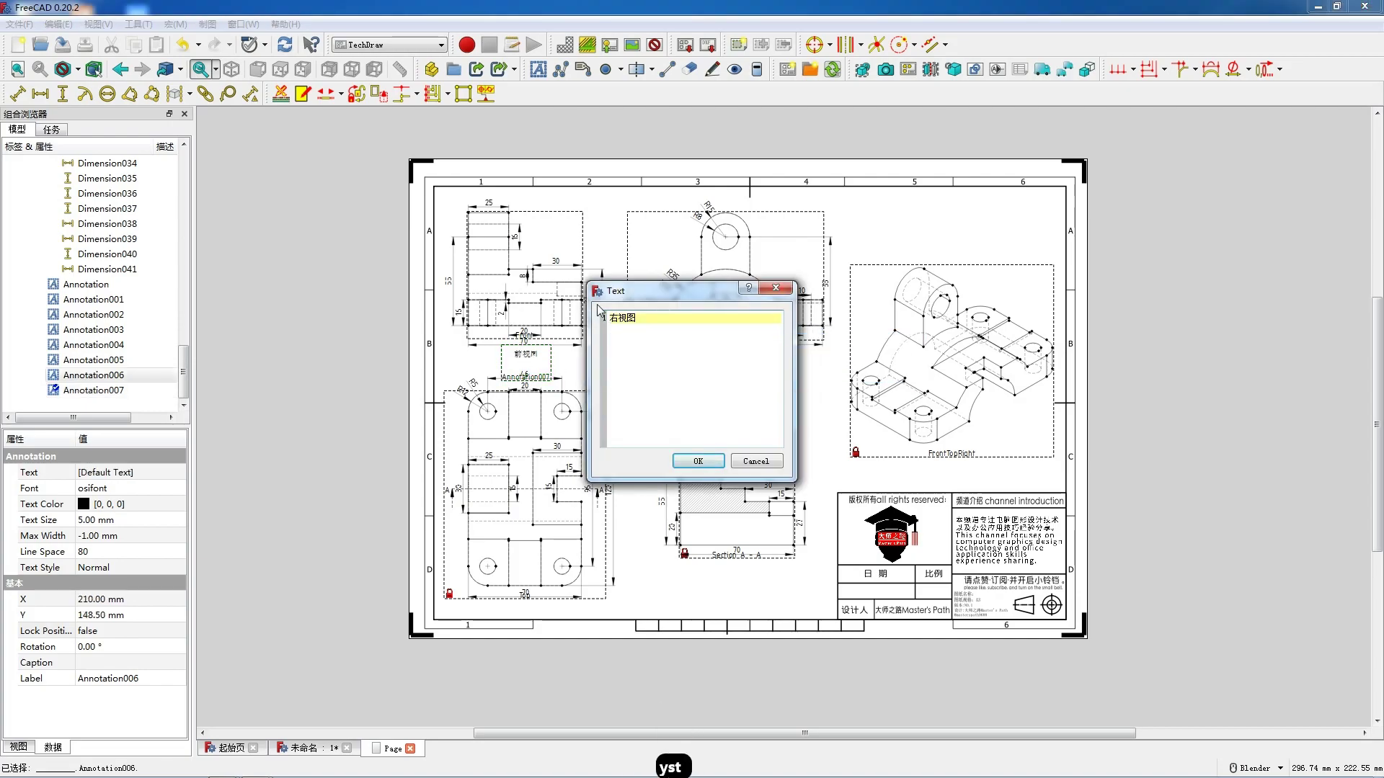
left_click(719, 463)
mouse_move(738, 396)
left_mouse_down()
mouse_move(718, 354)
mouse_move(597, 325)
left_mouse_up()
- Change another annotation's text to "顶视图" and place it below the top view
double_click(739, 395)
left_click(738, 394)
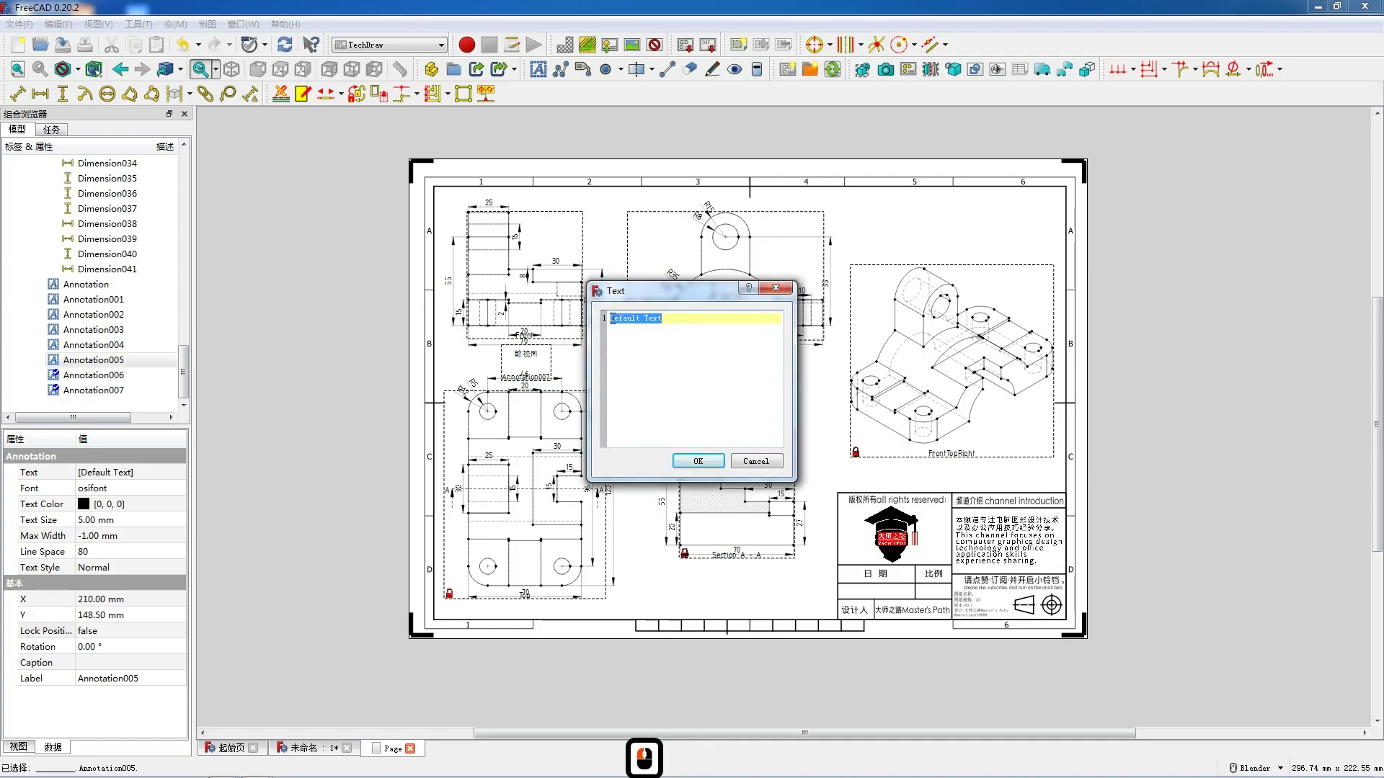
type("顶视图")
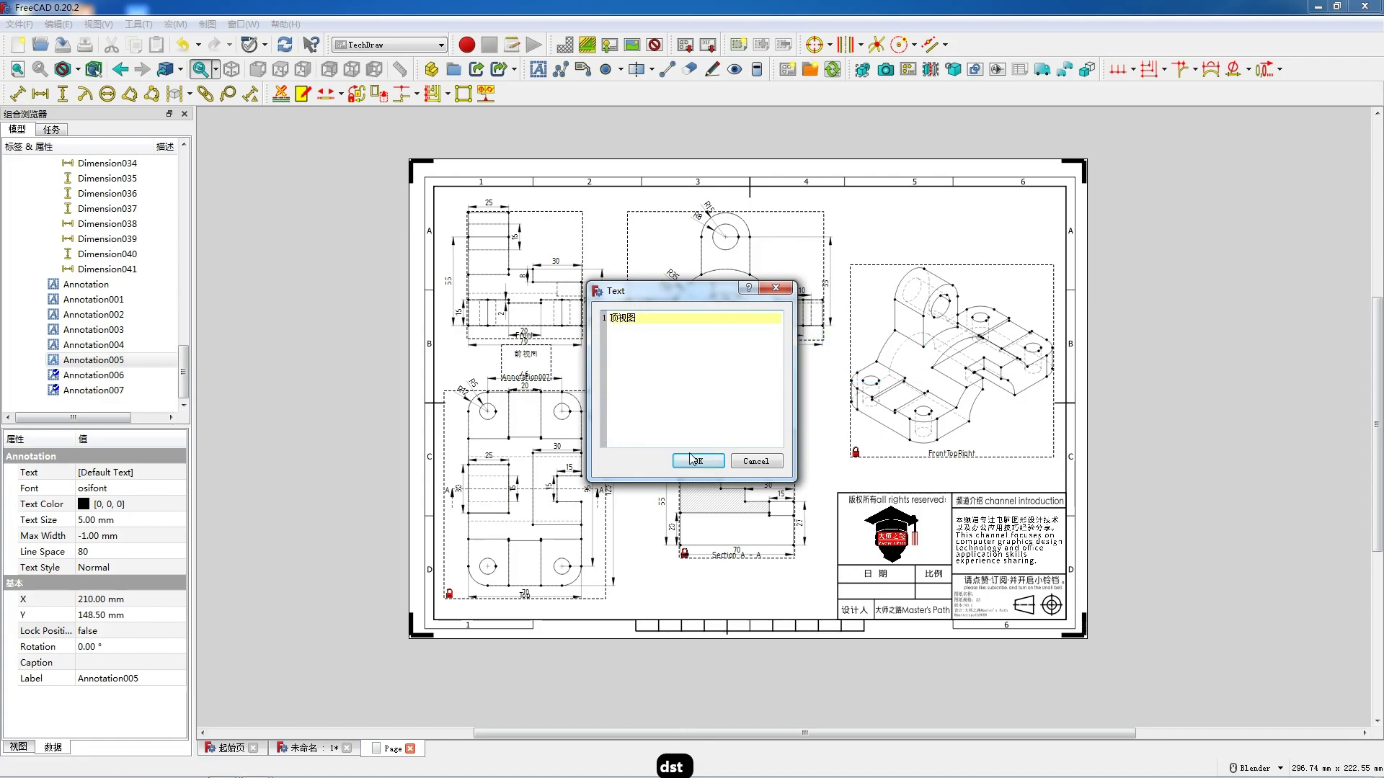
left_click(696, 461)
left_click_drag(736, 401, 524, 607)
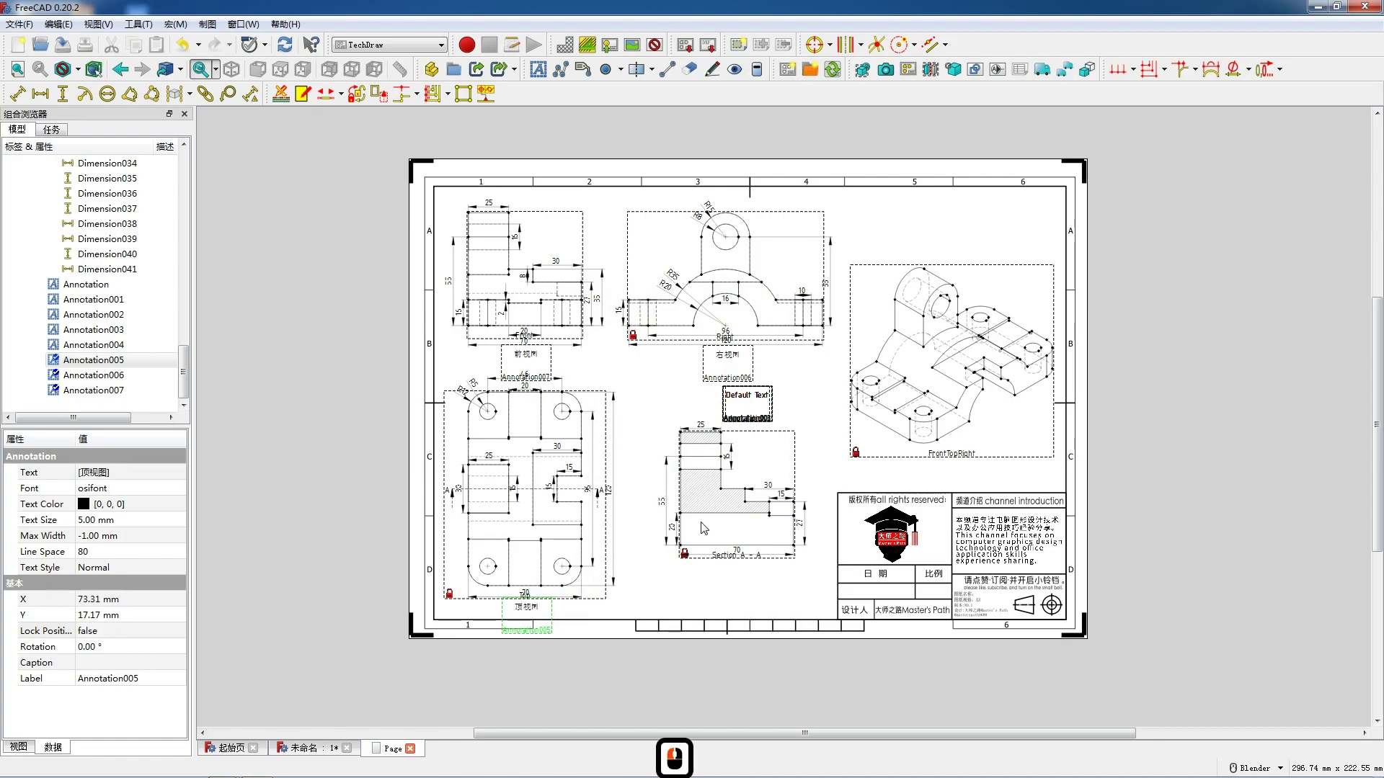
- Change another annotation's text to "剖面图A-A" and place it below the section view
double_click(741, 398)
triple_click(677, 319)
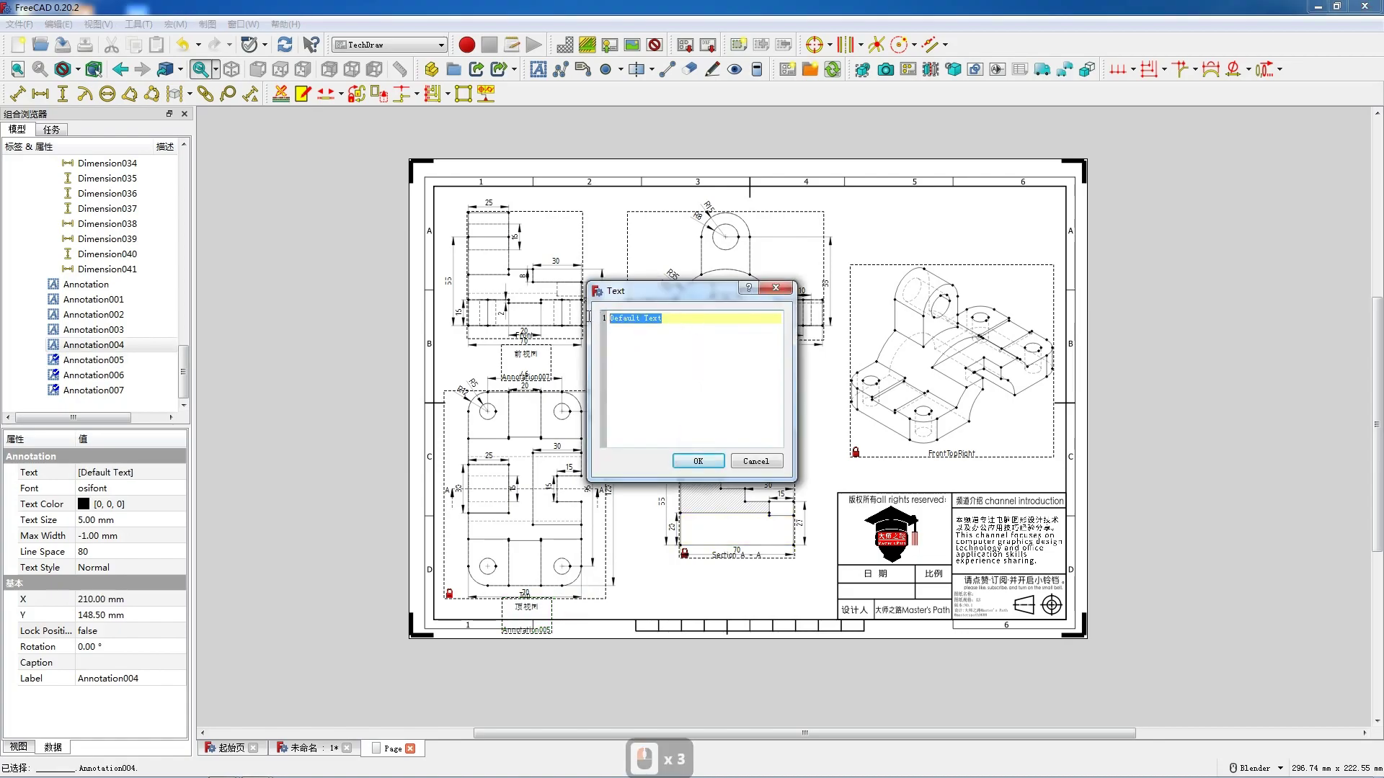
type("p'm't")
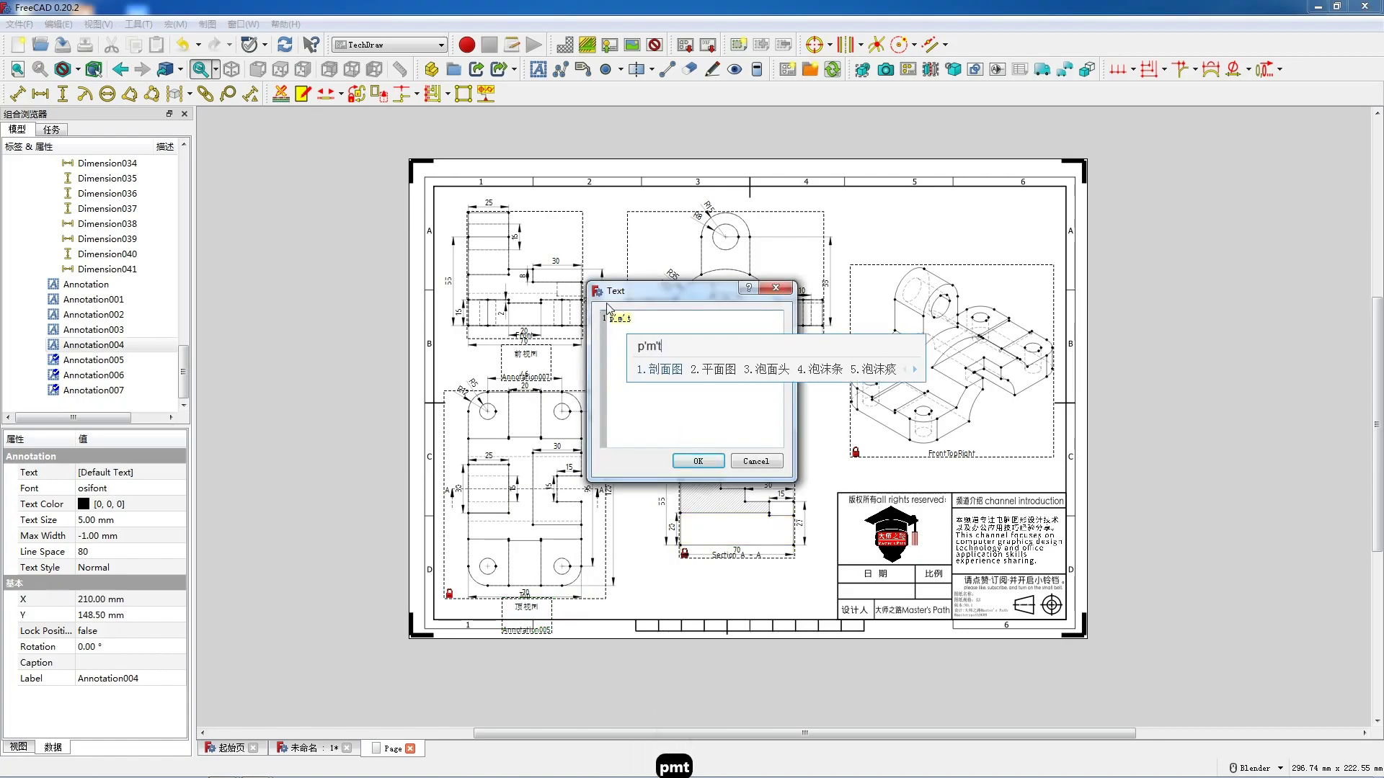
key("space")
type("A-A")
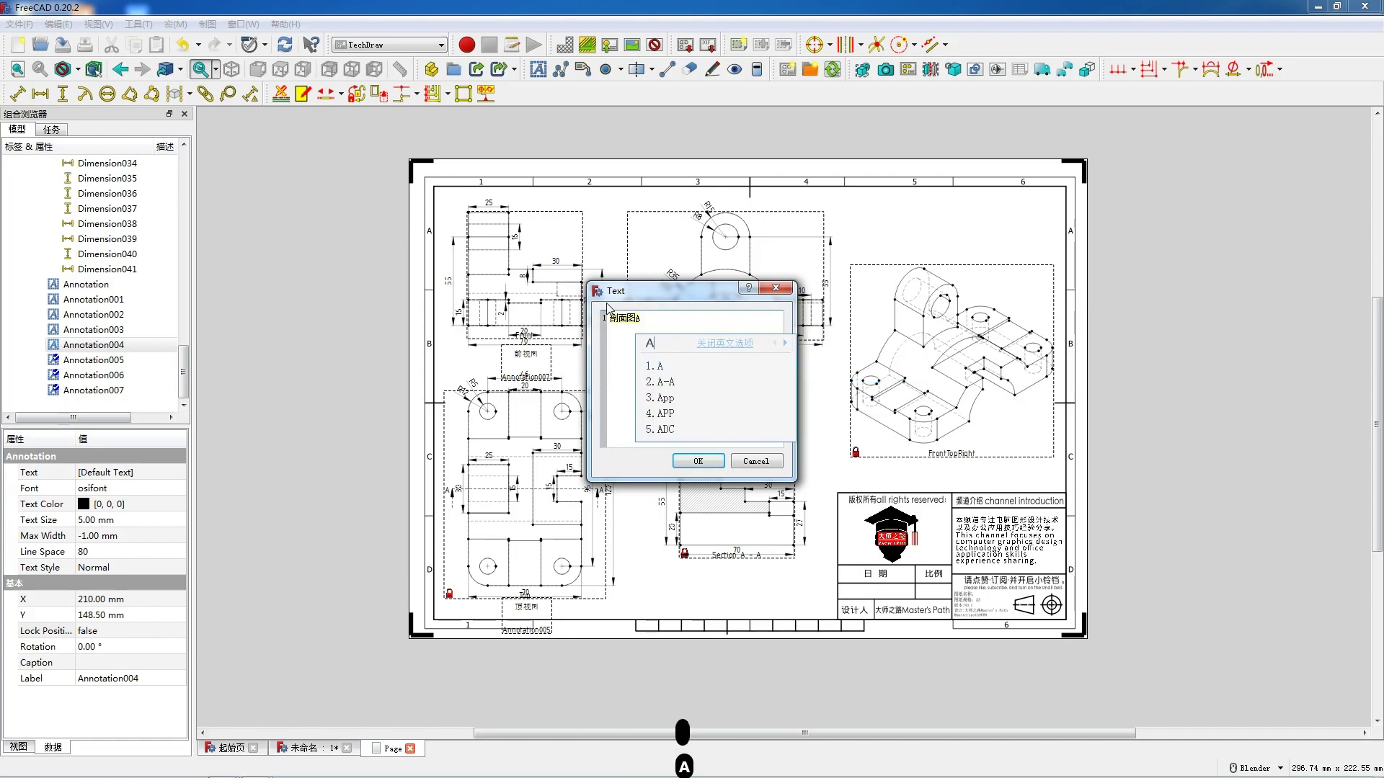
key("Return")
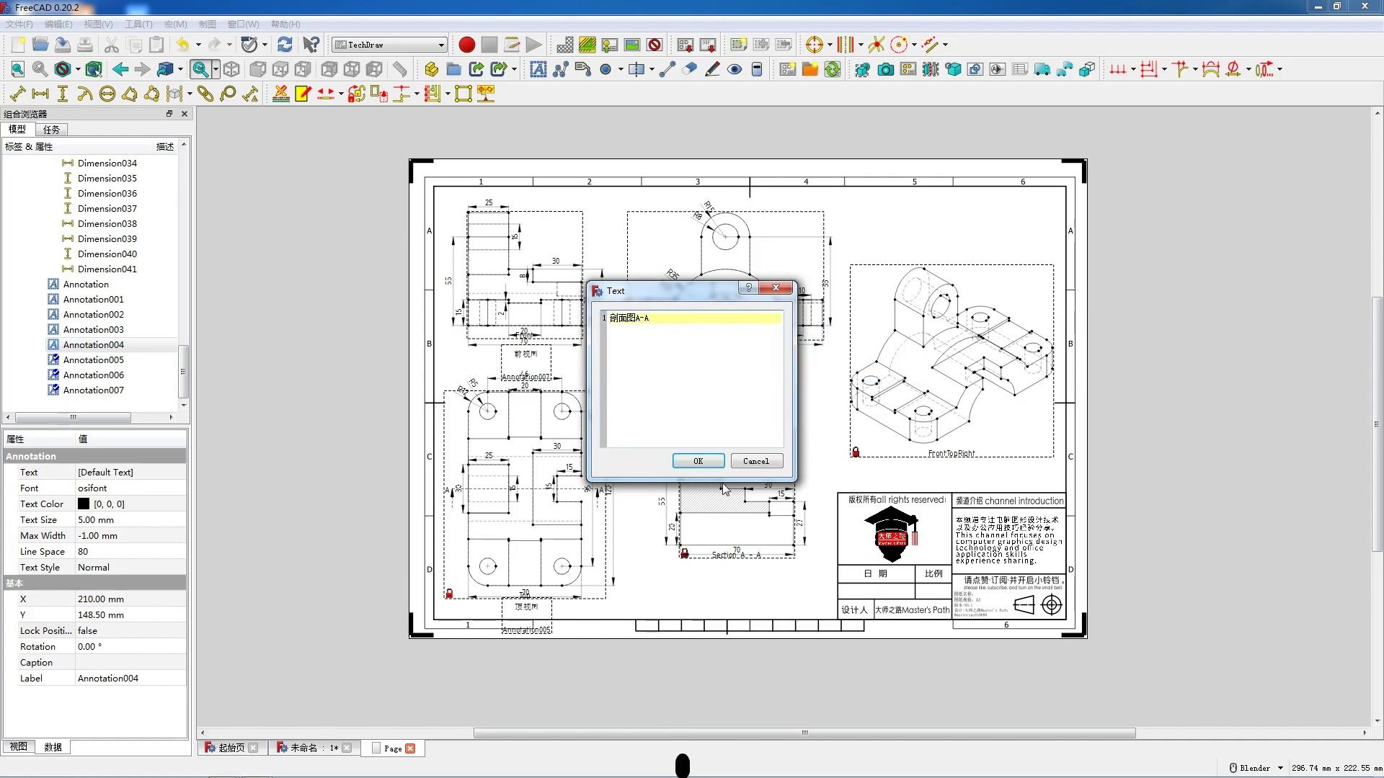
left_click(711, 465)
left_click_drag(740, 397, 735, 571)
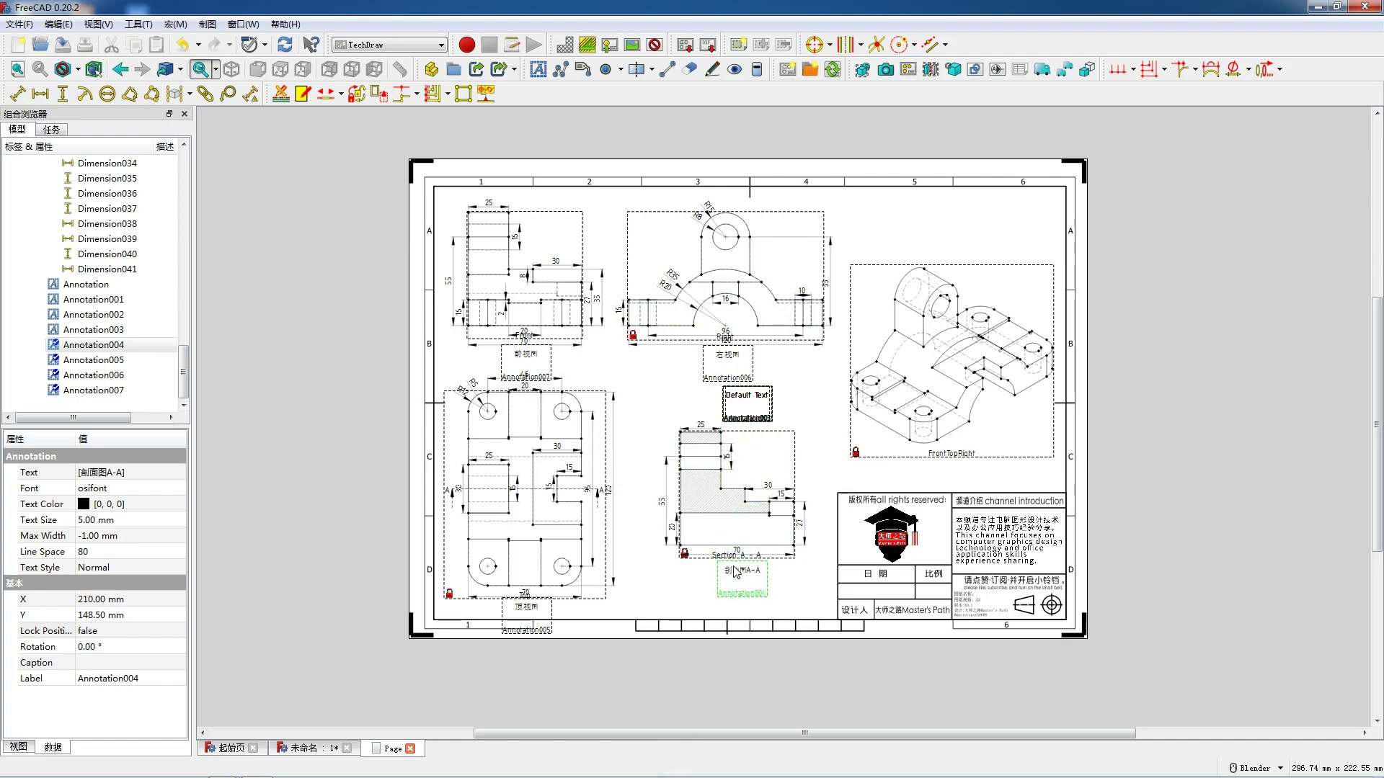
- Change another annotation's text to "透视图" and place it below the isometric view
double_click(747, 401)
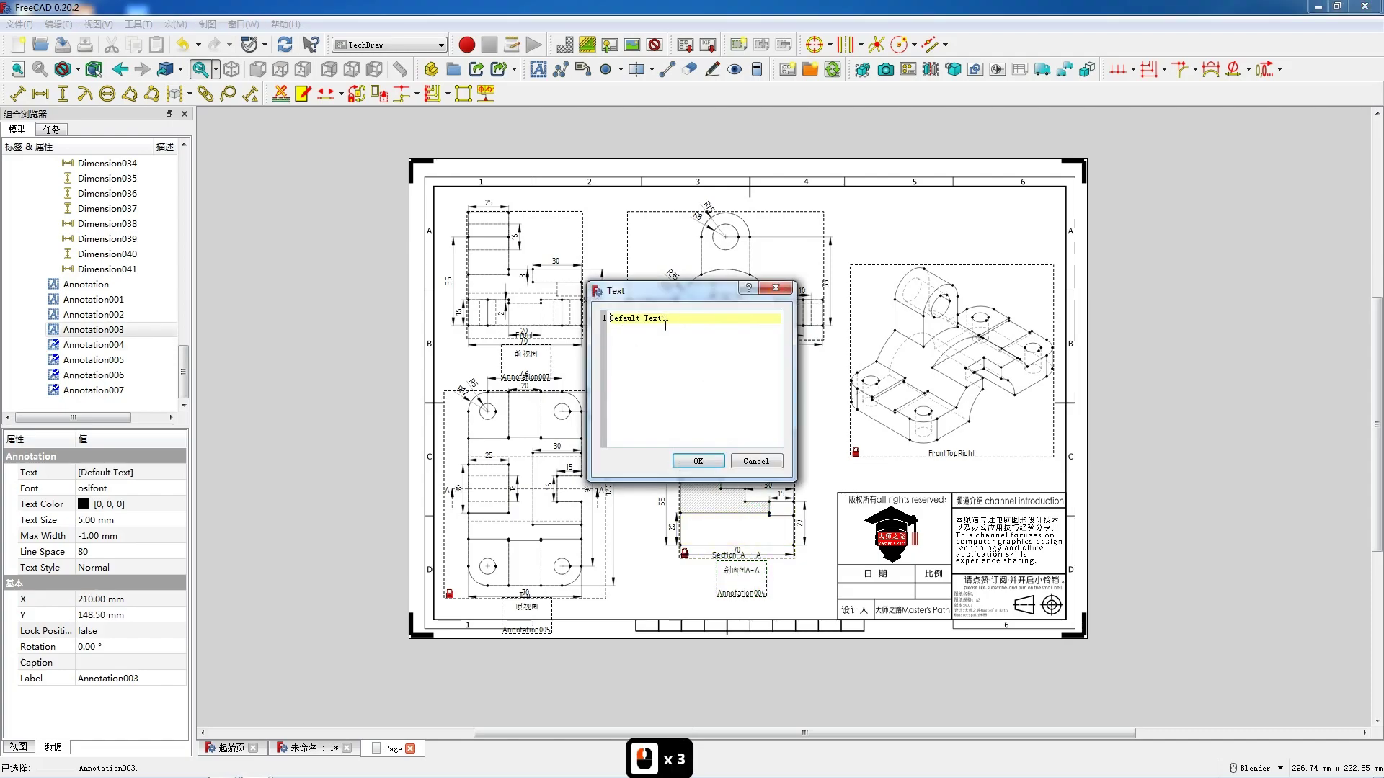
type("透视图")
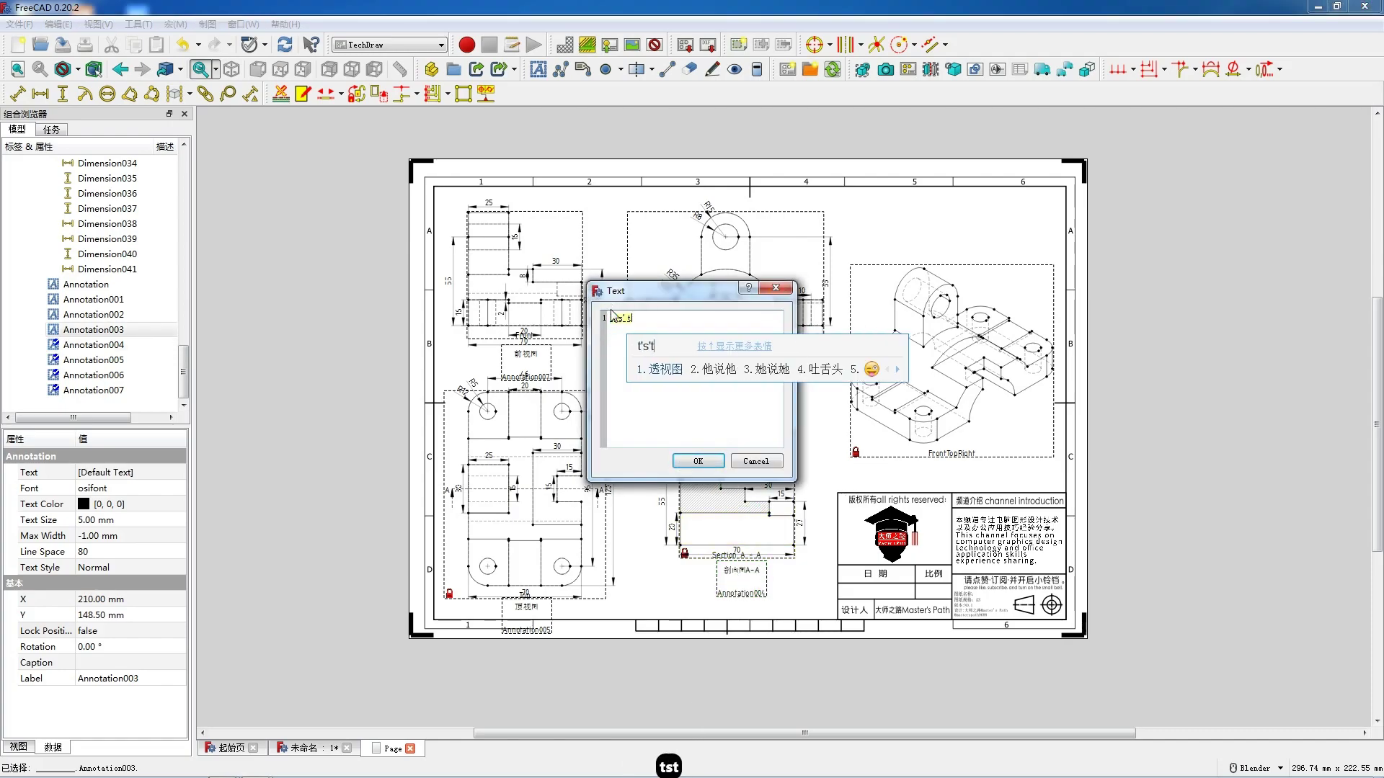
left_click(698, 464)
left_click_drag(746, 394, 934, 453)
- Change another annotation's text to "2023.07.04" and place it in the title block's date cell
left_click(747, 397)
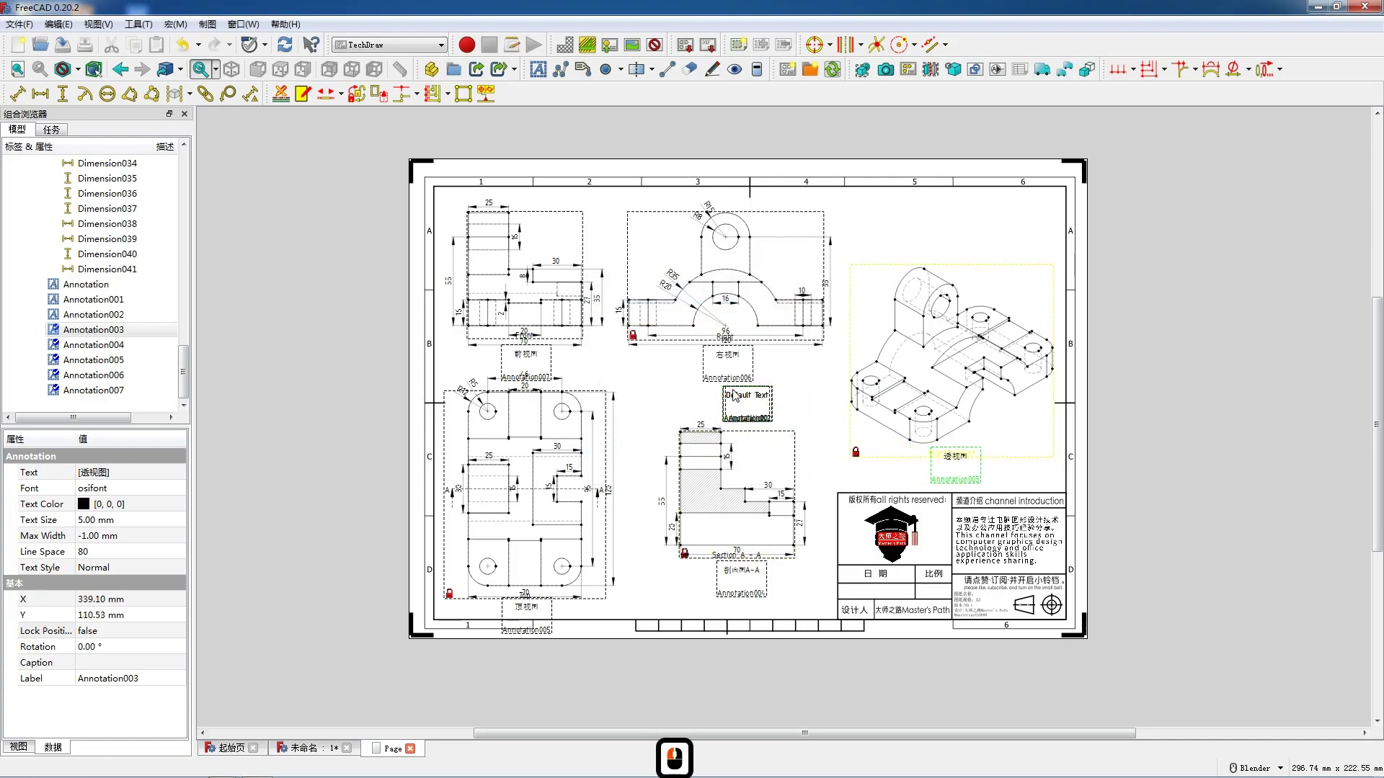
double_click(748, 396)
triple_click(672, 320)
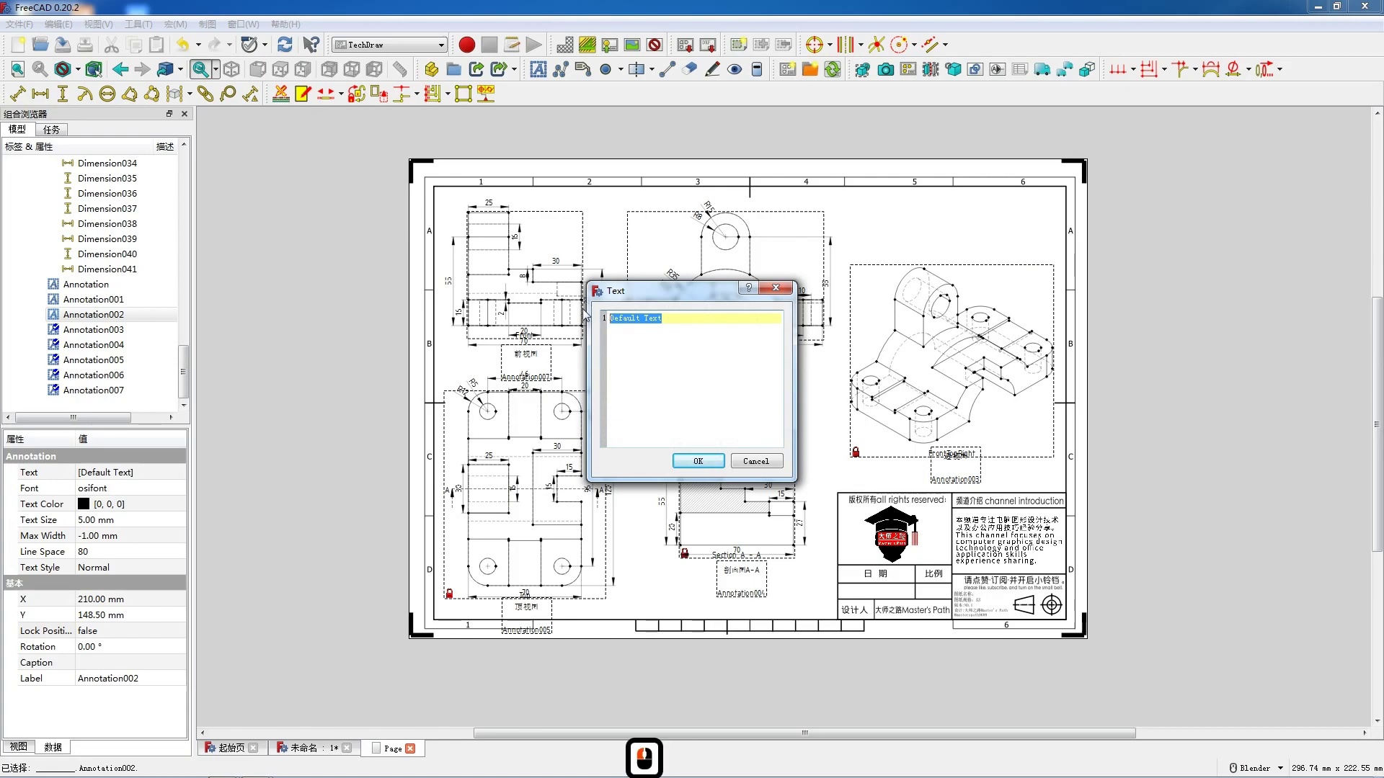
key("BackSpace")
type("2023.07.04")
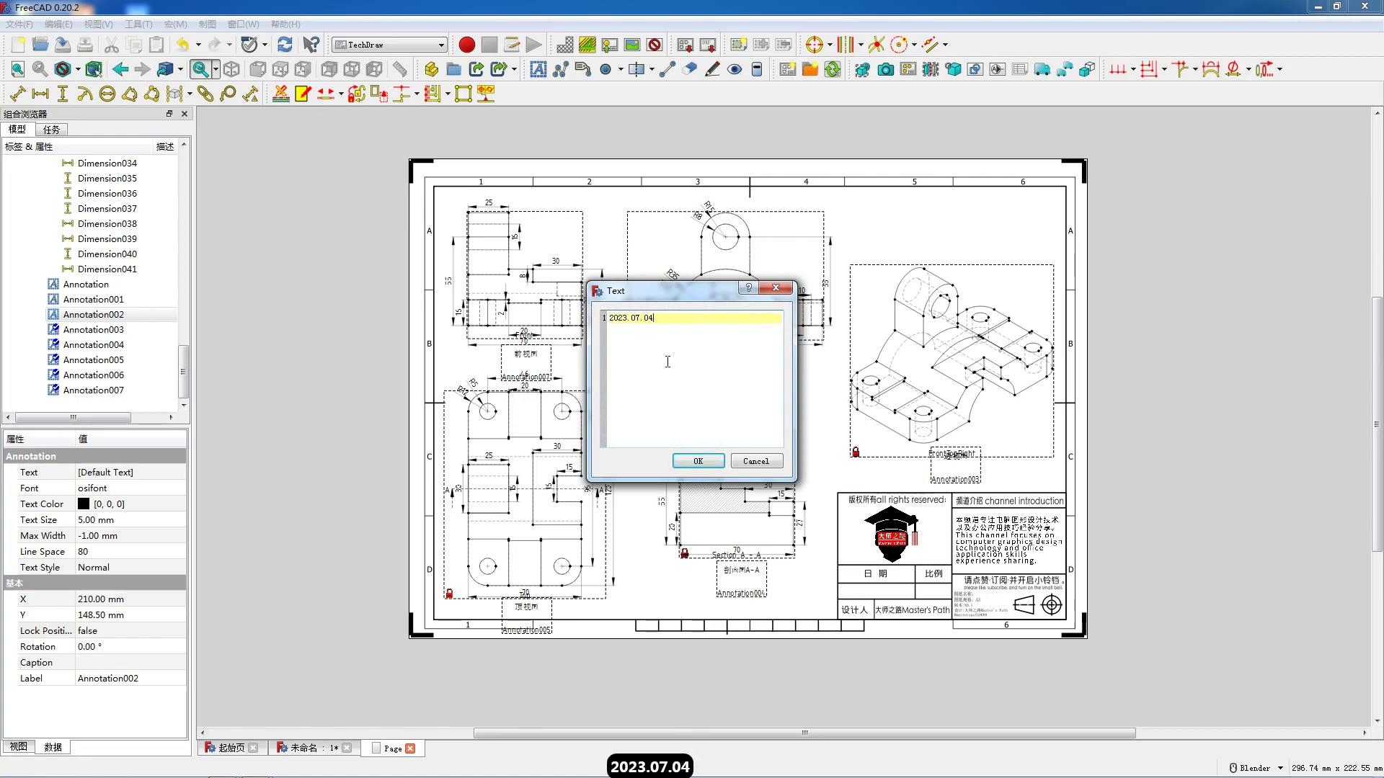
left_click(698, 461)
left_click_drag(756, 401, 883, 598)
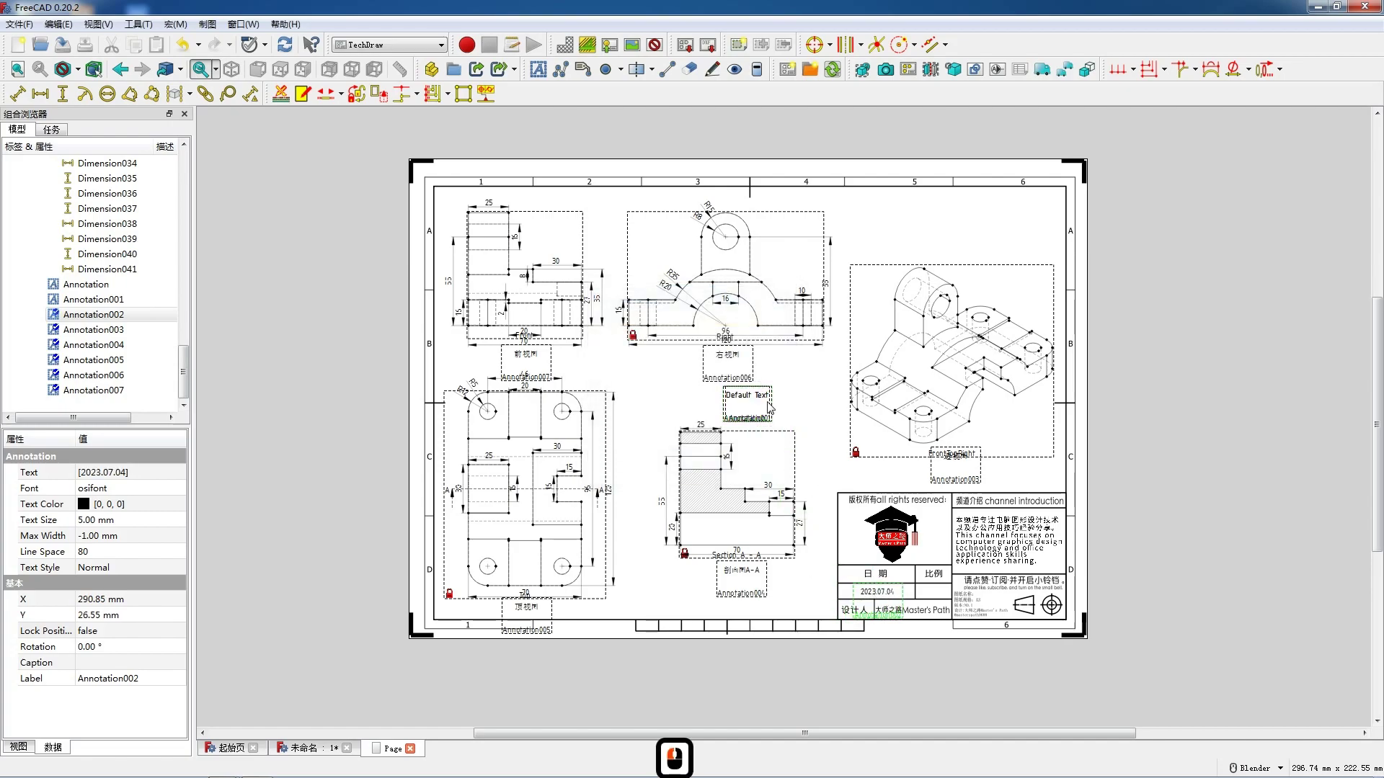
- Change another annotation's text to "1: 1" and place it in the title block's scale cell
double_click(746, 409)
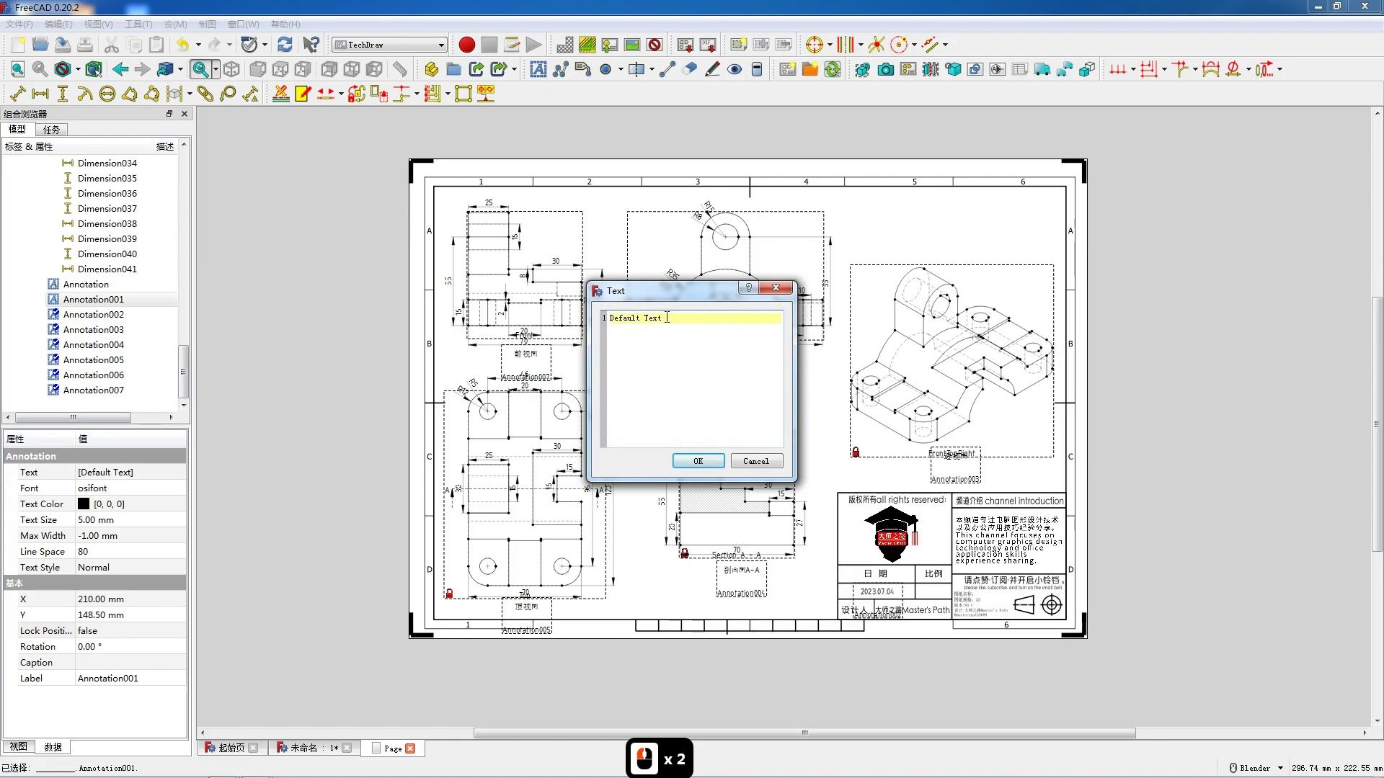
left_click_drag(667, 317, 589, 311)
type("1: 1")
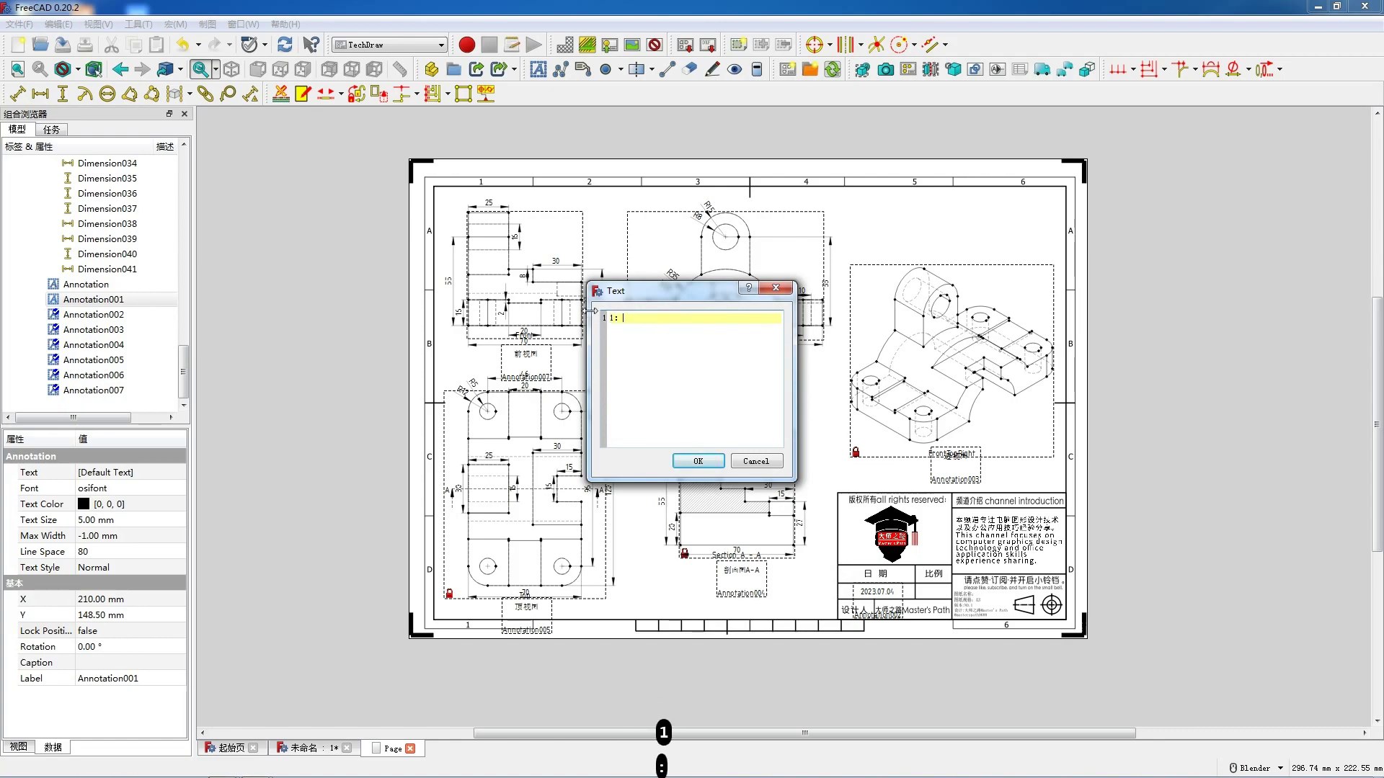
left_click(697, 461)
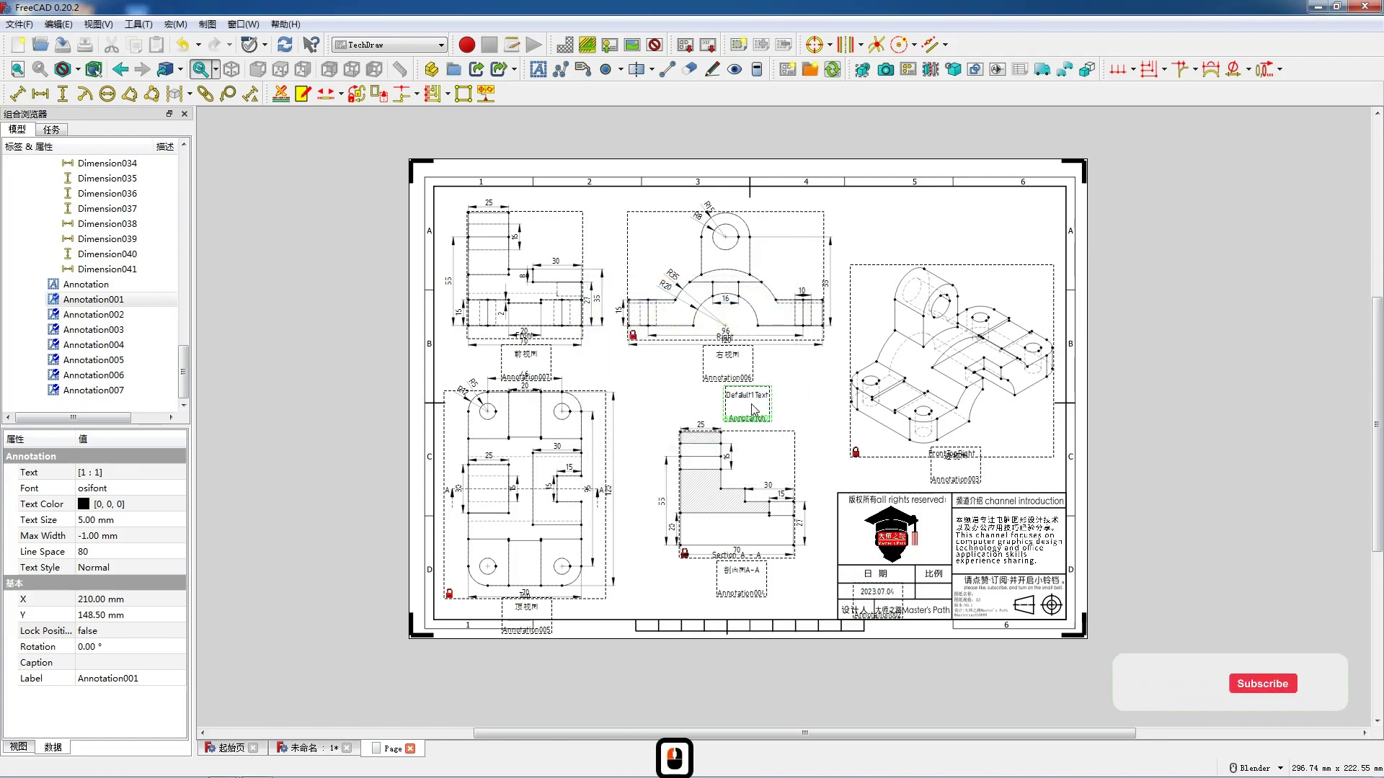
mouse_move(785, 440)
left_mouse_down()
mouse_move(902, 580)
mouse_move(937, 595)
left_mouse_up()
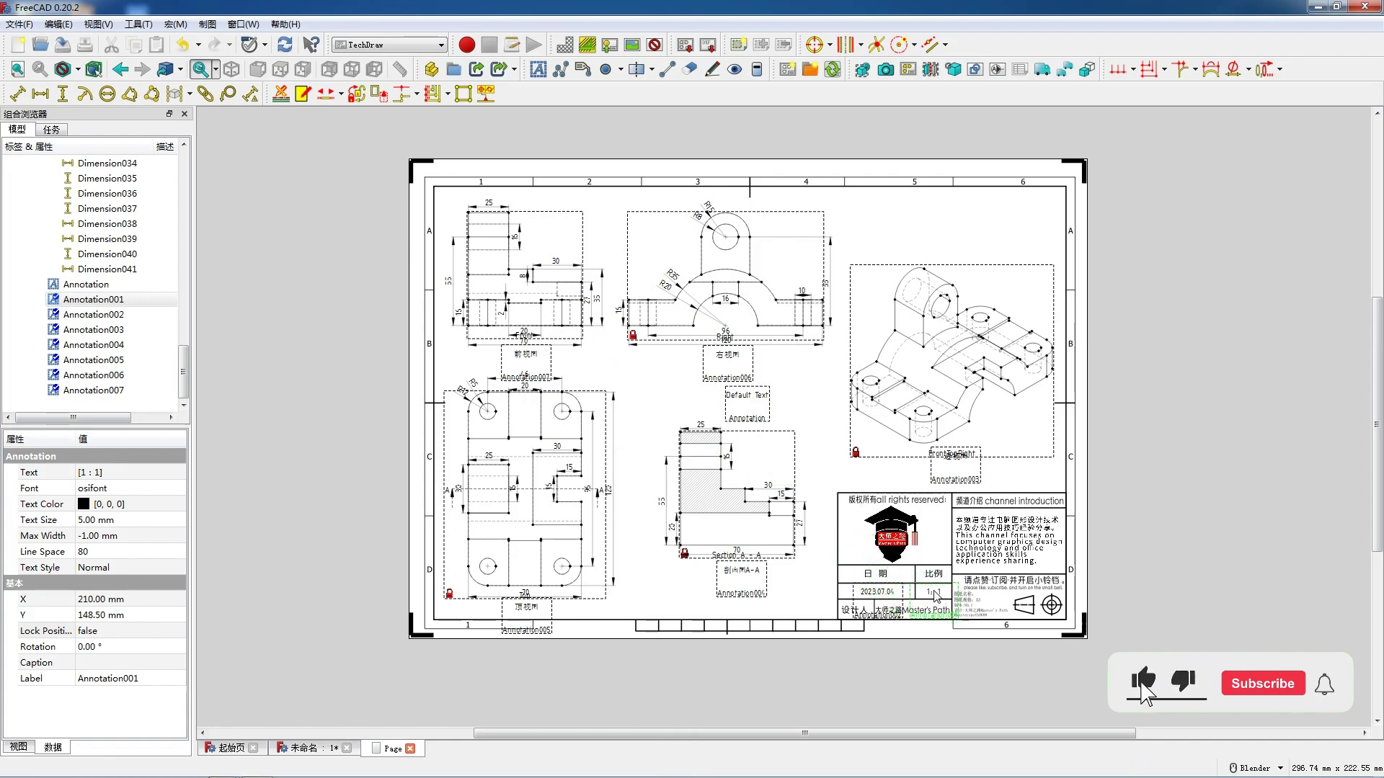
- Change the last default annotation's text to "机械产品零件0129"
left_click(747, 405)
double_click(747, 405)
triple_click(626, 315)
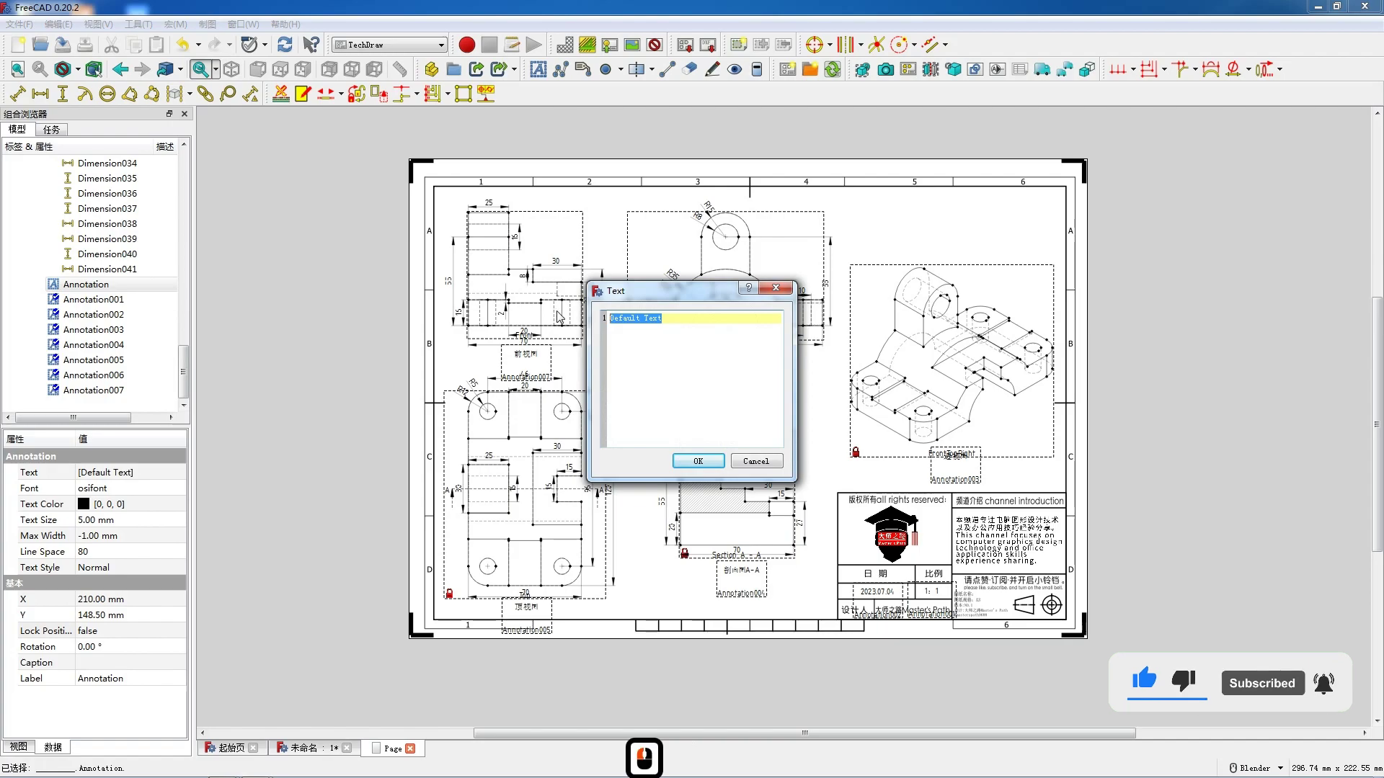
type("jx")
key("space")
type("cp")
key("space")
type("lj")
key("space")
type("0129")
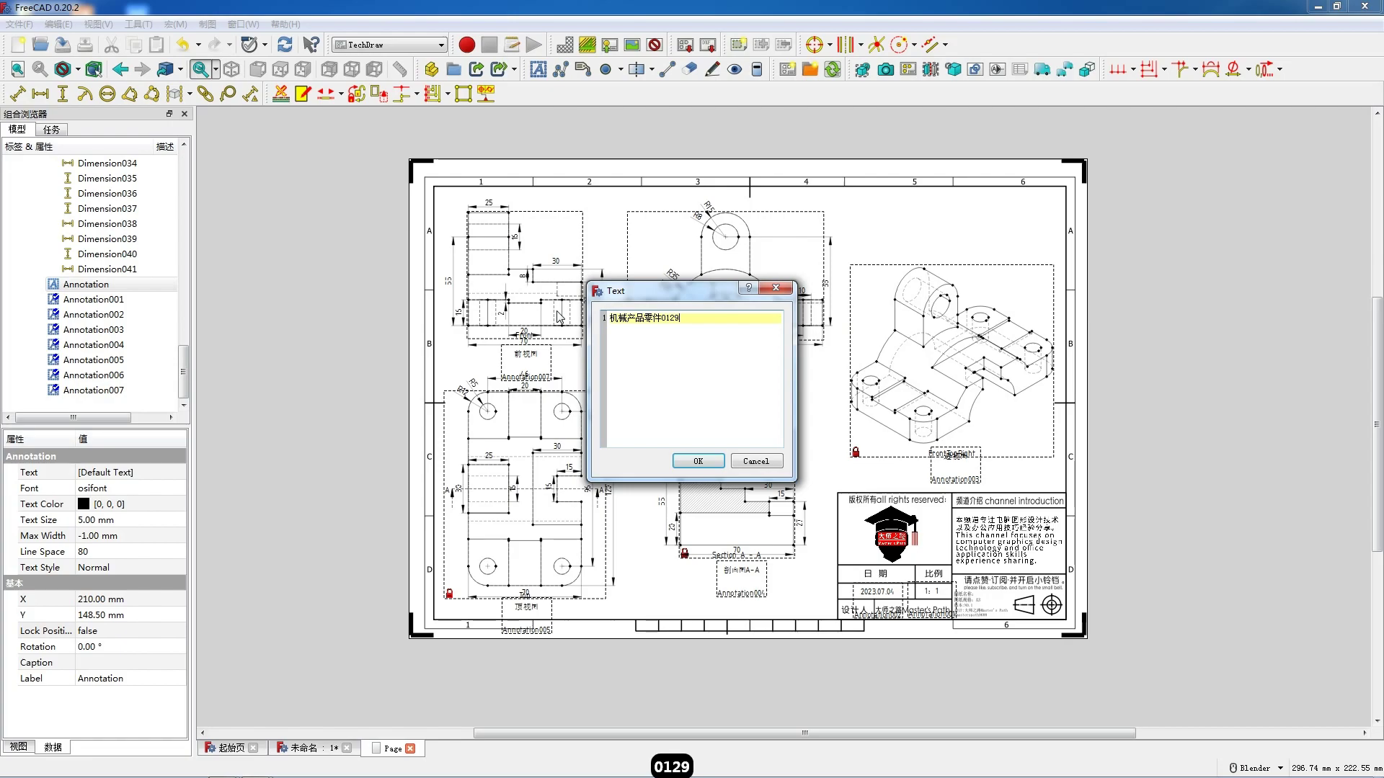
left_click(698, 462)
- Set the part-name annotation's text size to 3 mm and place it on the title block's drawing-name line
left_click(124, 519)
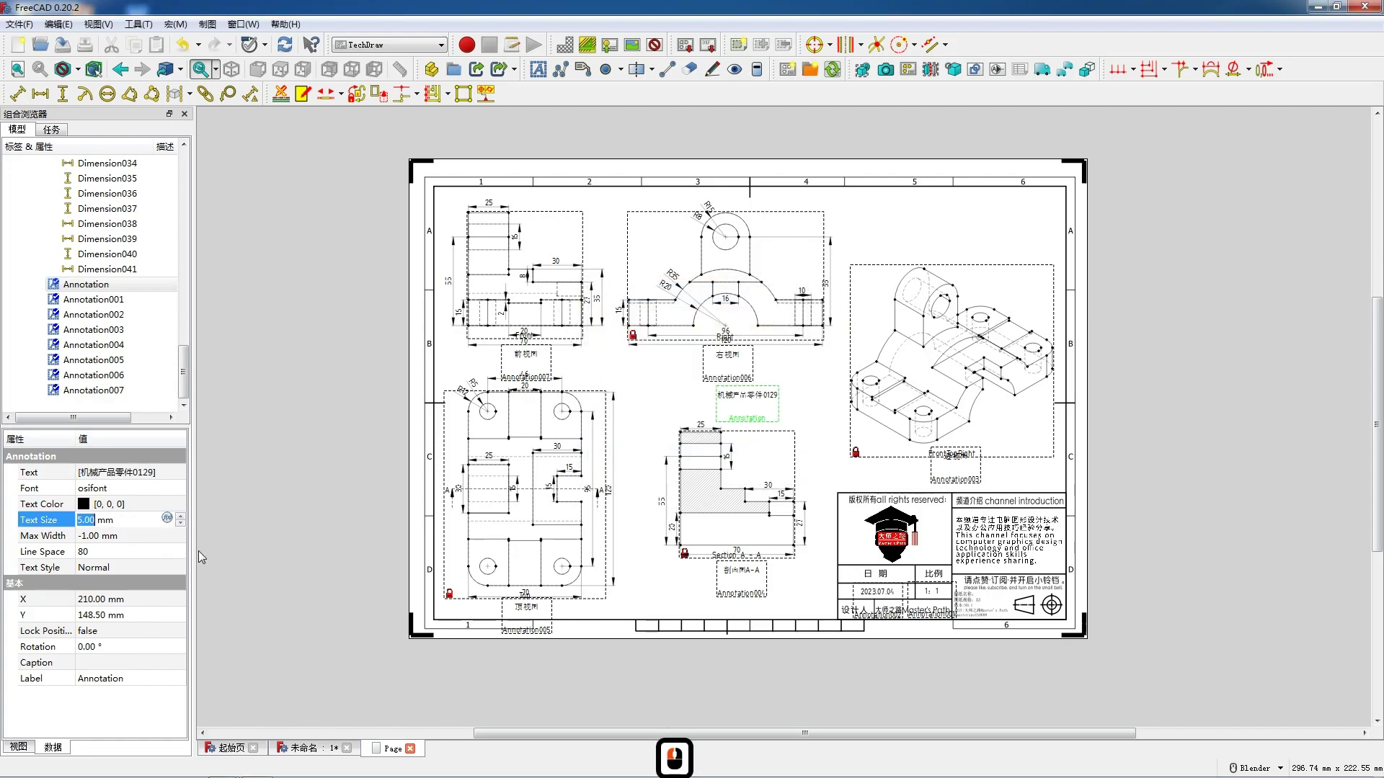
type("3")
mouse_move(751, 407)
left_mouse_down()
mouse_move(917, 575)
mouse_move(988, 608)
left_mouse_up()
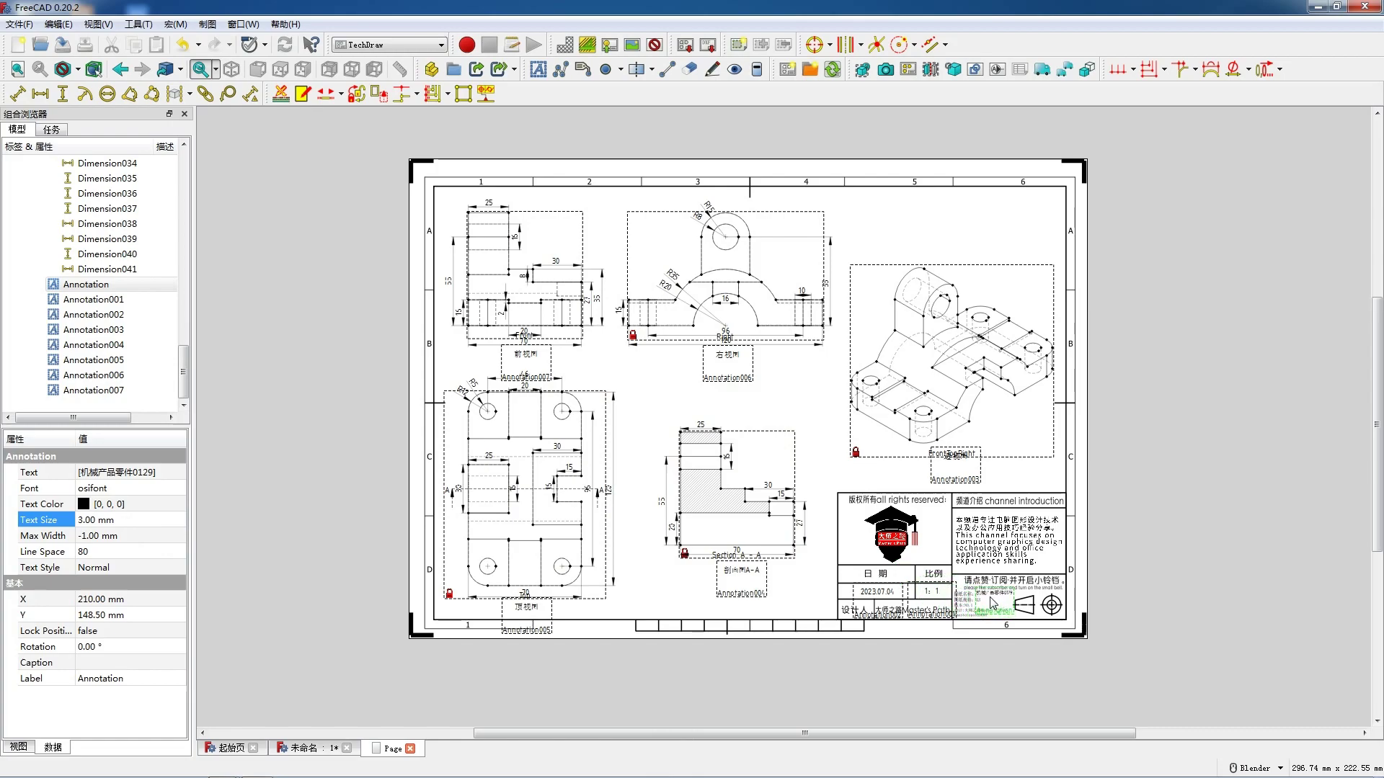
left_click_drag(990, 599, 991, 598)
- Hide the view frames to review the clean sheet, and turn them back on
left_click(772, 399)
right_click(772, 399)
left_click(834, 423)
scroll(842, 407, "up", 1)
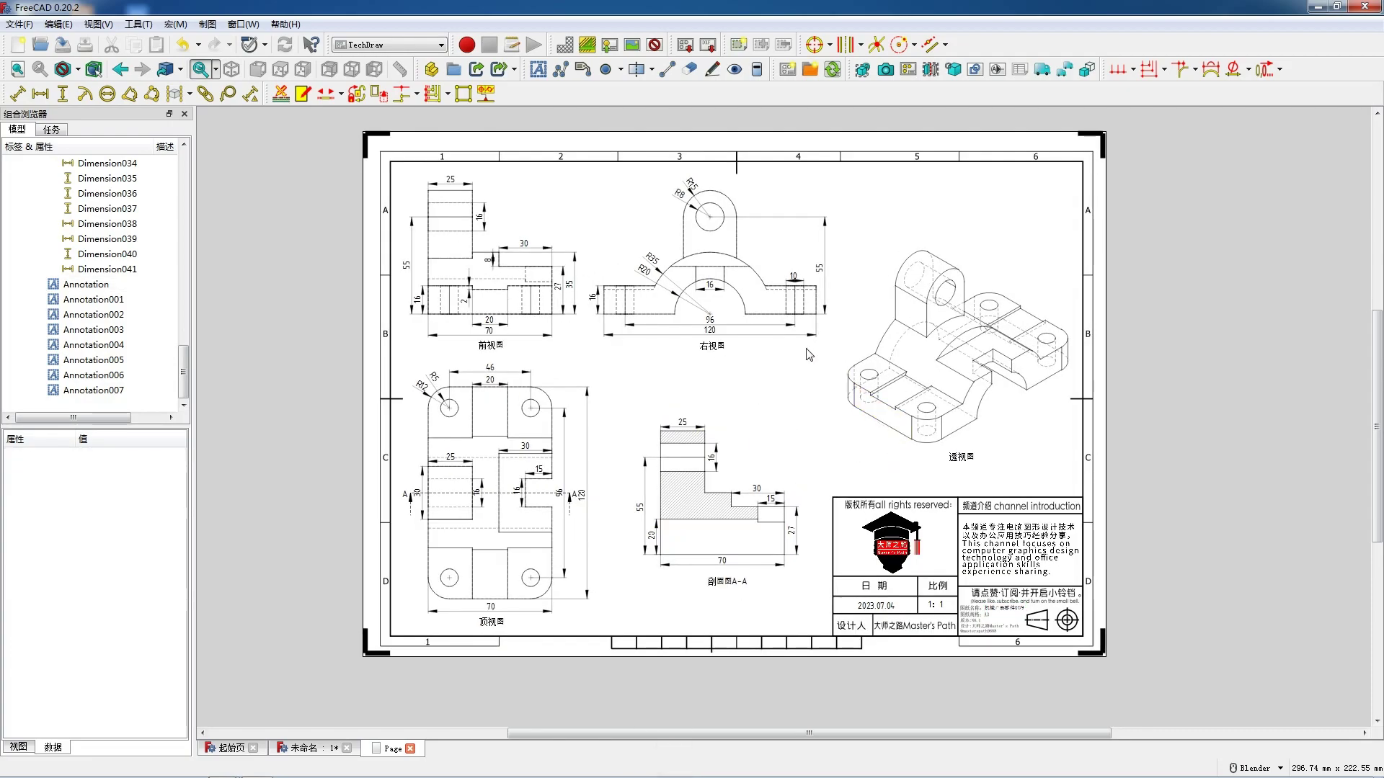
right_click(778, 395)
left_click(797, 412)
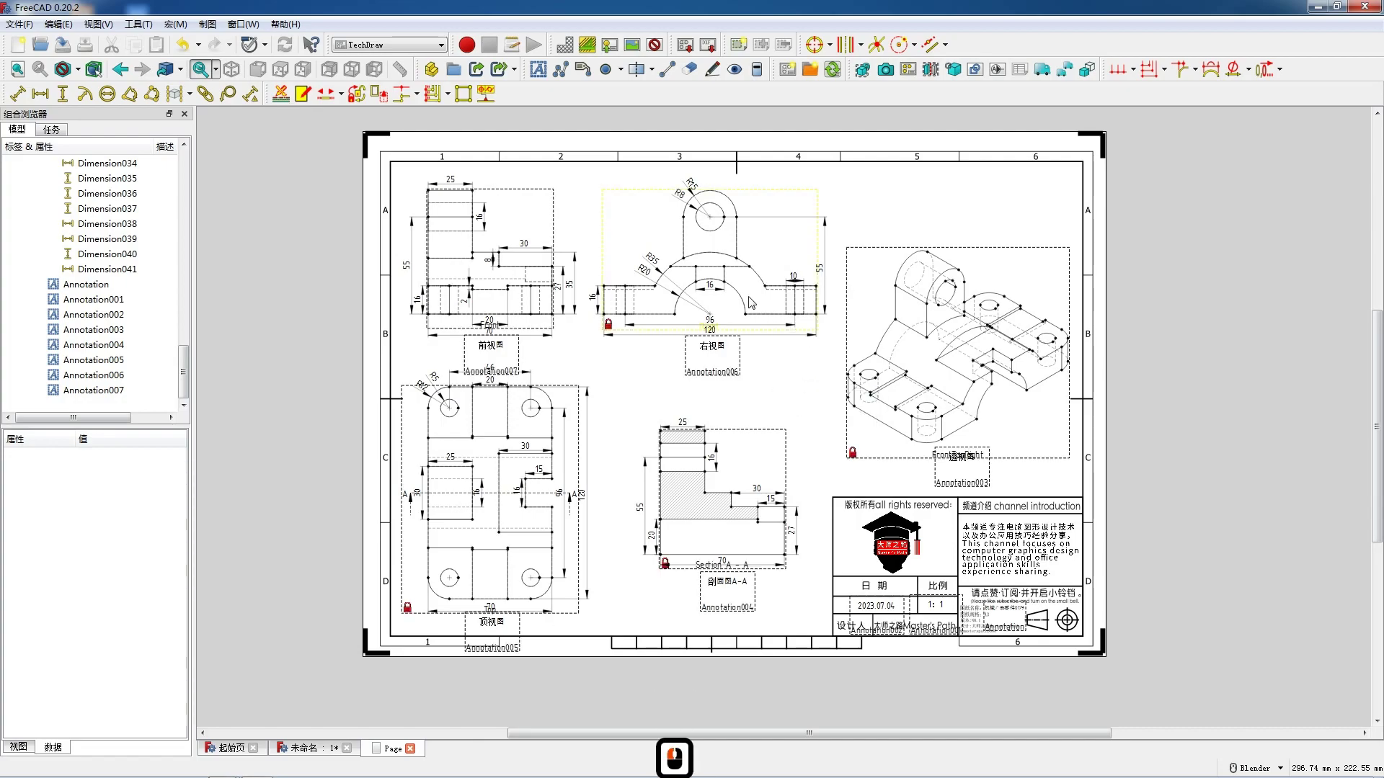
- Dimension the height from the base to the notch corner on the right view's outer arc, place it outside, and move the hole-height dimension farther outward
left_click(750, 268, "ctrl")
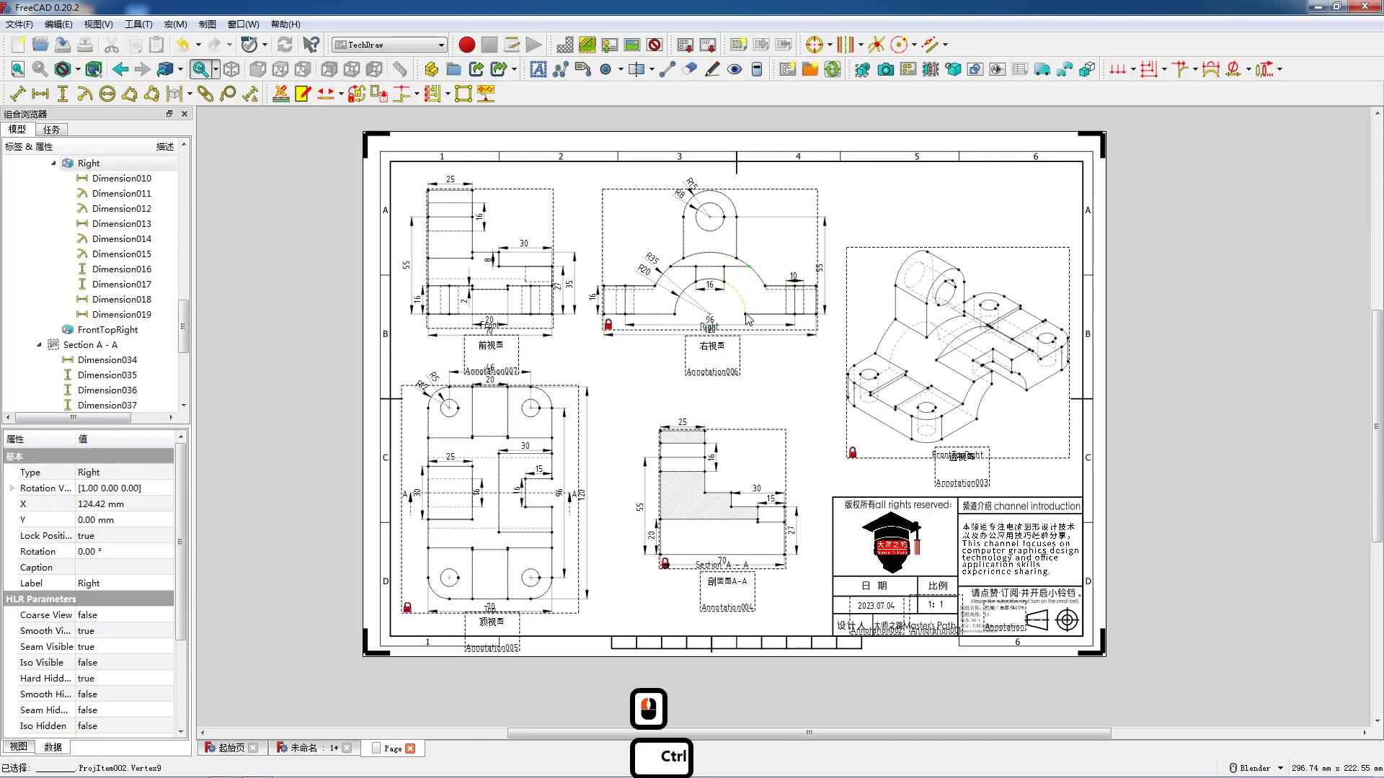
left_click(746, 312, "ctrl")
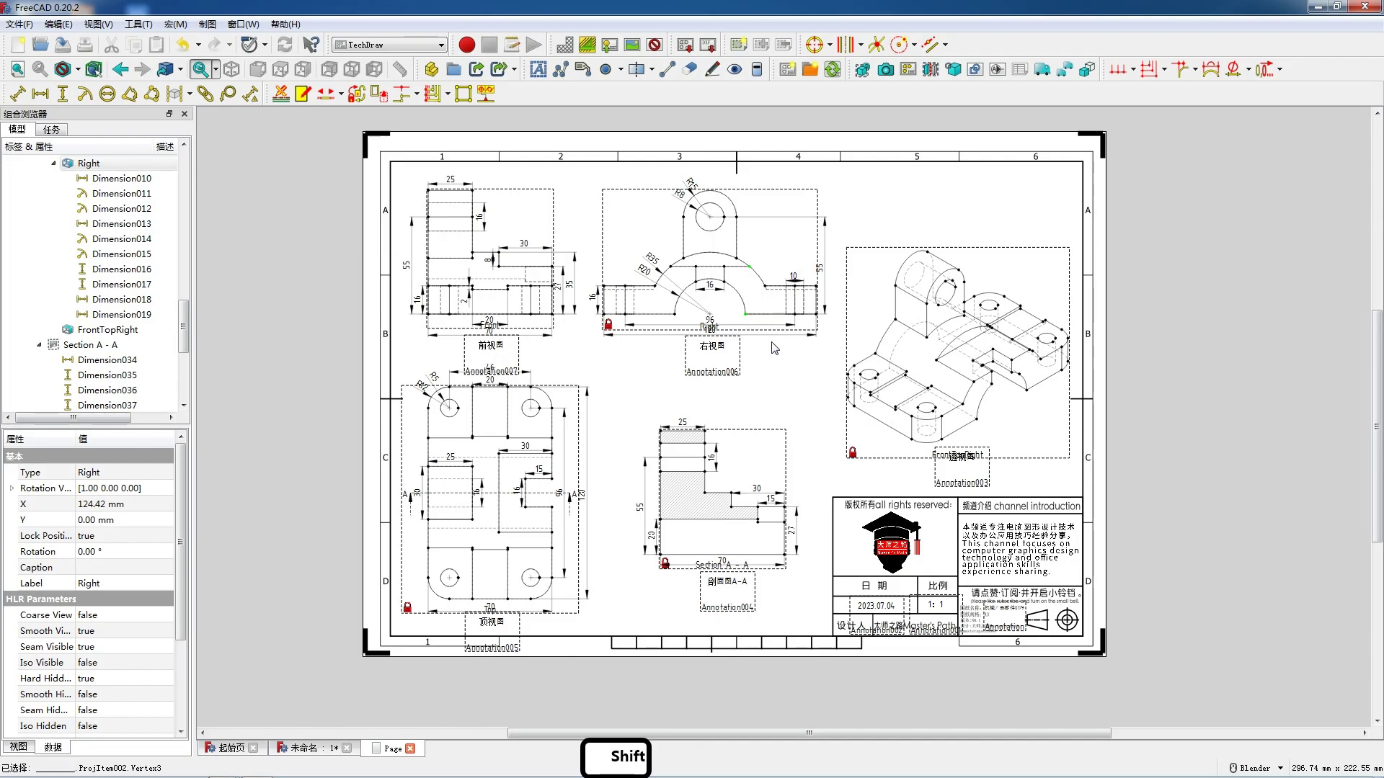
key("v")
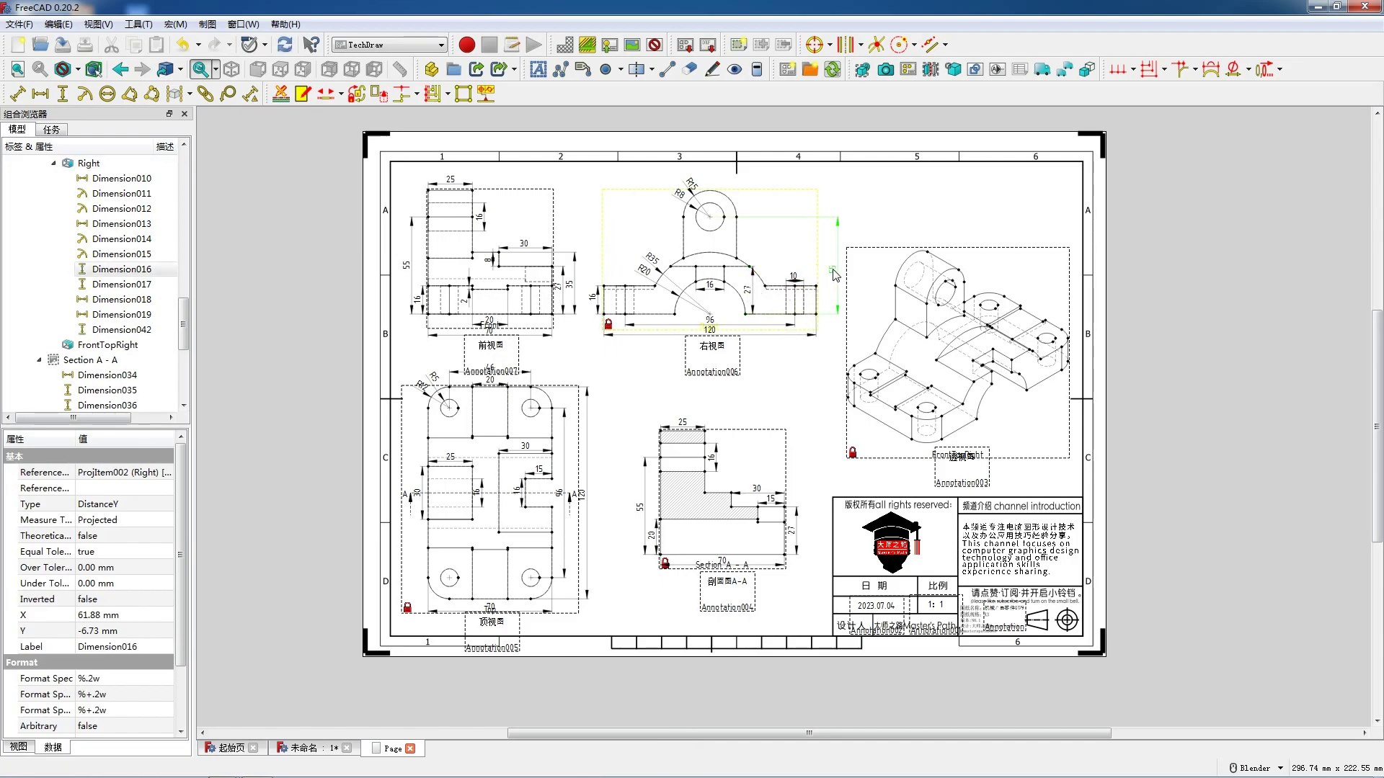
left_click(819, 294)
mouse_move(820, 294)
left_mouse_down()
mouse_move(836, 278)
mouse_move(837, 298)
left_mouse_up()
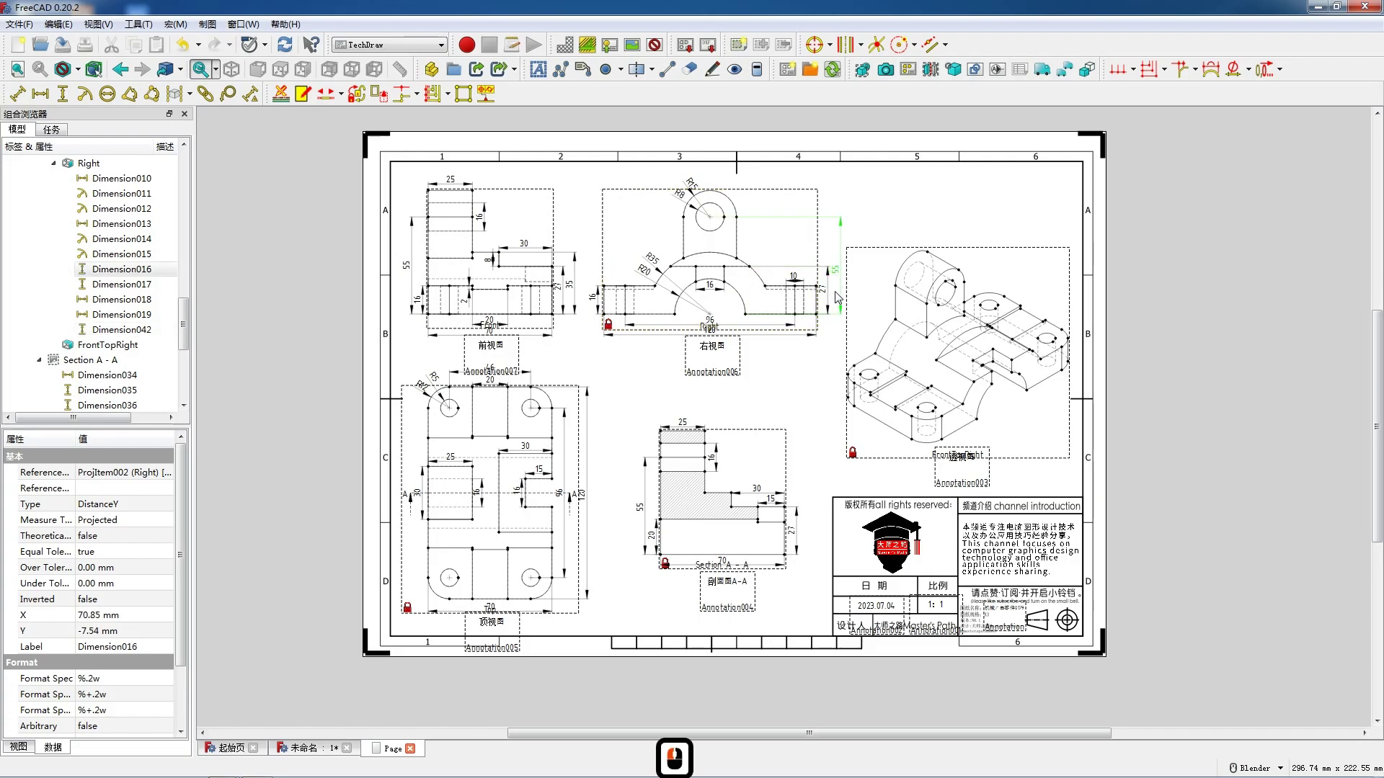
- Hide the view frames on the drawing page
left_click(778, 376)
right_click(783, 376)
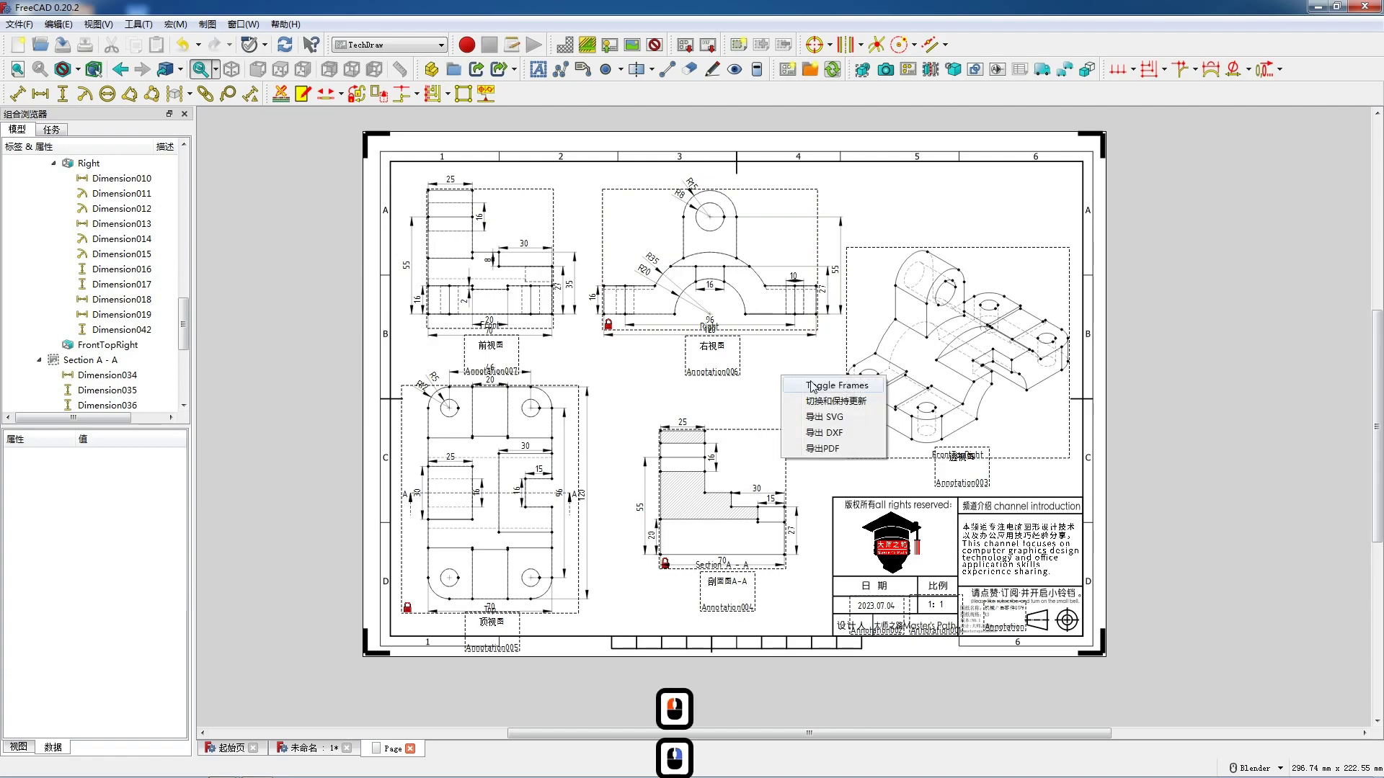
left_click(817, 387)
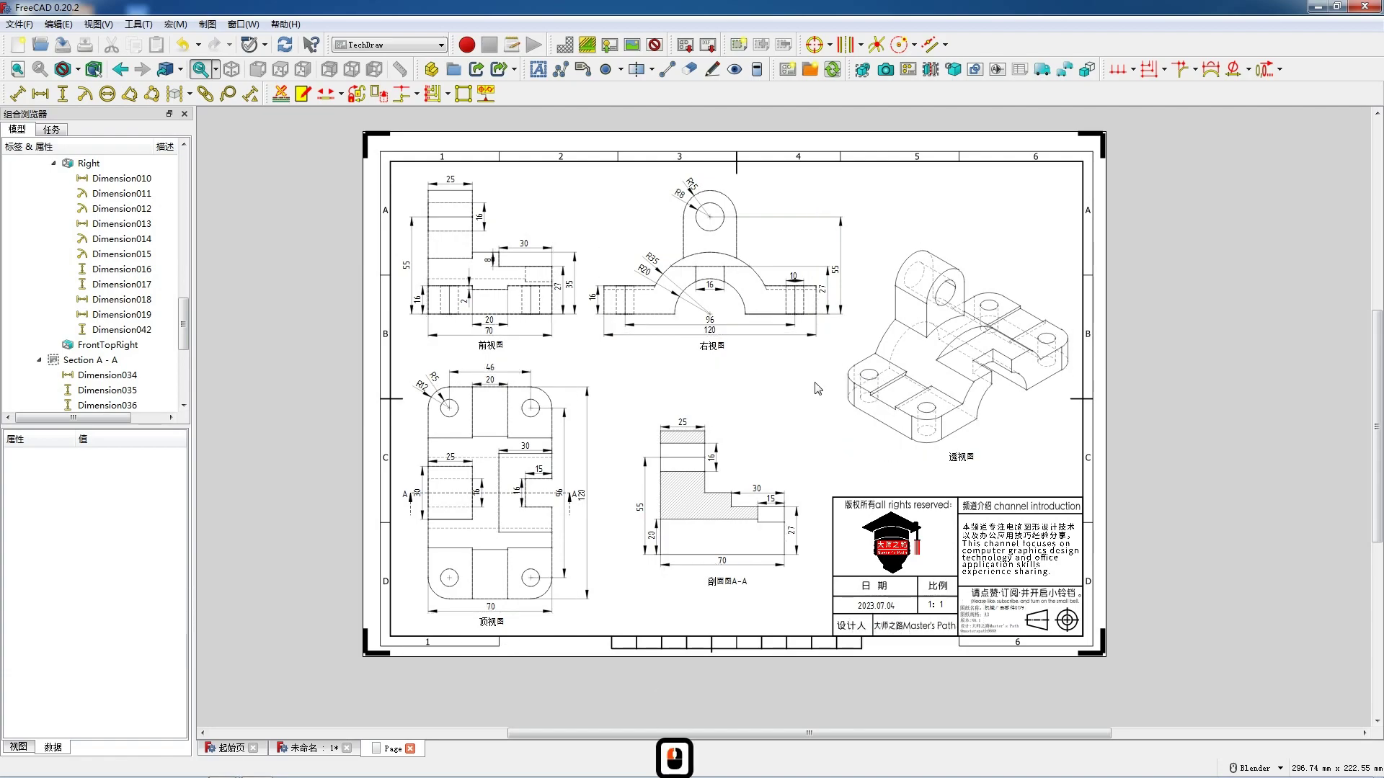